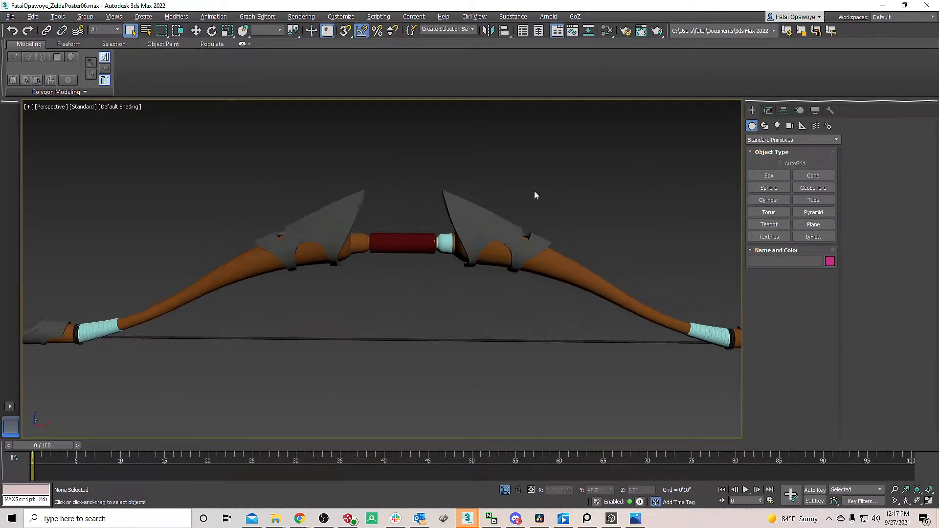
Step: Unhide all hidden objects in the scene to bring back the reference image planes
{"action": "right_click", "coordinate": [544, 174]}
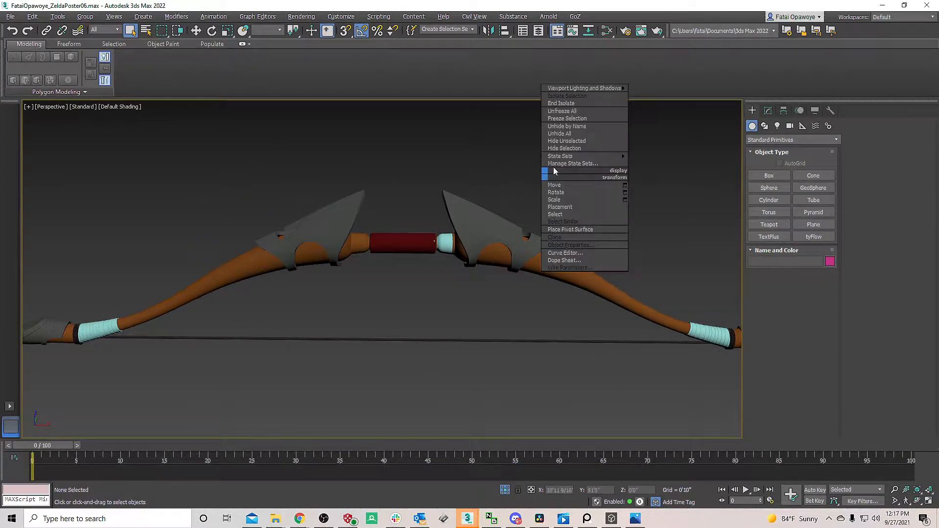
{"action": "left_click", "coordinate": [570, 135]}
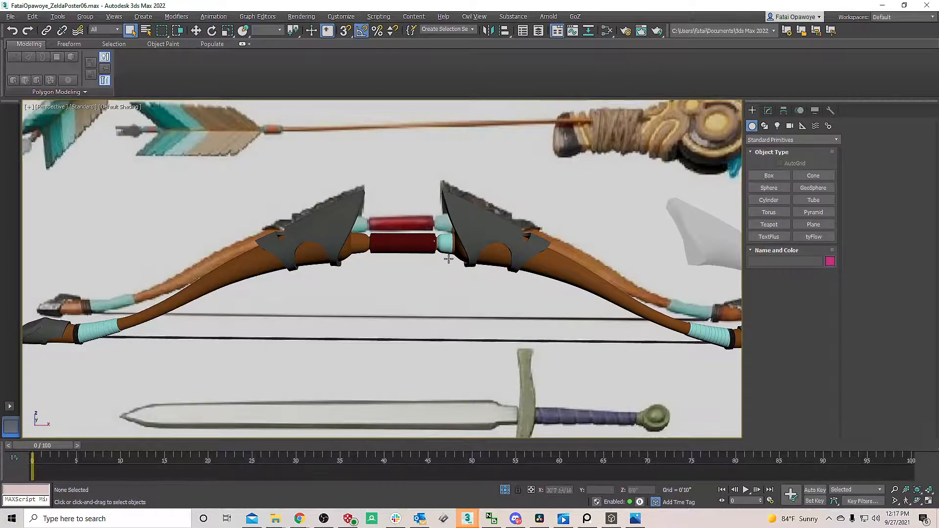
{"action": "scroll", "coordinate": [438, 250], "scroll_direction": "down", "scroll_amount": 4}
{"action": "scroll", "coordinate": [438, 250], "scroll_direction": "down", "scroll_amount": 5}
Step: Duplicate the reference image plane behind the modelled bow and place the copy just to the right of the original
{"action": "left_click", "coordinate": [381, 217]}
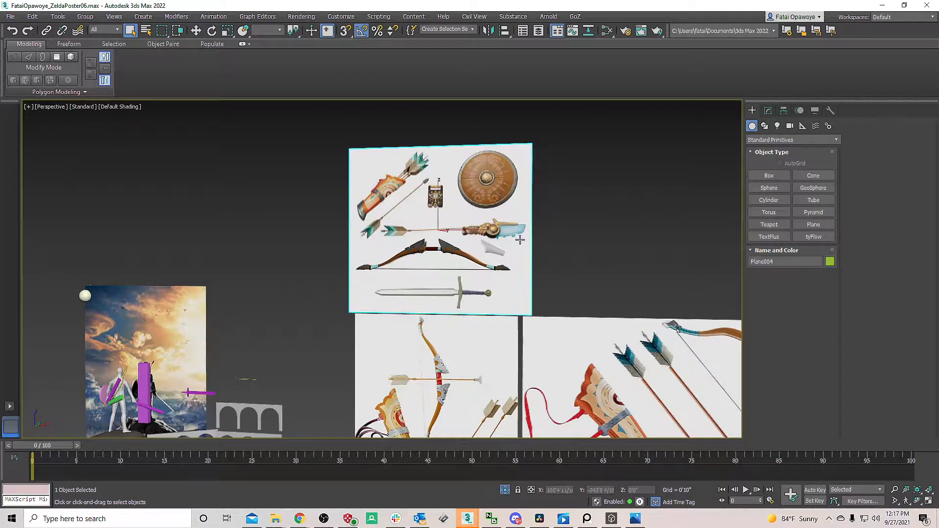
{"action": "scroll", "coordinate": [382, 216], "scroll_direction": "up", "scroll_amount": 5}
{"action": "key", "text": "w"}
{"action": "scroll", "coordinate": [384, 239], "scroll_direction": "down", "scroll_amount": 3}
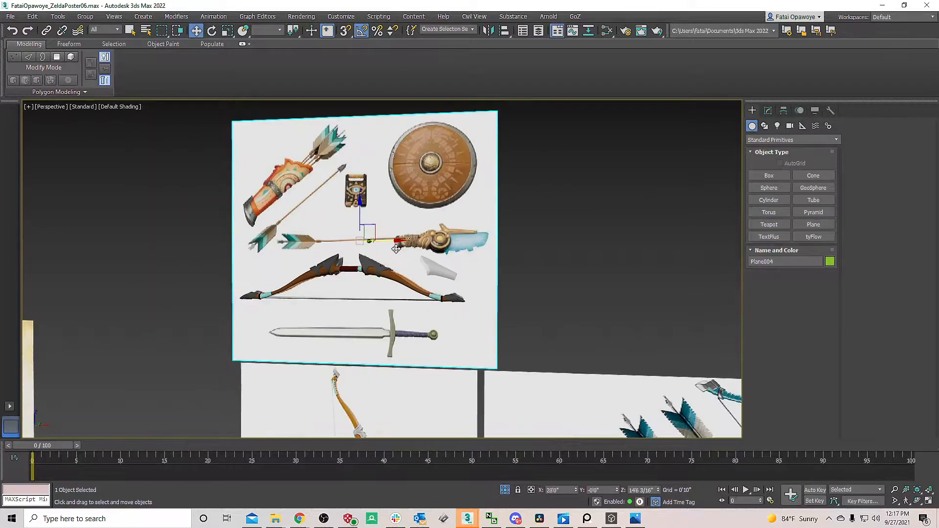
{"action": "left_click_drag", "start_coordinate": [384, 240], "coordinate": [659, 238], "text": "shift"}
{"action": "left_click", "coordinate": [478, 302]}
Step: Examine the bow in the copied and detailed reference images, focusing on the shape and trim of the upper metal guard
{"action": "middle_click_drag", "start_coordinate": [548, 305], "coordinate": [390, 201]}
{"action": "middle_click_drag", "start_coordinate": [448, 210], "coordinate": [413, 252]}
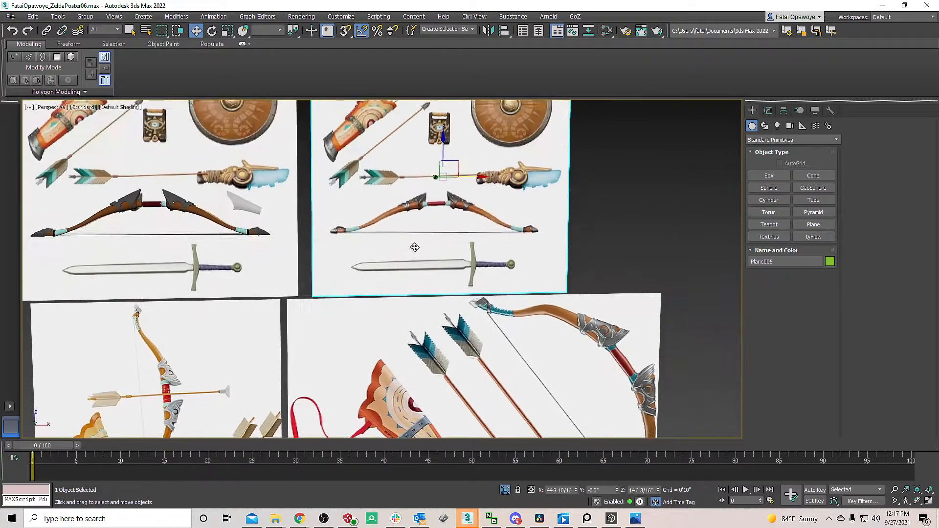
{"action": "scroll", "coordinate": [500, 237], "scroll_direction": "up", "scroll_amount": 3}
{"action": "middle_click_drag", "start_coordinate": [501, 237], "coordinate": [489, 274]}
{"action": "scroll", "coordinate": [371, 221], "scroll_direction": "up", "scroll_amount": 4}
{"action": "scroll", "coordinate": [370, 221], "scroll_direction": "down", "scroll_amount": 6}
{"action": "middle_click_drag", "start_coordinate": [370, 221], "coordinate": [317, 135]}
{"action": "scroll", "coordinate": [409, 188], "scroll_direction": "down", "scroll_amount": 3}
{"action": "middle_click_drag", "start_coordinate": [557, 337], "coordinate": [447, 265]}
{"action": "scroll", "coordinate": [447, 265], "scroll_direction": "up", "scroll_amount": 7}
{"action": "scroll", "coordinate": [446, 265], "scroll_direction": "down", "scroll_amount": 5}
{"action": "scroll", "coordinate": [445, 265], "scroll_direction": "down", "scroll_amount": 4}
{"action": "scroll", "coordinate": [465, 256], "scroll_direction": "up", "scroll_amount": 8}
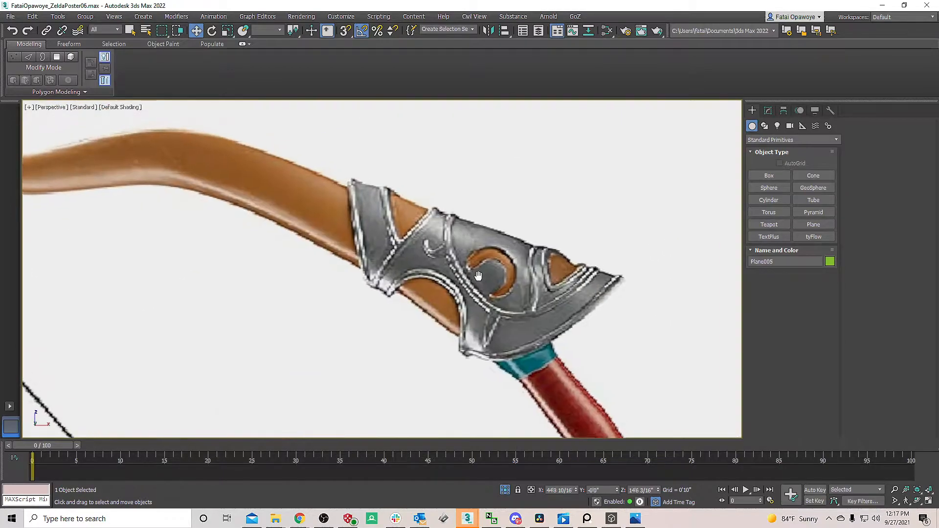
{"action": "middle_click_drag", "start_coordinate": [503, 298], "coordinate": [470, 301]}
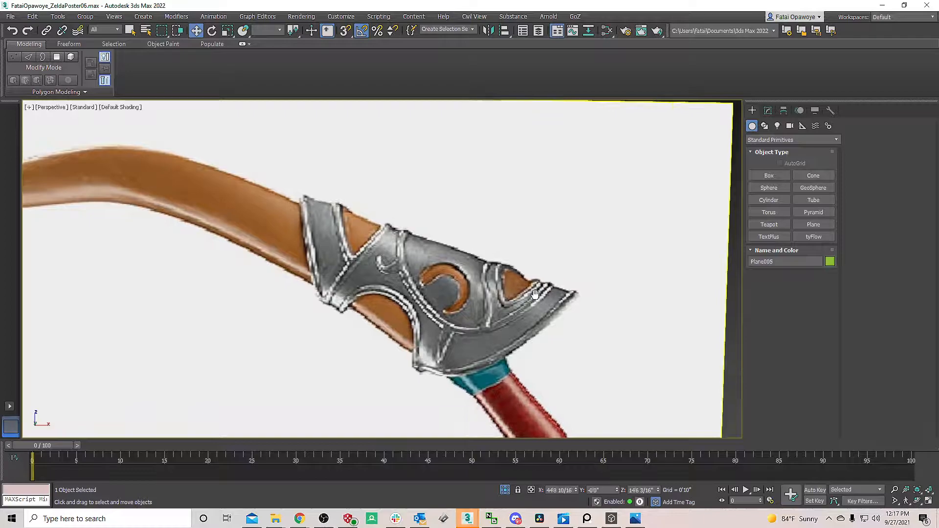
{"action": "middle_click_drag", "start_coordinate": [506, 267], "coordinate": [516, 265]}
{"action": "scroll", "coordinate": [524, 288], "scroll_direction": "down", "scroll_amount": 4}
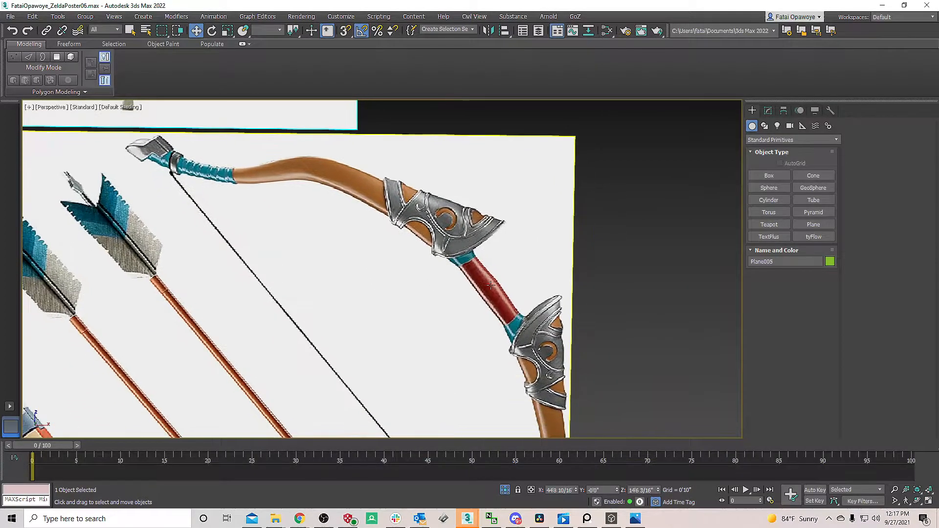
Step: Examine the lower metal guard beside the red grip in the detailed reference and compare it with the upper guard
{"action": "middle_click_drag", "start_coordinate": [523, 315], "coordinate": [492, 263]}
{"action": "scroll", "coordinate": [502, 272], "scroll_direction": "up", "scroll_amount": 5}
{"action": "scroll", "coordinate": [503, 281], "scroll_direction": "down", "scroll_amount": 3}
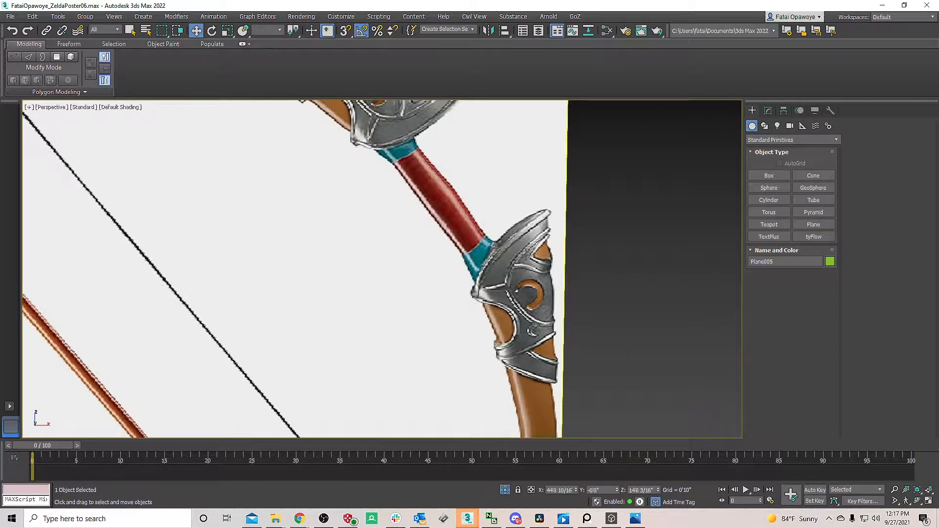
{"action": "scroll", "coordinate": [526, 255], "scroll_direction": "up", "scroll_amount": 4}
{"action": "scroll", "coordinate": [580, 180], "scroll_direction": "down", "scroll_amount": 2}
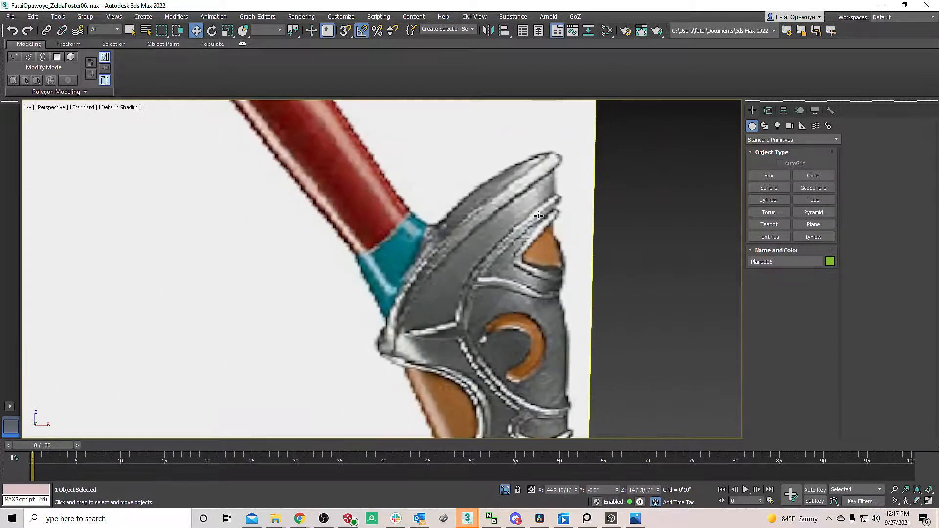
{"action": "scroll", "coordinate": [471, 322], "scroll_direction": "down", "scroll_amount": 5}
{"action": "middle_click_drag", "start_coordinate": [478, 295], "coordinate": [486, 300]}
{"action": "scroll", "coordinate": [486, 300], "scroll_direction": "up", "scroll_amount": 2}
{"action": "scroll", "coordinate": [489, 264], "scroll_direction": "down", "scroll_amount": 2}
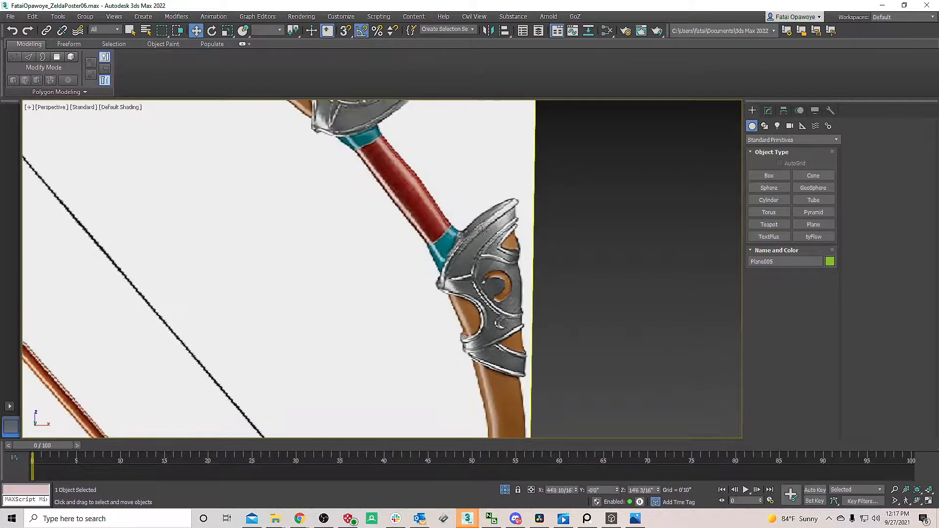
{"action": "scroll", "coordinate": [490, 228], "scroll_direction": "up", "scroll_amount": 4}
{"action": "scroll", "coordinate": [464, 248], "scroll_direction": "down", "scroll_amount": 2}
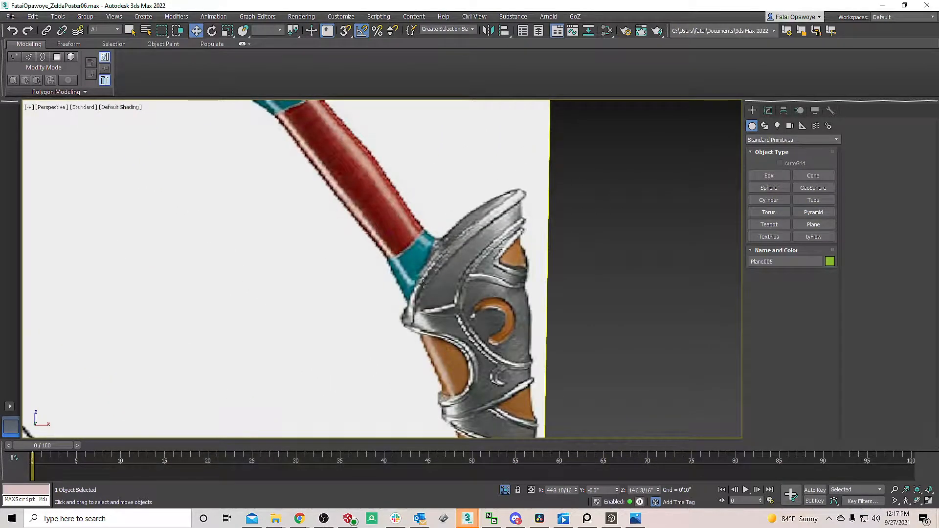
{"action": "scroll", "coordinate": [417, 267], "scroll_direction": "down", "scroll_amount": 4}
{"action": "scroll", "coordinate": [421, 235], "scroll_direction": "up", "scroll_amount": 6}
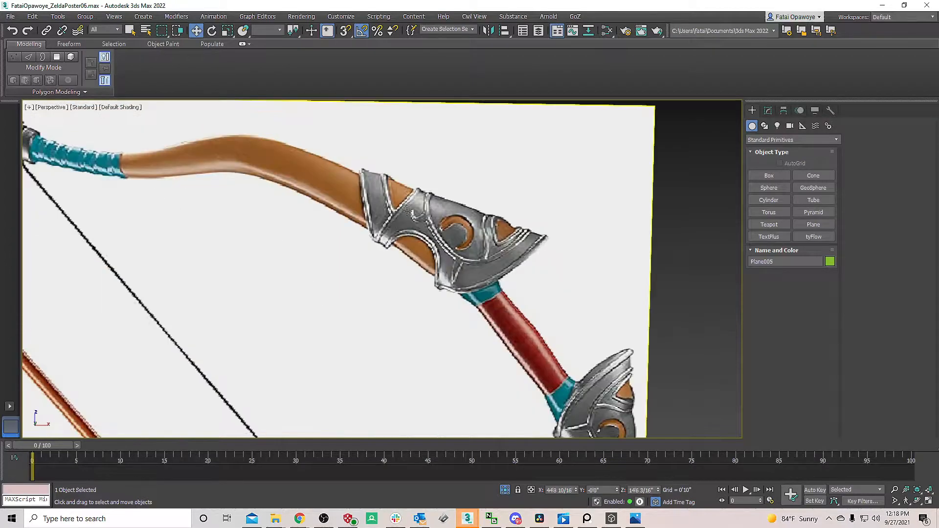
{"action": "scroll", "coordinate": [422, 219], "scroll_direction": "down", "scroll_amount": 5}
{"action": "scroll", "coordinate": [428, 229], "scroll_direction": "up", "scroll_amount": 4}
{"action": "scroll", "coordinate": [433, 242], "scroll_direction": "down", "scroll_amount": 2}
{"action": "scroll", "coordinate": [434, 242], "scroll_direction": "down", "scroll_amount": 6}
{"action": "scroll", "coordinate": [278, 237], "scroll_direction": "up", "scroll_amount": 5}
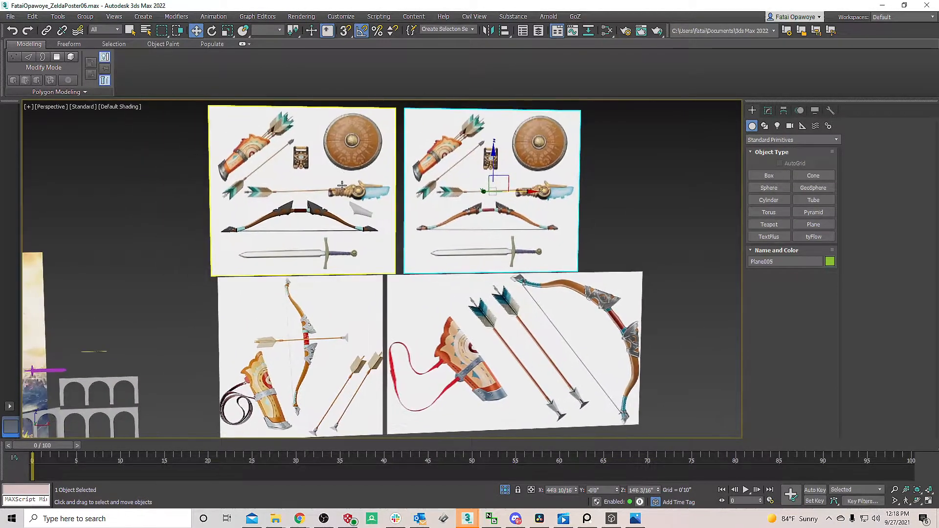
Step: Select the modelled bow's right metal guard, display edged faces and compare its mesh with the reference images
{"action": "scroll", "coordinate": [277, 237], "scroll_direction": "up", "scroll_amount": 3}
{"action": "scroll", "coordinate": [348, 245], "scroll_direction": "up", "scroll_amount": 2}
{"action": "left_click", "coordinate": [361, 241]}
{"action": "key", "text": "F4"}
{"action": "scroll", "coordinate": [352, 247], "scroll_direction": "down", "scroll_amount": 3}
{"action": "scroll", "coordinate": [352, 248], "scroll_direction": "down", "scroll_amount": 5}
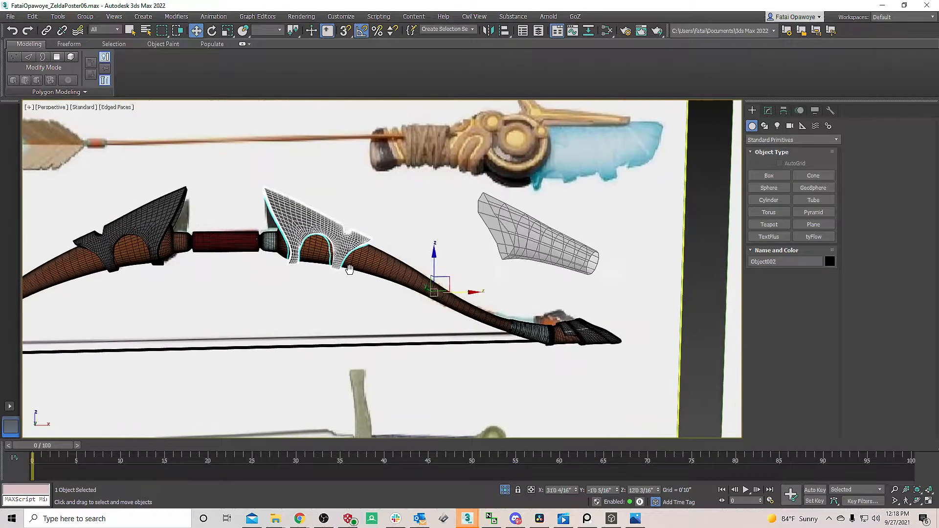
{"action": "scroll", "coordinate": [357, 222], "scroll_direction": "down", "scroll_amount": 2}
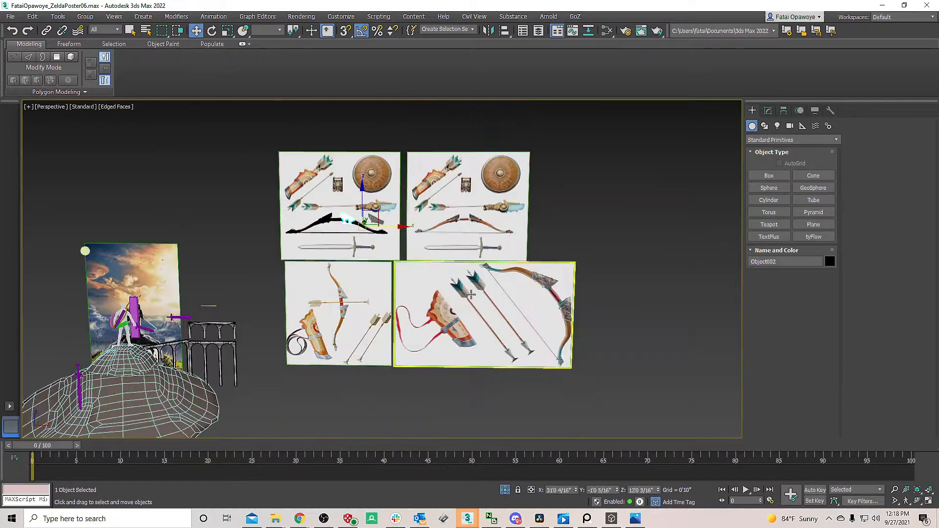
{"action": "scroll", "coordinate": [216, 293], "scroll_direction": "up", "scroll_amount": 10}
{"action": "scroll", "coordinate": [216, 293], "scroll_direction": "down", "scroll_amount": 8}
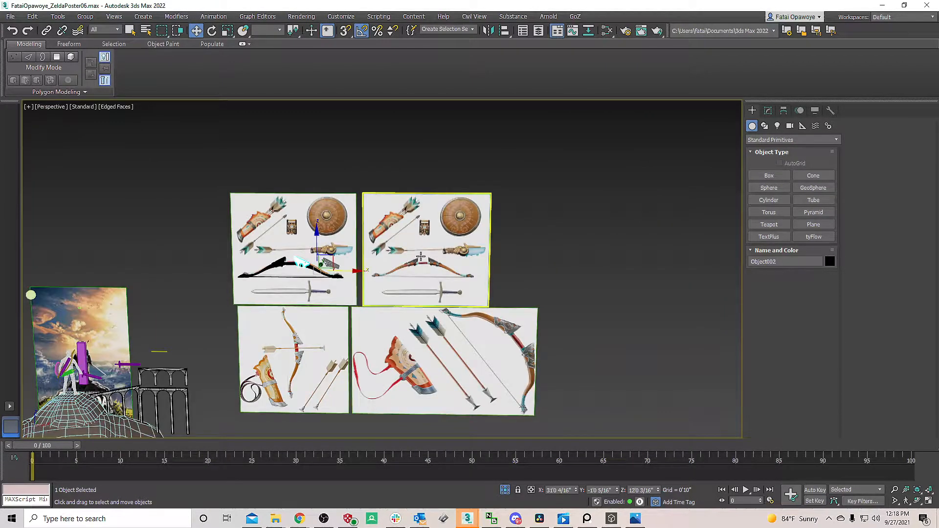
{"action": "scroll", "coordinate": [421, 256], "scroll_direction": "up", "scroll_amount": 5}
{"action": "middle_click_drag", "start_coordinate": [272, 241], "coordinate": [343, 246]}
Step: Select the original reference plane and switch the viewport to the front view, focused on the bow
{"action": "left_click", "coordinate": [264, 229]}
{"action": "middle_click_drag", "start_coordinate": [264, 228], "coordinate": [412, 229]}
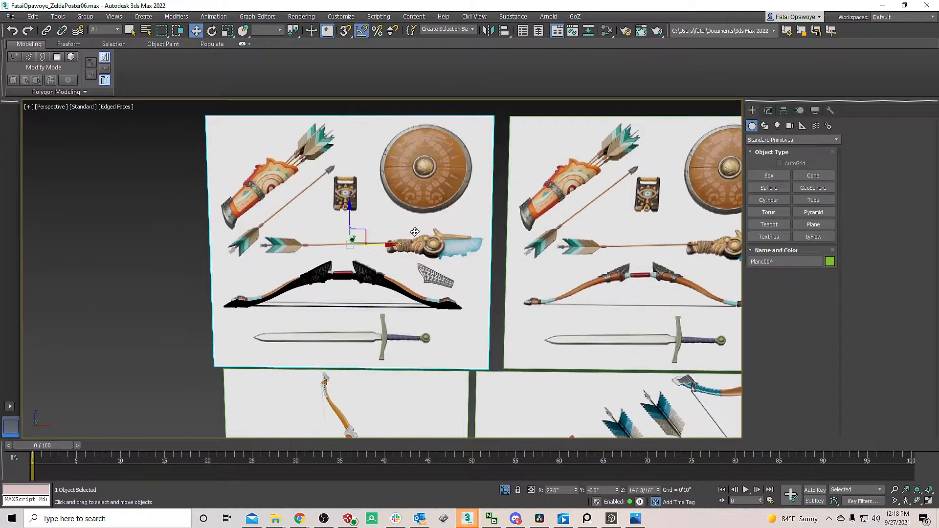
{"action": "key", "text": "f"}
{"action": "scroll", "coordinate": [414, 259], "scroll_direction": "up", "scroll_amount": 8}
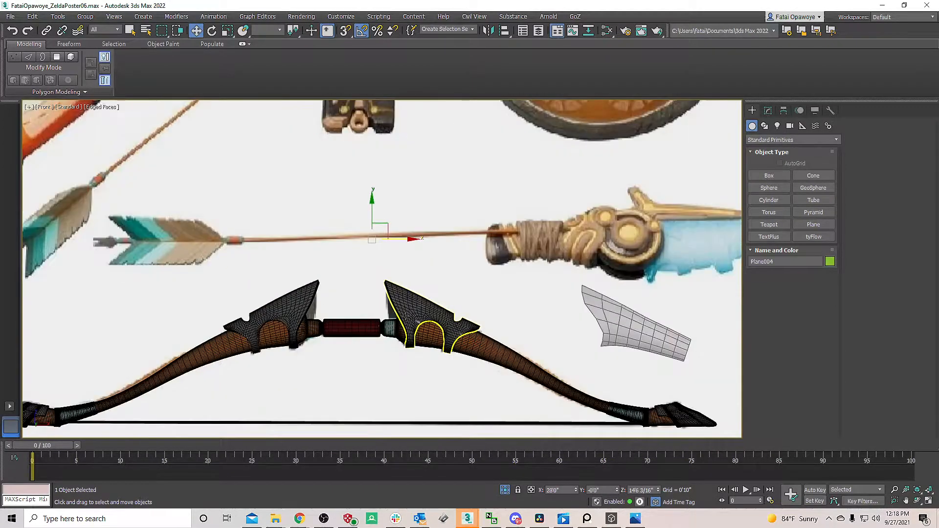
Step: Select all parts of the modelled bow in wireframe display and return to shaded display
{"action": "left_click", "coordinate": [436, 333], "text": "ctrl"}
{"action": "scroll", "coordinate": [436, 332], "scroll_direction": "down", "scroll_amount": 3}
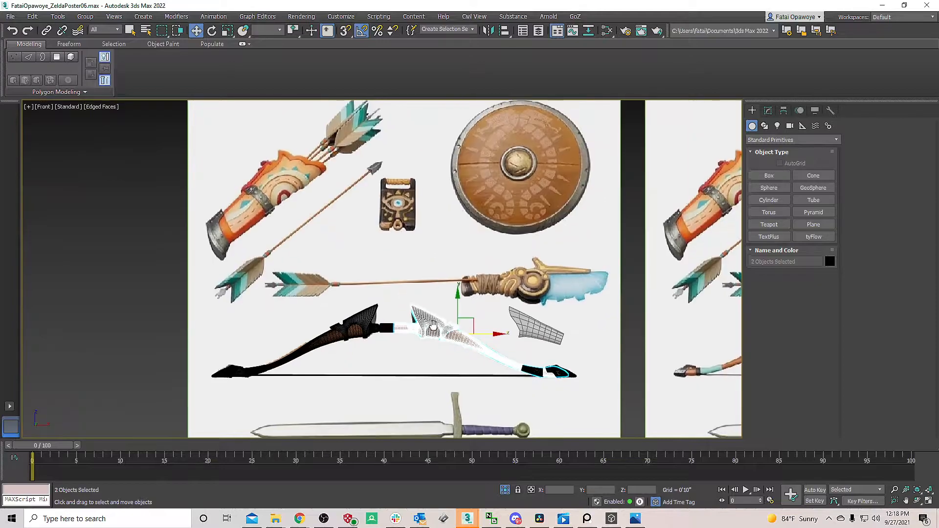
{"action": "middle_click_drag", "start_coordinate": [435, 331], "coordinate": [437, 319]}
{"action": "key", "text": "F3"}
{"action": "left_click_drag", "start_coordinate": [272, 270], "coordinate": [453, 384]}
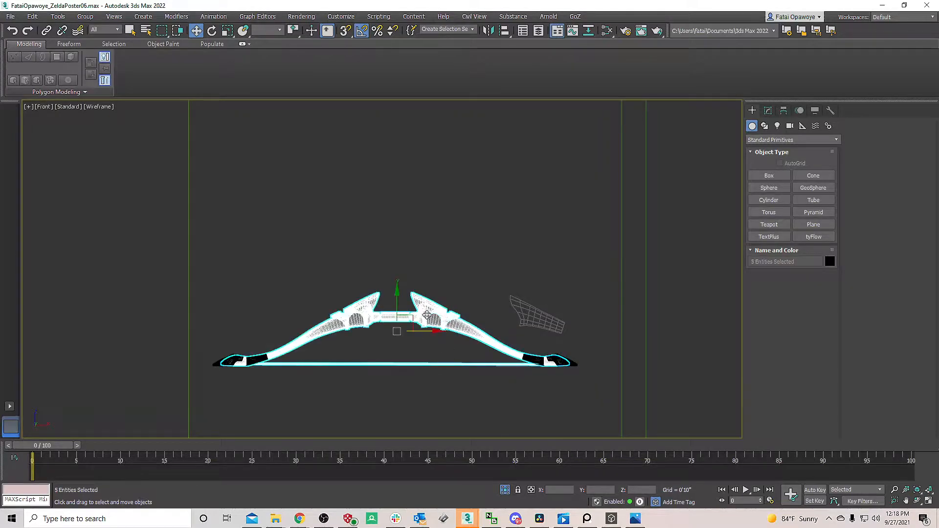
{"action": "key", "text": "F3"}
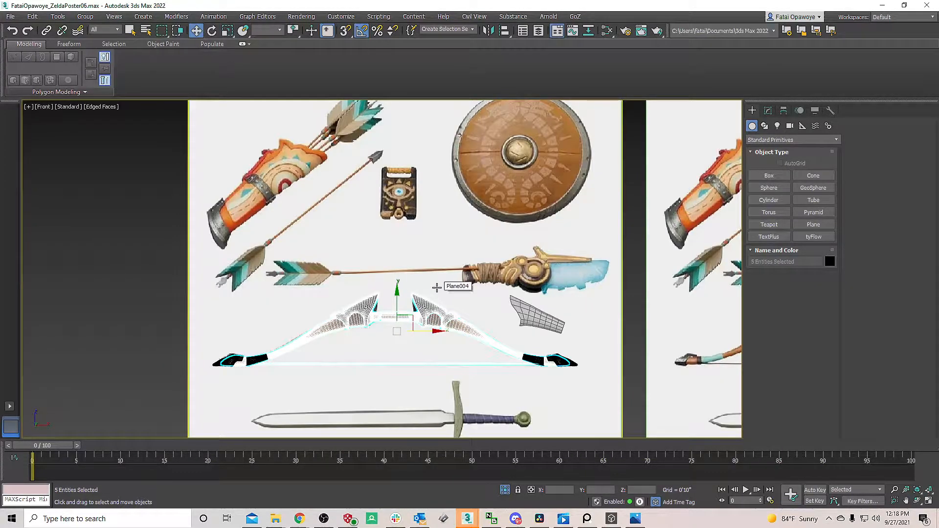
Step: Turn off edged faces and select only the metal guard on the bow's right half
{"action": "key", "text": "F4"}
{"action": "middle_click_drag", "start_coordinate": [437, 304], "coordinate": [396, 272]}
{"action": "scroll", "coordinate": [394, 289], "scroll_direction": "up", "scroll_amount": 5}
{"action": "left_click", "coordinate": [411, 271]}
Step: Try showing the bow and its selected guard without the reference planes, and unhide all objects again
{"action": "scroll", "coordinate": [311, 263], "scroll_direction": "down", "scroll_amount": 6}
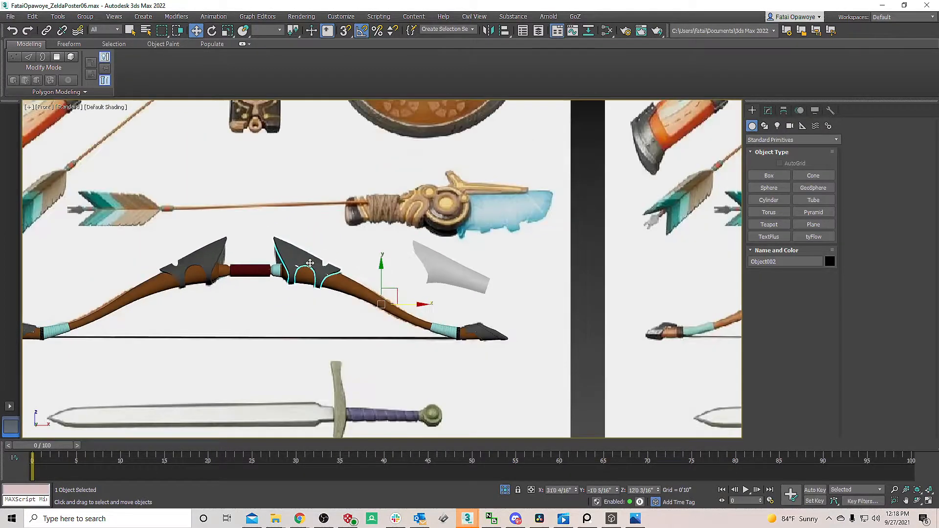
{"action": "scroll", "coordinate": [311, 263], "scroll_direction": "up", "scroll_amount": 8}
{"action": "key", "text": "z"}
{"action": "scroll", "coordinate": [311, 261], "scroll_direction": "down", "scroll_amount": 5}
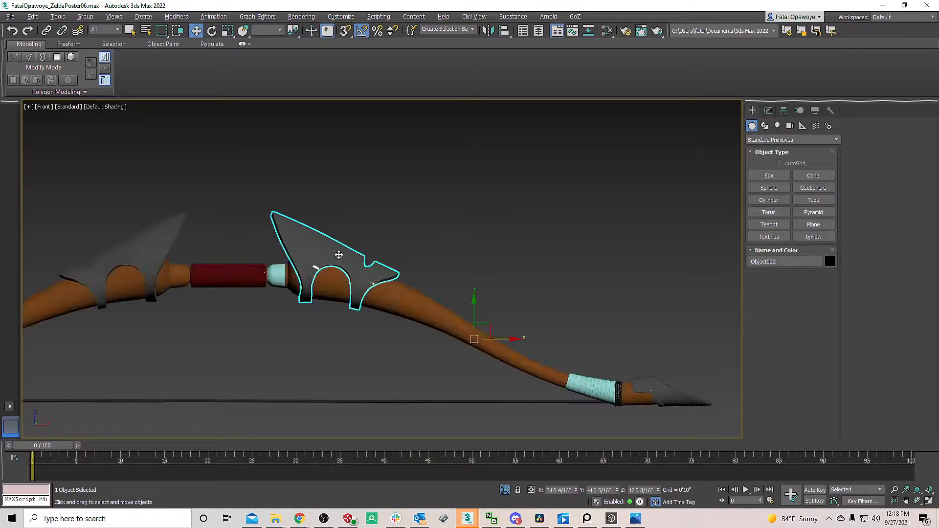
{"action": "scroll", "coordinate": [368, 260], "scroll_direction": "down", "scroll_amount": 4}
{"action": "right_click", "coordinate": [385, 243]}
{"action": "left_click", "coordinate": [415, 195]}
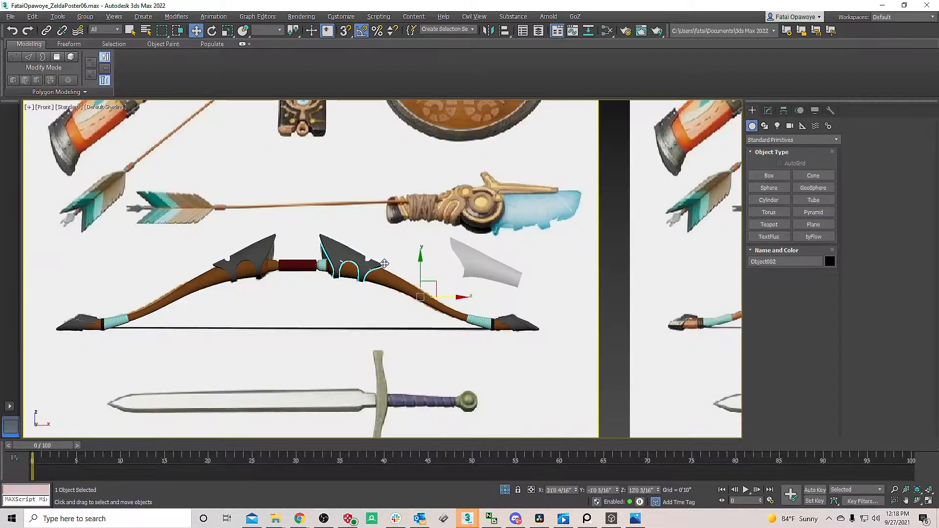
Step: Try isolating the right metal guard together with the original reference plane, and unhide all objects again
{"action": "left_click", "coordinate": [398, 243], "text": "ctrl"}
{"action": "key", "text": "z"}
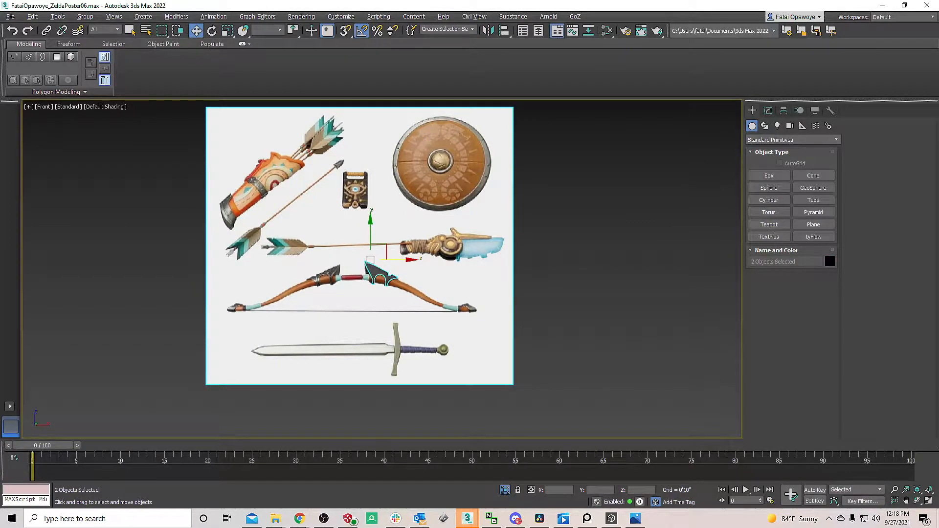
{"action": "mouse_move", "coordinate": [368, 260]}
{"action": "middle_mouse_down"}
{"action": "mouse_move", "coordinate": [351, 254]}
{"action": "mouse_move", "coordinate": [369, 265]}
{"action": "middle_mouse_up"}
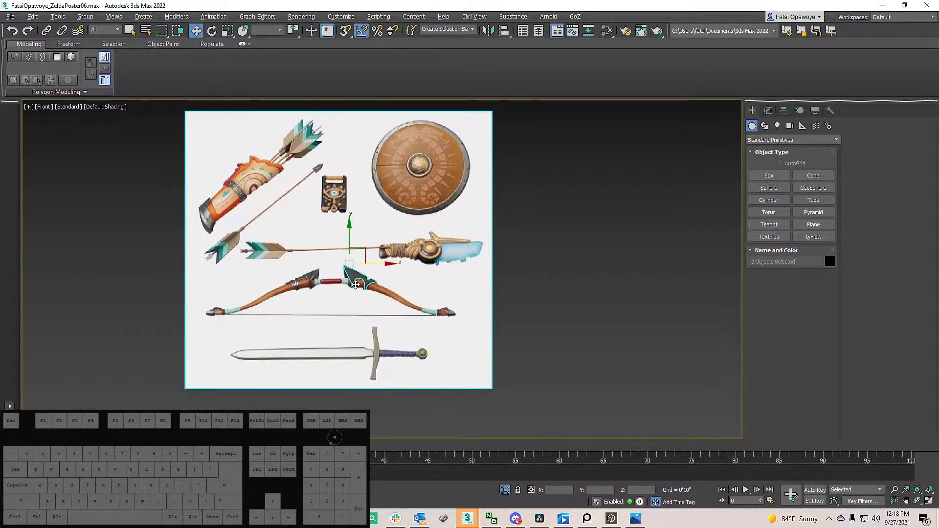
{"action": "scroll", "coordinate": [367, 284], "scroll_direction": "up", "scroll_amount": 6}
{"action": "scroll", "coordinate": [430, 267], "scroll_direction": "down", "scroll_amount": 6}
{"action": "right_click", "coordinate": [585, 265]}
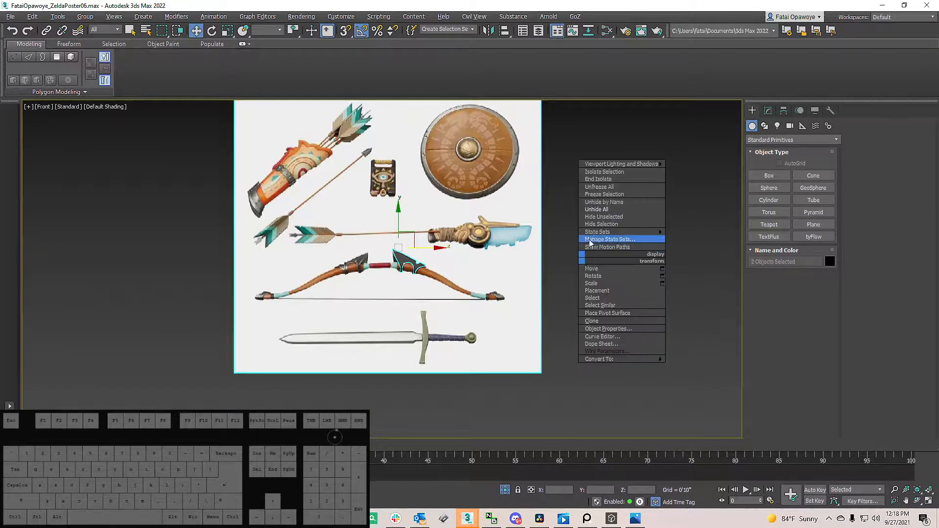
{"action": "left_click", "coordinate": [602, 207]}
Step: Isolate the original reference plane and the bow's right metal guard
{"action": "left_click", "coordinate": [448, 228]}
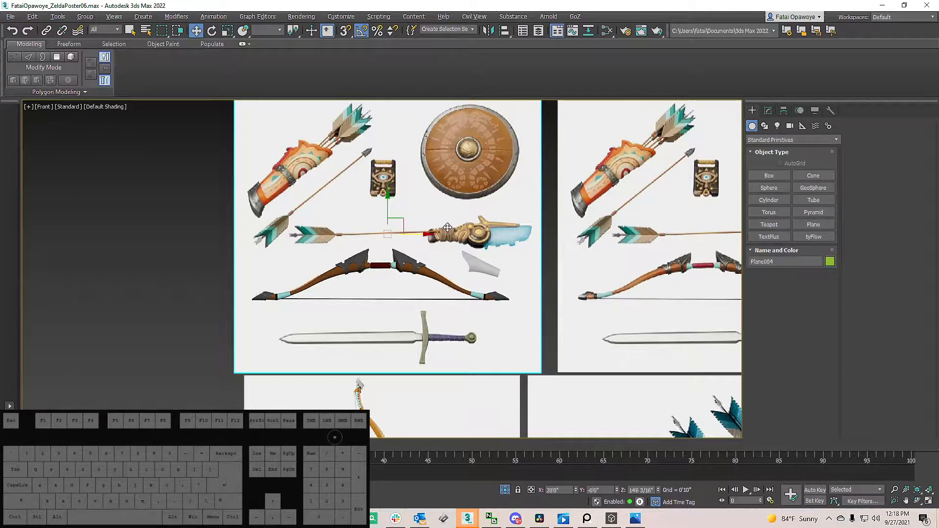
{"action": "left_click", "coordinate": [400, 257], "text": "ctrl"}
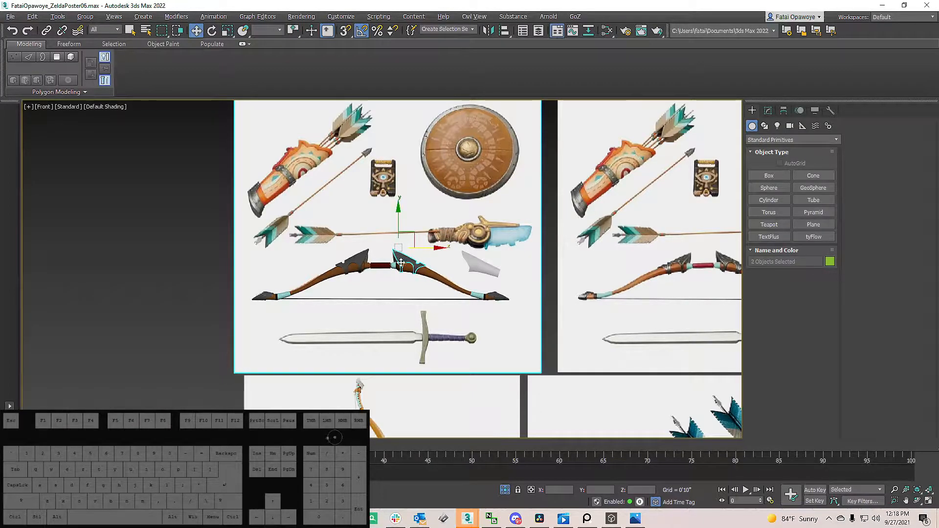
{"action": "scroll", "coordinate": [400, 260], "scroll_direction": "up", "scroll_amount": 5}
{"action": "key", "text": "alt"}
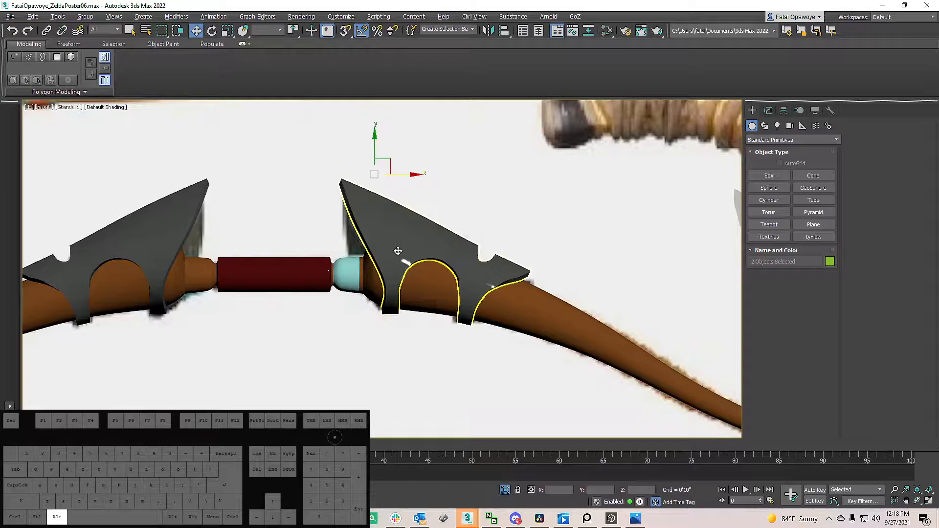
{"action": "scroll", "coordinate": [399, 250], "scroll_direction": "down", "scroll_amount": 5, "text": "alt"}
Step: Toggle see-through display for the right metal guard and compare it with the reference bow underneath
{"action": "left_click", "coordinate": [395, 289]}
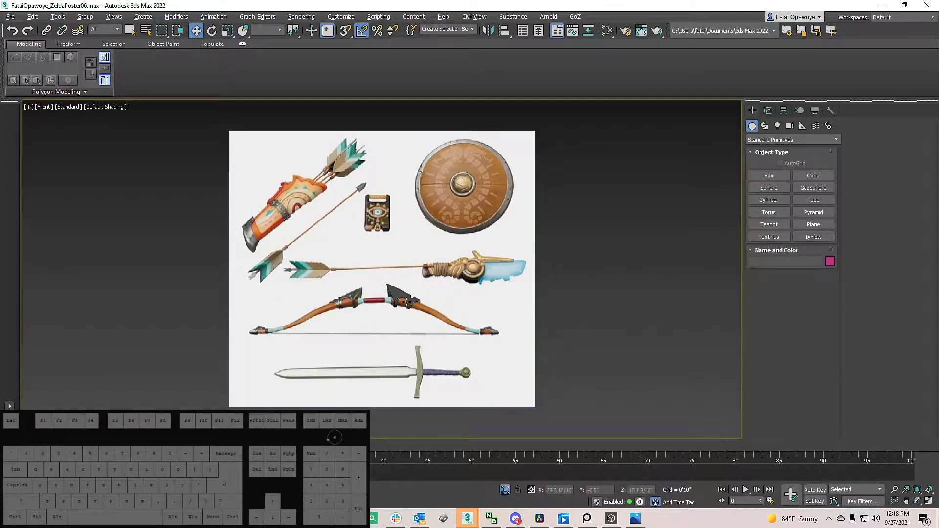
{"action": "scroll", "coordinate": [395, 290], "scroll_direction": "up", "scroll_amount": 4}
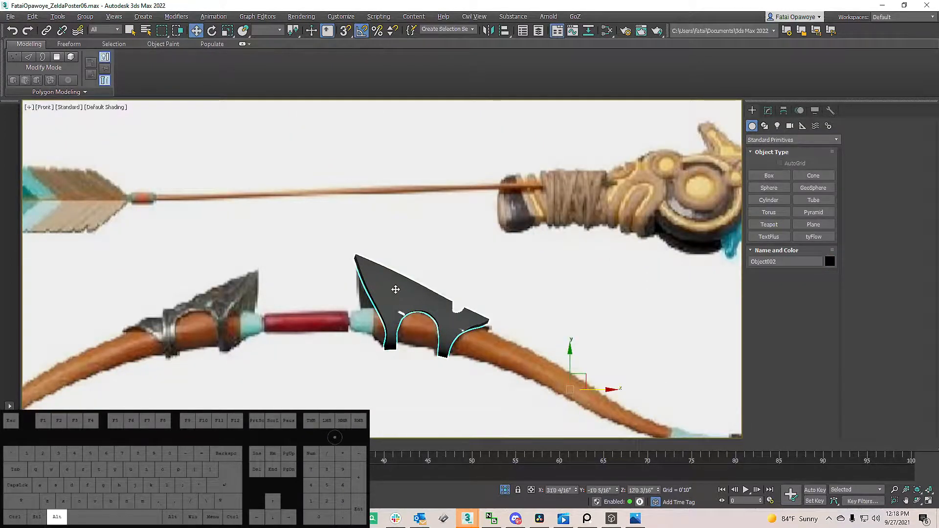
{"action": "key", "text": "alt+x"}
{"action": "middle_click_drag", "start_coordinate": [438, 294], "coordinate": [394, 278]}
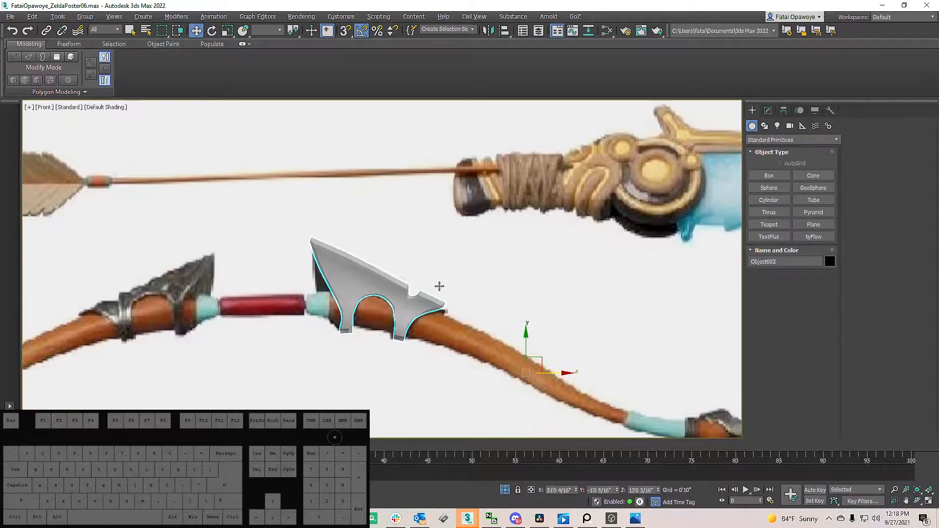
{"action": "middle_click_drag", "start_coordinate": [338, 253], "coordinate": [298, 248]}
{"action": "scroll", "coordinate": [417, 285], "scroll_direction": "up", "scroll_amount": 4}
{"action": "scroll", "coordinate": [346, 247], "scroll_direction": "down", "scroll_amount": 4}
{"action": "scroll", "coordinate": [429, 294], "scroll_direction": "down", "scroll_amount": 10}
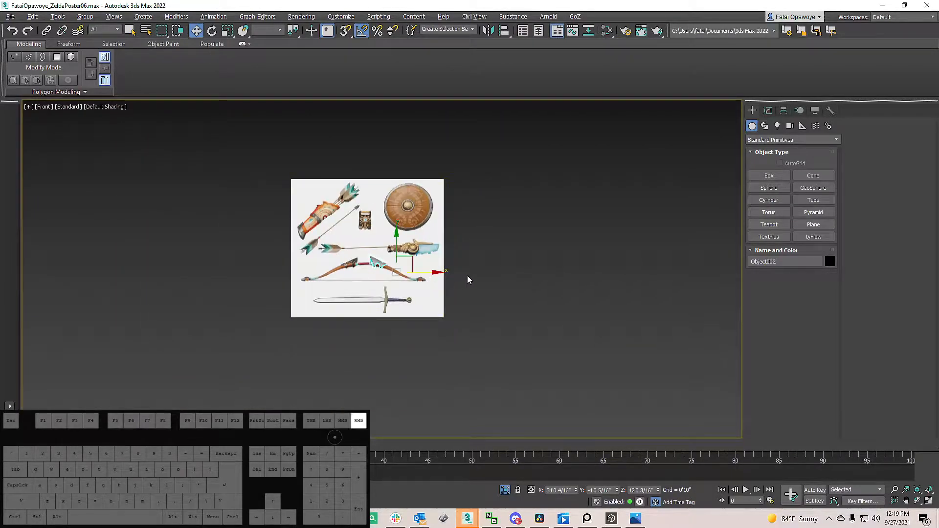
Step: Unhide all objects and add the large bow, arrows and quiver reference plane to the guard selection
{"action": "right_click", "coordinate": [468, 277]}
{"action": "left_click", "coordinate": [490, 227]}
{"action": "middle_click_drag", "start_coordinate": [461, 274], "coordinate": [401, 239]}
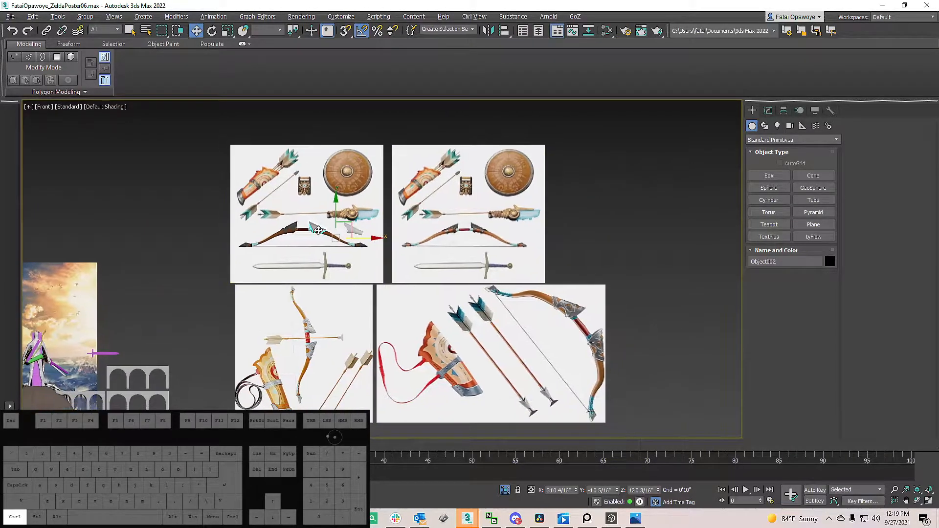
{"action": "left_click", "coordinate": [477, 322], "text": "ctrl"}
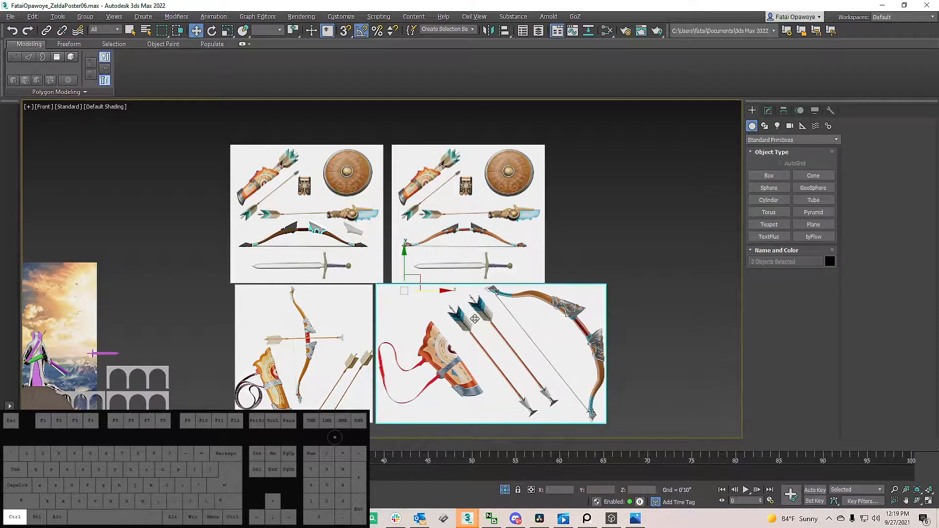
Step: Try isolating the guard with only the bow, arrows and quiver reference plane, and unhide all objects again
{"action": "key", "text": "alt+q"}
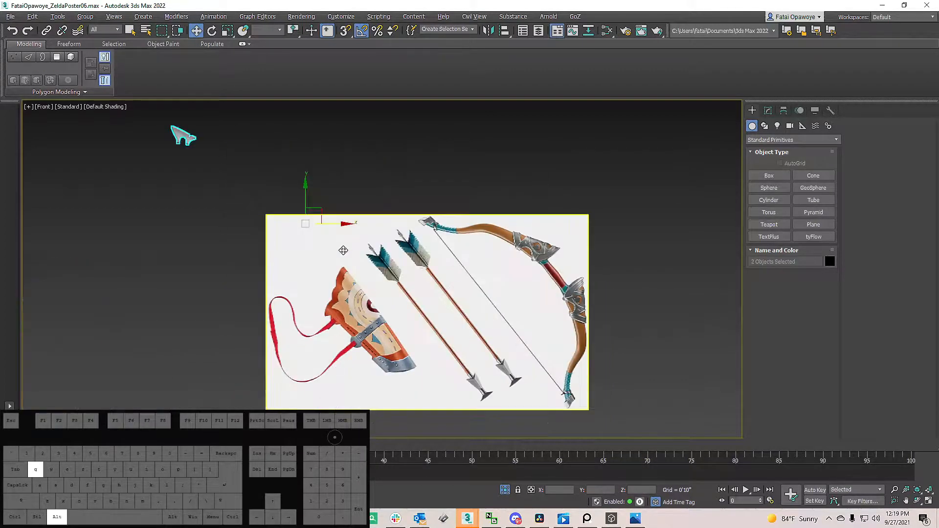
{"action": "key", "text": "ctrl+z"}
{"action": "middle_click_drag", "start_coordinate": [274, 214], "coordinate": [308, 235]}
{"action": "right_click", "coordinate": [348, 214]}
{"action": "left_click", "coordinate": [382, 167]}
Step: Isolate the guard with both the original reference plane and the bow, arrows and quiver plane
{"action": "middle_click_drag", "start_coordinate": [277, 144], "coordinate": [289, 173]}
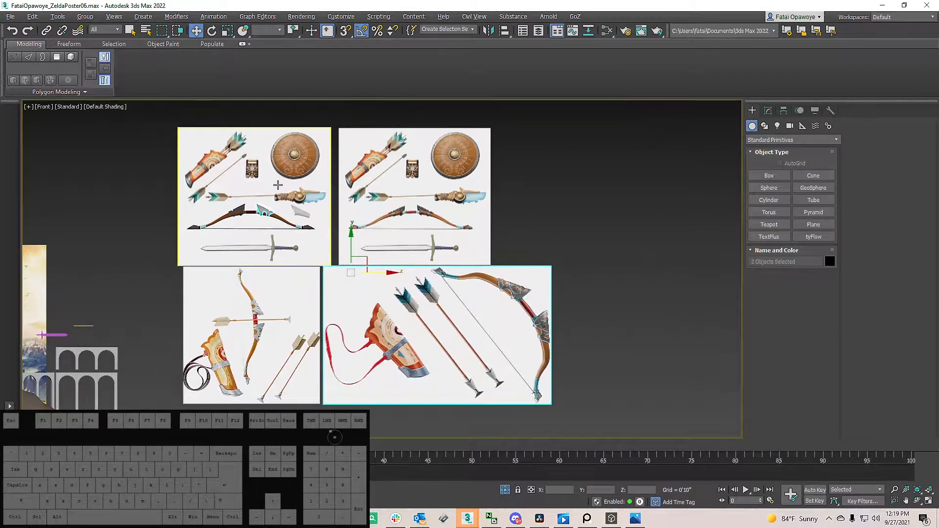
{"action": "left_click", "coordinate": [289, 173], "text": "ctrl"}
{"action": "key", "text": "alt+q"}
{"action": "middle_click_drag", "start_coordinate": [353, 259], "coordinate": [358, 279]}
Step: Clone the bow, arrows and quiver plane upward and rotate the copy until its bow lies horizontally
{"action": "left_click", "coordinate": [419, 357]}
{"action": "left_click_drag", "start_coordinate": [470, 341], "coordinate": [471, 201], "text": "shift"}
{"action": "left_click", "coordinate": [459, 301]}
{"action": "middle_click_drag", "start_coordinate": [423, 263], "coordinate": [430, 303]}
{"action": "key", "text": "e"}
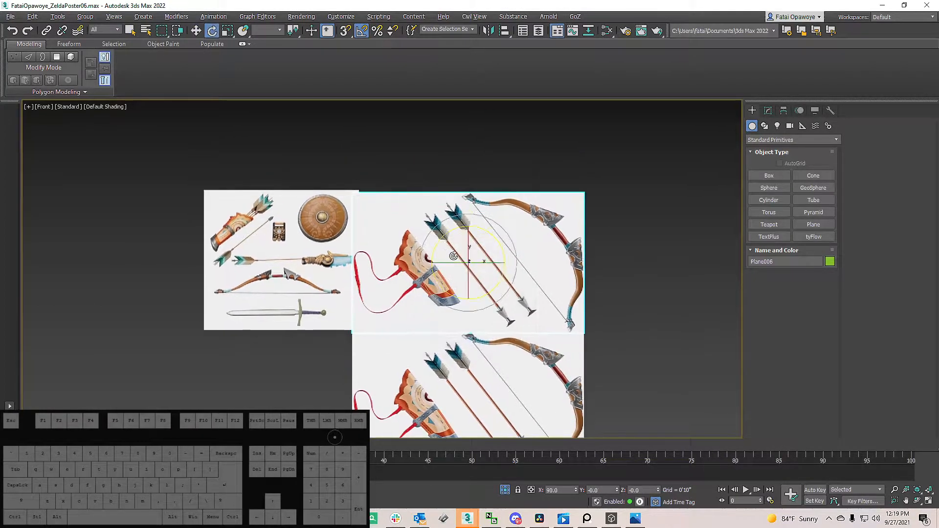
{"action": "left_click_drag", "start_coordinate": [444, 233], "coordinate": [367, 364]}
Step: Move the rotated reference copy onto the original sheet so its detailed bow sits next to the modeled guard
{"action": "key", "text": "w"}
{"action": "scroll", "coordinate": [356, 300], "scroll_direction": "up", "scroll_amount": 5}
{"action": "middle_click_drag", "start_coordinate": [356, 300], "coordinate": [400, 273]}
{"action": "scroll", "coordinate": [431, 216], "scroll_direction": "up", "scroll_amount": 3}
{"action": "middle_click_drag", "start_coordinate": [431, 217], "coordinate": [515, 239]}
{"action": "scroll", "coordinate": [515, 239], "scroll_direction": "down", "scroll_amount": 2}
{"action": "middle_click_drag", "start_coordinate": [432, 249], "coordinate": [520, 249]}
{"action": "scroll", "coordinate": [409, 247], "scroll_direction": "down", "scroll_amount": 2}
{"action": "left_click_drag", "start_coordinate": [604, 254], "coordinate": [239, 285]}
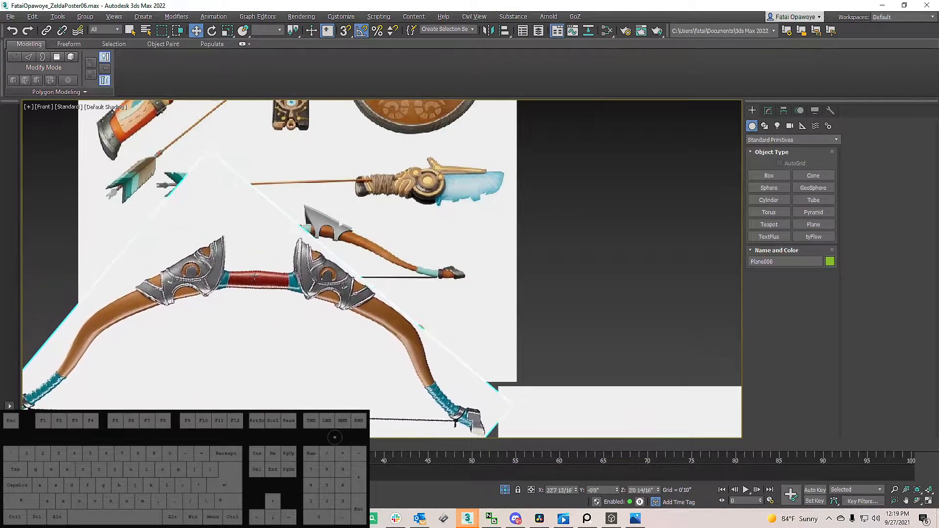
Step: Compare the modeled guard with the detailed metal guards and bow in the rotated reference copy
{"action": "scroll", "coordinate": [289, 256], "scroll_direction": "up", "scroll_amount": 5}
{"action": "scroll", "coordinate": [264, 271], "scroll_direction": "down", "scroll_amount": 3}
{"action": "middle_click_drag", "start_coordinate": [295, 255], "coordinate": [336, 291]}
{"action": "scroll", "coordinate": [336, 291], "scroll_direction": "down", "scroll_amount": 2}
{"action": "scroll", "coordinate": [412, 255], "scroll_direction": "up", "scroll_amount": 2}
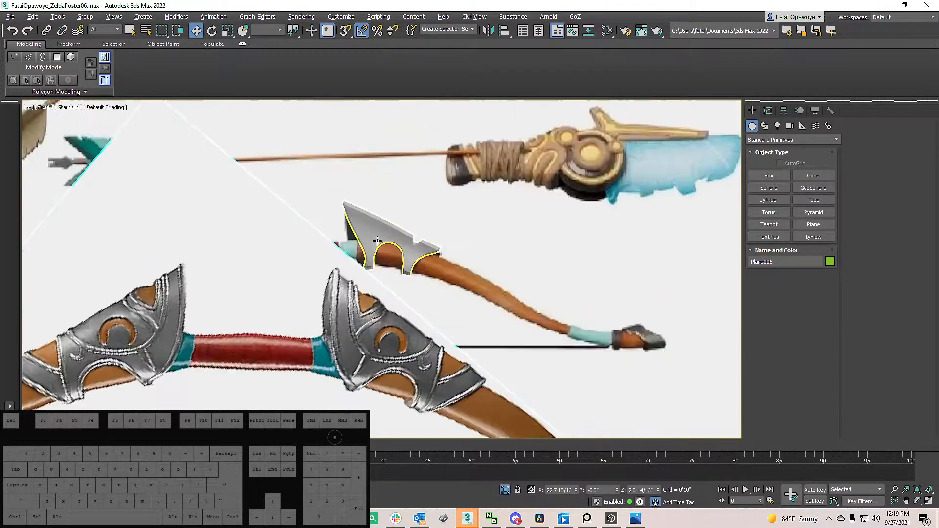
{"action": "middle_click_drag", "start_coordinate": [422, 282], "coordinate": [409, 276]}
{"action": "scroll", "coordinate": [489, 268], "scroll_direction": "down", "scroll_amount": 4}
{"action": "middle_click_drag", "start_coordinate": [562, 332], "coordinate": [425, 243]}
{"action": "scroll", "coordinate": [425, 243], "scroll_direction": "down", "scroll_amount": 2}
{"action": "scroll", "coordinate": [353, 228], "scroll_direction": "up", "scroll_amount": 3}
{"action": "middle_click_drag", "start_coordinate": [353, 227], "coordinate": [369, 285]}
{"action": "middle_click_drag", "start_coordinate": [335, 241], "coordinate": [328, 249]}
{"action": "scroll", "coordinate": [327, 249], "scroll_direction": "down", "scroll_amount": 3}
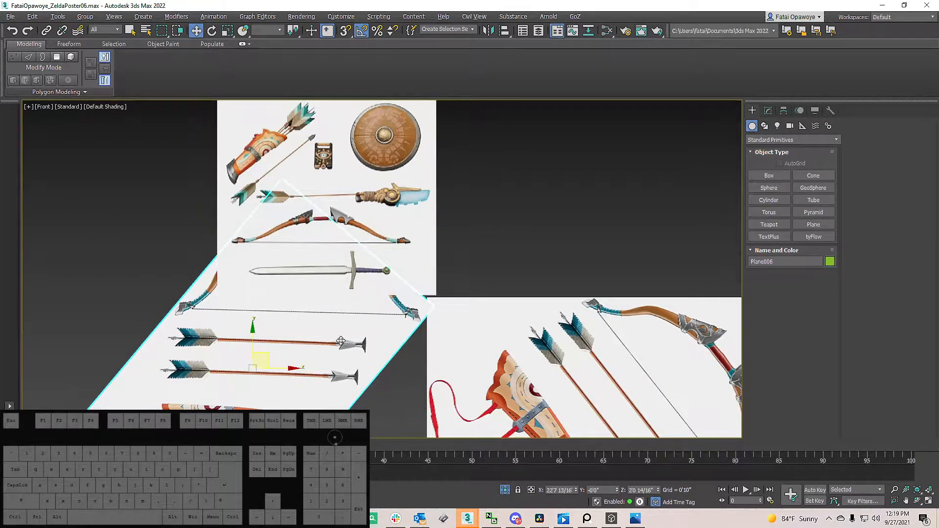
{"action": "middle_click_drag", "start_coordinate": [325, 326], "coordinate": [345, 312]}
{"action": "scroll", "coordinate": [344, 312], "scroll_direction": "down", "scroll_amount": 1}
{"action": "scroll", "coordinate": [314, 309], "scroll_direction": "up", "scroll_amount": 3}
{"action": "middle_click_drag", "start_coordinate": [413, 191], "coordinate": [393, 300]}
{"action": "scroll", "coordinate": [383, 244], "scroll_direction": "down", "scroll_amount": 1}
{"action": "scroll", "coordinate": [370, 245], "scroll_direction": "down", "scroll_amount": 2}
Step: Move the rotated reference copy forward in depth to about Y -0'5 13/16", in front of the original sheet, and restore the front view
{"action": "left_click_drag", "start_coordinate": [292, 319], "coordinate": [300, 321]}
{"action": "middle_click_drag", "start_coordinate": [300, 321], "coordinate": [252, 291], "text": "alt"}
{"action": "scroll", "coordinate": [376, 192], "scroll_direction": "up", "scroll_amount": 6}
{"action": "scroll", "coordinate": [392, 252], "scroll_direction": "down", "scroll_amount": 2}
{"action": "middle_click_drag", "start_coordinate": [401, 337], "coordinate": [264, 229]}
{"action": "scroll", "coordinate": [302, 221], "scroll_direction": "down", "scroll_amount": 2}
{"action": "key", "text": "f"}
{"action": "scroll", "coordinate": [298, 222], "scroll_direction": "down", "scroll_amount": 3}
{"action": "scroll", "coordinate": [264, 229], "scroll_direction": "up", "scroll_amount": 10}
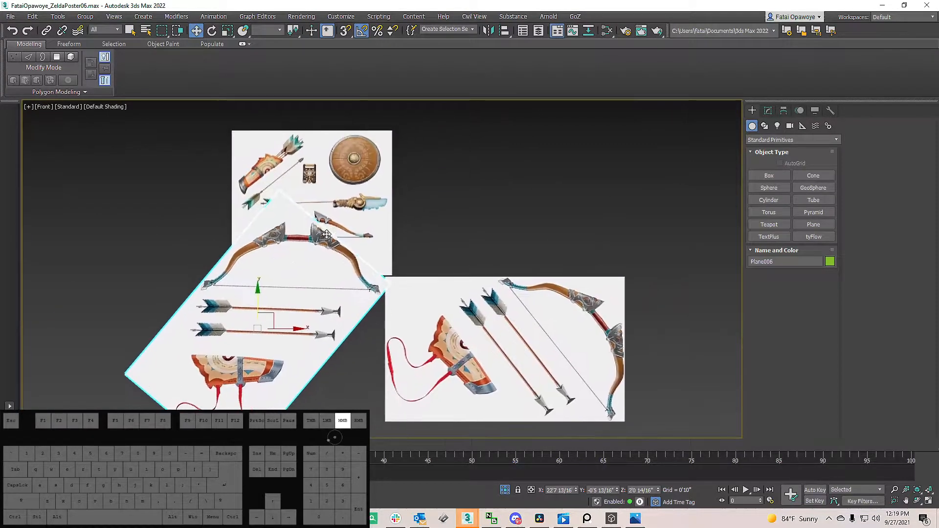
Step: Lower the rotated reference copy so its bow lies below the original bow and uncovers it
{"action": "scroll", "coordinate": [314, 291], "scroll_direction": "down", "scroll_amount": 8}
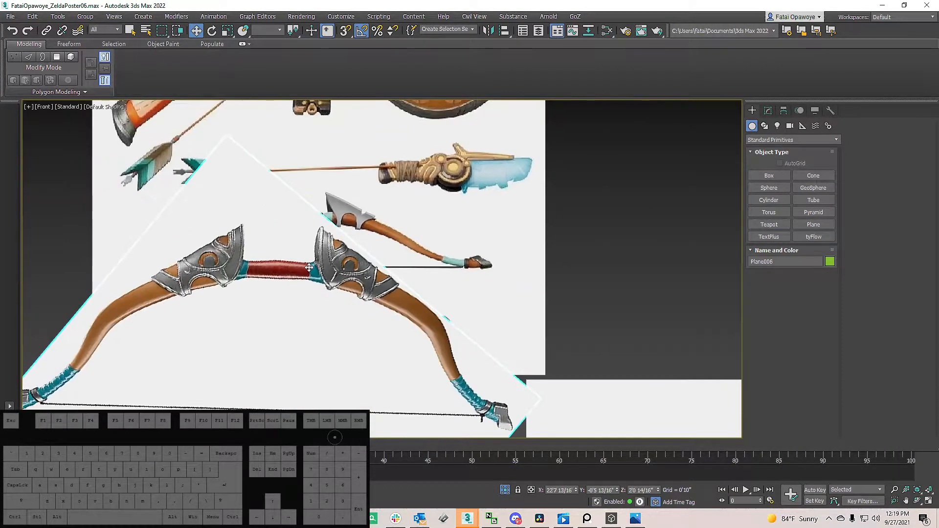
{"action": "scroll", "coordinate": [333, 214], "scroll_direction": "up", "scroll_amount": 2}
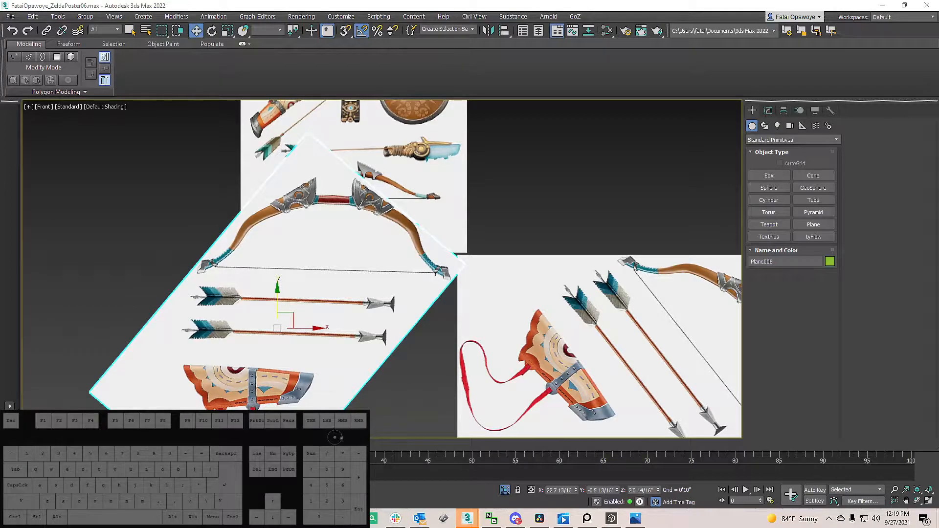
{"action": "middle_click_drag", "start_coordinate": [380, 250], "coordinate": [411, 221]}
{"action": "scroll", "coordinate": [408, 245], "scroll_direction": "down", "scroll_amount": 4}
{"action": "scroll", "coordinate": [390, 289], "scroll_direction": "up", "scroll_amount": 4}
{"action": "left_click_drag", "start_coordinate": [381, 309], "coordinate": [380, 329]}
{"action": "middle_click_drag", "start_coordinate": [439, 181], "coordinate": [398, 258]}
{"action": "scroll", "coordinate": [397, 257], "scroll_direction": "up", "scroll_amount": 2}
{"action": "mouse_move", "coordinate": [447, 203]}
{"action": "middle_mouse_down"}
{"action": "mouse_move", "coordinate": [435, 206]}
{"action": "mouse_move", "coordinate": [435, 194]}
{"action": "middle_mouse_up"}
{"action": "scroll", "coordinate": [414, 224], "scroll_direction": "up", "scroll_amount": 2}
{"action": "scroll", "coordinate": [414, 224], "scroll_direction": "up", "scroll_amount": 2}
Step: Turn off the right guard's Shell and TurboSmooth modifiers and display its mesh with edged faces
{"action": "left_click", "coordinate": [412, 227]}
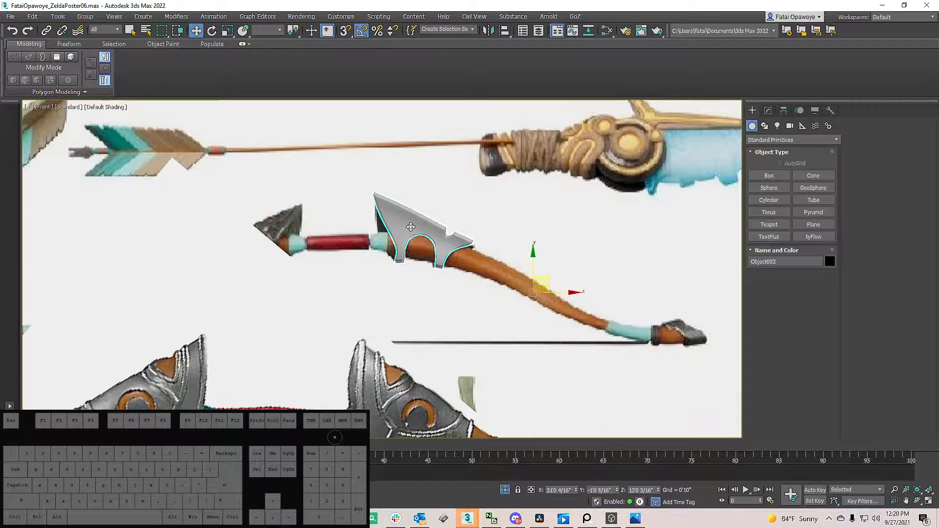
{"action": "left_click", "coordinate": [768, 111]}
{"action": "left_click_drag", "start_coordinate": [793, 329], "coordinate": [800, 397]}
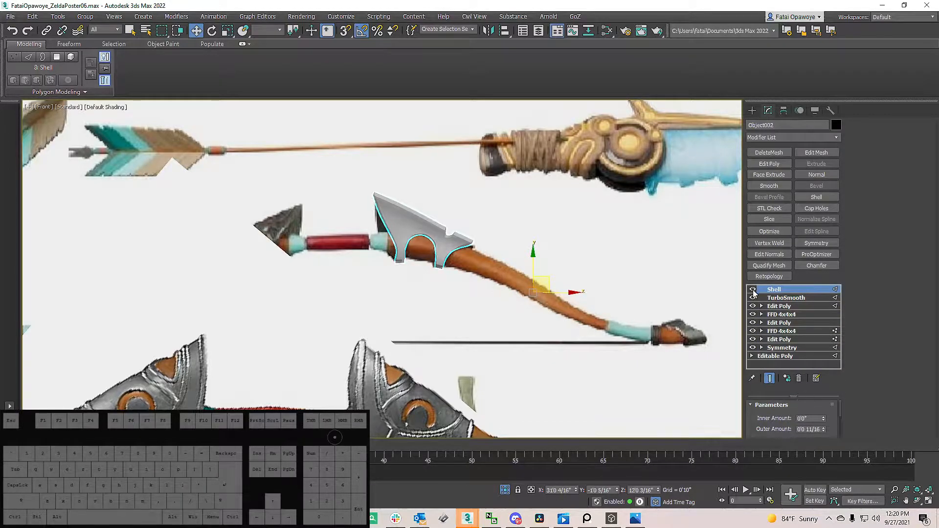
{"action": "left_click", "coordinate": [753, 289]}
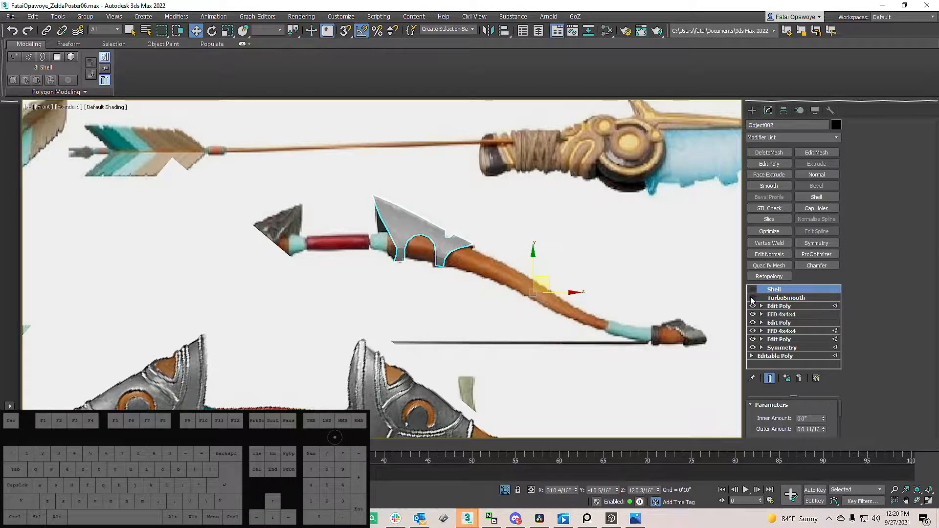
{"action": "scroll", "coordinate": [492, 218], "scroll_direction": "up", "scroll_amount": 2}
{"action": "middle_click_drag", "start_coordinate": [487, 219], "coordinate": [486, 239]}
{"action": "key", "text": "F4"}
Step: Compare the guard's base mesh with the raised bands, openings and outline of the detailed reference guard
{"action": "scroll", "coordinate": [369, 258], "scroll_direction": "up", "scroll_amount": 4}
{"action": "mouse_move", "coordinate": [377, 245]}
{"action": "middle_mouse_down"}
{"action": "mouse_move", "coordinate": [366, 206]}
{"action": "mouse_move", "coordinate": [343, 193]}
{"action": "mouse_move", "coordinate": [359, 186]}
{"action": "middle_mouse_up"}
{"action": "scroll", "coordinate": [366, 206], "scroll_direction": "down", "scroll_amount": 5}
{"action": "scroll", "coordinate": [383, 218], "scroll_direction": "up", "scroll_amount": 3}
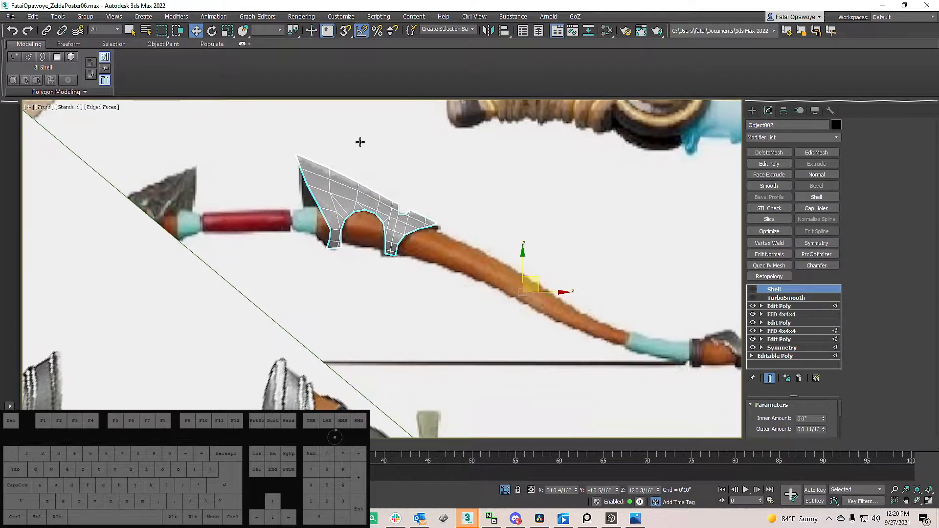
{"action": "middle_click_drag", "start_coordinate": [442, 247], "coordinate": [422, 252]}
{"action": "scroll", "coordinate": [338, 206], "scroll_direction": "up", "scroll_amount": 2}
{"action": "middle_click_drag", "start_coordinate": [315, 182], "coordinate": [329, 199]}
{"action": "scroll", "coordinate": [329, 199], "scroll_direction": "down", "scroll_amount": 6}
{"action": "scroll", "coordinate": [341, 251], "scroll_direction": "up", "scroll_amount": 5}
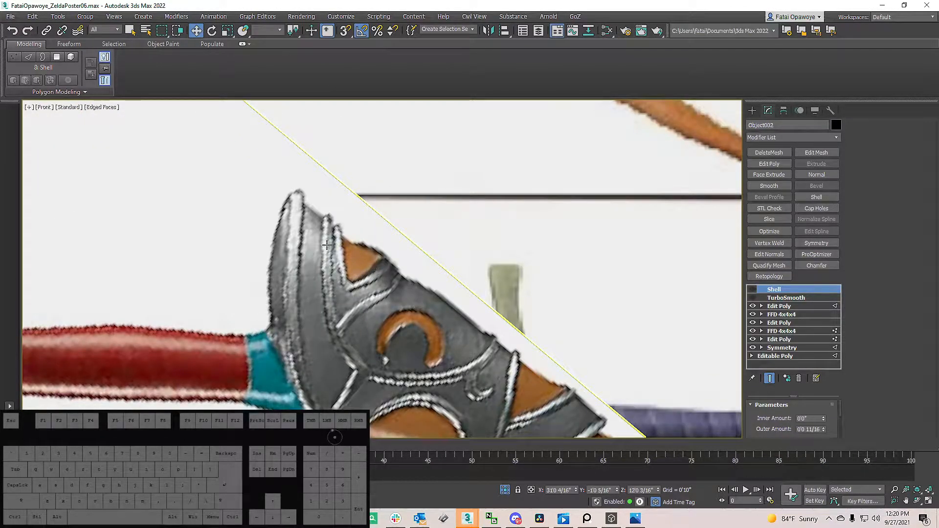
{"action": "scroll", "coordinate": [374, 256], "scroll_direction": "down", "scroll_amount": 4}
{"action": "scroll", "coordinate": [346, 199], "scroll_direction": "up", "scroll_amount": 3}
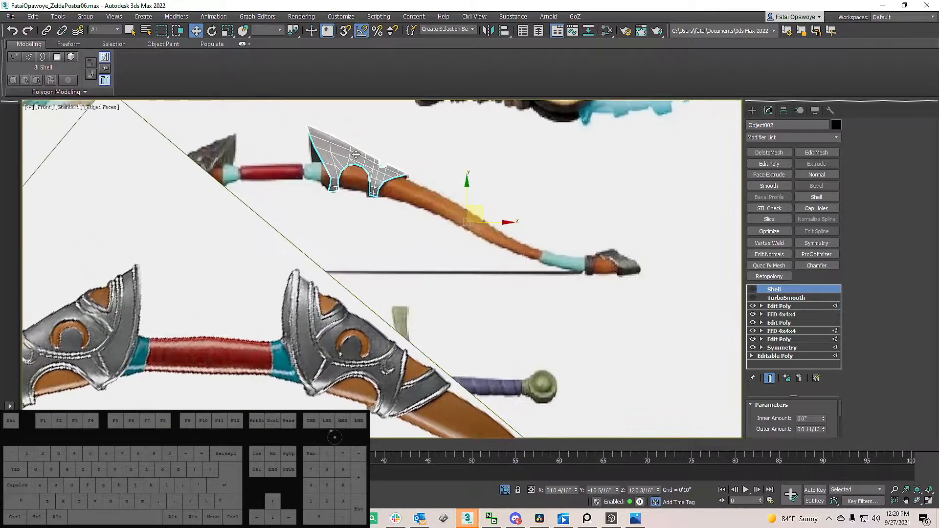
{"action": "middle_click_drag", "start_coordinate": [330, 168], "coordinate": [350, 130]}
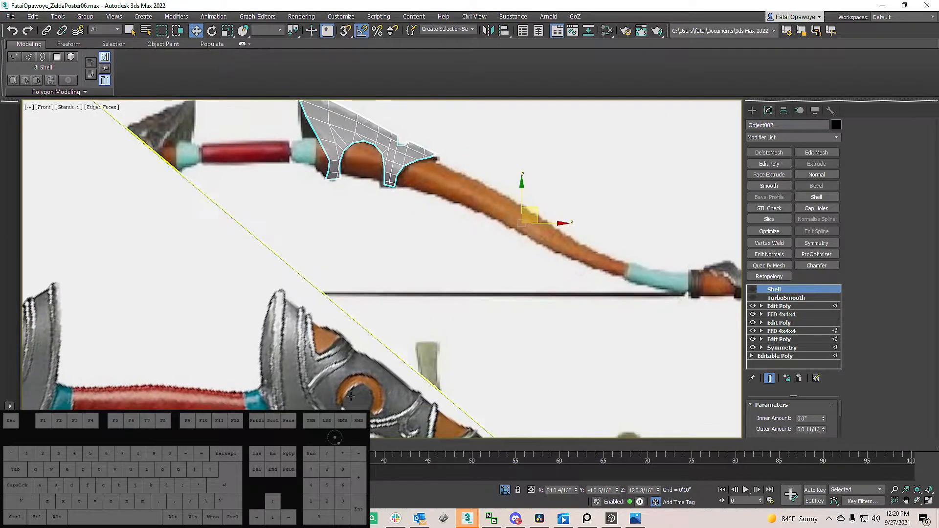
{"action": "middle_click_drag", "start_coordinate": [372, 292], "coordinate": [391, 299]}
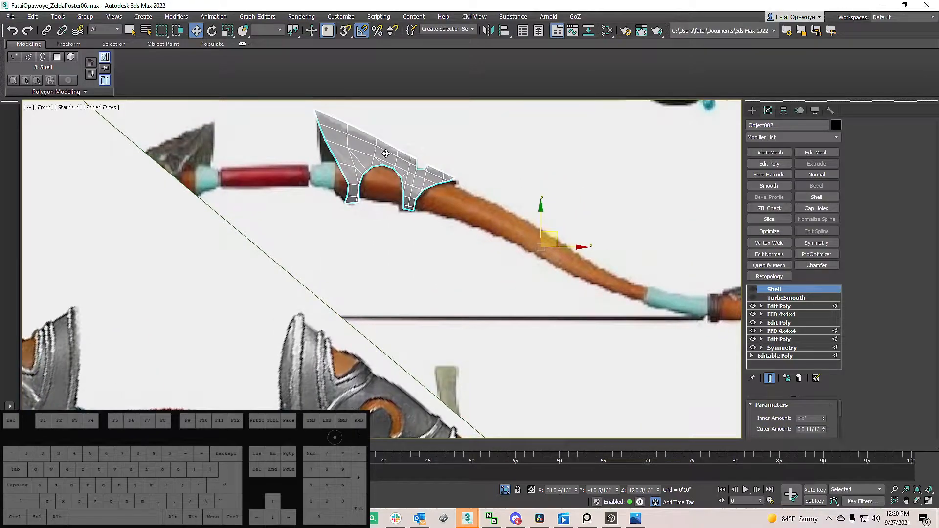
{"action": "scroll", "coordinate": [371, 160], "scroll_direction": "down", "scroll_amount": 3}
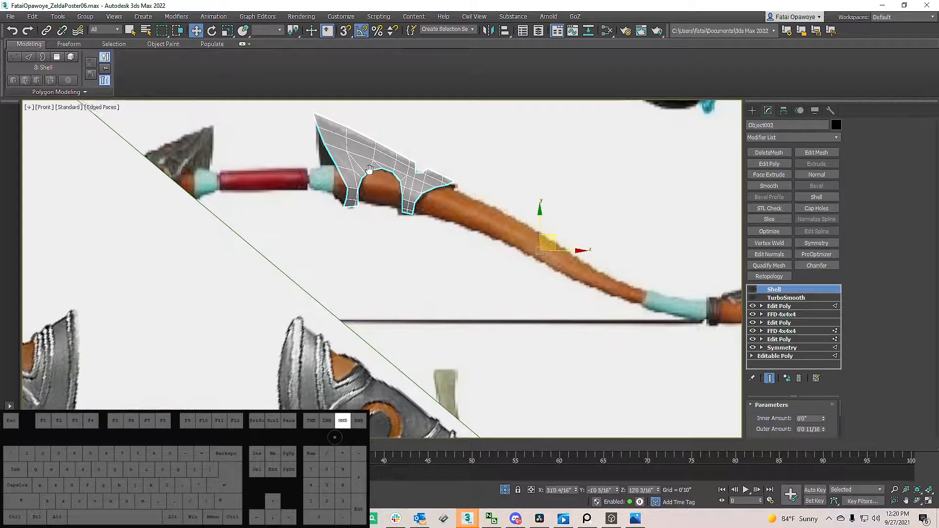
{"action": "middle_click_drag", "start_coordinate": [347, 142], "coordinate": [352, 148]}
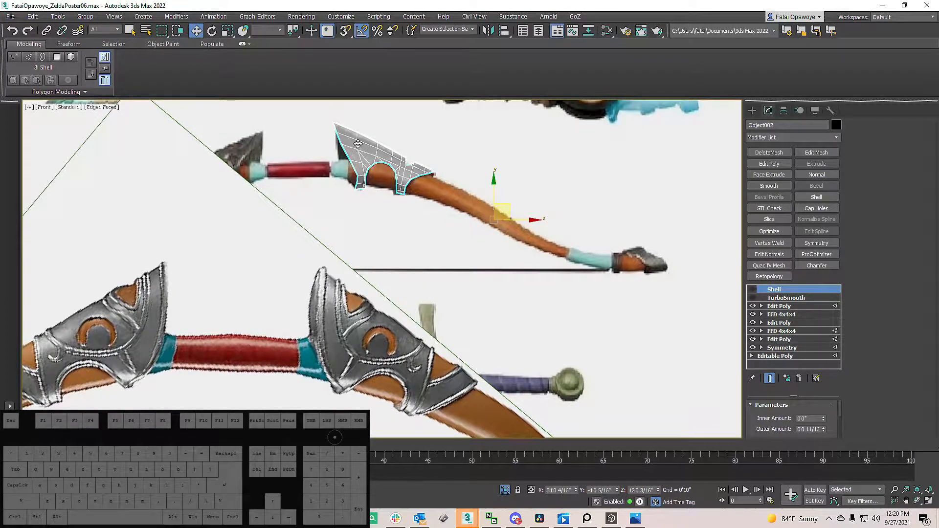
{"action": "scroll", "coordinate": [360, 156], "scroll_direction": "up", "scroll_amount": 8}
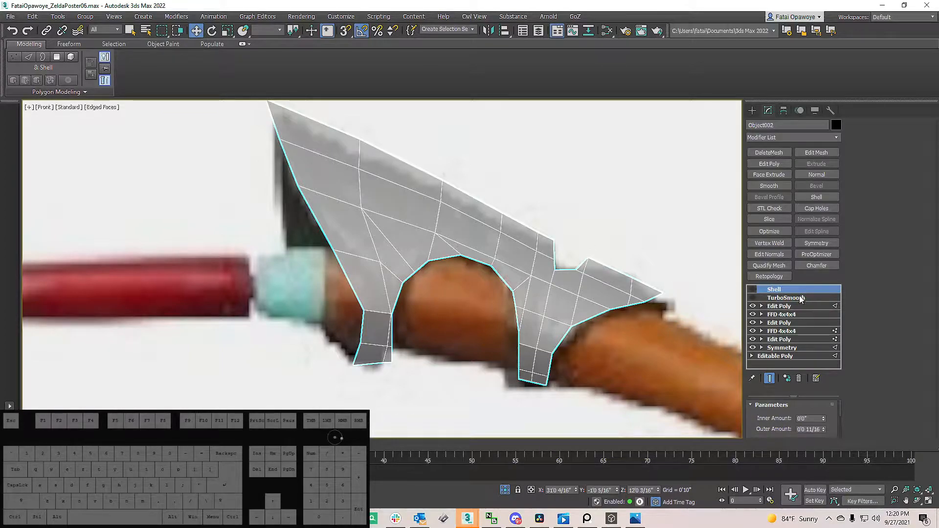
Step: Open the guard's uppermost Edit Poly modifier at edge level and inspect the edges along the upper rim
{"action": "left_click", "coordinate": [779, 306]}
{"action": "key", "text": "2"}
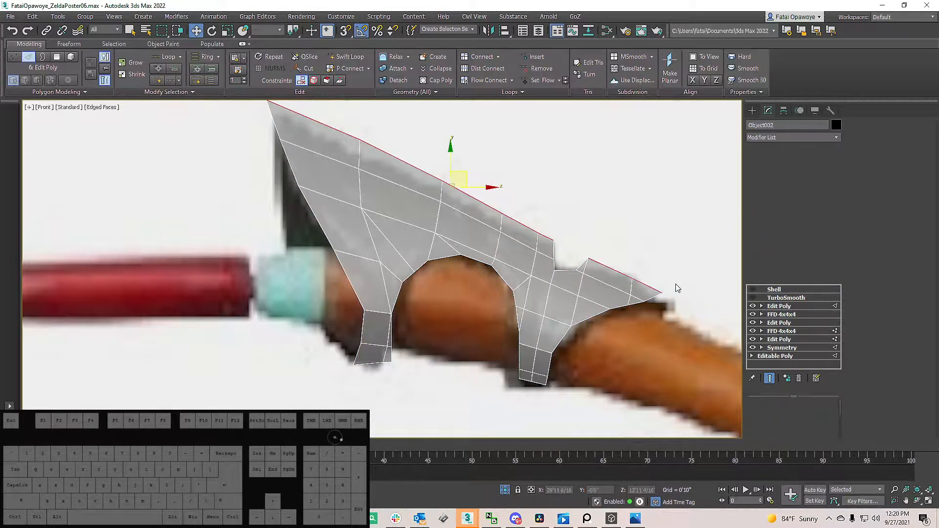
{"action": "scroll", "coordinate": [533, 274], "scroll_direction": "down", "scroll_amount": 3}
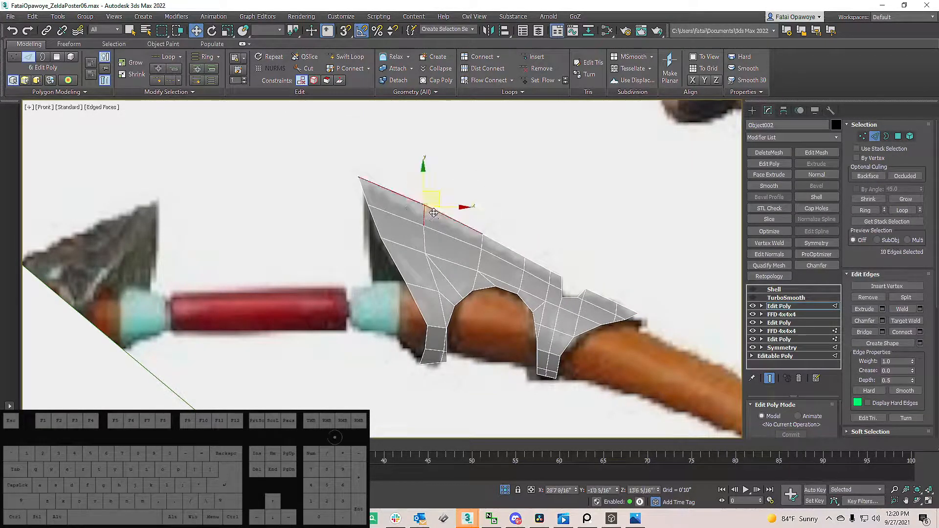
{"action": "middle_click_drag", "start_coordinate": [431, 209], "coordinate": [448, 222], "text": "alt"}
{"action": "scroll", "coordinate": [447, 222], "scroll_direction": "up", "scroll_amount": 4}
{"action": "middle_click_drag", "start_coordinate": [330, 201], "coordinate": [394, 161], "text": "alt"}
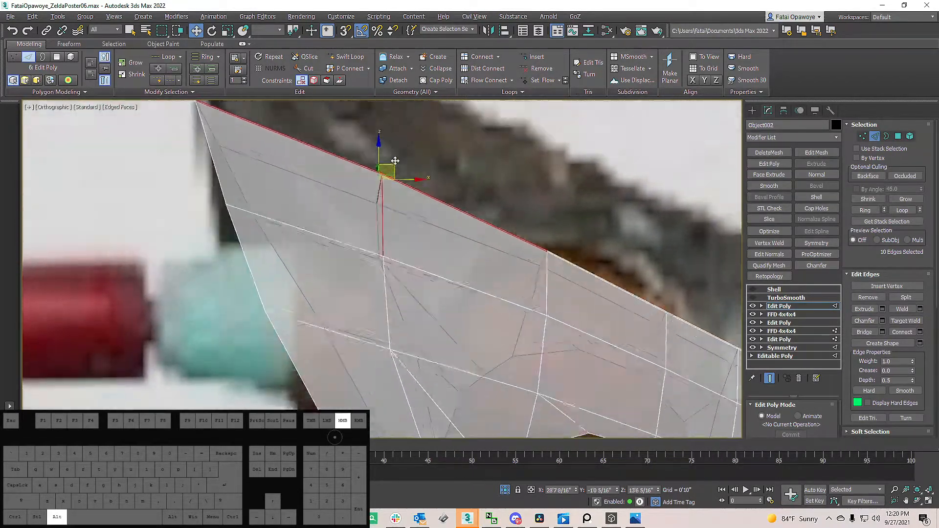
{"action": "scroll", "coordinate": [394, 161], "scroll_direction": "down", "scroll_amount": 3}
{"action": "key", "text": "f"}
{"action": "scroll", "coordinate": [379, 216], "scroll_direction": "up", "scroll_amount": 4}
{"action": "scroll", "coordinate": [379, 216], "scroll_direction": "down", "scroll_amount": 3}
{"action": "scroll", "coordinate": [394, 193], "scroll_direction": "up", "scroll_amount": 3}
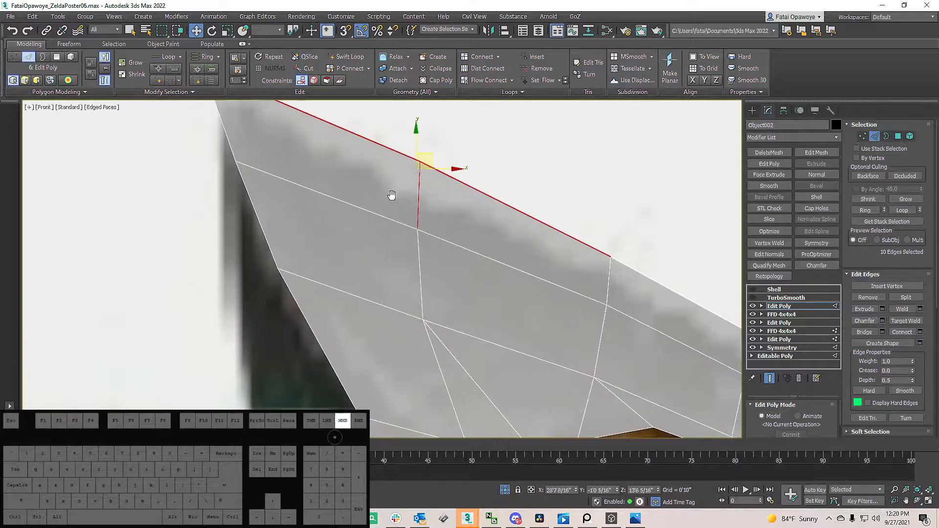
{"action": "scroll", "coordinate": [381, 236], "scroll_direction": "down", "scroll_amount": 1}
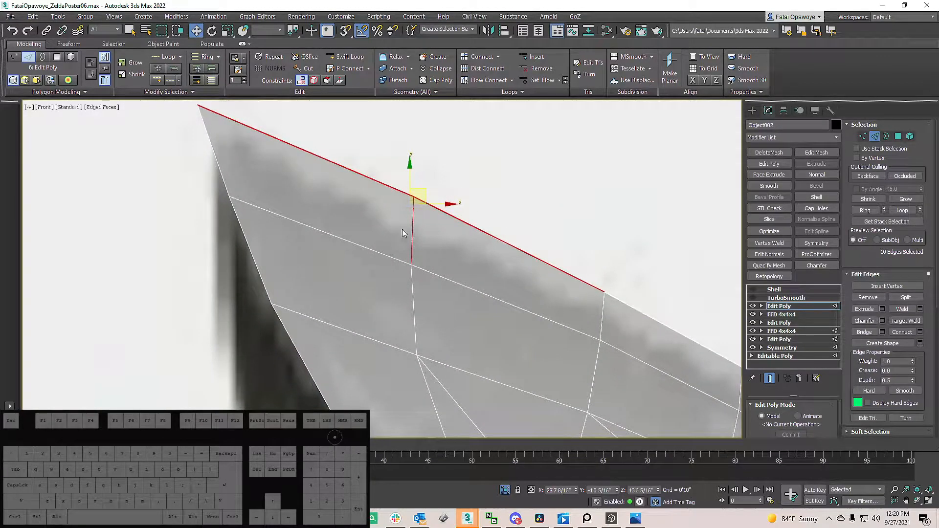
Step: Select the edges of the two rim segments nearest the guard's pointed tip and subdivide them with Connect
{"action": "left_click", "coordinate": [384, 160]}
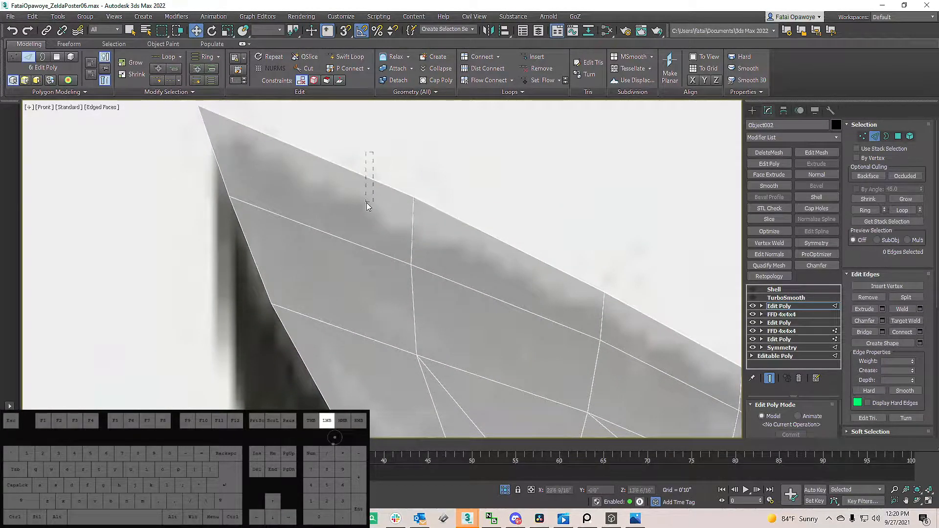
{"action": "left_click", "coordinate": [475, 218], "text": "ctrl"}
{"action": "key", "text": "z"}
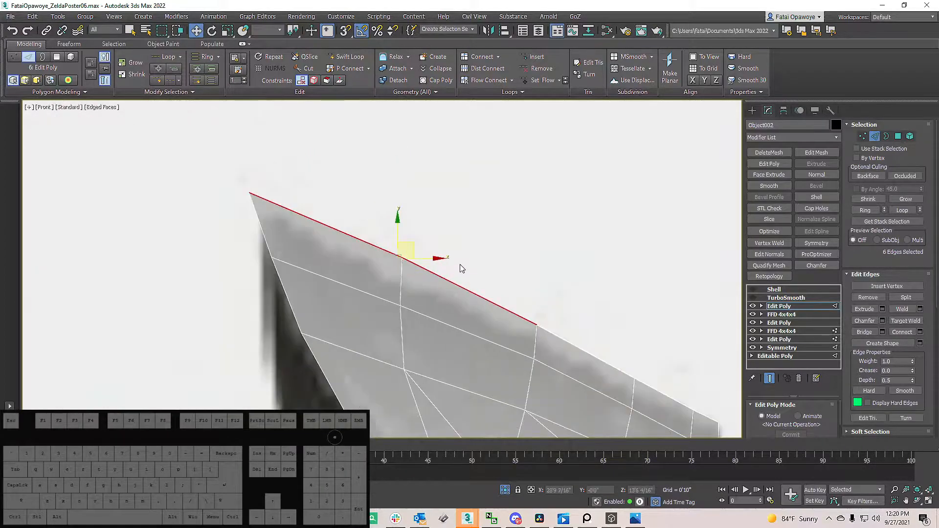
{"action": "right_click", "coordinate": [502, 243]}
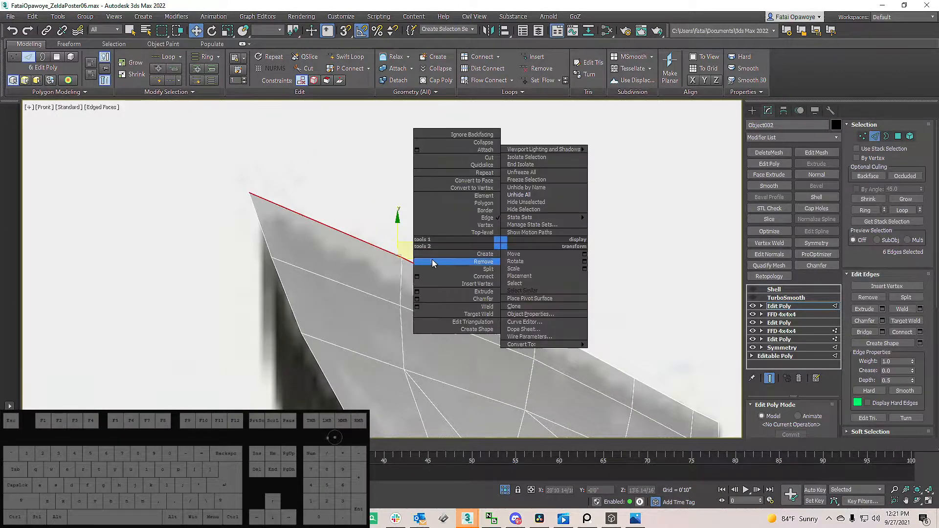
{"action": "left_click", "coordinate": [418, 277]}
{"action": "middle_click_drag", "start_coordinate": [436, 235], "coordinate": [361, 178], "text": "alt"}
{"action": "scroll", "coordinate": [370, 229], "scroll_direction": "up", "scroll_amount": 5}
{"action": "scroll", "coordinate": [378, 217], "scroll_direction": "down", "scroll_amount": 5}
{"action": "middle_click_drag", "start_coordinate": [352, 225], "coordinate": [390, 244], "text": "alt"}
{"action": "left_click", "coordinate": [387, 318]}
{"action": "middle_click_drag", "start_coordinate": [387, 318], "coordinate": [438, 245], "text": "alt"}
Step: Try to cut a new edge from the added rim vertex near the guard's tip down into the plate
{"action": "key", "text": "1"}
{"action": "scroll", "coordinate": [513, 286], "scroll_direction": "up", "scroll_amount": 4}
{"action": "scroll", "coordinate": [479, 208], "scroll_direction": "down", "scroll_amount": 4}
{"action": "middle_click_drag", "start_coordinate": [397, 289], "coordinate": [383, 298], "text": "alt"}
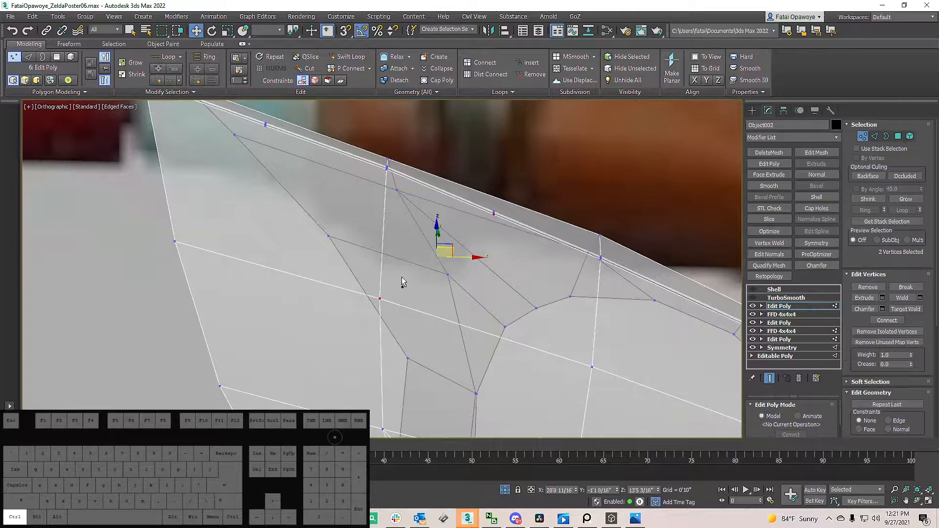
{"action": "scroll", "coordinate": [499, 218], "scroll_direction": "up", "scroll_amount": 5}
{"action": "scroll", "coordinate": [493, 221], "scroll_direction": "down", "scroll_amount": 5}
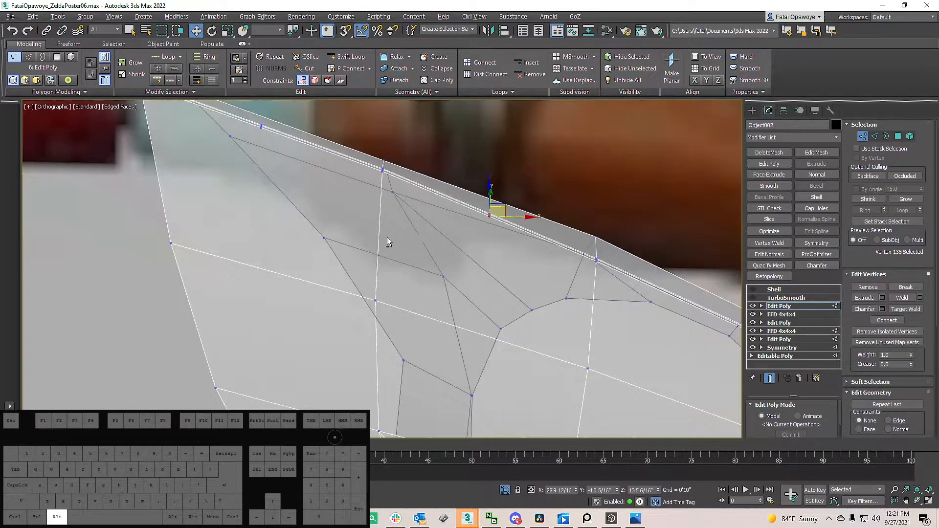
{"action": "key", "text": "alt+c"}
{"action": "scroll", "coordinate": [260, 126], "scroll_direction": "up", "scroll_amount": 5}
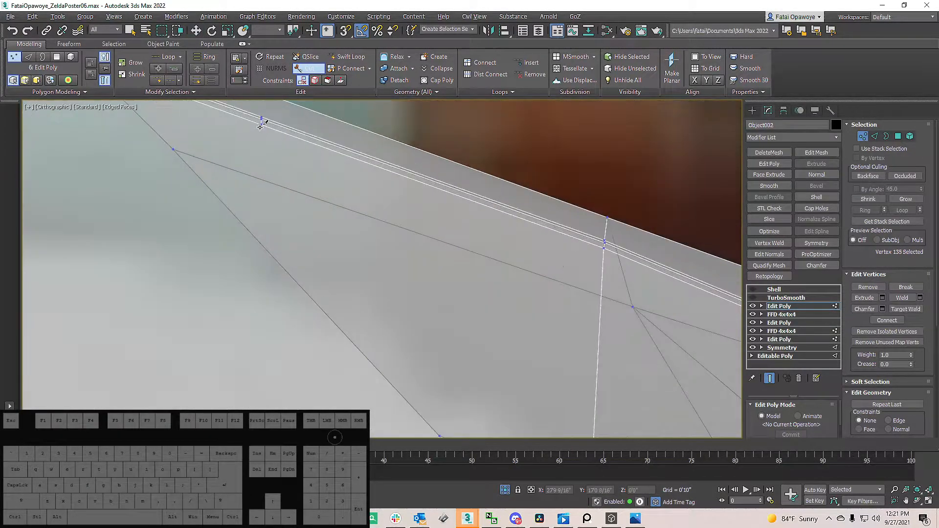
{"action": "scroll", "coordinate": [341, 216], "scroll_direction": "down", "scroll_amount": 5}
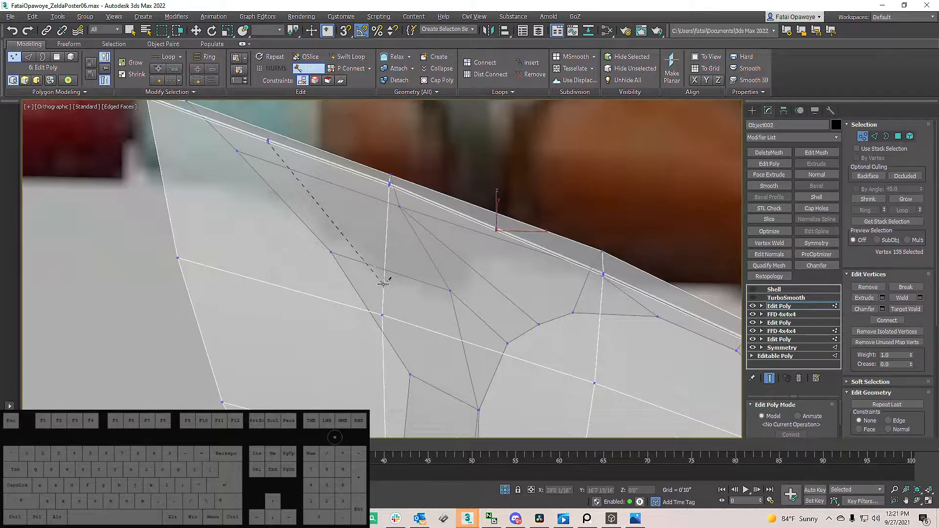
{"action": "key", "text": "w"}
Step: Abandon the cut and apply a one-segment Connect to the two selected edges at the rim near the guard's tip
{"action": "scroll", "coordinate": [377, 248], "scroll_direction": "down", "scroll_amount": 2}
{"action": "key", "text": "2"}
{"action": "middle_click_drag", "start_coordinate": [390, 228], "coordinate": [495, 219], "text": "alt"}
{"action": "right_click", "coordinate": [494, 218]}
{"action": "left_click", "coordinate": [411, 252]}
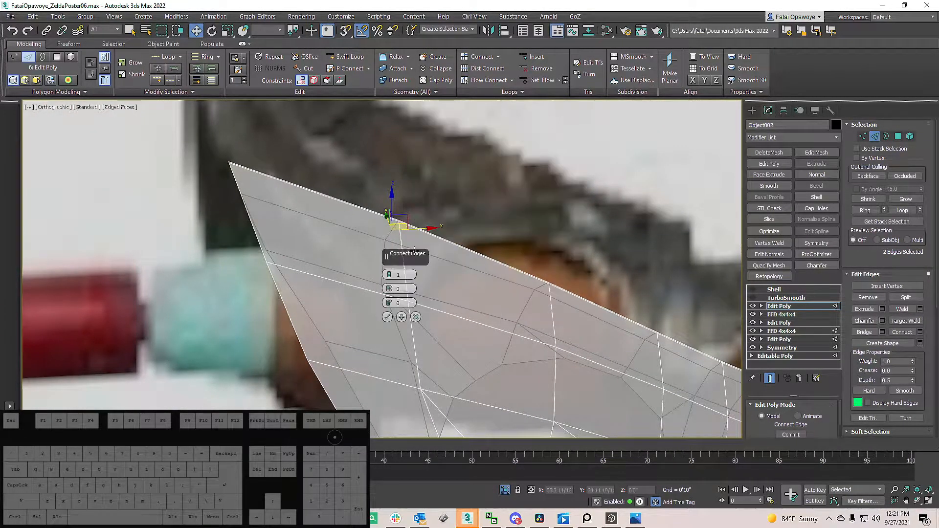
{"action": "middle_click_drag", "start_coordinate": [406, 259], "coordinate": [400, 275], "text": "alt"}
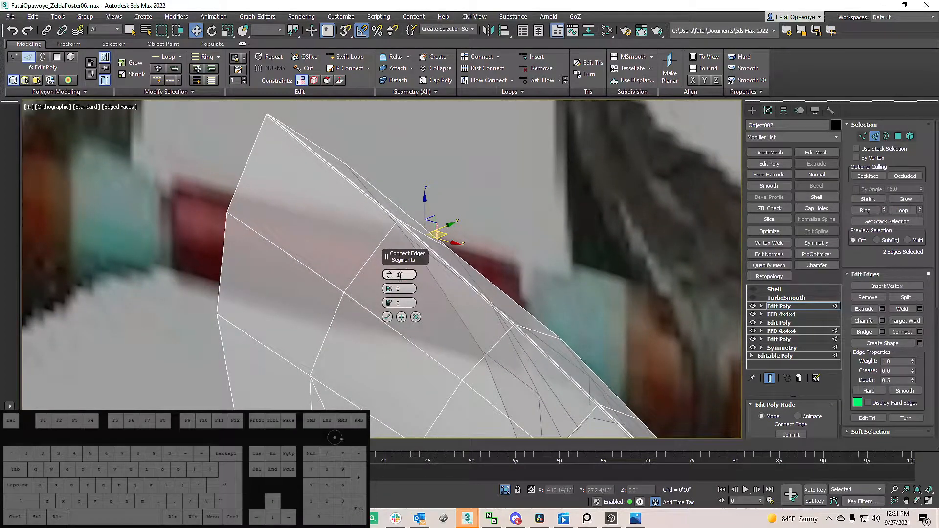
{"action": "left_click", "coordinate": [387, 317]}
{"action": "mouse_move", "coordinate": [357, 254]}
{"action": "middle_mouse_down", "text": "alt"}
{"action": "mouse_move", "coordinate": [389, 263]}
{"action": "mouse_move", "coordinate": [365, 233]}
{"action": "mouse_move", "coordinate": [371, 250]}
{"action": "middle_mouse_up", "text": "alt"}
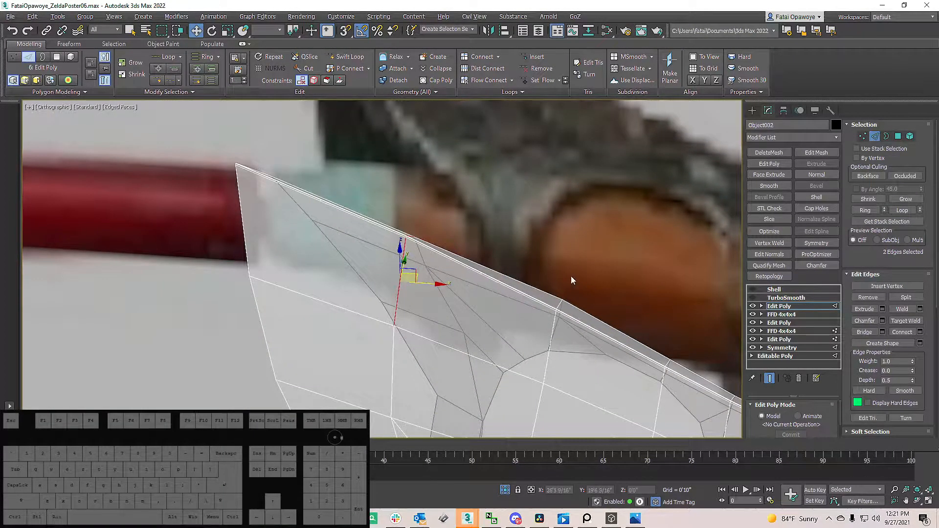
Step: Connect both added rim vertices near the tip to the plate vertex below them, forming a V on this side
{"action": "middle_click_drag", "start_coordinate": [628, 262], "coordinate": [419, 212], "text": "alt"}
{"action": "scroll", "coordinate": [430, 235], "scroll_direction": "up", "scroll_amount": 4}
{"action": "key", "text": "1"}
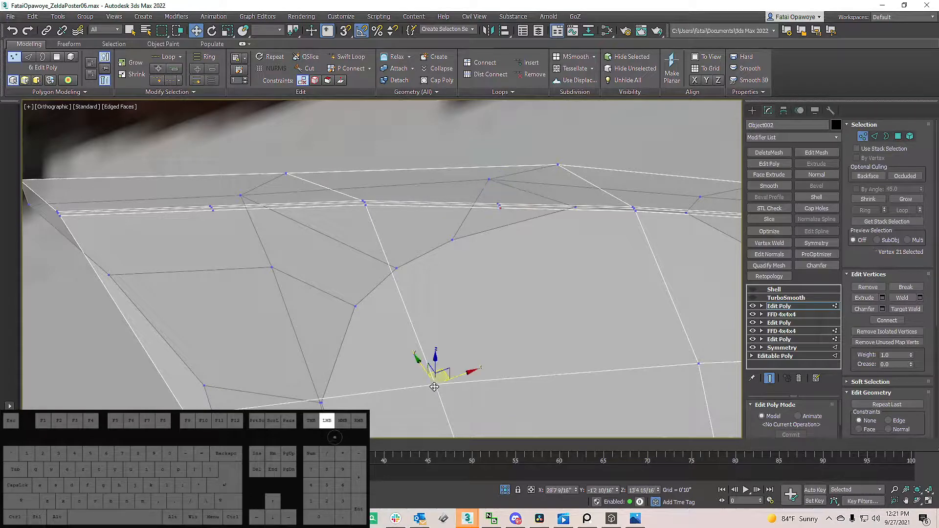
{"action": "right_click", "coordinate": [497, 247]}
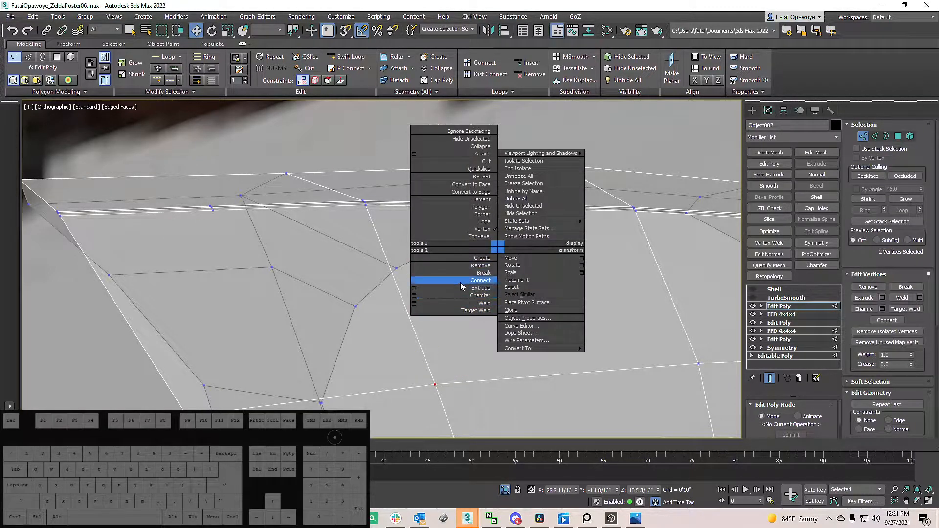
{"action": "left_click", "coordinate": [460, 284]}
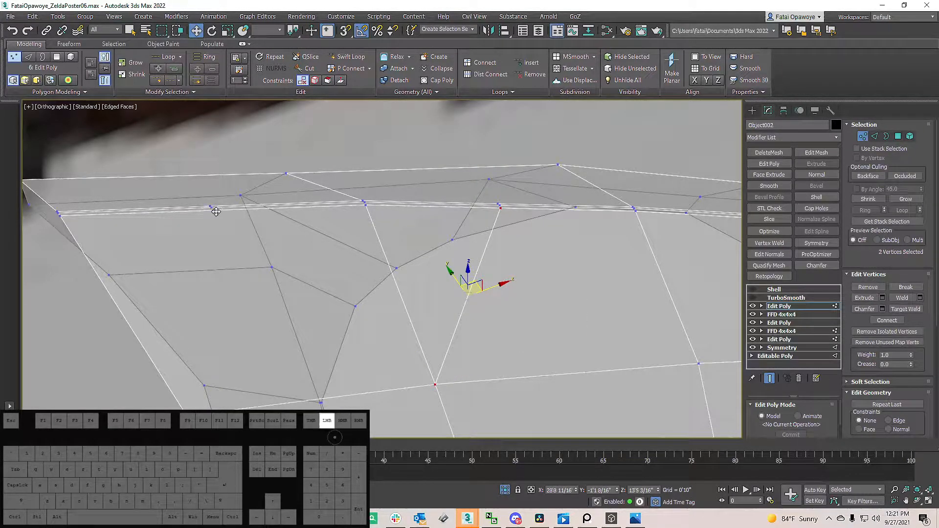
{"action": "right_click", "coordinate": [435, 385]}
{"action": "left_click", "coordinate": [416, 423]}
Step: On the guard's opposite side, connect one added rim vertex to the matching plate vertex
{"action": "scroll", "coordinate": [398, 290], "scroll_direction": "down", "scroll_amount": 6}
{"action": "middle_click_drag", "start_coordinate": [378, 272], "coordinate": [365, 301], "text": "alt"}
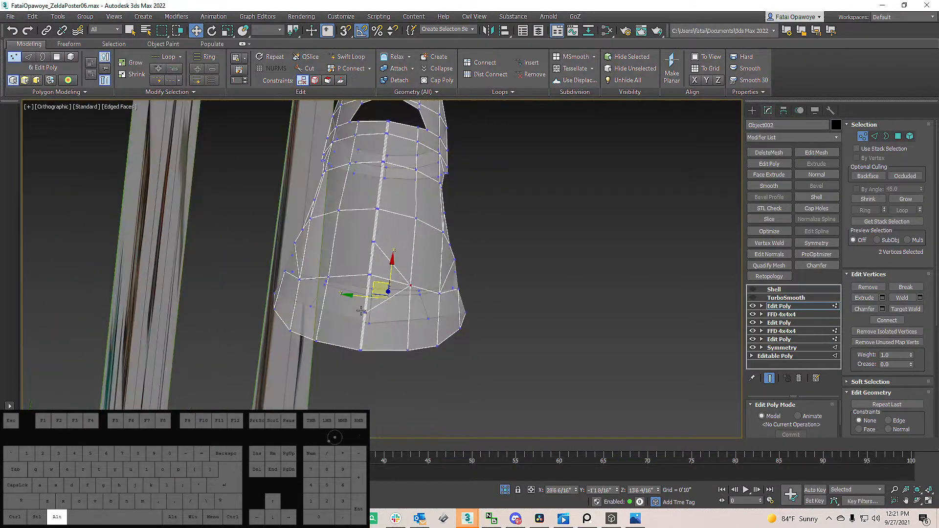
{"action": "scroll", "coordinate": [362, 309], "scroll_direction": "up", "scroll_amount": 8}
{"action": "left_click", "coordinate": [371, 310]}
{"action": "middle_click_drag", "start_coordinate": [243, 303], "coordinate": [333, 301]}
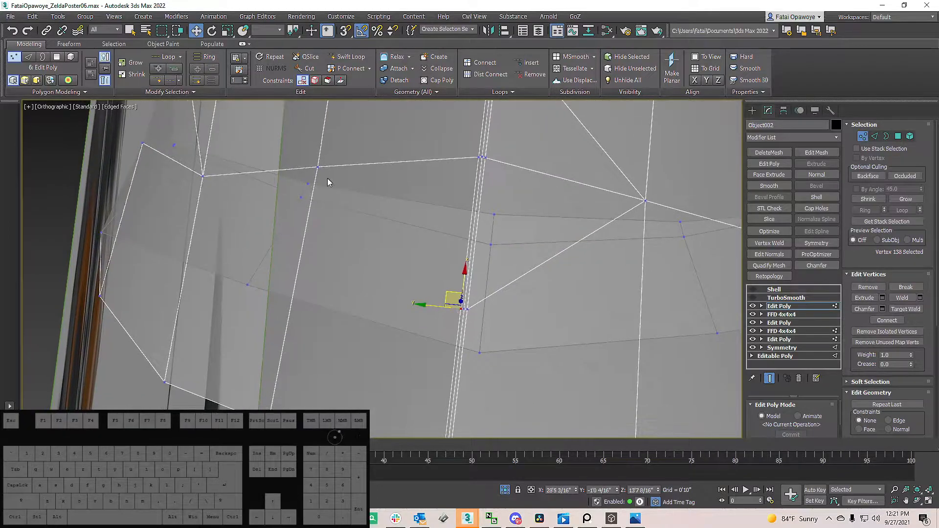
{"action": "right_click", "coordinate": [351, 185]}
{"action": "left_click", "coordinate": [337, 219]}
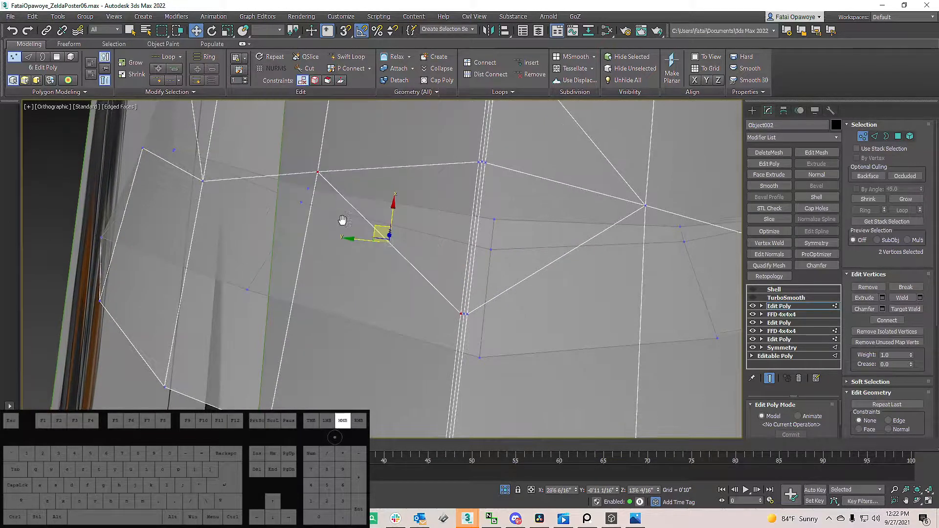
Step: Connect the second added rim vertex on the opposite side to the same plate vertex to complete the matching V
{"action": "scroll", "coordinate": [342, 212], "scroll_direction": "down", "scroll_amount": 5}
{"action": "scroll", "coordinate": [377, 146], "scroll_direction": "up", "scroll_amount": 5}
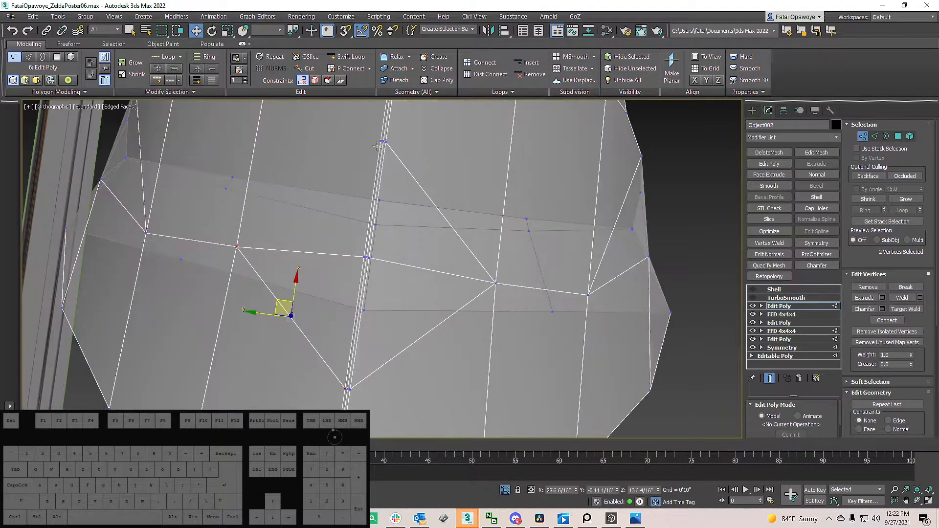
{"action": "left_click", "coordinate": [236, 246], "text": "ctrl"}
{"action": "right_click", "coordinate": [263, 224]}
{"action": "left_click", "coordinate": [240, 259]}
{"action": "middle_click_drag", "start_coordinate": [316, 239], "coordinate": [286, 198], "text": "alt"}
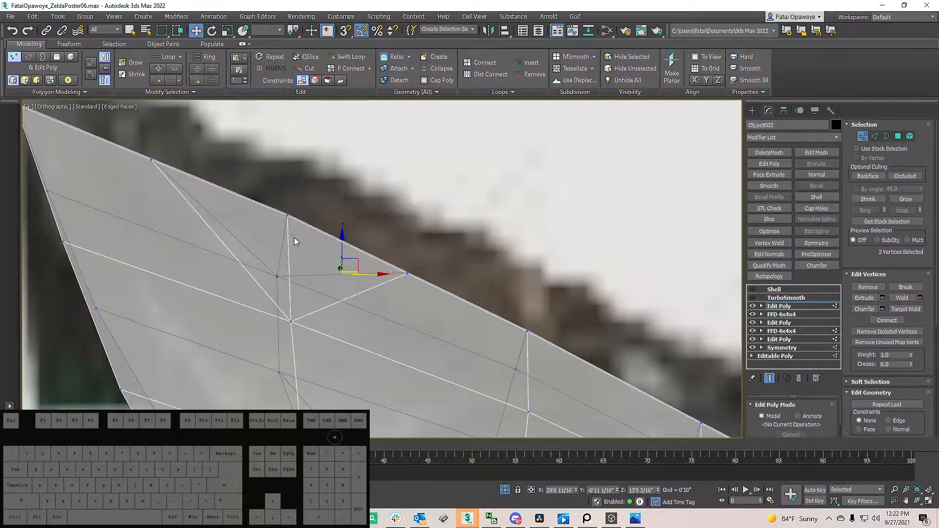
Step: Switch the guard to polygon level and show the V-shaped area near its tip in the front view
{"action": "key", "text": "2"}
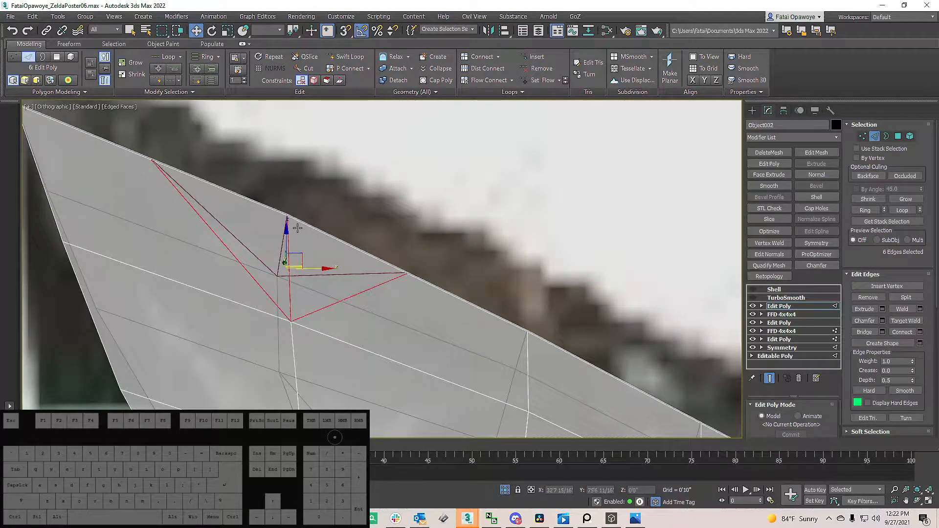
{"action": "key", "text": "4"}
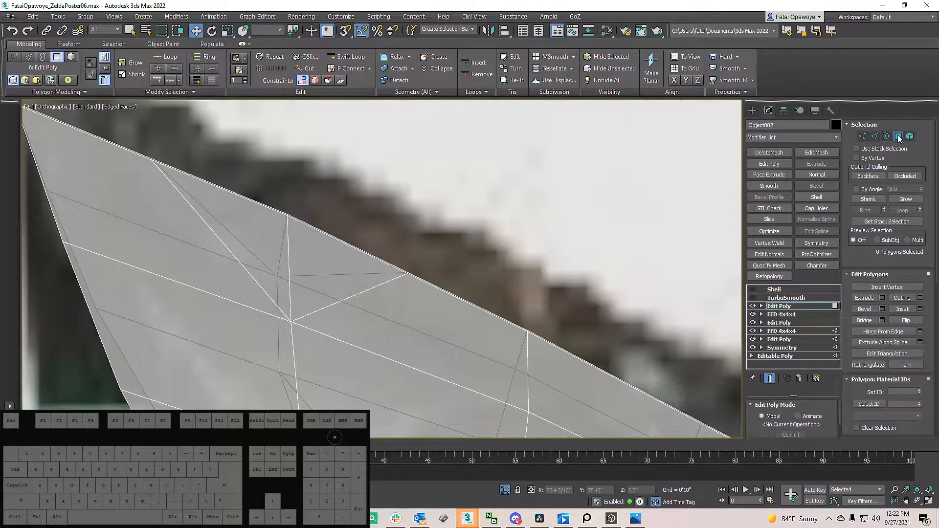
{"action": "scroll", "coordinate": [222, 193], "scroll_direction": "down", "scroll_amount": 3}
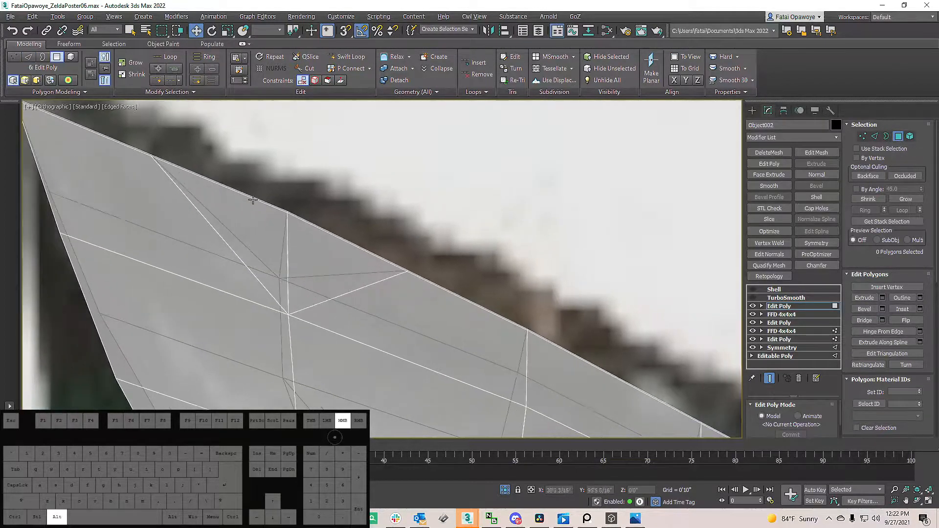
{"action": "scroll", "coordinate": [259, 203], "scroll_direction": "down", "scroll_amount": 5}
{"action": "key", "text": "f"}
{"action": "scroll", "coordinate": [305, 188], "scroll_direction": "up", "scroll_amount": 5}
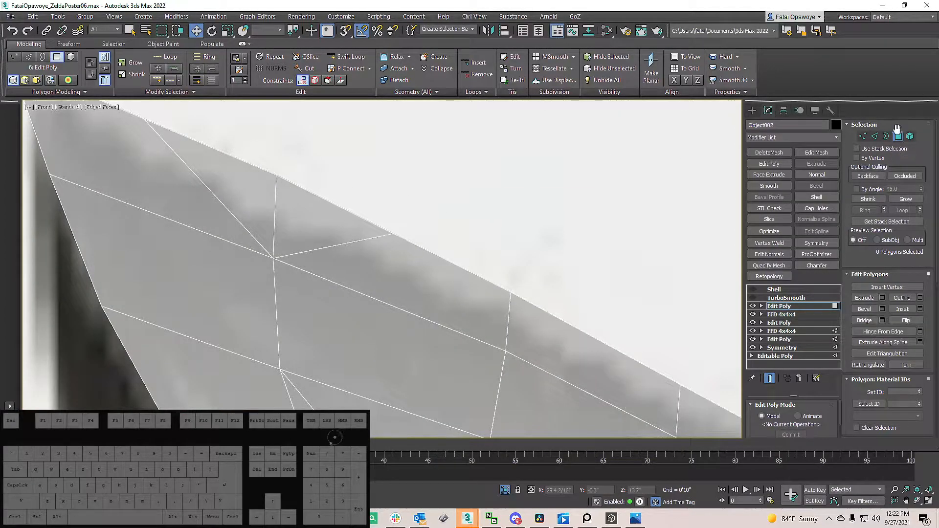
{"action": "middle_click_drag", "start_coordinate": [393, 209], "coordinate": [402, 228]}
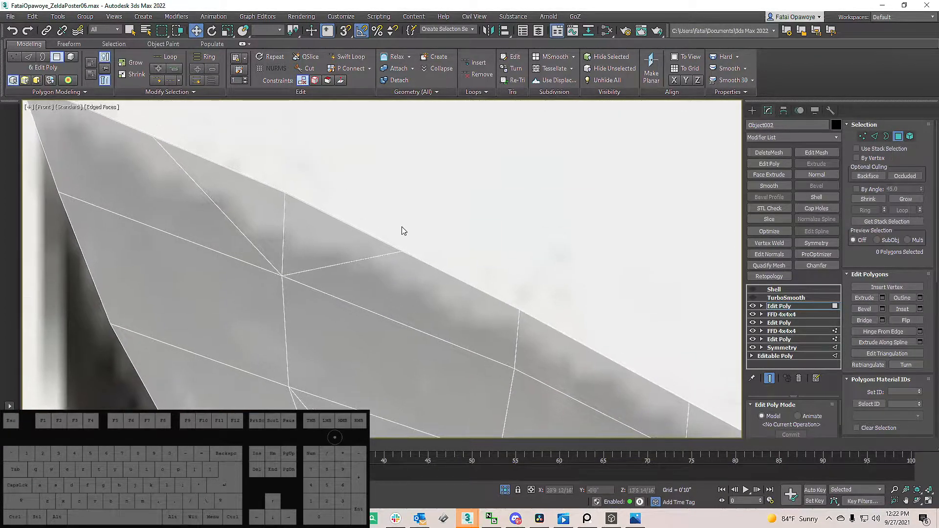
{"action": "left_click_drag", "start_coordinate": [295, 210], "coordinate": [316, 200]}
{"action": "scroll", "coordinate": [325, 207], "scroll_direction": "down", "scroll_amount": 2}
{"action": "left_click_drag", "start_coordinate": [271, 156], "coordinate": [290, 210]}
{"action": "key", "text": "ctrl+z"}
{"action": "left_click", "coordinate": [332, 155]}
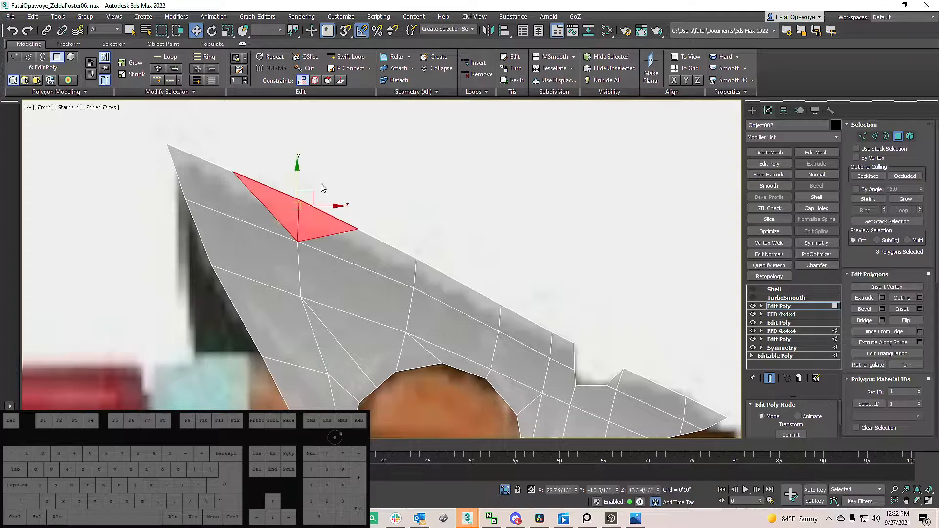
{"action": "left_click", "coordinate": [376, 156]}
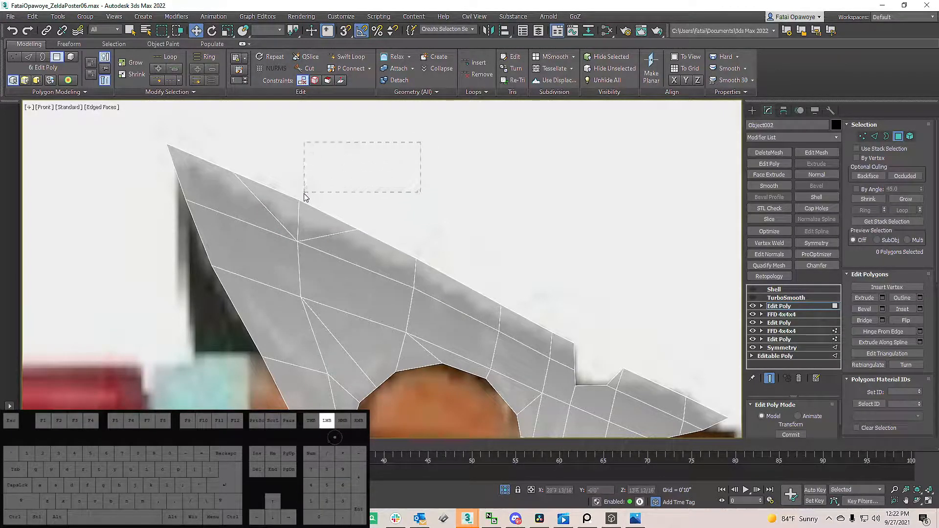
Step: Select the V-shaped polygons at the rim near the tip on both sides and inset them by a very small amount
{"action": "left_click_drag", "start_coordinate": [287, 209], "coordinate": [287, 220]}
{"action": "middle_click_drag", "start_coordinate": [331, 196], "coordinate": [430, 228], "text": "alt"}
{"action": "right_click", "coordinate": [432, 216]}
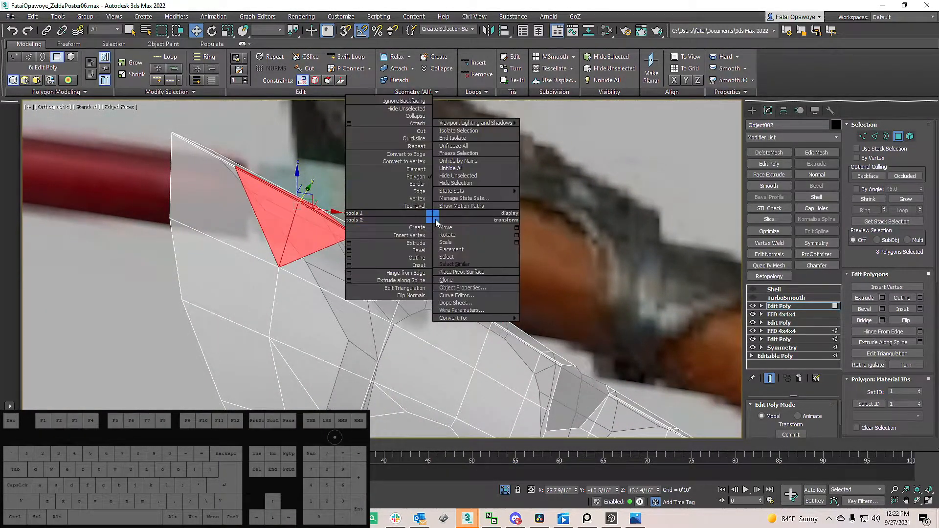
{"action": "left_click", "coordinate": [349, 266]}
{"action": "middle_click_drag", "start_coordinate": [293, 205], "coordinate": [287, 253], "text": "alt"}
{"action": "left_click_drag", "start_coordinate": [391, 289], "coordinate": [391, 284]}
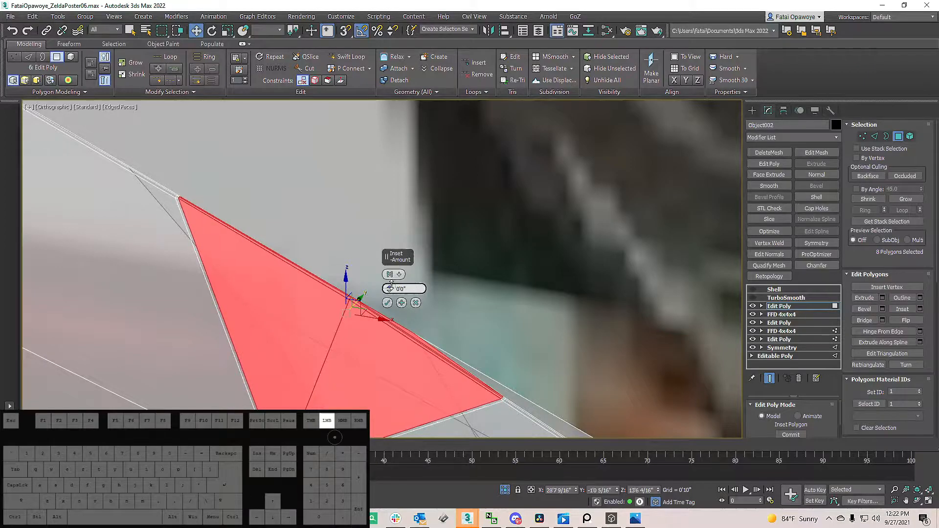
{"action": "mouse_move", "coordinate": [324, 248]}
{"action": "middle_mouse_down", "text": "alt"}
{"action": "mouse_move", "coordinate": [292, 278]}
{"action": "mouse_move", "coordinate": [289, 300]}
{"action": "mouse_move", "coordinate": [304, 301]}
{"action": "mouse_move", "coordinate": [316, 288]}
{"action": "mouse_move", "coordinate": [319, 250]}
{"action": "mouse_move", "coordinate": [293, 203]}
{"action": "mouse_move", "coordinate": [321, 236]}
{"action": "mouse_move", "coordinate": [267, 220]}
{"action": "mouse_move", "coordinate": [314, 248]}
{"action": "mouse_move", "coordinate": [361, 198]}
{"action": "mouse_move", "coordinate": [312, 207]}
{"action": "mouse_move", "coordinate": [341, 247]}
{"action": "middle_mouse_up", "text": "alt"}
Step: Try deleting the inset V-shaped polygons, inspect the opening, and undo the deletion
{"action": "key", "text": "Delete"}
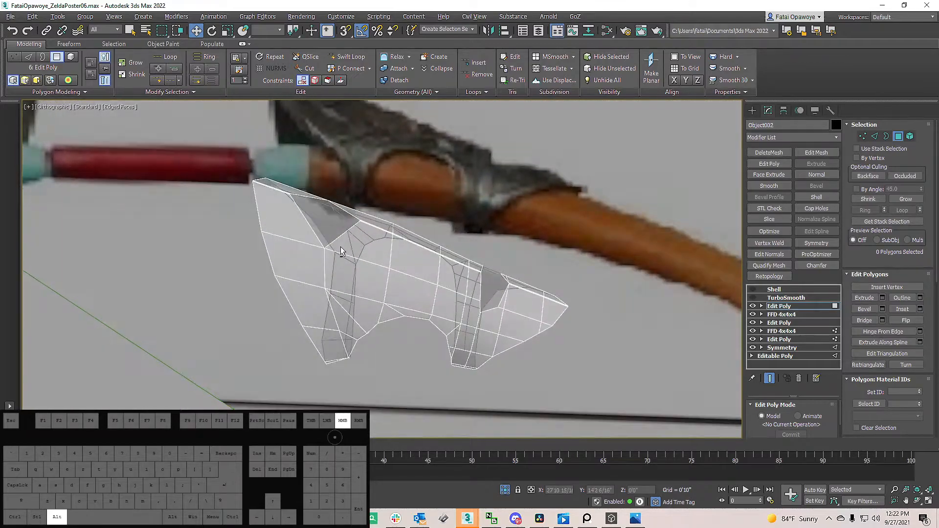
{"action": "scroll", "coordinate": [372, 220], "scroll_direction": "up", "scroll_amount": 8}
{"action": "middle_click_drag", "start_coordinate": [399, 197], "coordinate": [418, 202], "text": "alt"}
{"action": "key", "text": "ctrl+z"}
{"action": "middle_click_drag", "start_coordinate": [375, 261], "coordinate": [361, 238], "text": "alt"}
Step: Inset the selected V-shaped polygons again and delete them to open a notch in the guard's rim
{"action": "right_click", "coordinate": [360, 236]}
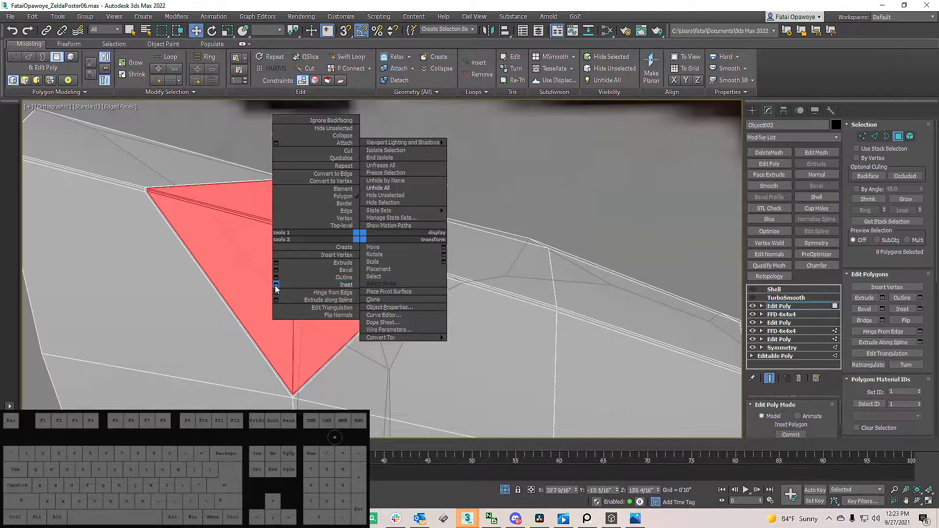
{"action": "left_click", "coordinate": [345, 285]}
{"action": "middle_click_drag", "start_coordinate": [377, 289], "coordinate": [323, 224], "text": "alt"}
{"action": "key", "text": "Delete"}
Step: Preview the notched guard smoothed and thickened by enabling TurboSmooth and Shell and hiding the edged faces
{"action": "scroll", "coordinate": [249, 234], "scroll_direction": "down", "scroll_amount": 7}
{"action": "scroll", "coordinate": [295, 245], "scroll_direction": "up", "scroll_amount": 5}
{"action": "key", "text": "f"}
{"action": "scroll", "coordinate": [313, 245], "scroll_direction": "up", "scroll_amount": 4}
{"action": "scroll", "coordinate": [318, 241], "scroll_direction": "up", "scroll_amount": 2}
{"action": "scroll", "coordinate": [336, 220], "scroll_direction": "down", "scroll_amount": 6}
{"action": "scroll", "coordinate": [336, 219], "scroll_direction": "up", "scroll_amount": 2}
{"action": "left_click", "coordinate": [753, 298]}
{"action": "left_click", "coordinate": [753, 289]}
{"action": "middle_click_drag", "start_coordinate": [389, 182], "coordinate": [362, 204], "text": "alt"}
{"action": "key", "text": "F4"}
{"action": "middle_click_drag", "start_coordinate": [292, 186], "coordinate": [320, 189]}
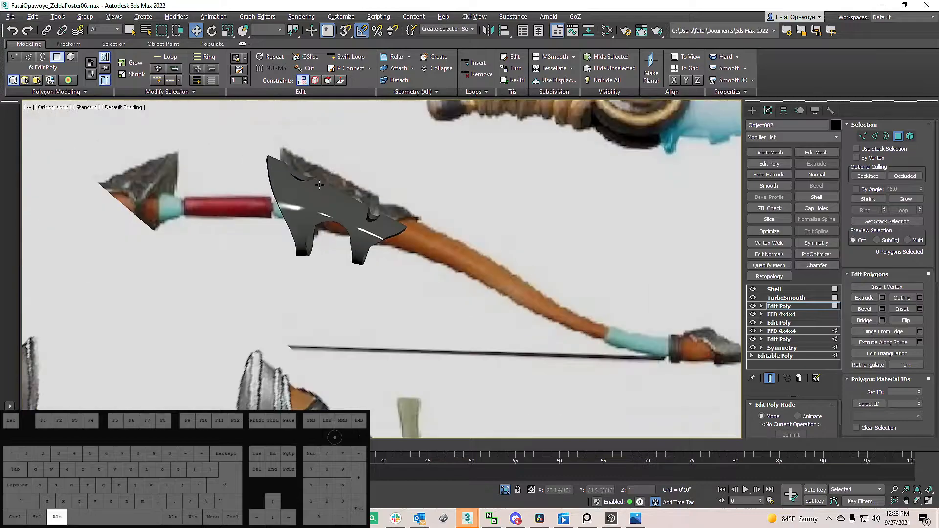
Step: Compare the smoothed guard and its notches with the detailed bow reference below it
{"action": "scroll", "coordinate": [342, 185], "scroll_direction": "down", "scroll_amount": 5}
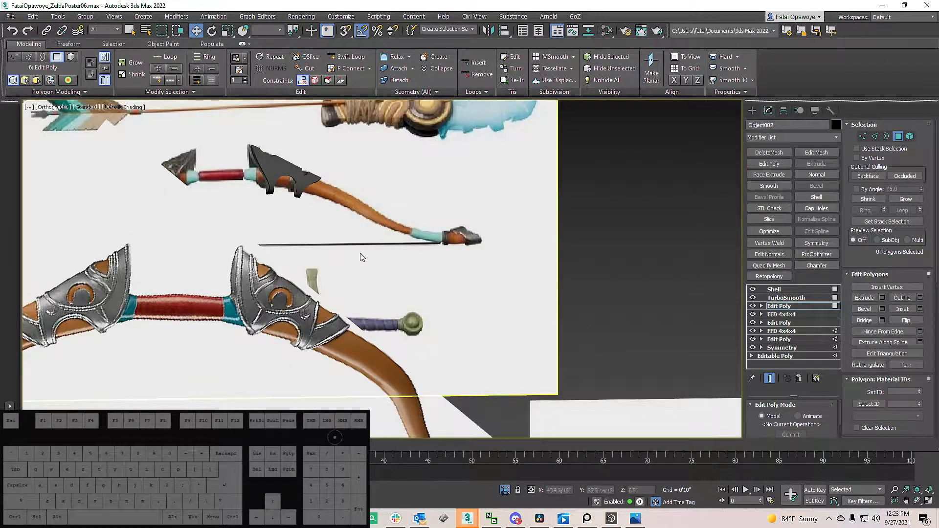
{"action": "scroll", "coordinate": [265, 265], "scroll_direction": "up", "scroll_amount": 5}
{"action": "scroll", "coordinate": [257, 321], "scroll_direction": "down", "scroll_amount": 5}
{"action": "middle_click_drag", "start_coordinate": [250, 308], "coordinate": [279, 336], "text": "alt"}
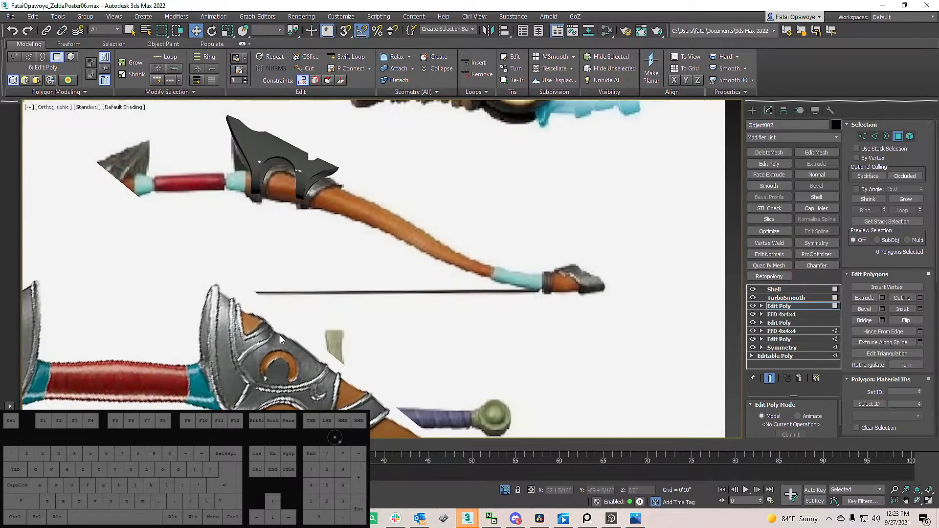
{"action": "scroll", "coordinate": [279, 336], "scroll_direction": "up", "scroll_amount": 5}
{"action": "scroll", "coordinate": [237, 221], "scroll_direction": "down", "scroll_amount": 5}
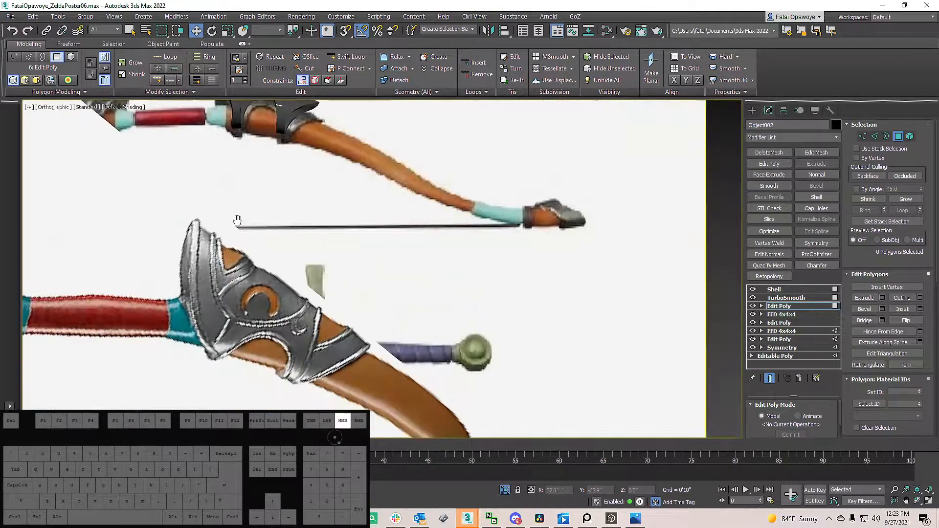
{"action": "middle_click_drag", "start_coordinate": [237, 221], "coordinate": [271, 293]}
{"action": "scroll", "coordinate": [292, 149], "scroll_direction": "up", "scroll_amount": 5}
{"action": "mouse_move", "coordinate": [292, 148]}
{"action": "middle_mouse_down", "text": "alt"}
{"action": "mouse_move", "coordinate": [260, 164]}
{"action": "mouse_move", "coordinate": [272, 193]}
{"action": "middle_mouse_up", "text": "alt"}
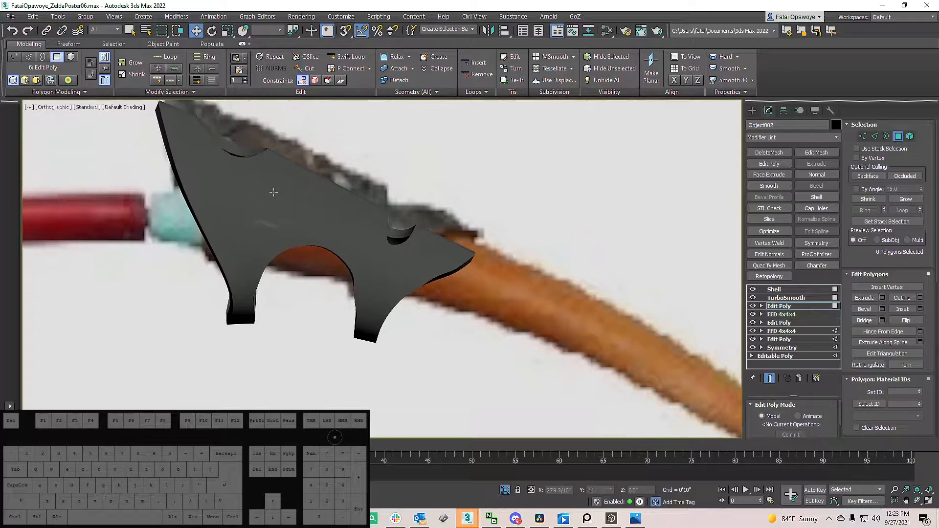
Step: Show the edged faces and disable the Shell and TurboSmooth modifiers to return to the base mesh
{"action": "key", "text": "F4"}
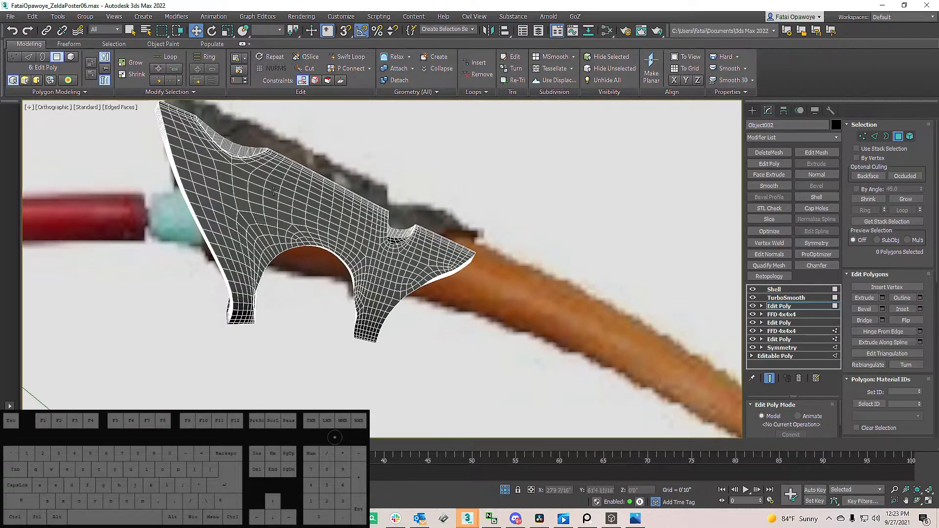
{"action": "left_click", "coordinate": [753, 290]}
{"action": "left_click", "coordinate": [753, 298]}
Step: Examine the thin inset border around the notch's lowest corner and the edges meeting there
{"action": "middle_click_drag", "start_coordinate": [343, 215], "coordinate": [220, 172], "text": "alt"}
{"action": "scroll", "coordinate": [211, 164], "scroll_direction": "up", "scroll_amount": 5}
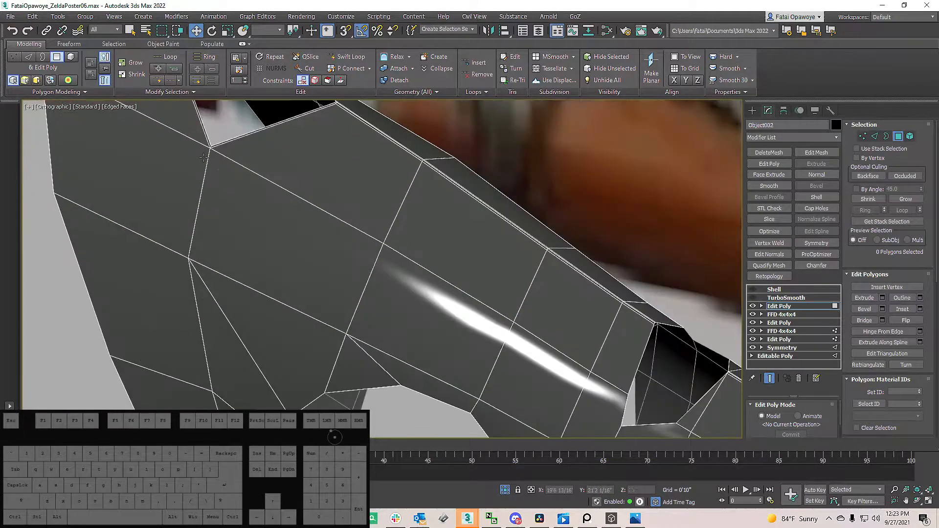
{"action": "scroll", "coordinate": [205, 158], "scroll_direction": "down", "scroll_amount": 5}
{"action": "scroll", "coordinate": [217, 203], "scroll_direction": "up", "scroll_amount": 8}
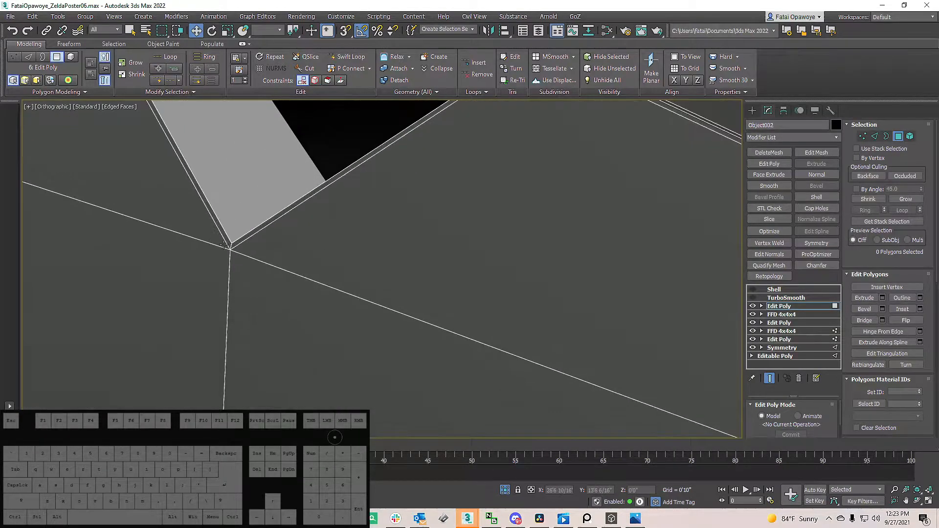
{"action": "middle_click_drag", "start_coordinate": [224, 245], "coordinate": [229, 208]}
{"action": "scroll", "coordinate": [229, 210], "scroll_direction": "down", "scroll_amount": 7}
{"action": "scroll", "coordinate": [227, 219], "scroll_direction": "up", "scroll_amount": 6}
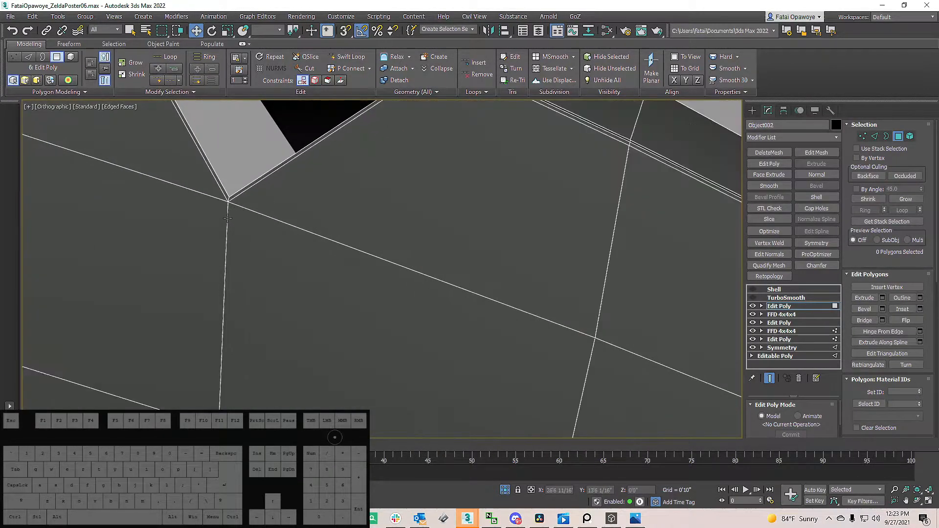
{"action": "left_click", "coordinate": [228, 218]}
{"action": "scroll", "coordinate": [228, 216], "scroll_direction": "down", "scroll_amount": 3}
{"action": "scroll", "coordinate": [228, 215], "scroll_direction": "up", "scroll_amount": 4}
{"action": "scroll", "coordinate": [230, 214], "scroll_direction": "down", "scroll_amount": 4}
{"action": "scroll", "coordinate": [233, 211], "scroll_direction": "up", "scroll_amount": 5}
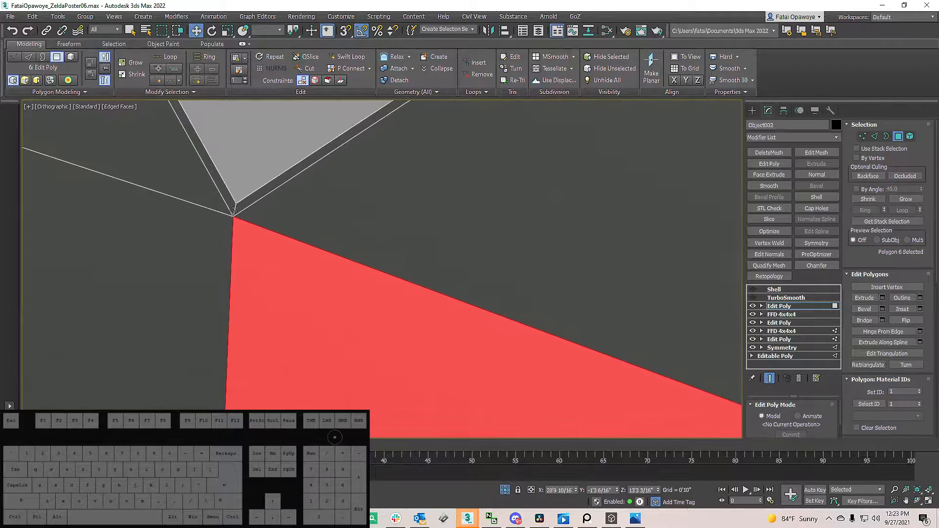
Step: Check the short diagonal edges spanning the thin inset border at the notch's corners by selecting them
{"action": "left_click", "coordinate": [231, 207]}
{"action": "key", "text": "2"}
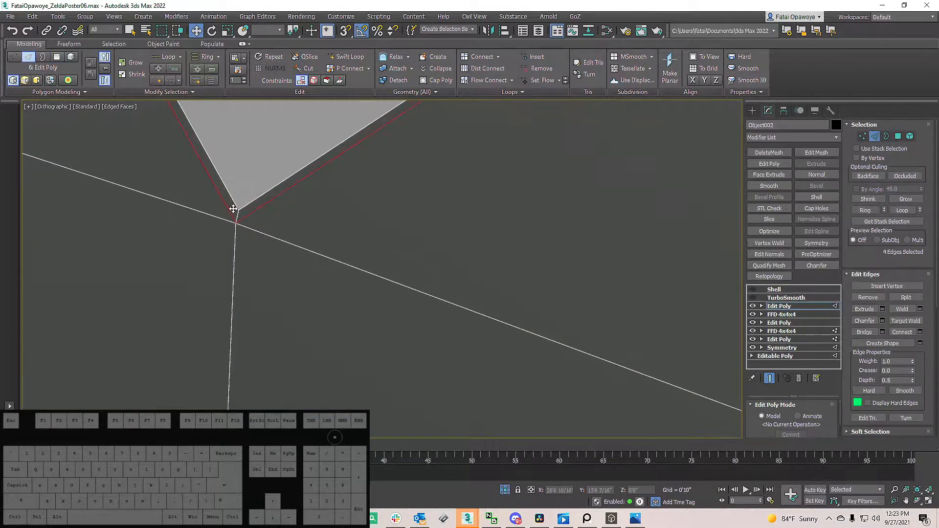
{"action": "left_click", "coordinate": [236, 217]}
{"action": "scroll", "coordinate": [237, 216], "scroll_direction": "down", "scroll_amount": 7}
{"action": "middle_click_drag", "start_coordinate": [237, 215], "coordinate": [155, 198], "text": "alt"}
{"action": "scroll", "coordinate": [378, 232], "scroll_direction": "up", "scroll_amount": 4}
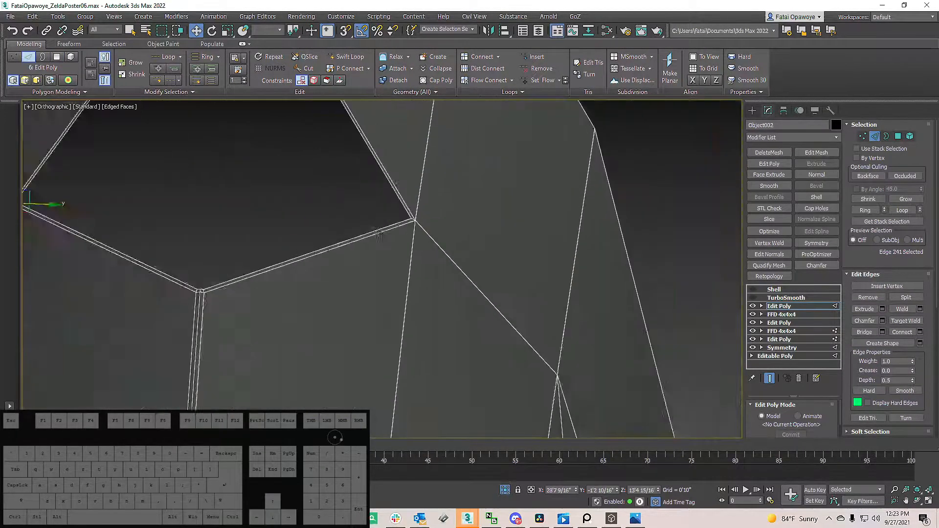
{"action": "scroll", "coordinate": [378, 233], "scroll_direction": "up", "scroll_amount": 2}
{"action": "scroll", "coordinate": [435, 208], "scroll_direction": "down", "scroll_amount": 6}
{"action": "middle_click_drag", "start_coordinate": [430, 211], "coordinate": [411, 233], "text": "alt"}
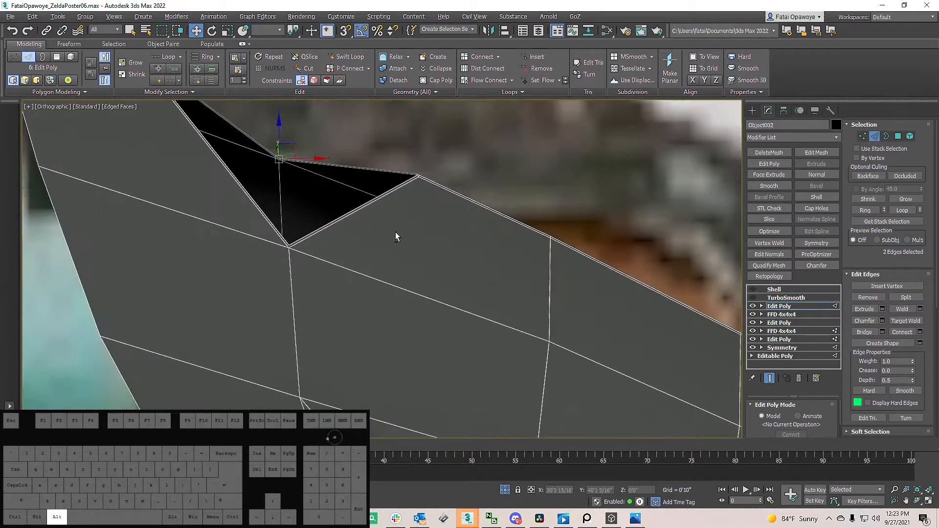
{"action": "scroll", "coordinate": [285, 251], "scroll_direction": "up", "scroll_amount": 4}
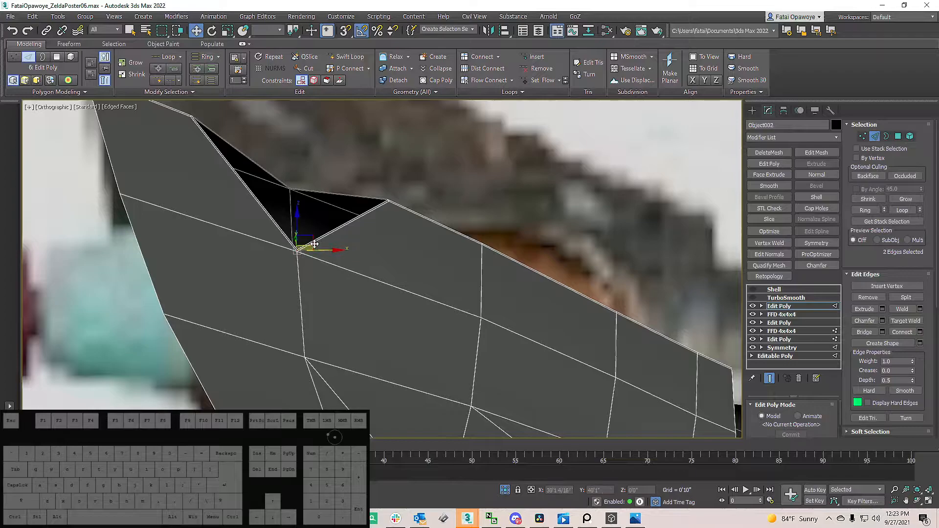
{"action": "scroll", "coordinate": [315, 244], "scroll_direction": "up", "scroll_amount": 6}
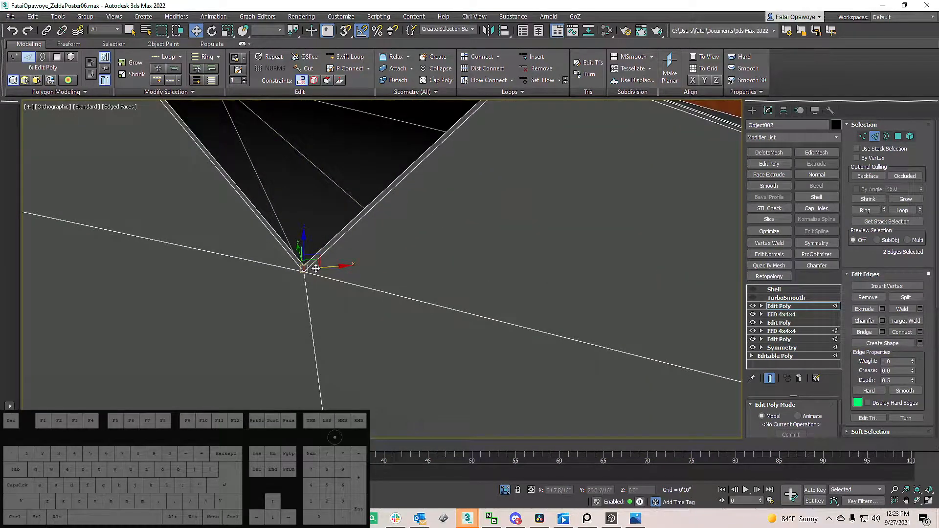
{"action": "left_click", "coordinate": [304, 275], "text": "ctrl"}
{"action": "scroll", "coordinate": [304, 275], "scroll_direction": "down", "scroll_amount": 8}
{"action": "middle_click_drag", "start_coordinate": [299, 265], "coordinate": [201, 264], "text": "alt"}
{"action": "left_click", "coordinate": [348, 231], "text": "ctrl"}
{"action": "middle_click_drag", "start_coordinate": [274, 233], "coordinate": [357, 240], "text": "alt"}
{"action": "middle_click_drag", "start_coordinate": [420, 235], "coordinate": [594, 232], "text": "alt"}
{"action": "middle_click_drag", "start_coordinate": [595, 232], "coordinate": [528, 233]}
Step: Connect the paired inset border edges along both lower sides of the notch with one segment
{"action": "left_click", "coordinate": [527, 239]}
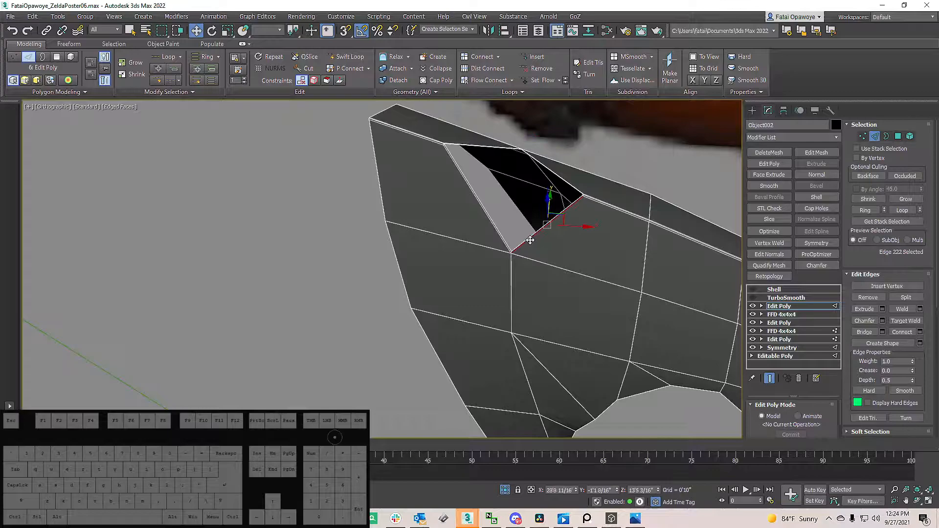
{"action": "middle_click_drag", "start_coordinate": [591, 259], "coordinate": [628, 275], "text": "alt"}
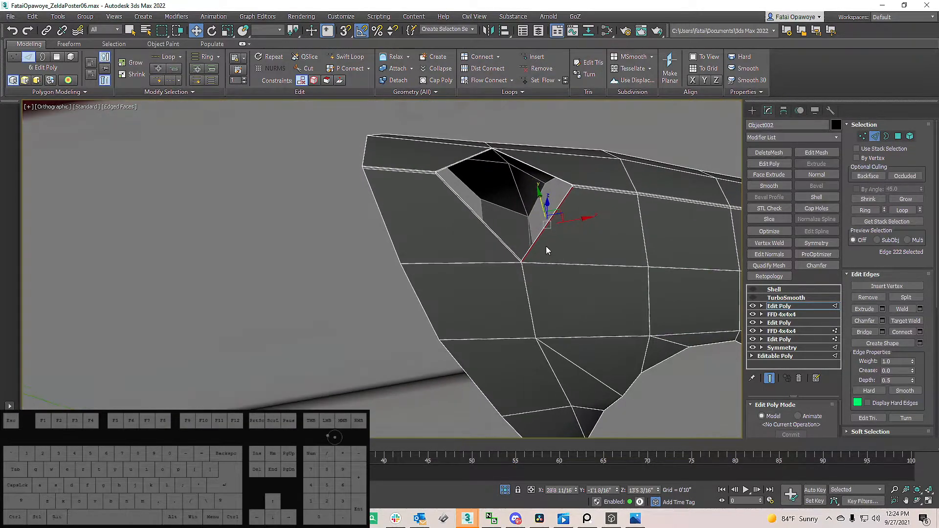
{"action": "scroll", "coordinate": [544, 233], "scroll_direction": "up", "scroll_amount": 4}
{"action": "left_click", "coordinate": [531, 240], "text": "ctrl"}
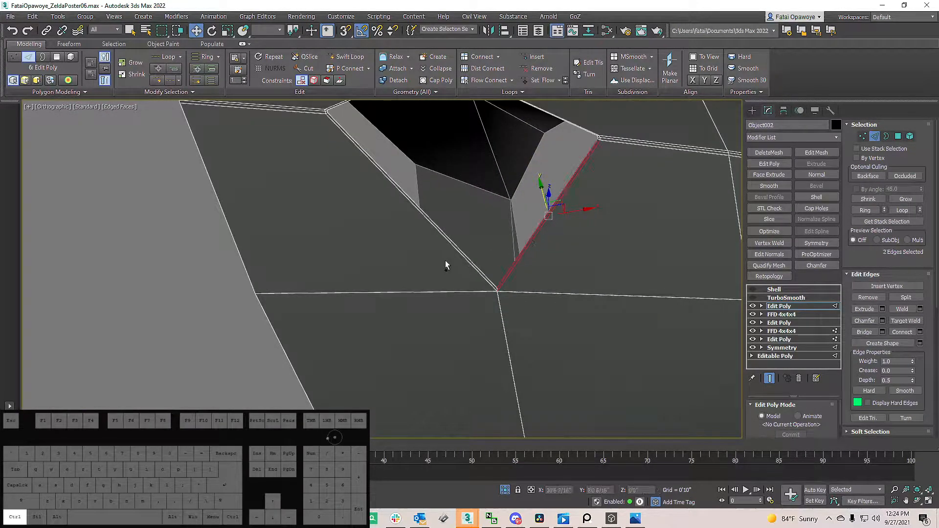
{"action": "left_click", "coordinate": [455, 243], "text": "ctrl"}
{"action": "left_click", "coordinate": [451, 245], "text": "ctrl"}
{"action": "scroll", "coordinate": [451, 244], "scroll_direction": "down", "scroll_amount": 3}
{"action": "middle_click_drag", "start_coordinate": [452, 244], "coordinate": [507, 225], "text": "alt"}
{"action": "right_click", "coordinate": [519, 223]}
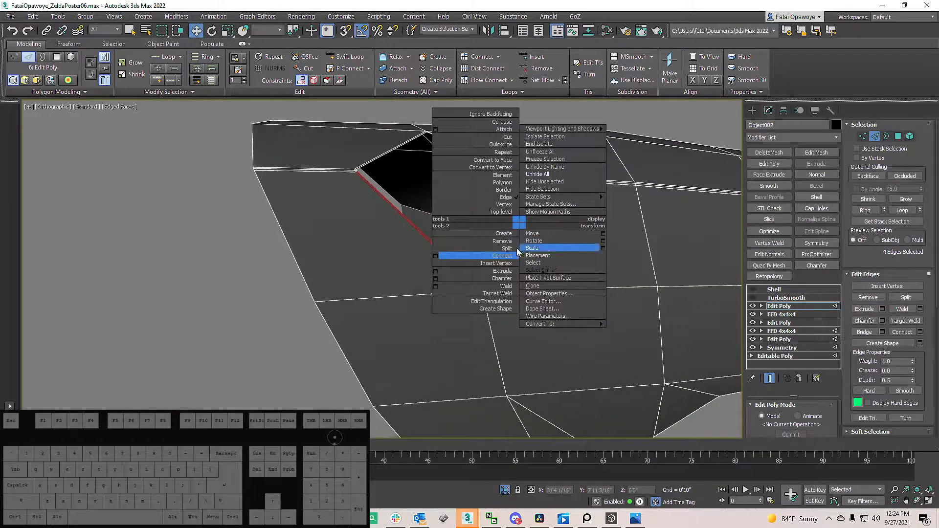
{"action": "left_click", "coordinate": [436, 256]}
{"action": "middle_click_drag", "start_coordinate": [382, 247], "coordinate": [492, 231], "text": "alt"}
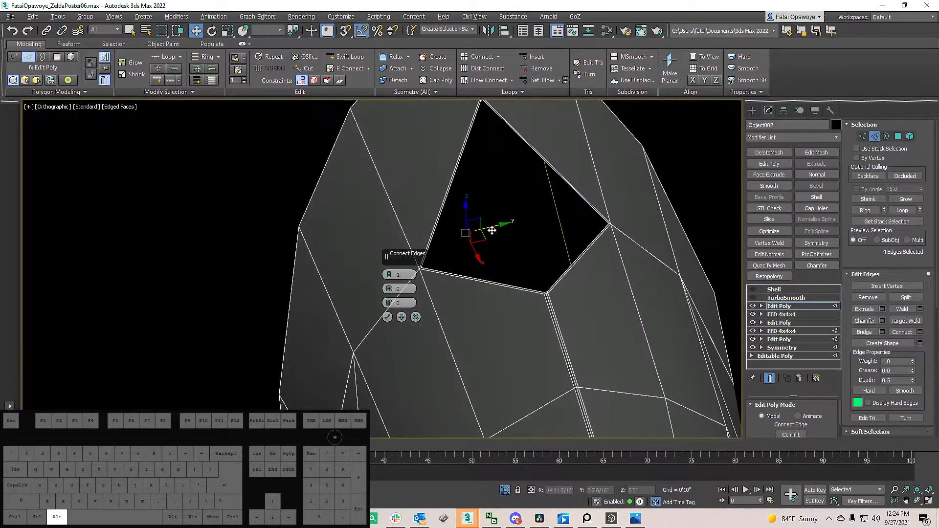
{"action": "left_click", "coordinate": [388, 317]}
Step: Connect two further pairs of border edges around the notch opening, each with one segment
{"action": "middle_click_drag", "start_coordinate": [578, 256], "coordinate": [599, 214], "text": "alt"}
{"action": "right_click", "coordinate": [599, 214]}
{"action": "left_click", "coordinate": [516, 248]}
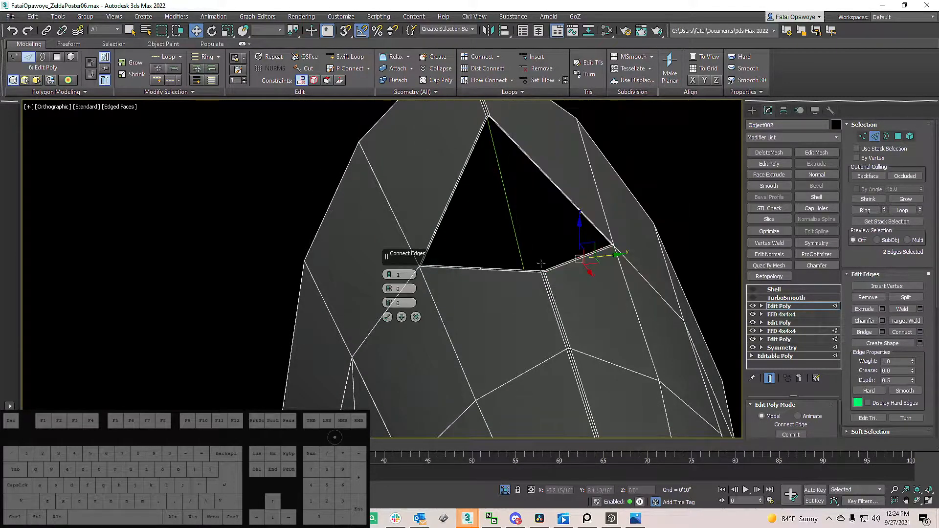
{"action": "left_click", "coordinate": [387, 317]}
{"action": "middle_click_drag", "start_coordinate": [546, 214], "coordinate": [636, 216], "text": "alt"}
{"action": "left_click", "coordinate": [605, 188]}
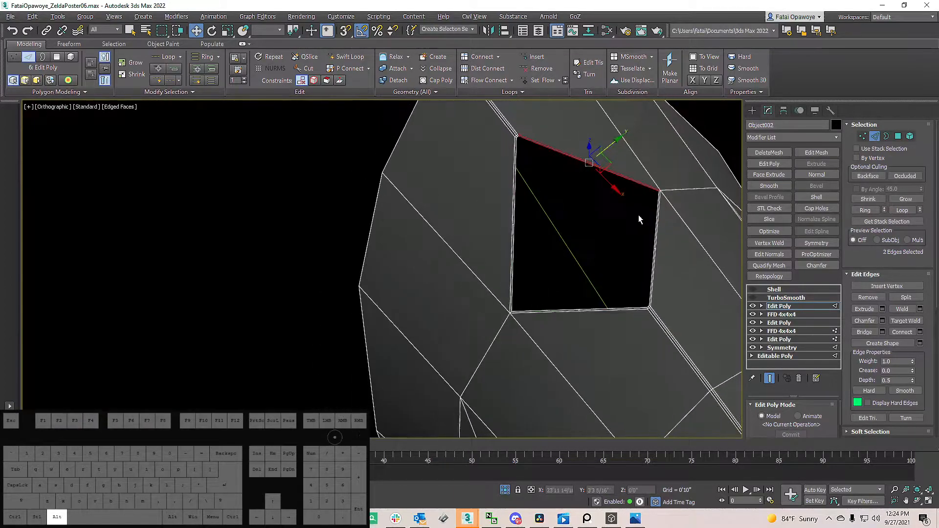
{"action": "right_click", "coordinate": [637, 216]}
{"action": "left_click", "coordinate": [554, 231]}
{"action": "middle_click_drag", "start_coordinate": [560, 224], "coordinate": [243, 162], "text": "alt"}
{"action": "left_click", "coordinate": [387, 317]}
Step: Select the support edges along the guard's centre ridge on all three sections around the two openings
{"action": "left_click", "coordinate": [367, 200]}
{"action": "double_click", "coordinate": [370, 205]}
{"action": "double_click", "coordinate": [372, 201]}
{"action": "scroll", "coordinate": [372, 202], "scroll_direction": "down", "scroll_amount": 2}
{"action": "scroll", "coordinate": [242, 162], "scroll_direction": "down", "scroll_amount": 6}
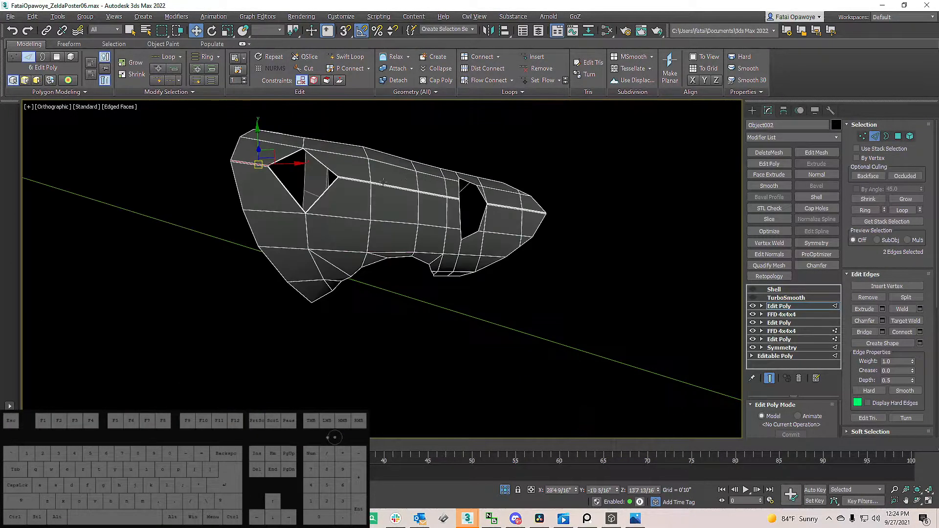
{"action": "scroll", "coordinate": [357, 177], "scroll_direction": "up", "scroll_amount": 6}
{"action": "double_click", "coordinate": [318, 182], "text": "ctrl"}
{"action": "middle_click_drag", "start_coordinate": [704, 253], "coordinate": [500, 204]}
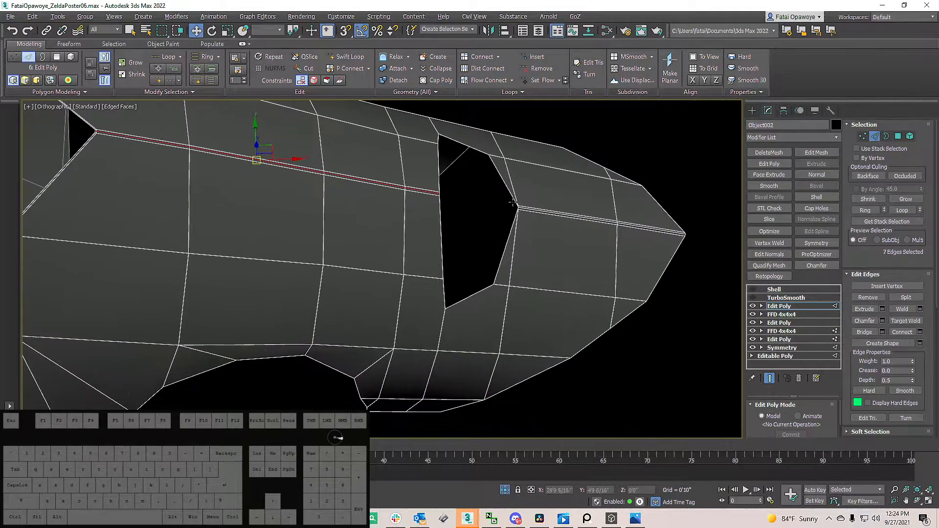
{"action": "scroll", "coordinate": [524, 209], "scroll_direction": "down", "scroll_amount": 5}
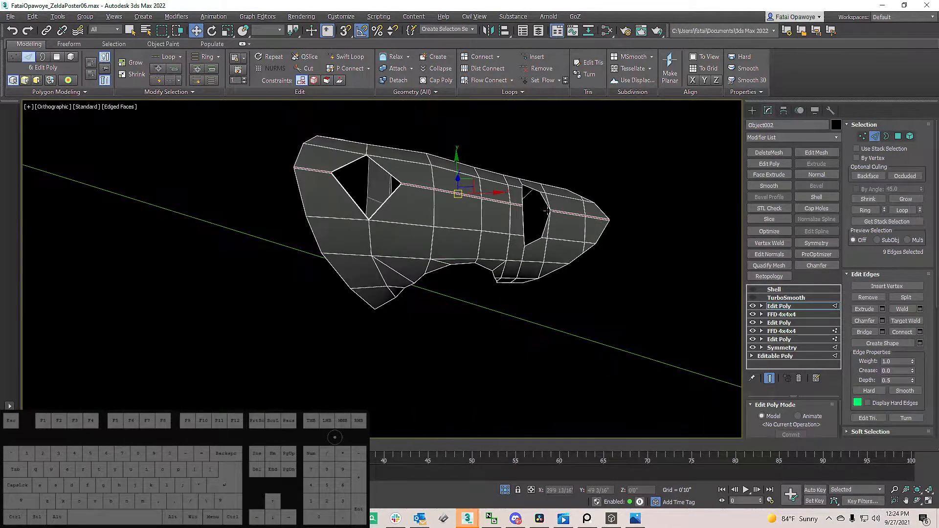
Step: Select all polygons on the guard's far half, above the centre ridge in the Top view
{"action": "key", "text": "t"}
{"action": "scroll", "coordinate": [460, 199], "scroll_direction": "up", "scroll_amount": 3}
{"action": "scroll", "coordinate": [421, 190], "scroll_direction": "down", "scroll_amount": 6}
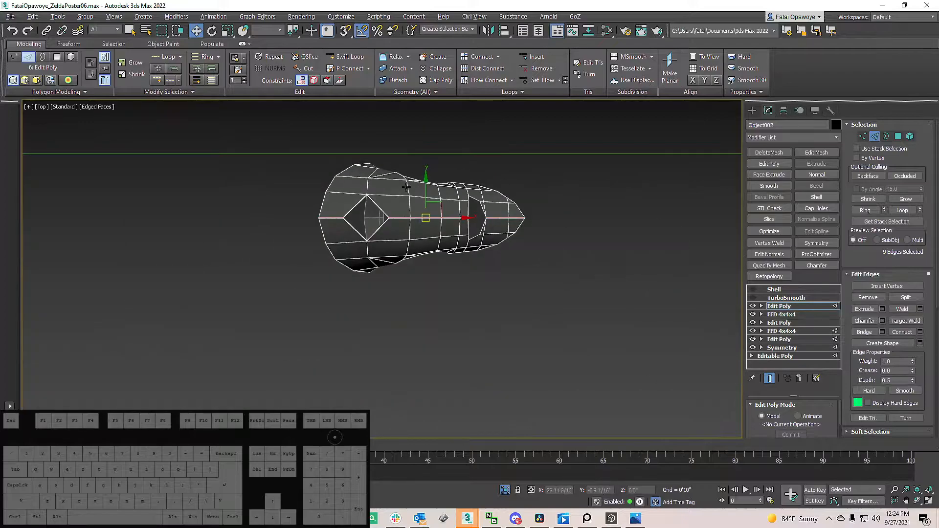
{"action": "scroll", "coordinate": [415, 191], "scroll_direction": "up", "scroll_amount": 2}
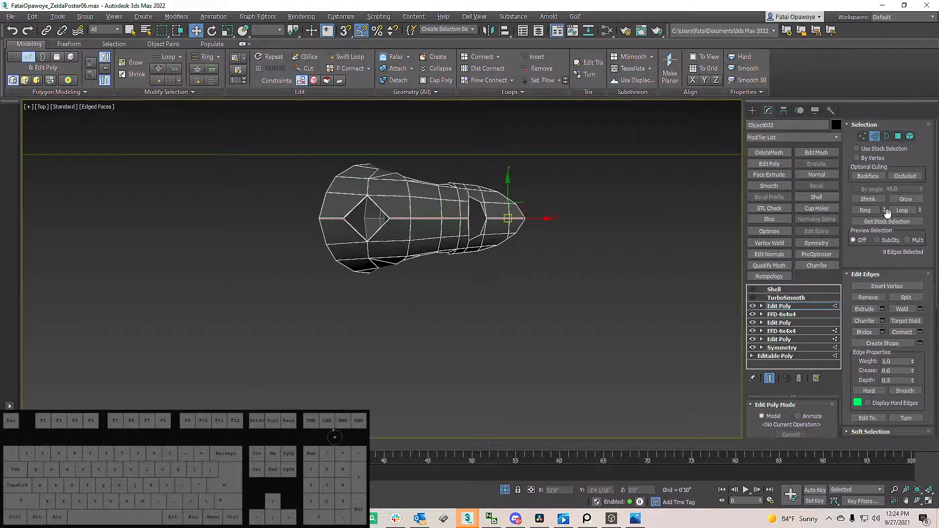
{"action": "left_click", "coordinate": [896, 137]}
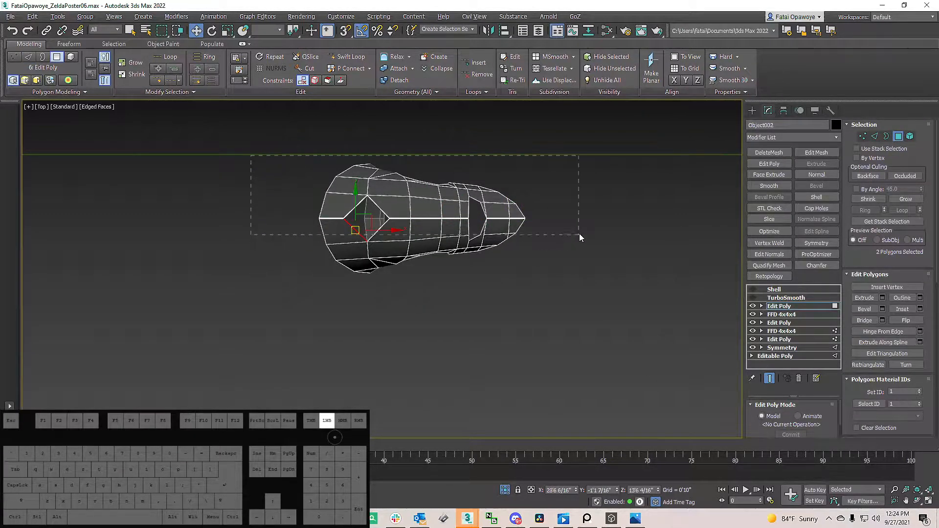
{"action": "left_click_drag", "start_coordinate": [582, 219], "coordinate": [580, 219]}
{"action": "scroll", "coordinate": [538, 218], "scroll_direction": "up", "scroll_amount": 8}
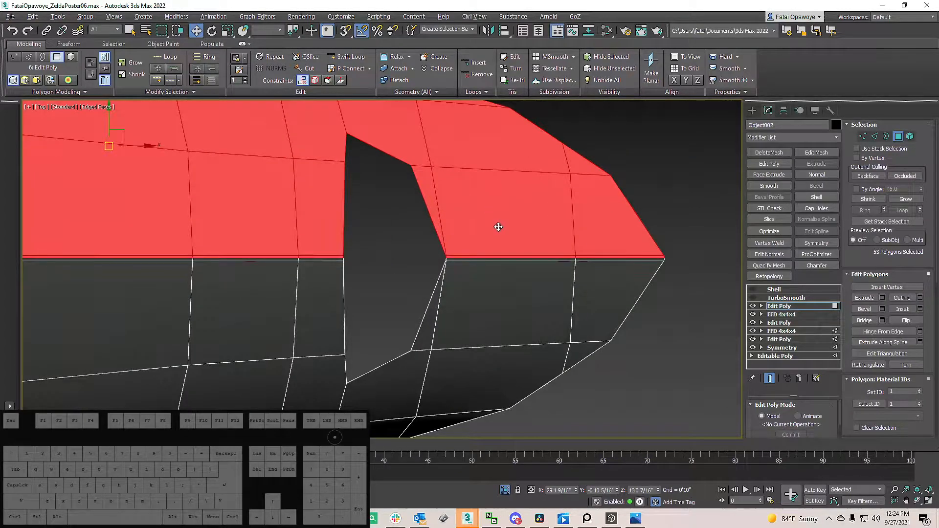
{"action": "scroll", "coordinate": [498, 227], "scroll_direction": "down", "scroll_amount": 5}
{"action": "middle_click_drag", "start_coordinate": [365, 203], "coordinate": [372, 197]}
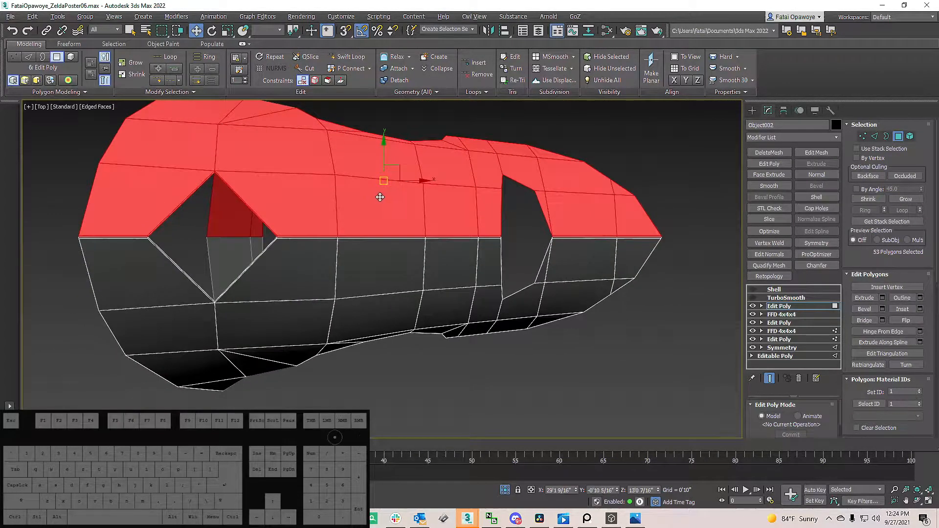
Step: Delete the selected half of the guard, then undo the deletion
{"action": "key", "text": "Delete"}
{"action": "middle_click_drag", "start_coordinate": [478, 237], "coordinate": [541, 151]}
{"action": "key", "text": "ctrl+z"}
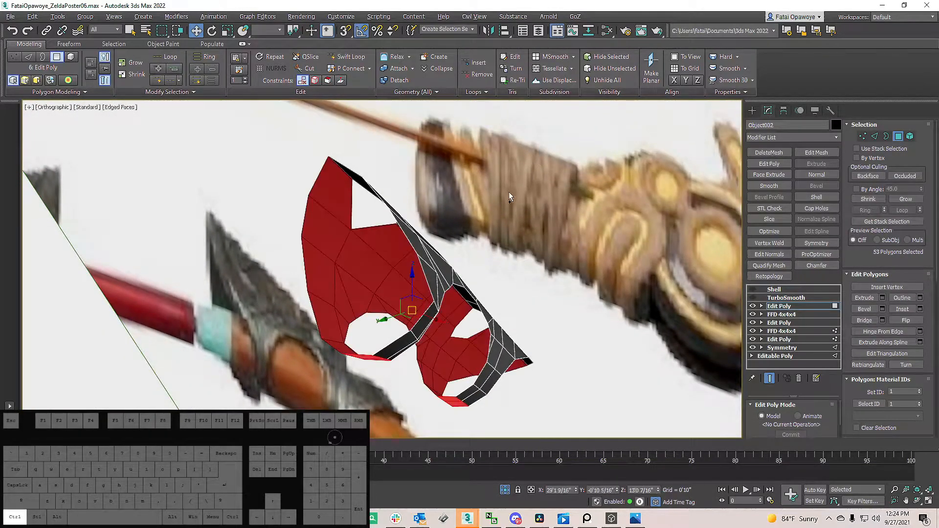
{"action": "middle_click_drag", "start_coordinate": [475, 218], "coordinate": [521, 245], "text": "alt"}
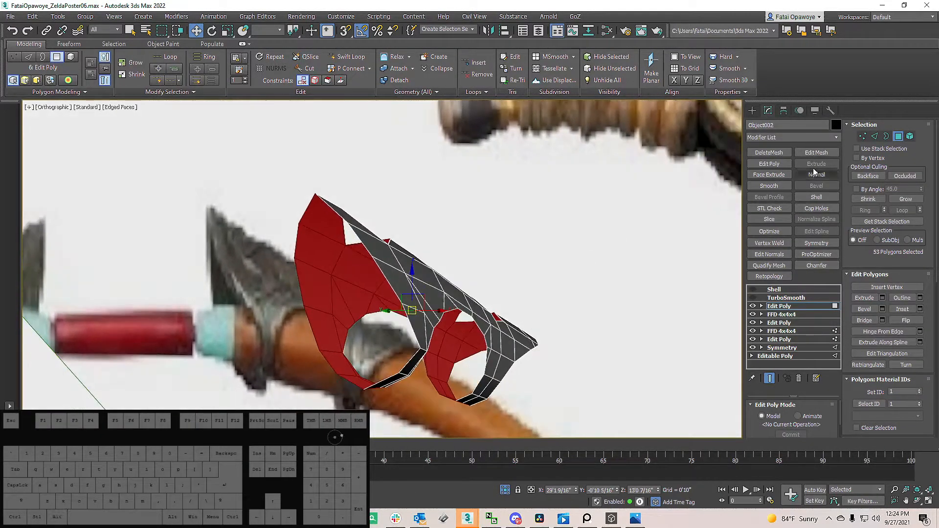
Step: Add a new Edit Poly modifier above the current one and delete the guard's far half in it
{"action": "left_click", "coordinate": [781, 164]}
{"action": "left_click", "coordinate": [898, 137]}
{"action": "mouse_move", "coordinate": [489, 211]}
{"action": "middle_mouse_down", "text": "alt"}
{"action": "mouse_move", "coordinate": [481, 203]}
{"action": "mouse_move", "coordinate": [492, 201]}
{"action": "middle_mouse_up", "text": "alt"}
{"action": "left_click", "coordinate": [492, 202]}
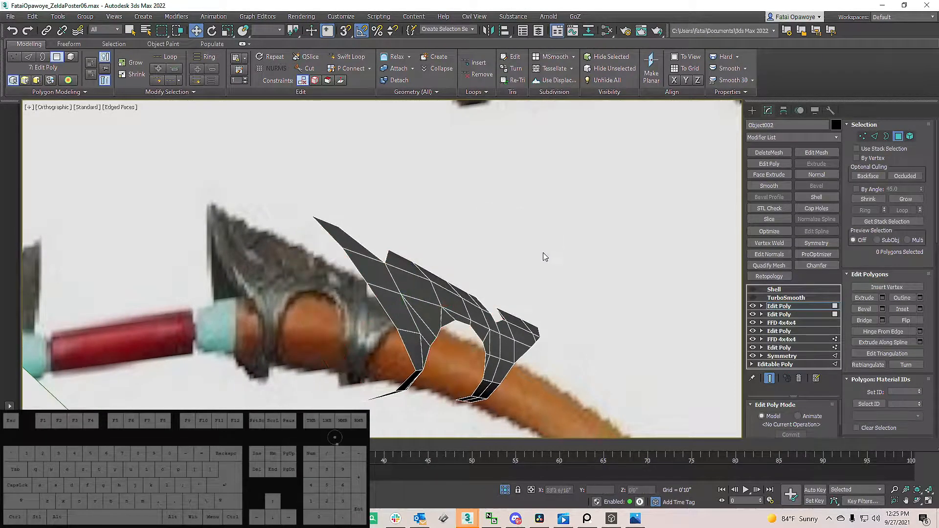
Step: Compare the full and halved guard by repeatedly switching the new Edit Poly modifier off and on
{"action": "left_click", "coordinate": [752, 305]}
{"action": "left_click", "coordinate": [753, 305]}
{"action": "left_click", "coordinate": [752, 305]}
{"action": "left_click", "coordinate": [752, 305]}
{"action": "left_click", "coordinate": [752, 305]}
{"action": "left_click", "coordinate": [752, 305]}
{"action": "left_click", "coordinate": [753, 306]}
{"action": "left_click", "coordinate": [753, 305]}
{"action": "left_click", "coordinate": [753, 306]}
{"action": "left_click", "coordinate": [753, 306]}
{"action": "left_click", "coordinate": [753, 306]}
{"action": "left_click", "coordinate": [753, 305]}
{"action": "left_click", "coordinate": [752, 306]}
{"action": "left_click", "coordinate": [753, 306]}
{"action": "left_click", "coordinate": [753, 305]}
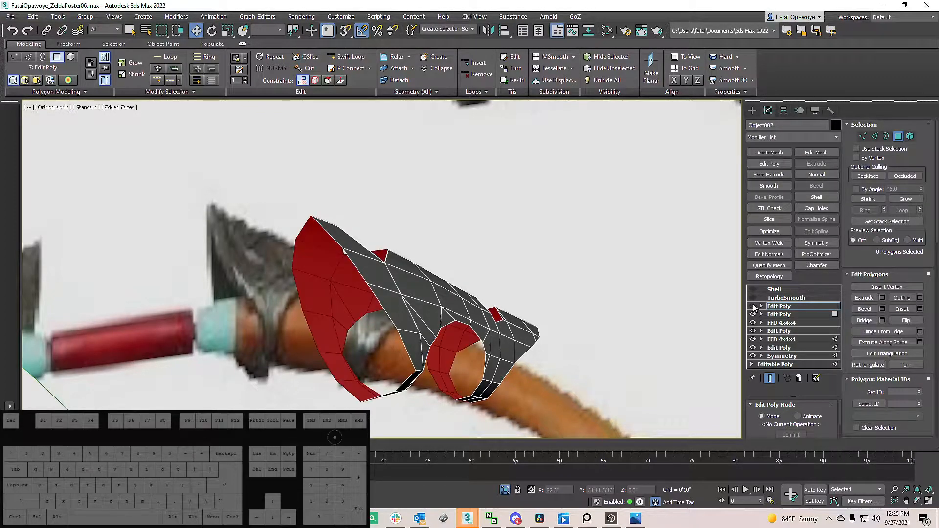
{"action": "left_click", "coordinate": [753, 305]}
{"action": "mouse_move", "coordinate": [587, 267]}
{"action": "middle_mouse_down", "text": "alt"}
{"action": "mouse_move", "coordinate": [574, 263]}
{"action": "mouse_move", "coordinate": [634, 280]}
{"action": "mouse_move", "coordinate": [555, 269]}
{"action": "mouse_move", "coordinate": [442, 283]}
{"action": "mouse_move", "coordinate": [598, 289]}
{"action": "mouse_move", "coordinate": [588, 268]}
{"action": "mouse_move", "coordinate": [478, 269]}
{"action": "mouse_move", "coordinate": [569, 259]}
{"action": "mouse_move", "coordinate": [540, 281]}
{"action": "mouse_move", "coordinate": [578, 266]}
{"action": "middle_mouse_up", "text": "alt"}
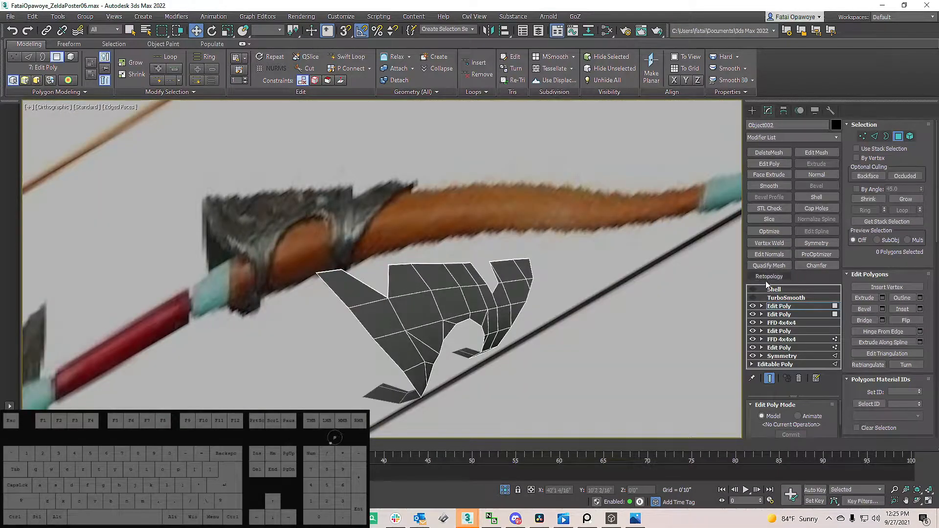
Step: Add another Edit Poly modifier on top and show the half guard see-through in the Front view
{"action": "left_click", "coordinate": [771, 163]}
{"action": "middle_click_drag", "start_coordinate": [570, 247], "coordinate": [503, 194], "text": "alt"}
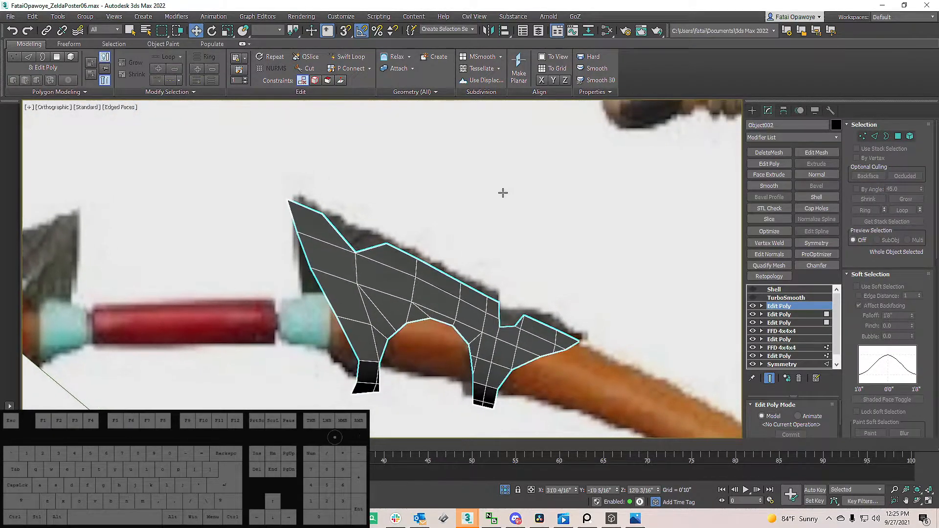
{"action": "key", "text": "f"}
{"action": "key", "text": "z"}
{"action": "middle_click_drag", "start_coordinate": [385, 258], "coordinate": [440, 246]}
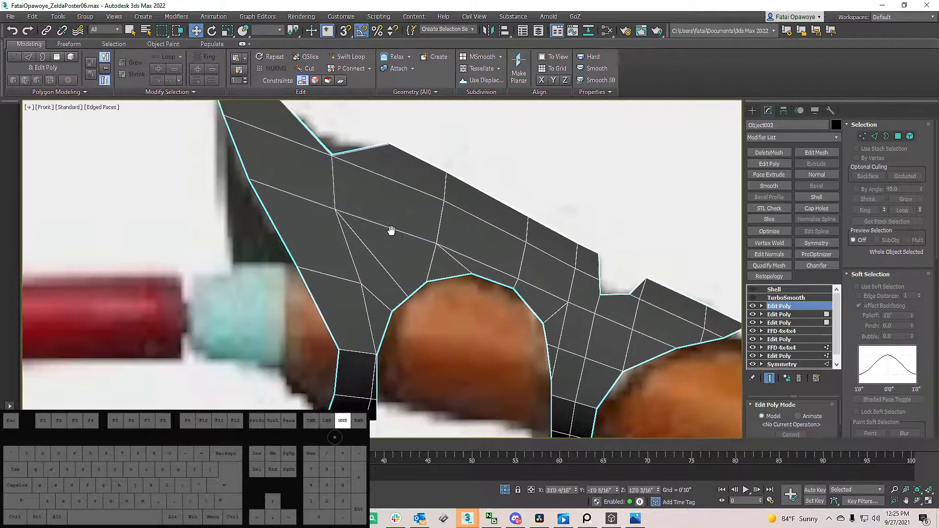
{"action": "scroll", "coordinate": [392, 233], "scroll_direction": "down", "scroll_amount": 5}
{"action": "scroll", "coordinate": [395, 222], "scroll_direction": "up", "scroll_amount": 4}
{"action": "key", "text": "alt+x"}
Step: Move the detailed bow reference plane up over the original bow drawing and scale it down towards the guard's size
{"action": "middle_click_drag", "start_coordinate": [399, 219], "coordinate": [345, 167]}
{"action": "scroll", "coordinate": [380, 215], "scroll_direction": "down", "scroll_amount": 3}
{"action": "scroll", "coordinate": [346, 168], "scroll_direction": "down", "scroll_amount": 2}
{"action": "scroll", "coordinate": [365, 276], "scroll_direction": "up", "scroll_amount": 3}
{"action": "middle_click_drag", "start_coordinate": [365, 276], "coordinate": [369, 264]}
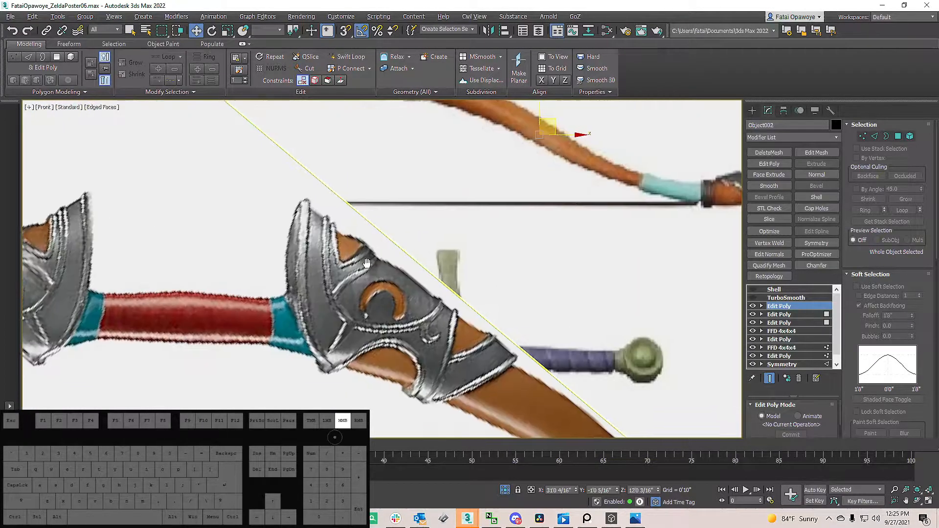
{"action": "scroll", "coordinate": [368, 264], "scroll_direction": "down", "scroll_amount": 4}
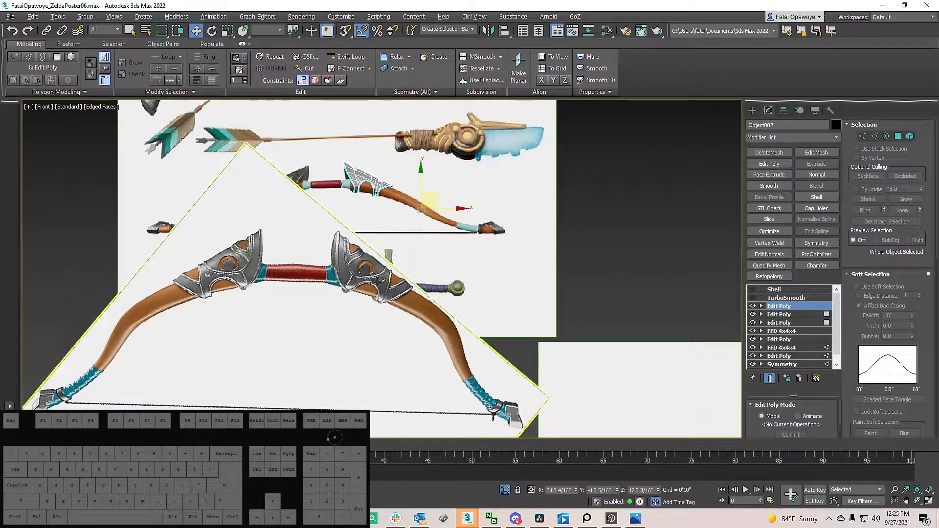
{"action": "left_click", "coordinate": [377, 282]}
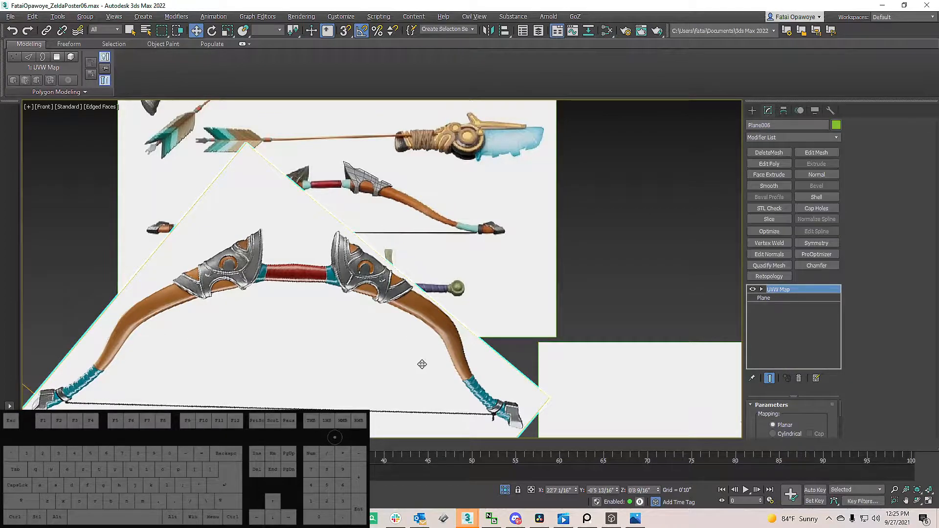
{"action": "scroll", "coordinate": [422, 365], "scroll_direction": "down", "scroll_amount": 5}
{"action": "left_click_drag", "start_coordinate": [341, 354], "coordinate": [347, 326]}
{"action": "key", "text": "r"}
{"action": "key", "text": "w"}
{"action": "scroll", "coordinate": [375, 283], "scroll_direction": "up", "scroll_amount": 5}
{"action": "scroll", "coordinate": [376, 284], "scroll_direction": "down", "scroll_amount": 3}
Step: Rotate the bow reference plane to follow the guard's slope and move its right metal guard behind the mesh
{"action": "key", "text": "e"}
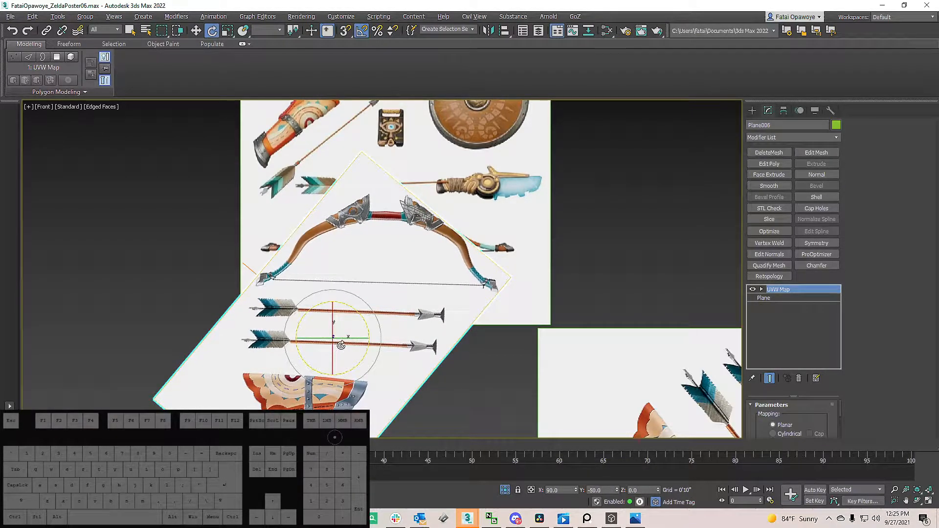
{"action": "left_click_drag", "start_coordinate": [339, 337], "coordinate": [386, 309]}
{"action": "key", "text": "w"}
{"action": "key", "text": "w"}
{"action": "scroll", "coordinate": [378, 234], "scroll_direction": "up", "scroll_amount": 2}
{"action": "scroll", "coordinate": [379, 234], "scroll_direction": "down", "scroll_amount": 2}
{"action": "scroll", "coordinate": [362, 264], "scroll_direction": "up", "scroll_amount": 3}
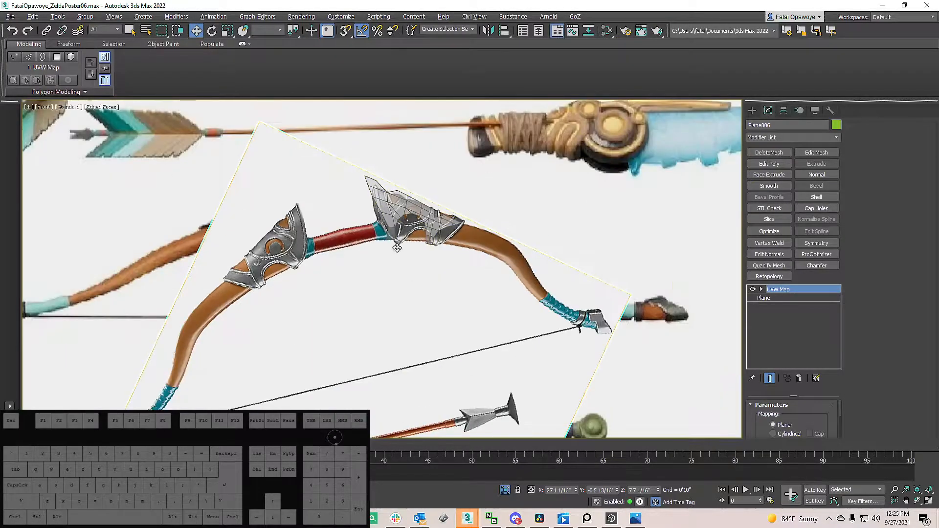
Step: Scale the bow reference plane down further and reposition it beneath the guard mesh
{"action": "scroll", "coordinate": [350, 285], "scroll_direction": "down", "scroll_amount": 4}
{"action": "key", "text": "e"}
{"action": "key", "text": "r"}
{"action": "left_click_drag", "start_coordinate": [355, 285], "coordinate": [369, 251]}
{"action": "key", "text": "w"}
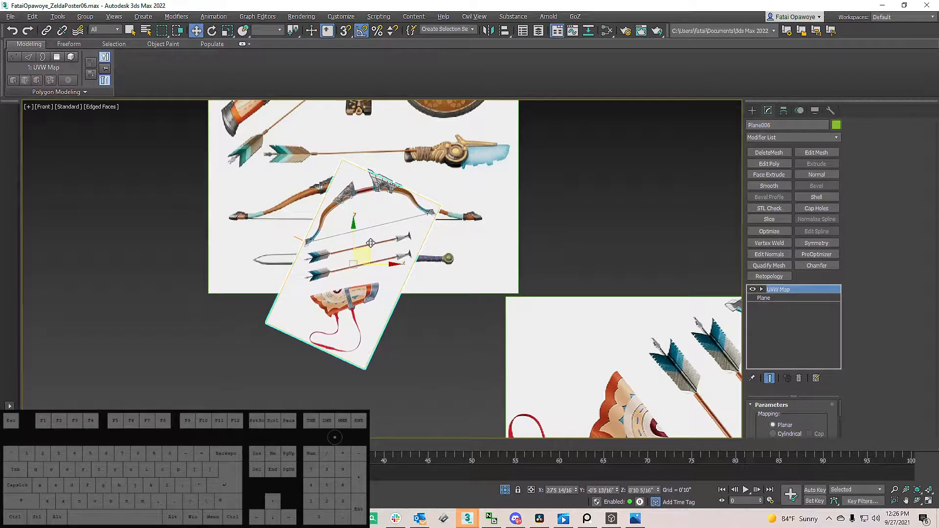
{"action": "scroll", "coordinate": [370, 243], "scroll_direction": "up", "scroll_amount": 4}
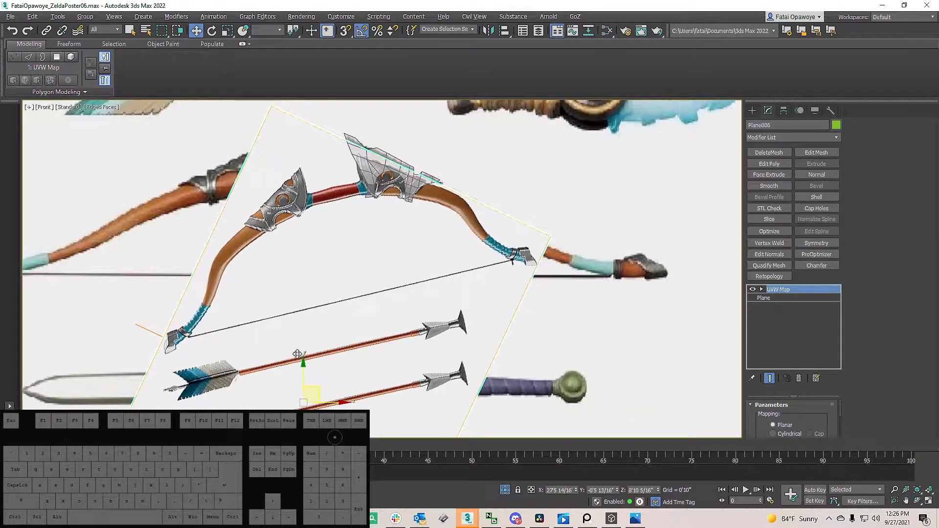
{"action": "left_click_drag", "start_coordinate": [312, 385], "coordinate": [302, 416]}
Step: Fine-tune the scale and position of the bow reference plane so its right metal guard sits behind the mesh
{"action": "key", "text": "r"}
{"action": "key", "text": "w"}
{"action": "key", "text": "e"}
{"action": "scroll", "coordinate": [388, 214], "scroll_direction": "up", "scroll_amount": 2}
{"action": "key", "text": "r"}
{"action": "scroll", "coordinate": [343, 318], "scroll_direction": "down", "scroll_amount": 6}
{"action": "left_click_drag", "start_coordinate": [317, 388], "coordinate": [321, 386]}
{"action": "key", "text": "w"}
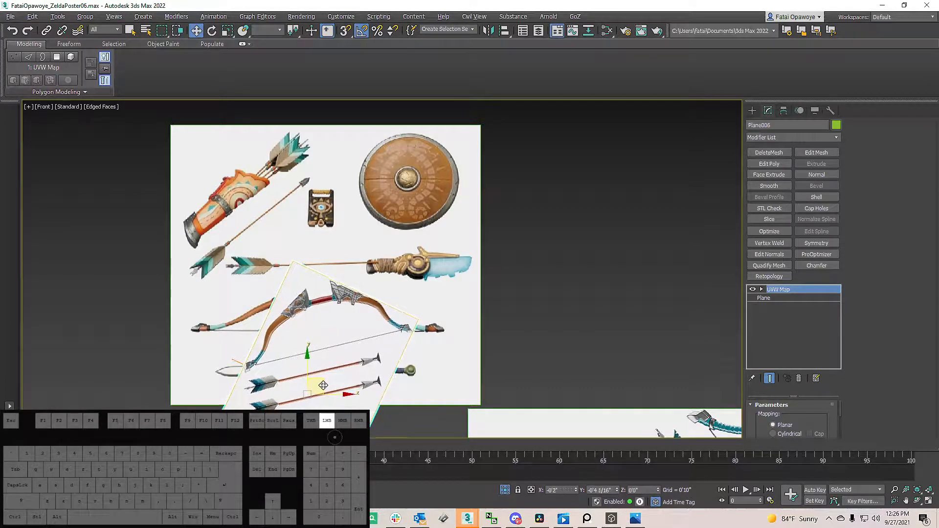
{"action": "scroll", "coordinate": [345, 312], "scroll_direction": "up", "scroll_amount": 5}
{"action": "scroll", "coordinate": [346, 312], "scroll_direction": "up", "scroll_amount": 8}
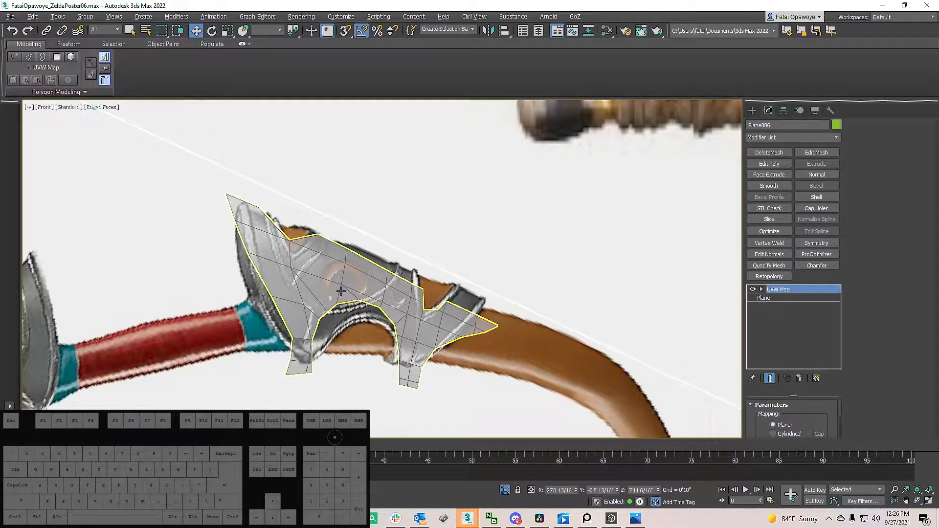
Step: Rotate the bow reference plane slightly clockwise and shift it to line its right guard up with the mesh
{"action": "scroll", "coordinate": [341, 292], "scroll_direction": "down", "scroll_amount": 5}
{"action": "scroll", "coordinate": [351, 252], "scroll_direction": "up", "scroll_amount": 2}
{"action": "scroll", "coordinate": [352, 294], "scroll_direction": "down", "scroll_amount": 10}
{"action": "key", "text": "e"}
{"action": "left_click_drag", "start_coordinate": [333, 308], "coordinate": [333, 310]}
{"action": "key", "text": "w"}
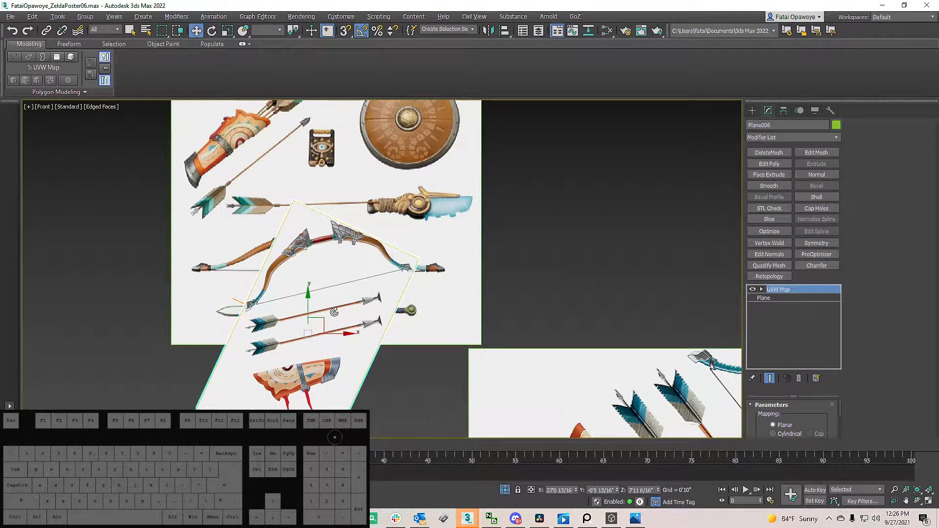
{"action": "scroll", "coordinate": [320, 298], "scroll_direction": "up", "scroll_amount": 2}
{"action": "key", "text": "e"}
{"action": "left_click_drag", "start_coordinate": [330, 321], "coordinate": [307, 344]}
{"action": "key", "text": "w"}
{"action": "key", "text": "r"}
{"action": "key", "text": "w"}
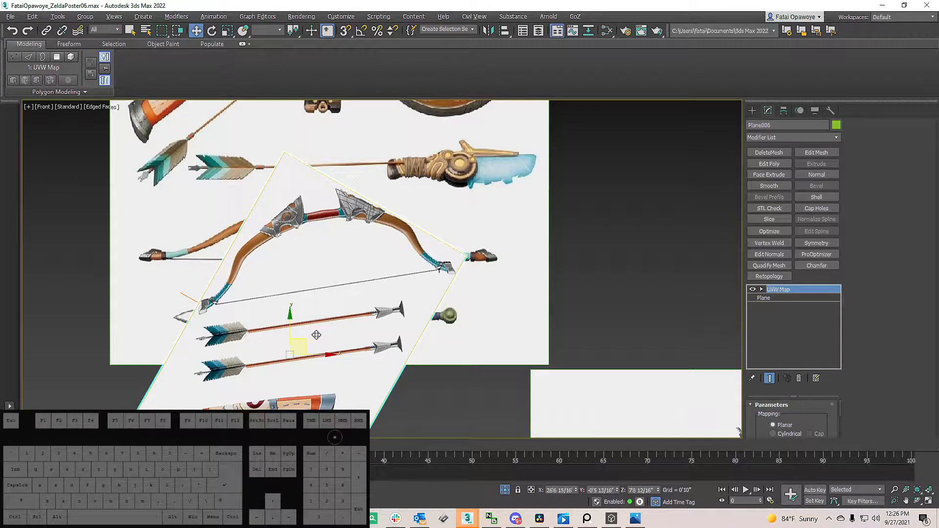
{"action": "scroll", "coordinate": [349, 217], "scroll_direction": "up", "scroll_amount": 8}
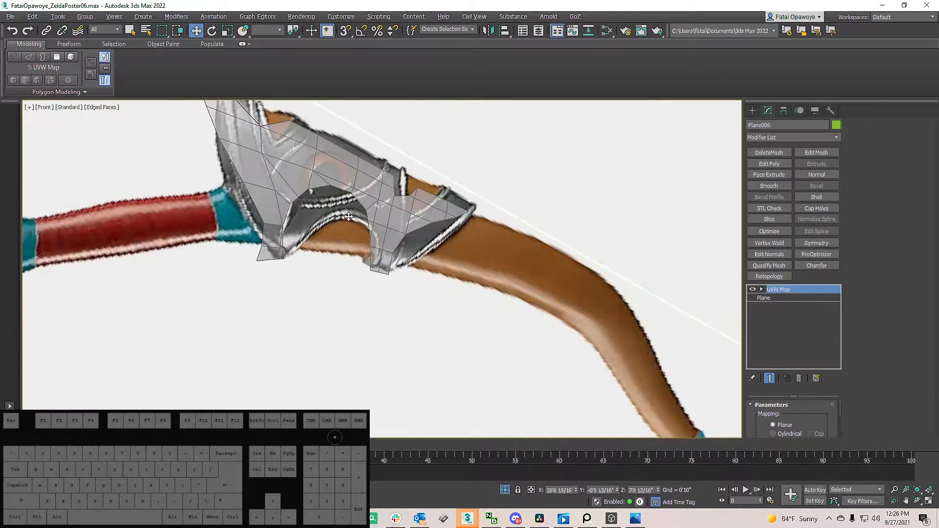
{"action": "left_click_drag", "start_coordinate": [344, 215], "coordinate": [327, 211]}
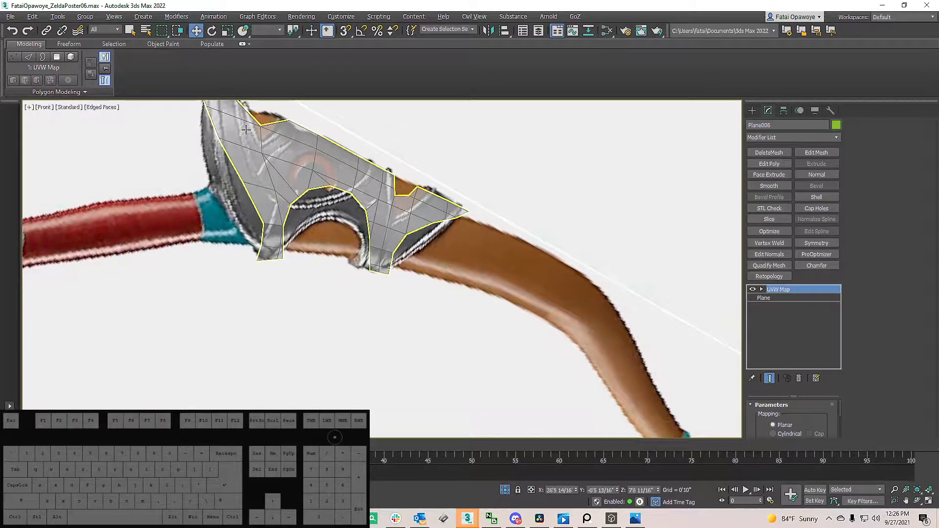
Step: Select the half guard and, in its uppermost Edit Poly at vertex level, move the upper notch's corner down to the reference's notch
{"action": "scroll", "coordinate": [249, 130], "scroll_direction": "up", "scroll_amount": 3}
{"action": "scroll", "coordinate": [299, 151], "scroll_direction": "down", "scroll_amount": 4}
{"action": "left_click", "coordinate": [301, 153]}
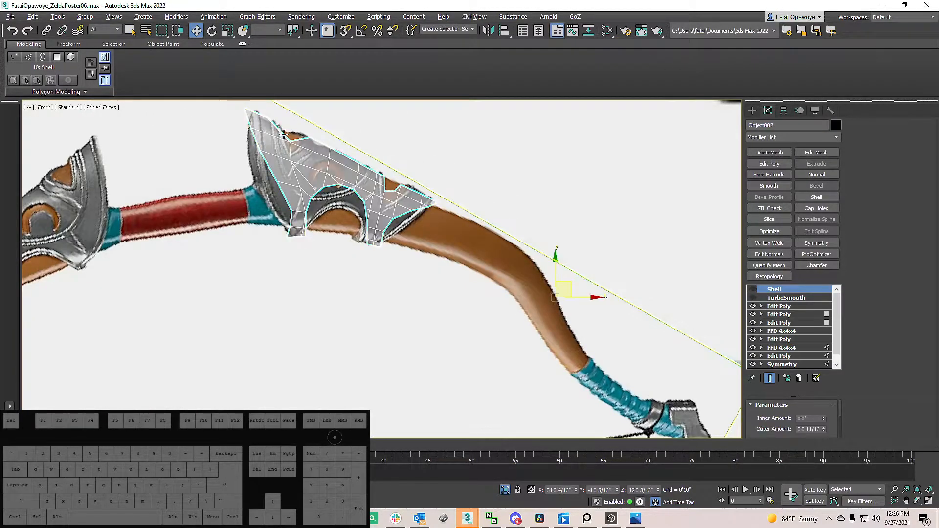
{"action": "scroll", "coordinate": [284, 136], "scroll_direction": "up", "scroll_amount": 4}
{"action": "scroll", "coordinate": [309, 162], "scroll_direction": "up", "scroll_amount": 3}
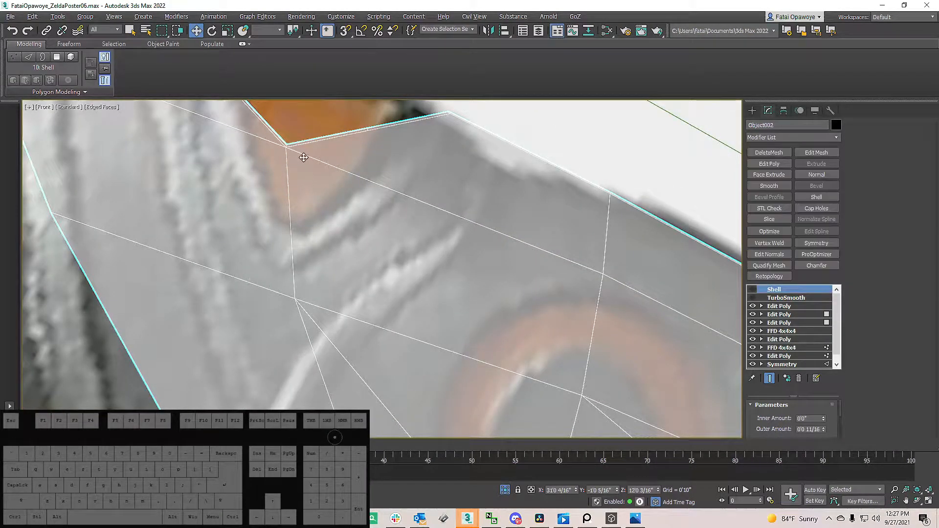
{"action": "left_click", "coordinate": [783, 308]}
{"action": "key", "text": "1"}
{"action": "left_click_drag", "start_coordinate": [261, 131], "coordinate": [234, 104]}
{"action": "scroll", "coordinate": [291, 146], "scroll_direction": "down", "scroll_amount": 3}
{"action": "scroll", "coordinate": [254, 108], "scroll_direction": "up", "scroll_amount": 4}
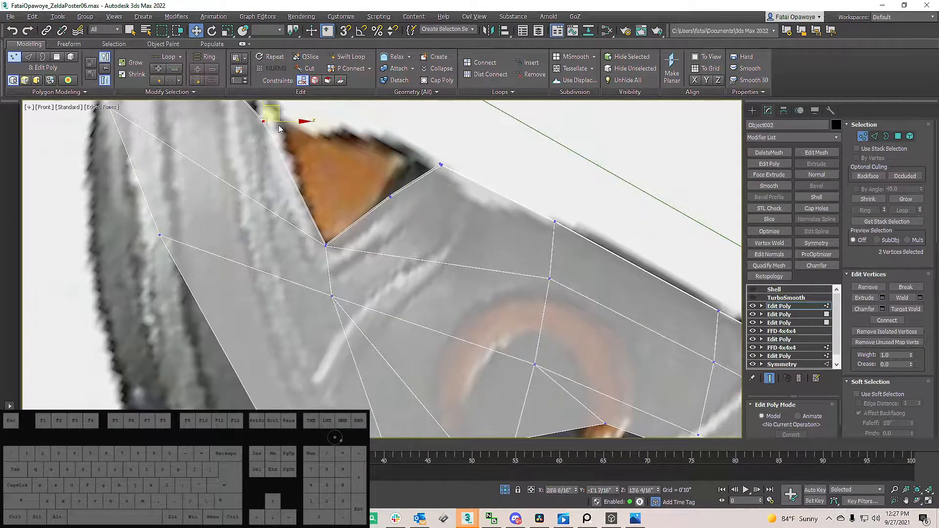
Step: Move the vertices on the upper notch's left rim to follow the reference outline
{"action": "middle_click_drag", "start_coordinate": [275, 104], "coordinate": [271, 127]}
{"action": "left_click_drag", "start_coordinate": [270, 128], "coordinate": [264, 138]}
{"action": "middle_click_drag", "start_coordinate": [264, 138], "coordinate": [245, 139]}
{"action": "left_click_drag", "start_coordinate": [341, 209], "coordinate": [378, 229]}
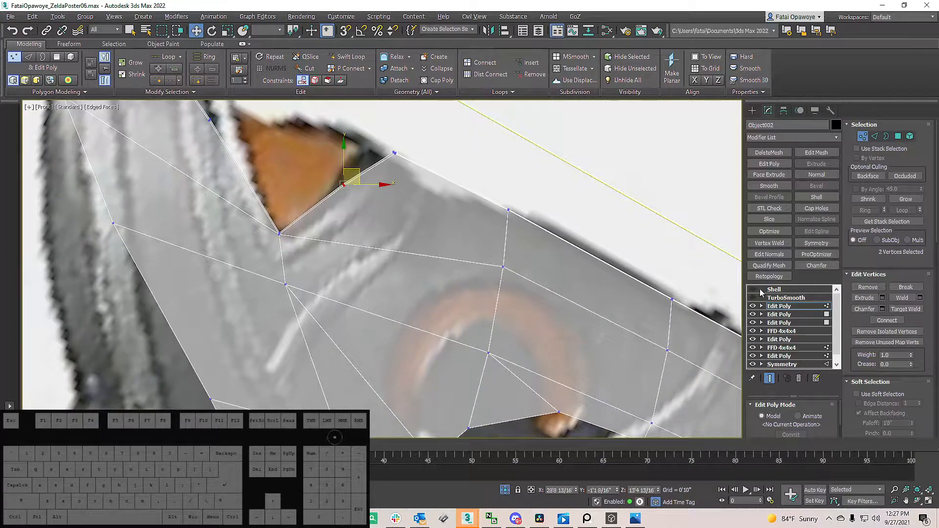
Step: Preview the guard with TurboSmooth and Shell to check the notch's shape, and switch both off again
{"action": "left_click", "coordinate": [753, 298]}
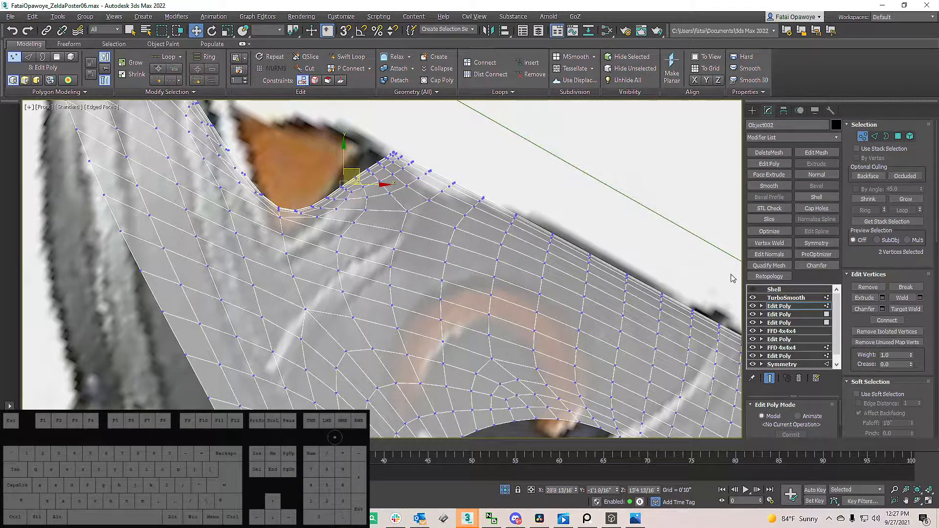
{"action": "left_click", "coordinate": [753, 290]}
{"action": "left_click", "coordinate": [753, 289]}
{"action": "left_click", "coordinate": [753, 298]}
Step: Select the short rim edge on the notch's right side and slide it close to the notch corner with the Edge constraint
{"action": "scroll", "coordinate": [278, 194], "scroll_direction": "up", "scroll_amount": 10}
{"action": "scroll", "coordinate": [429, 169], "scroll_direction": "down", "scroll_amount": 4}
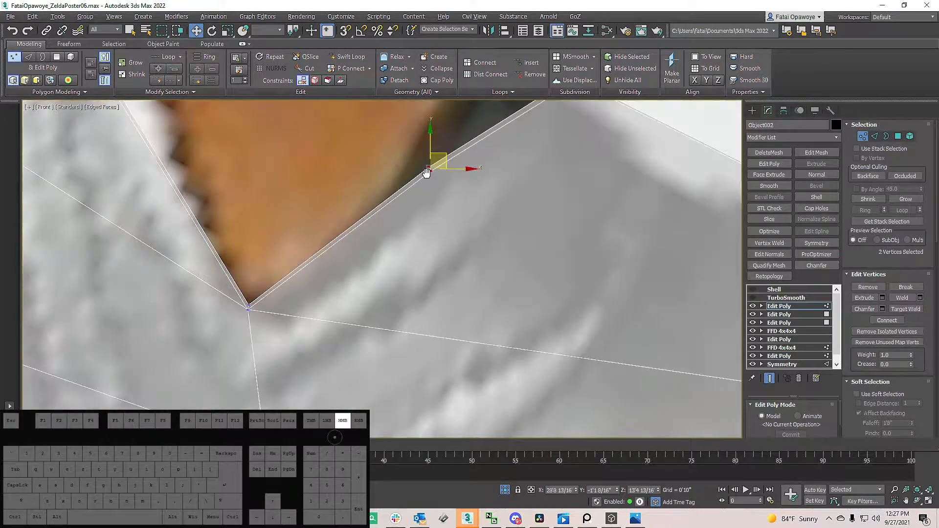
{"action": "key", "text": "3"}
{"action": "scroll", "coordinate": [430, 171], "scroll_direction": "up", "scroll_amount": 4}
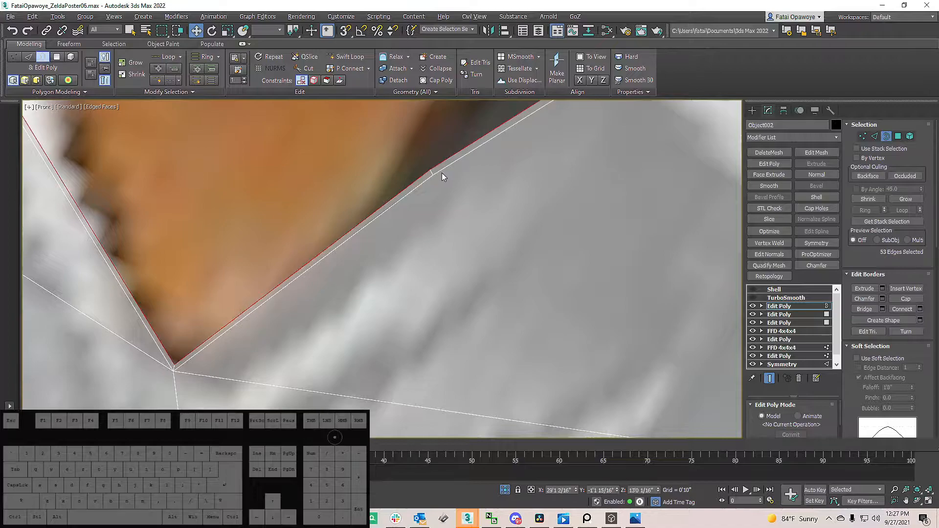
{"action": "key", "text": "2"}
{"action": "left_click", "coordinate": [442, 170]}
{"action": "scroll", "coordinate": [450, 168], "scroll_direction": "down", "scroll_amount": 4}
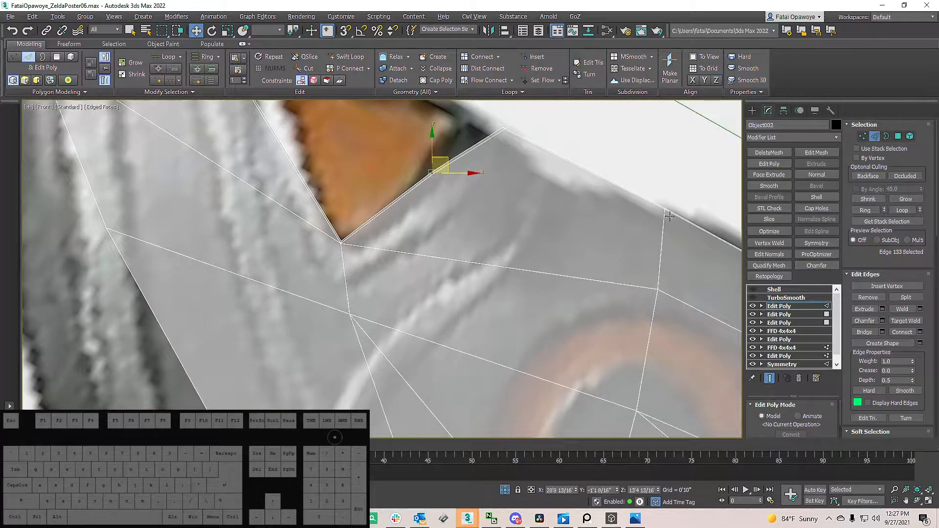
{"action": "left_click_drag", "start_coordinate": [906, 266], "coordinate": [889, 179]}
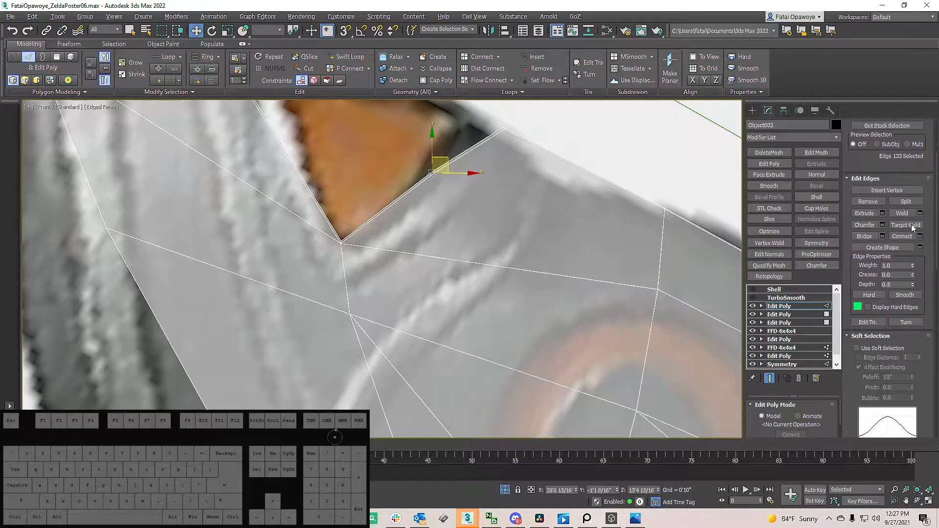
{"action": "scroll", "coordinate": [880, 324], "scroll_direction": "down", "scroll_amount": 5}
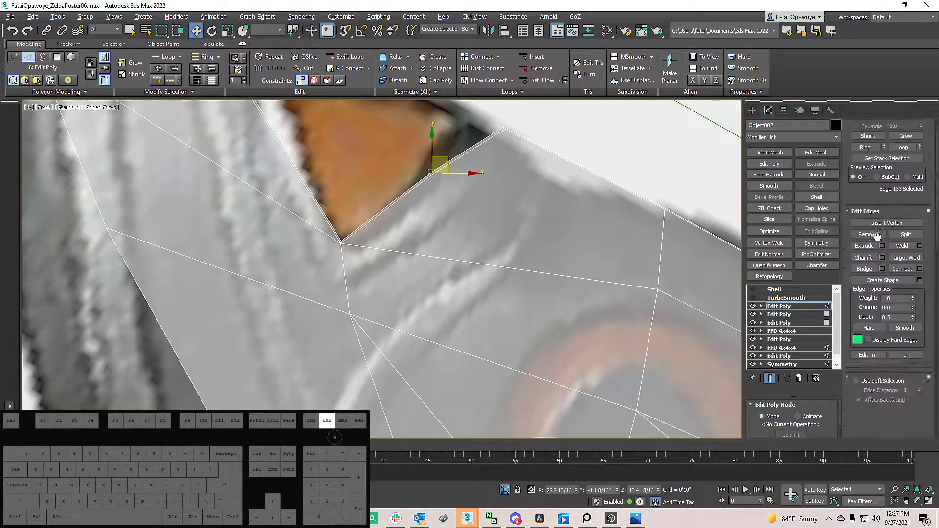
{"action": "scroll", "coordinate": [918, 346], "scroll_direction": "down", "scroll_amount": 6}
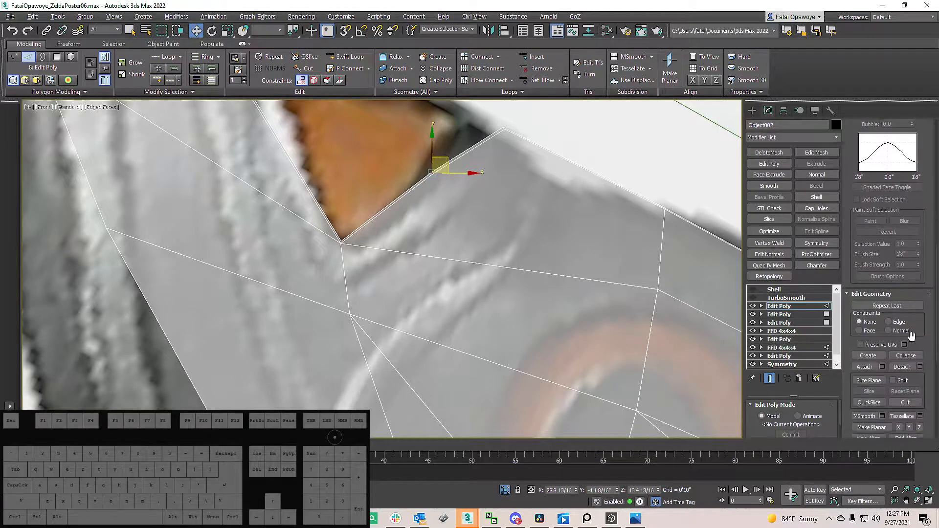
{"action": "scroll", "coordinate": [395, 168], "scroll_direction": "up", "scroll_amount": 3}
{"action": "left_click_drag", "start_coordinate": [483, 167], "coordinate": [327, 278]}
Step: Slide the short rim edge on the notch's left side down its border, close to the notch corner
{"action": "scroll", "coordinate": [308, 220], "scroll_direction": "up", "scroll_amount": 8}
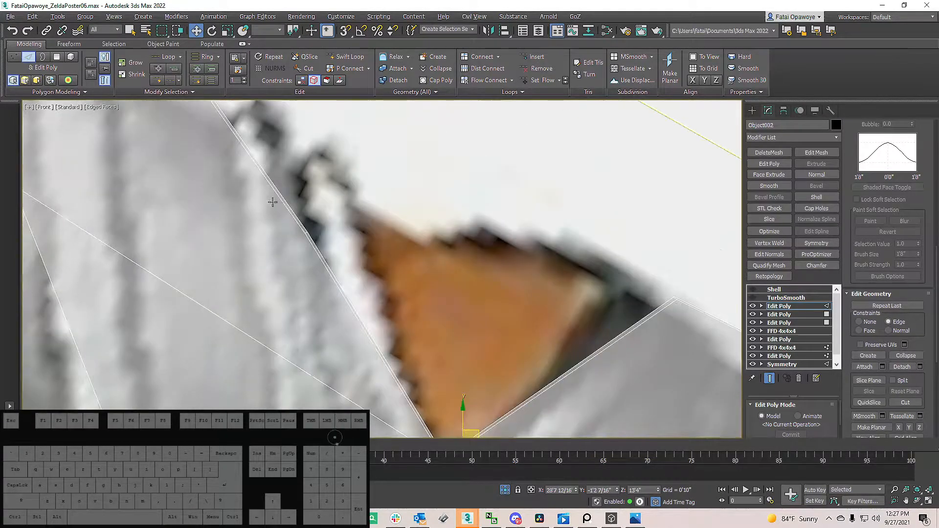
{"action": "scroll", "coordinate": [309, 210], "scroll_direction": "down", "scroll_amount": 6}
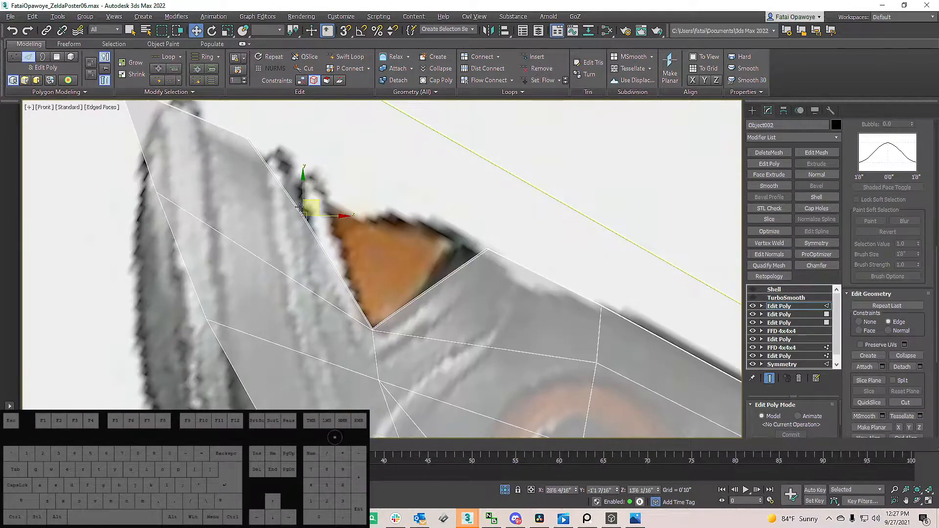
{"action": "left_click_drag", "start_coordinate": [309, 172], "coordinate": [330, 206]}
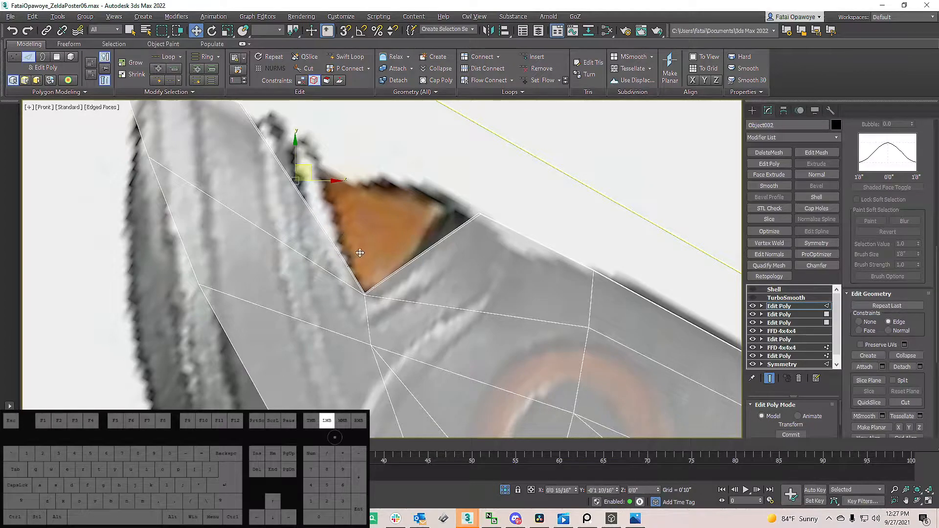
{"action": "left_click_drag", "start_coordinate": [369, 275], "coordinate": [379, 278]}
{"action": "scroll", "coordinate": [386, 280], "scroll_direction": "up", "scroll_amount": 6}
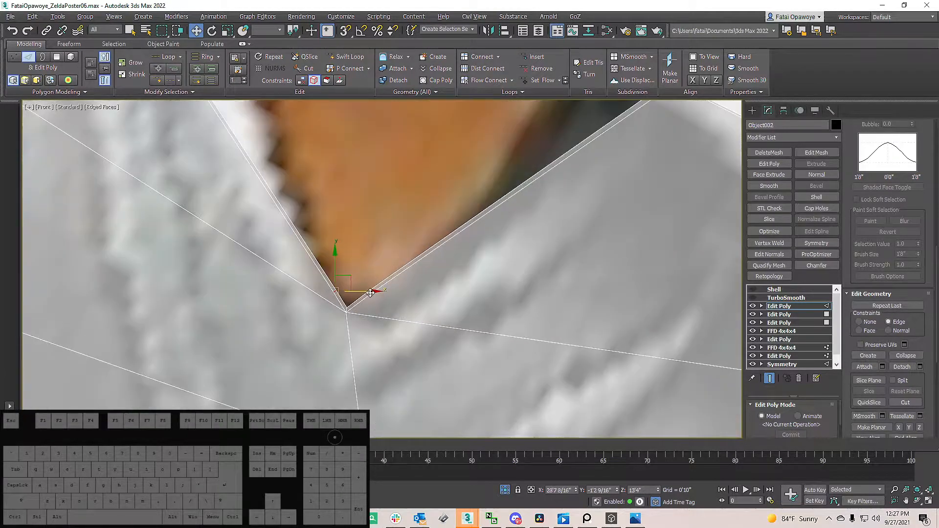
Step: Examine the notch corner with TurboSmooth and Shell previewed, switch both off, and view the mesh at an angle
{"action": "left_click", "coordinate": [753, 298]}
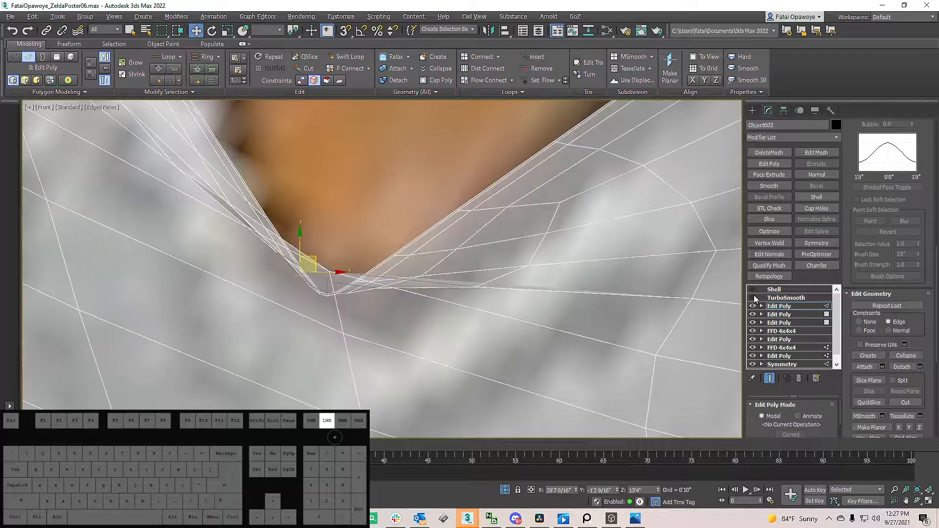
{"action": "left_click", "coordinate": [753, 290]}
{"action": "left_click", "coordinate": [753, 290]}
{"action": "scroll", "coordinate": [580, 265], "scroll_direction": "down", "scroll_amount": 5}
{"action": "middle_click_drag", "start_coordinate": [553, 268], "coordinate": [714, 327], "text": "alt"}
{"action": "left_click", "coordinate": [754, 298]}
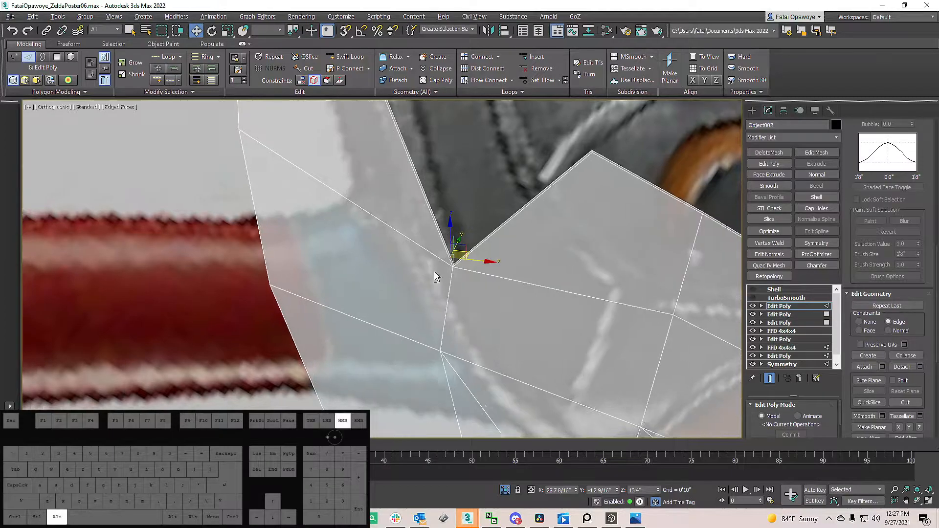
Step: Connect the rim vertex just right of the notch corner to the guard's interior vertex on its right
{"action": "scroll", "coordinate": [435, 272], "scroll_direction": "up", "scroll_amount": 8}
{"action": "middle_click_drag", "start_coordinate": [455, 245], "coordinate": [364, 216]}
{"action": "scroll", "coordinate": [365, 216], "scroll_direction": "up", "scroll_amount": 3}
{"action": "key", "text": "1"}
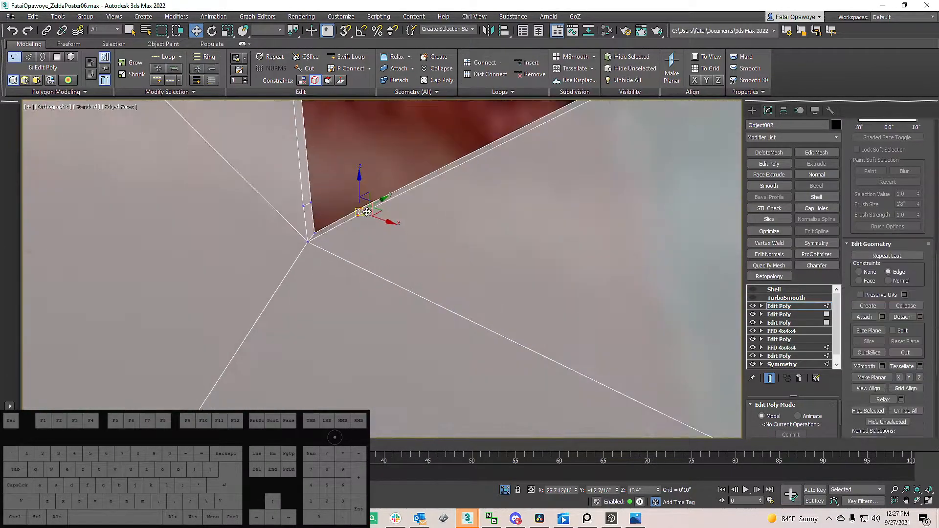
{"action": "left_click_drag", "start_coordinate": [355, 219], "coordinate": [357, 218]}
{"action": "scroll", "coordinate": [360, 216], "scroll_direction": "down", "scroll_amount": 8}
{"action": "middle_click_drag", "start_coordinate": [369, 225], "coordinate": [354, 207]}
{"action": "scroll", "coordinate": [355, 207], "scroll_direction": "up", "scroll_amount": 5}
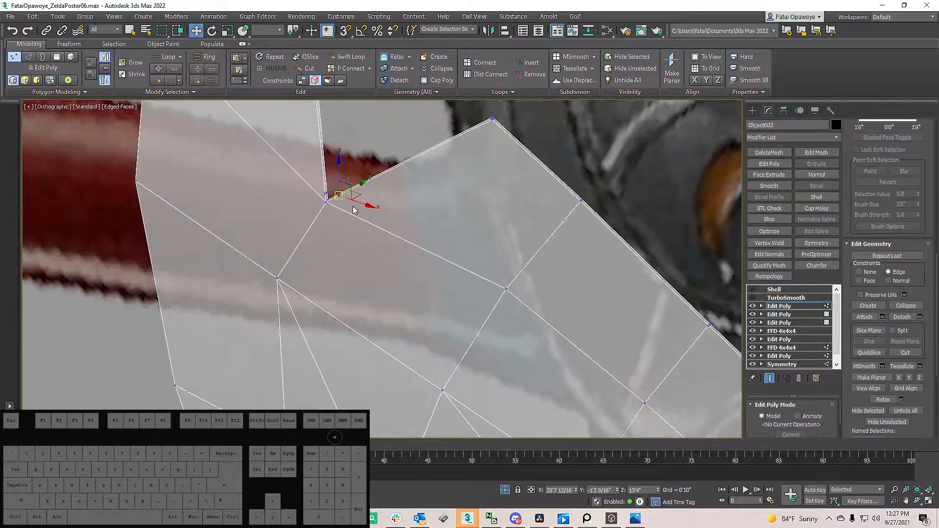
{"action": "middle_click_drag", "start_coordinate": [657, 349], "coordinate": [576, 316]}
{"action": "left_click", "coordinate": [584, 335], "text": "ctrl"}
{"action": "right_click", "coordinate": [449, 240]}
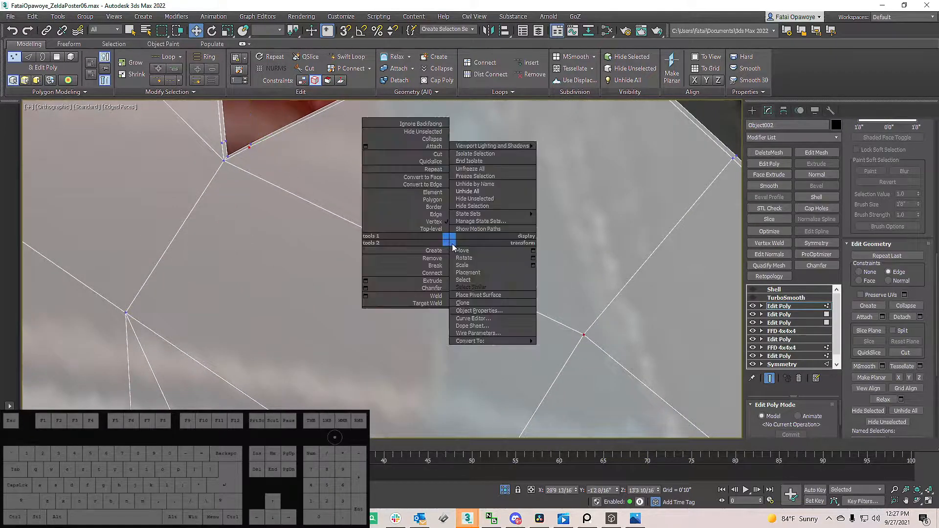
{"action": "left_click", "coordinate": [365, 281]}
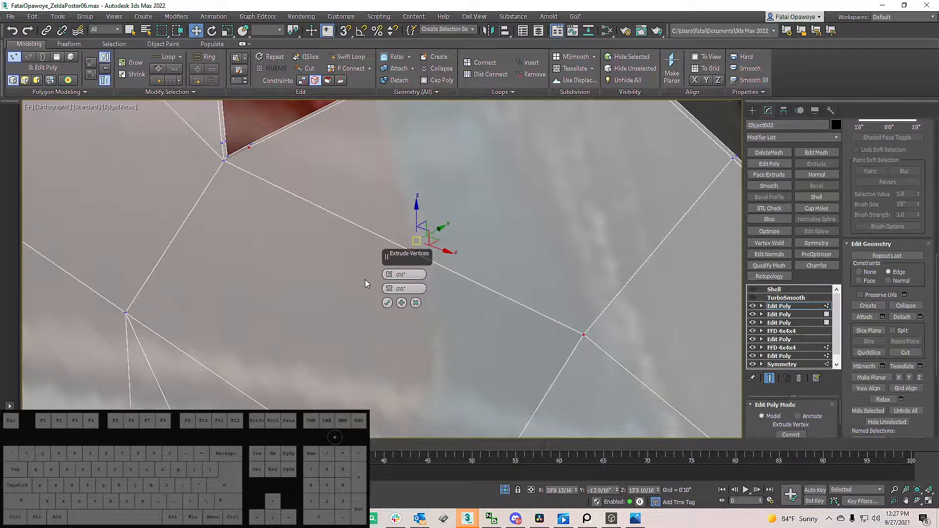
{"action": "left_click", "coordinate": [416, 303]}
{"action": "right_click", "coordinate": [324, 175]}
{"action": "left_click", "coordinate": [253, 202]}
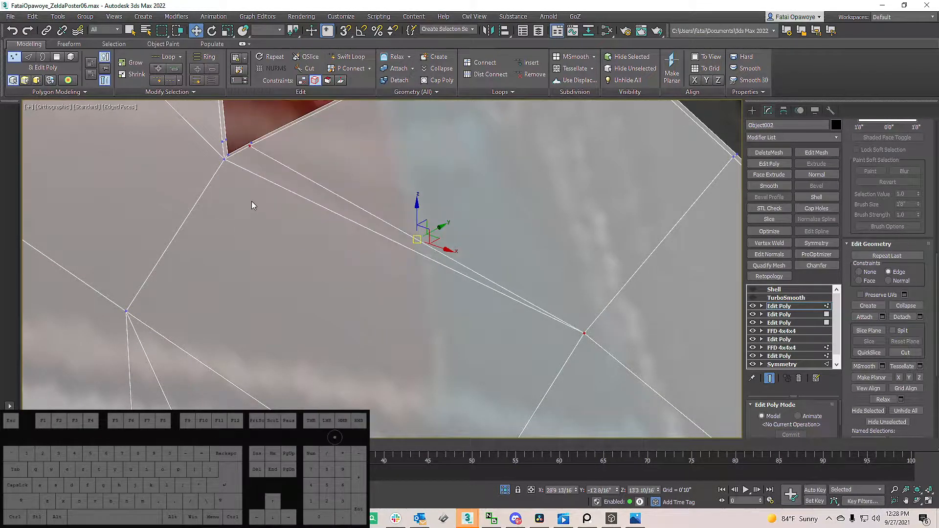
Step: Connect the rim vertex just left of the notch corner to the vertex on the guard's outer left border
{"action": "scroll", "coordinate": [243, 138], "scroll_direction": "up", "scroll_amount": 5}
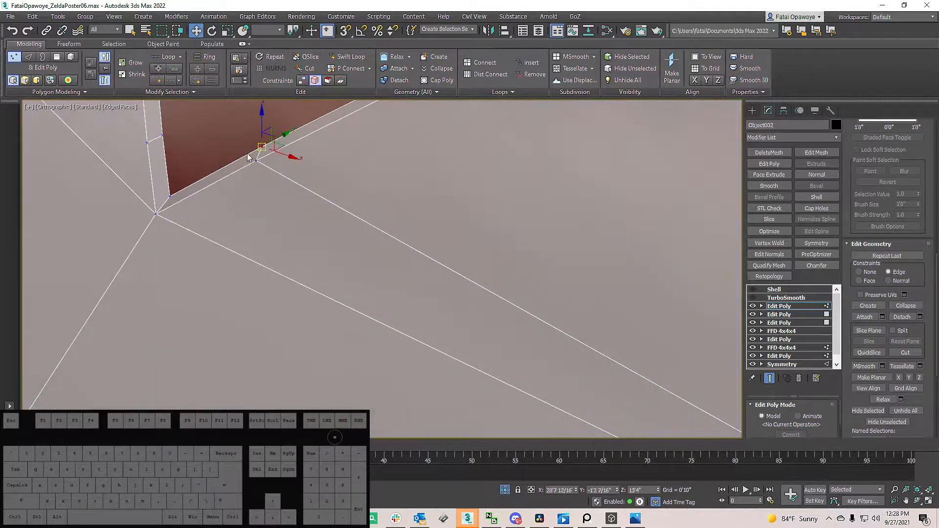
{"action": "scroll", "coordinate": [254, 150], "scroll_direction": "down", "scroll_amount": 6}
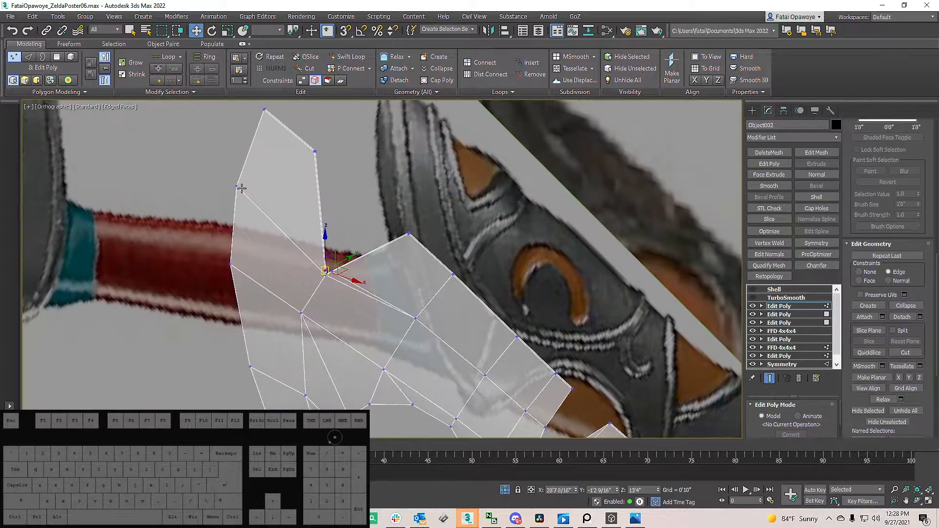
{"action": "scroll", "coordinate": [226, 186], "scroll_direction": "up", "scroll_amount": 2, "text": "ctrl"}
{"action": "left_click", "coordinate": [243, 186], "text": "ctrl"}
{"action": "right_click", "coordinate": [273, 197]}
{"action": "left_click", "coordinate": [251, 231]}
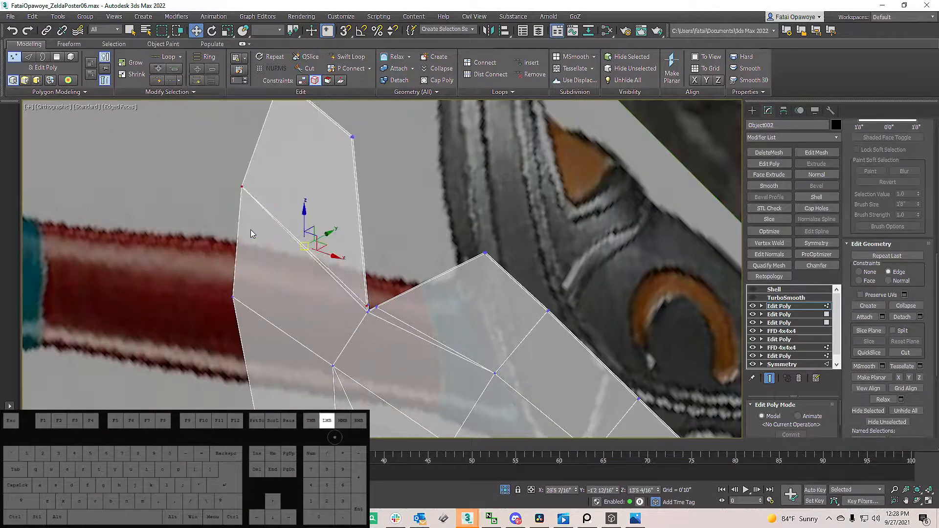
Step: Slide the rim vertices on both sides of the notch closer to its corner, using Local Aligned coordinates
{"action": "scroll", "coordinate": [377, 292], "scroll_direction": "up", "scroll_amount": 6}
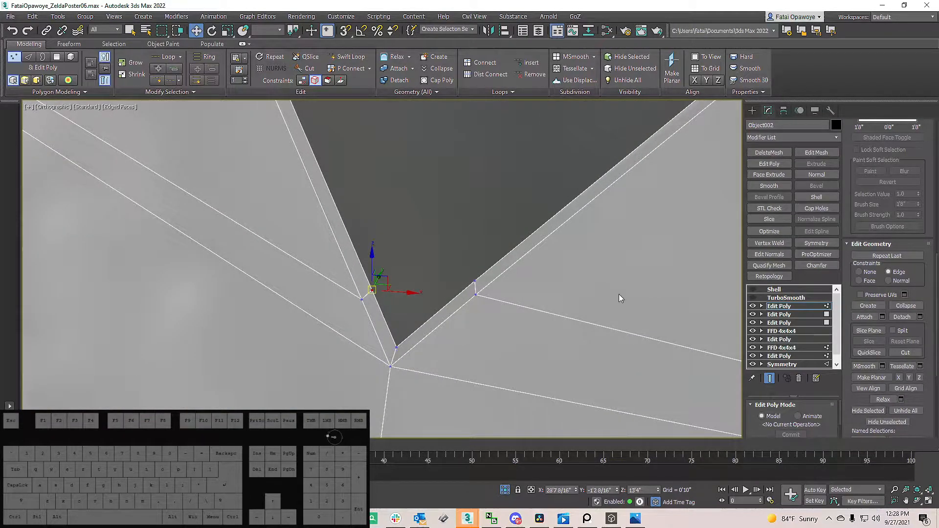
{"action": "left_click_drag", "start_coordinate": [375, 269], "coordinate": [391, 302]}
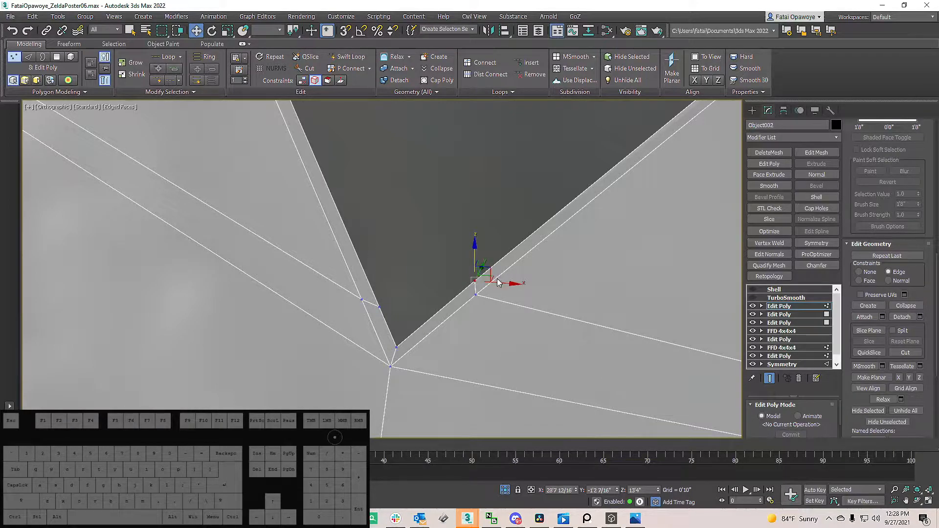
{"action": "left_click", "coordinate": [473, 257]}
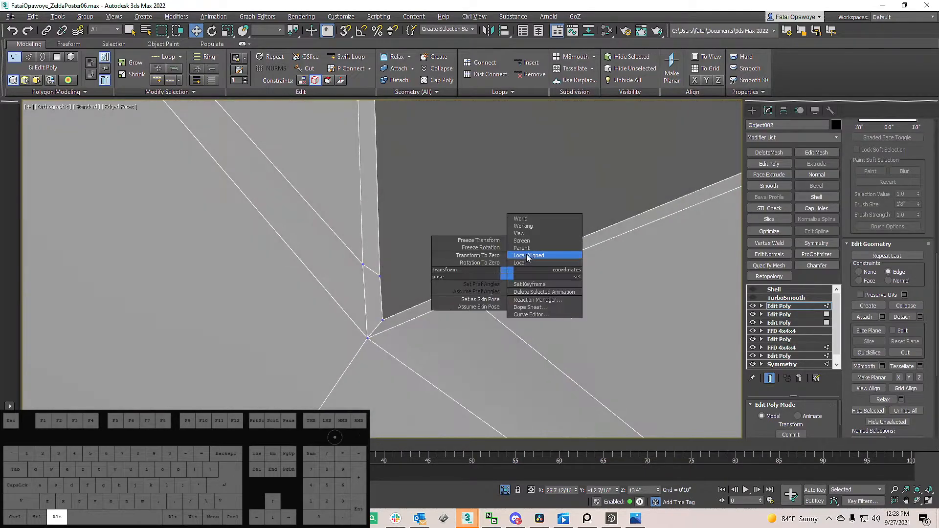
{"action": "middle_click_drag", "start_coordinate": [476, 277], "coordinate": [485, 274], "text": "alt"}
{"action": "left_click_drag", "start_coordinate": [446, 302], "coordinate": [422, 311]}
{"action": "middle_click_drag", "start_coordinate": [455, 303], "coordinate": [478, 309], "text": "alt"}
Step: Turn on TurboSmooth and hide the edged faces to examine the smoothed notch corner
{"action": "left_click", "coordinate": [753, 298]}
{"action": "middle_click_drag", "start_coordinate": [610, 275], "coordinate": [498, 288], "text": "alt"}
{"action": "key", "text": "F4"}
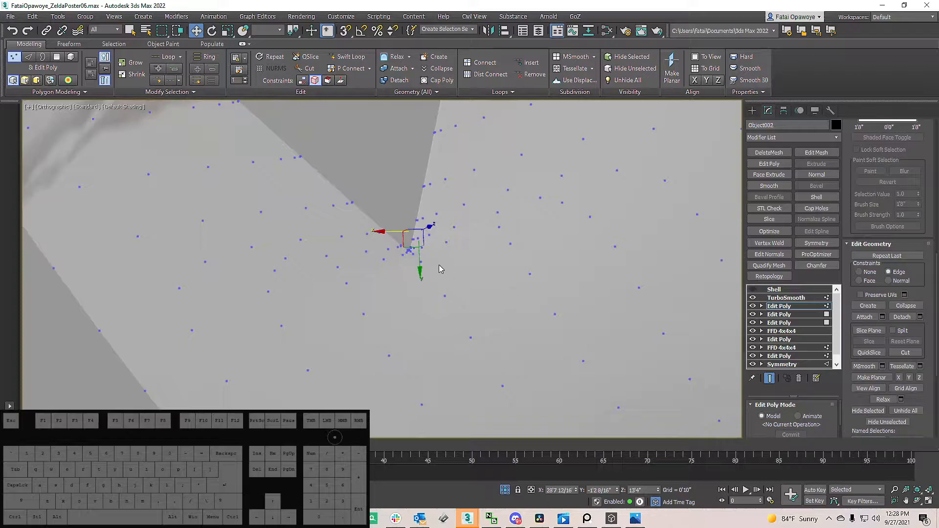
Step: Turn the Shell modifier back on and move TurboSmooth above it in the guard's modifier stack
{"action": "scroll", "coordinate": [442, 269], "scroll_direction": "down", "scroll_amount": 6}
{"action": "middle_click_drag", "start_coordinate": [429, 257], "coordinate": [412, 233], "text": "alt"}
{"action": "middle_click_drag", "start_coordinate": [412, 232], "coordinate": [451, 250], "text": "alt"}
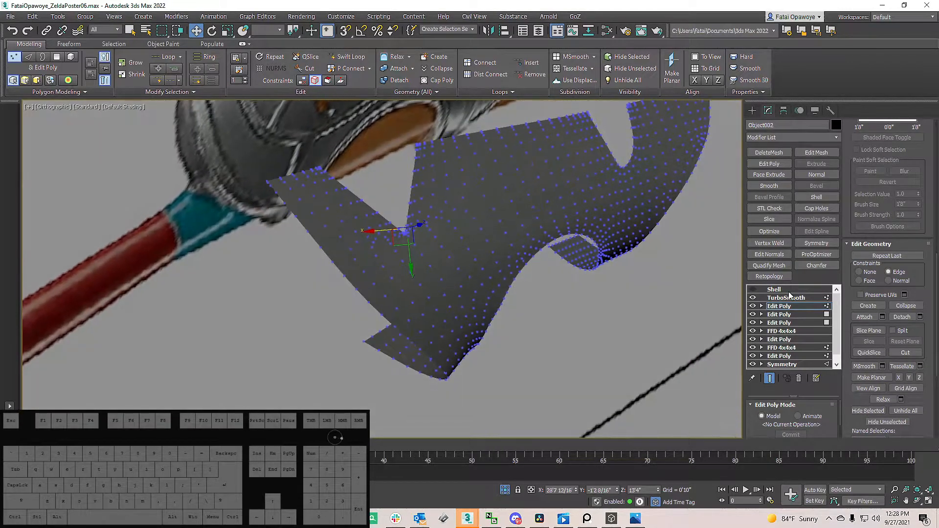
{"action": "left_click", "coordinate": [753, 290]}
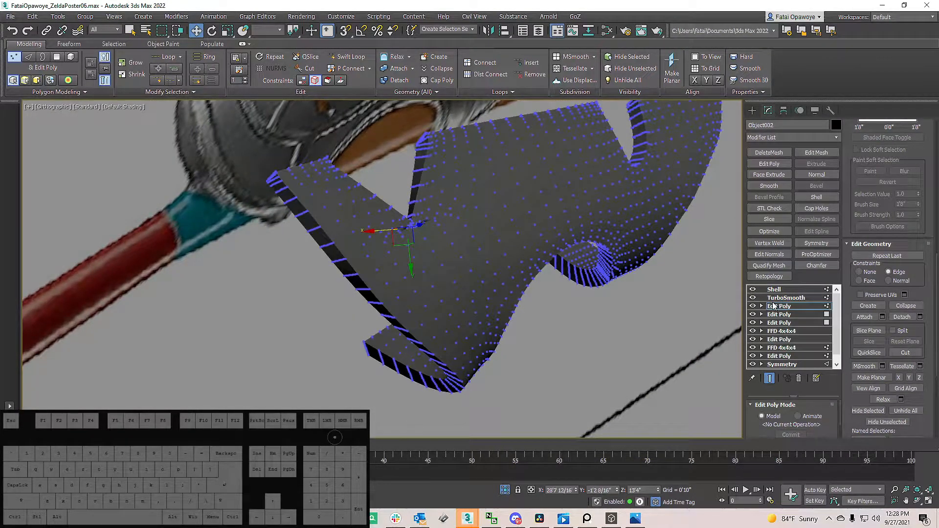
{"action": "left_click", "coordinate": [774, 290]}
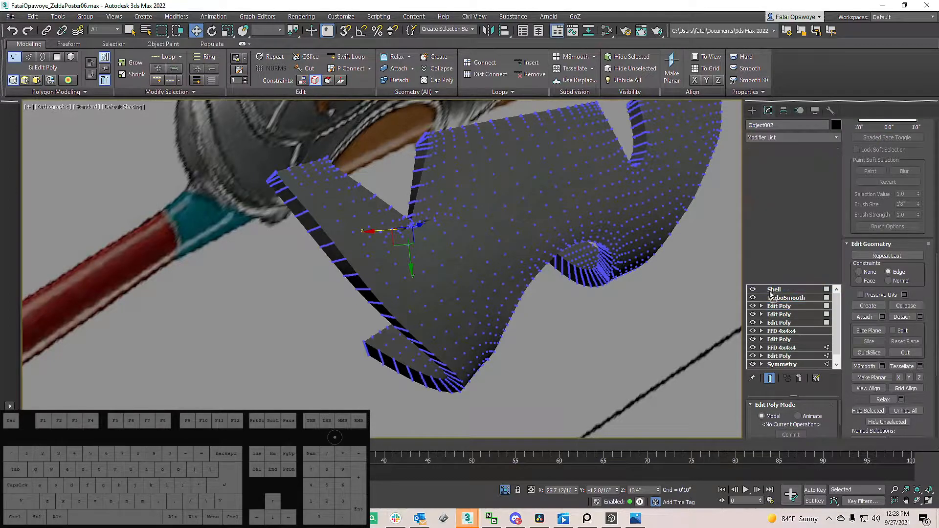
{"action": "left_click", "coordinate": [780, 298]}
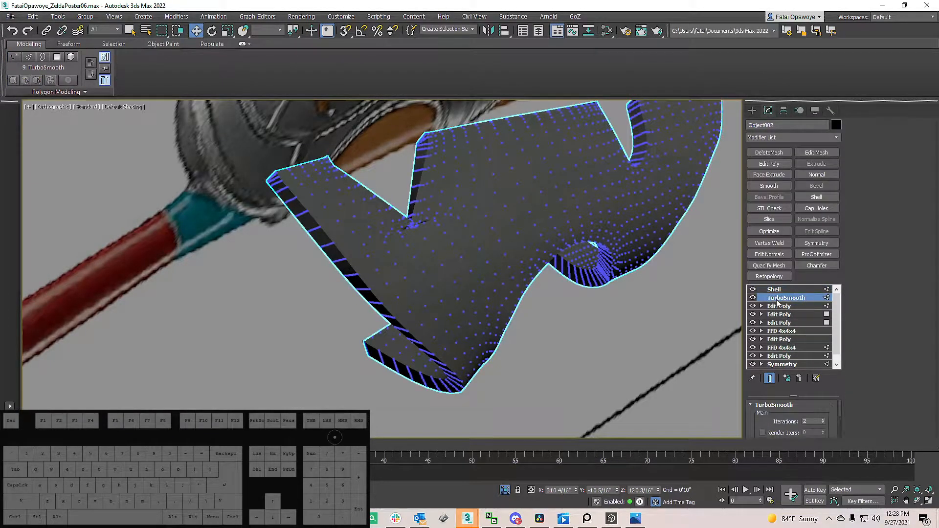
{"action": "left_click_drag", "start_coordinate": [775, 292], "coordinate": [775, 288]}
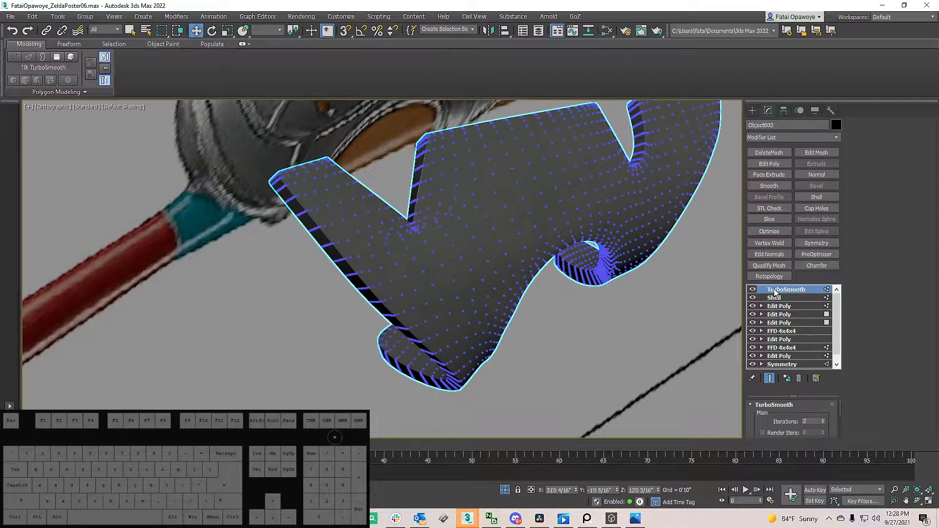
Step: Reduce the guard's TurboSmooth iterations to 1
{"action": "scroll", "coordinate": [418, 210], "scroll_direction": "down", "scroll_amount": 5}
{"action": "middle_click_drag", "start_coordinate": [418, 200], "coordinate": [474, 237], "text": "alt"}
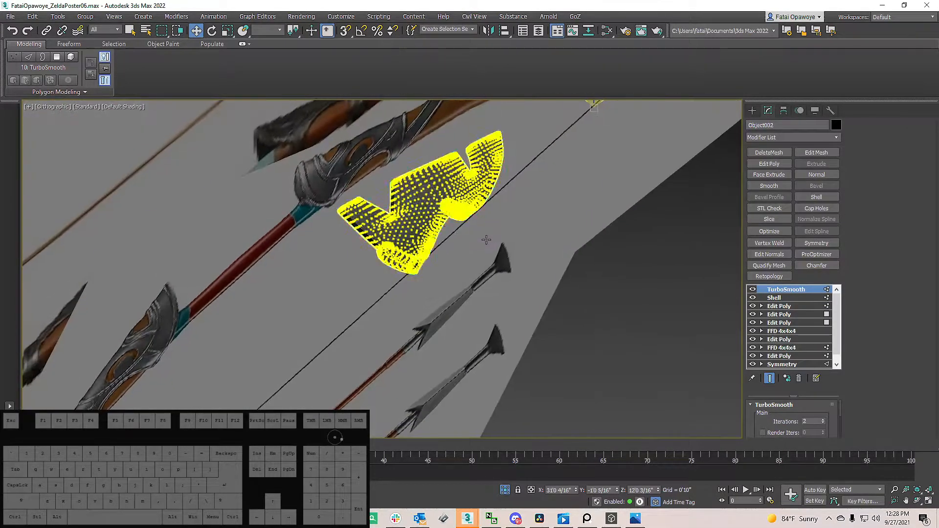
{"action": "left_click", "coordinate": [473, 236]}
{"action": "scroll", "coordinate": [433, 208], "scroll_direction": "up", "scroll_amount": 5}
{"action": "left_click", "coordinate": [341, 200]}
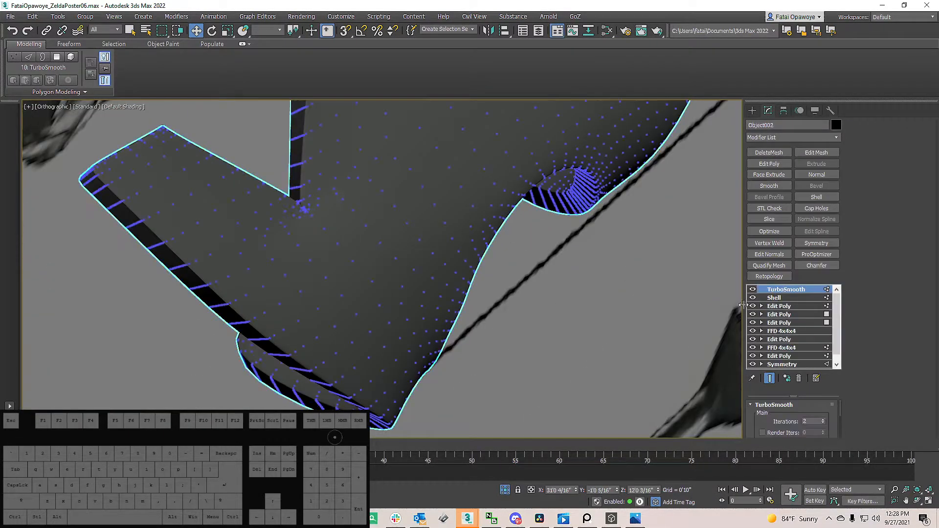
{"action": "left_click", "coordinate": [823, 424]}
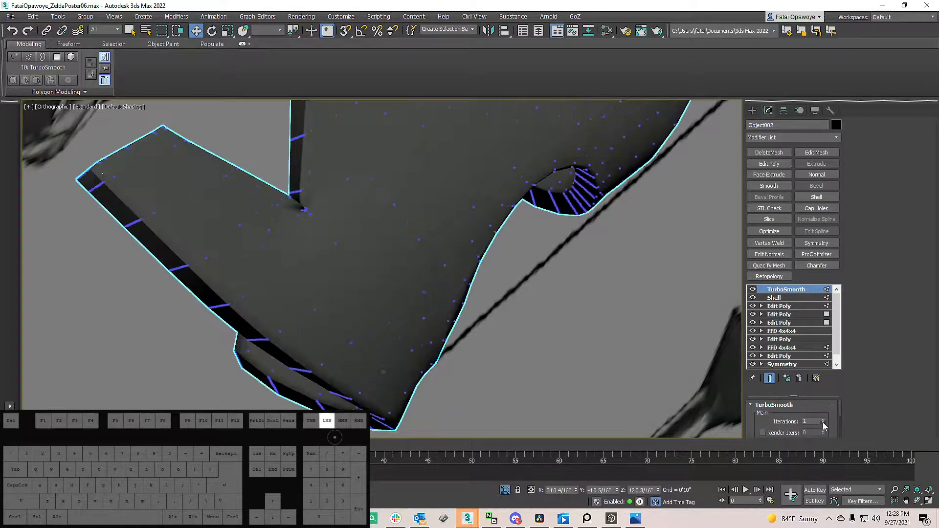
Step: Slightly reduce the Shell modifier's outer amount to thin the guard
{"action": "left_click", "coordinate": [776, 297]}
{"action": "left_click", "coordinate": [783, 308]}
{"action": "middle_click_drag", "start_coordinate": [494, 215], "coordinate": [235, 190], "text": "alt"}
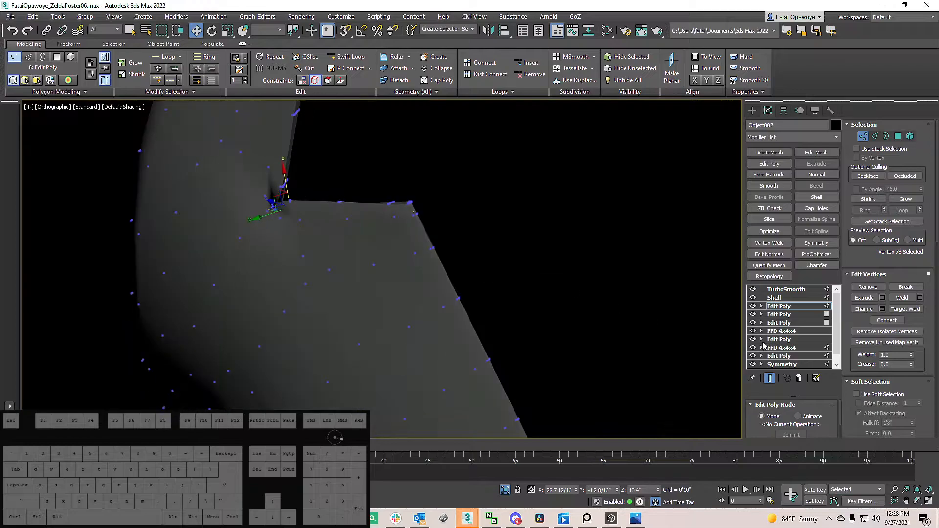
{"action": "left_click", "coordinate": [775, 298]}
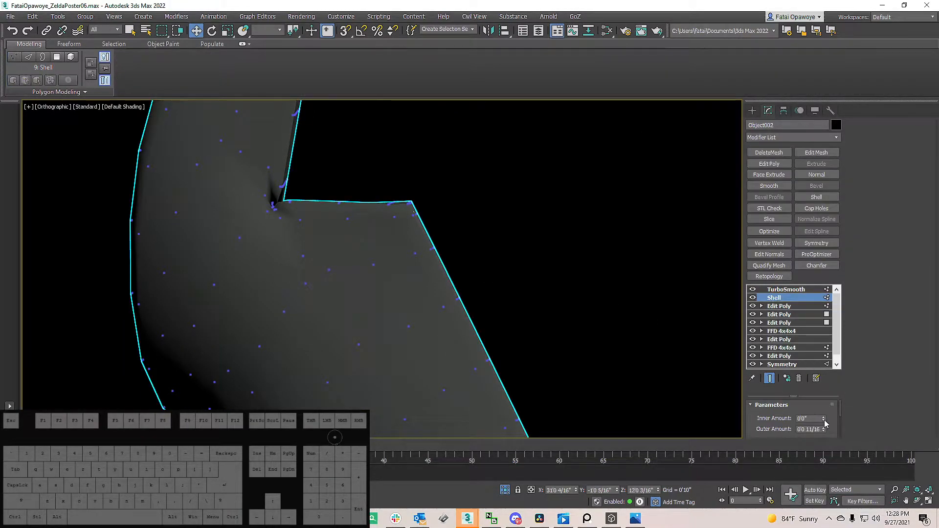
{"action": "left_click_drag", "start_coordinate": [823, 428], "coordinate": [833, 450]}
Step: Turn off TurboSmooth and Shell and show edged faces to expose the base mesh around the notch corner
{"action": "left_click", "coordinate": [775, 307]}
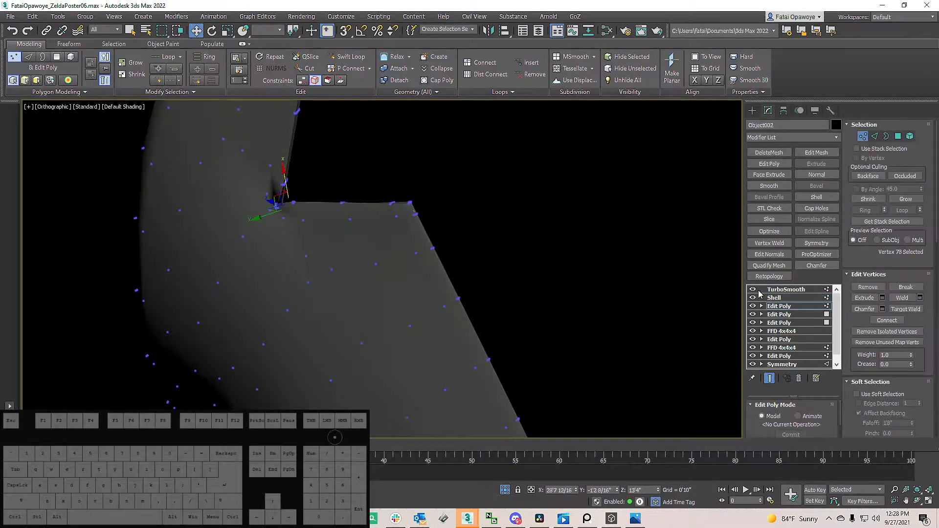
{"action": "left_click", "coordinate": [762, 289]}
{"action": "left_click", "coordinate": [753, 290]}
{"action": "left_click", "coordinate": [754, 298]}
{"action": "middle_click_drag", "start_coordinate": [421, 255], "coordinate": [412, 177], "text": "alt"}
{"action": "scroll", "coordinate": [412, 177], "scroll_direction": "down", "scroll_amount": 3}
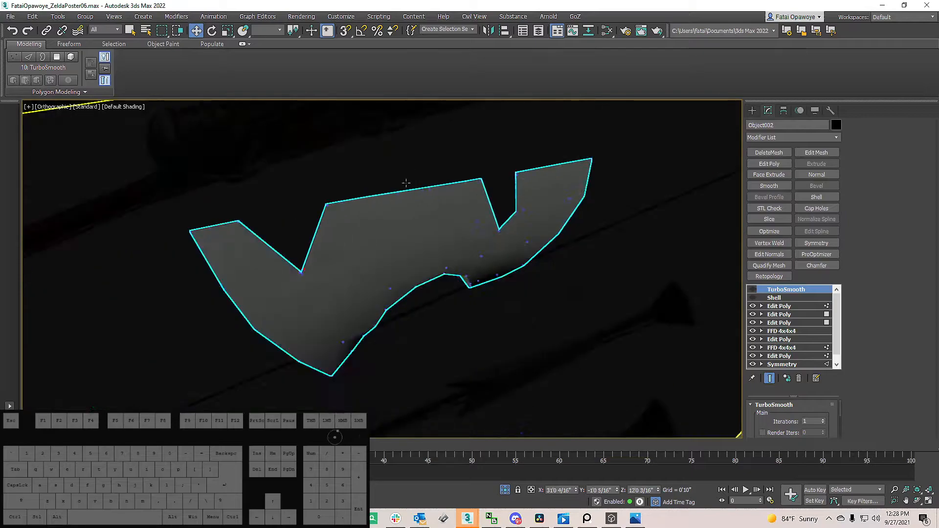
{"action": "scroll", "coordinate": [285, 276], "scroll_direction": "up", "scroll_amount": 4}
{"action": "scroll", "coordinate": [348, 269], "scroll_direction": "up", "scroll_amount": 4}
{"action": "middle_click_drag", "start_coordinate": [348, 270], "coordinate": [338, 246]}
{"action": "scroll", "coordinate": [340, 269], "scroll_direction": "down", "scroll_amount": 4}
{"action": "key", "text": "F4"}
{"action": "scroll", "coordinate": [324, 268], "scroll_direction": "up", "scroll_amount": 6}
{"action": "scroll", "coordinate": [317, 235], "scroll_direction": "up", "scroll_amount": 3}
{"action": "key", "text": "1"}
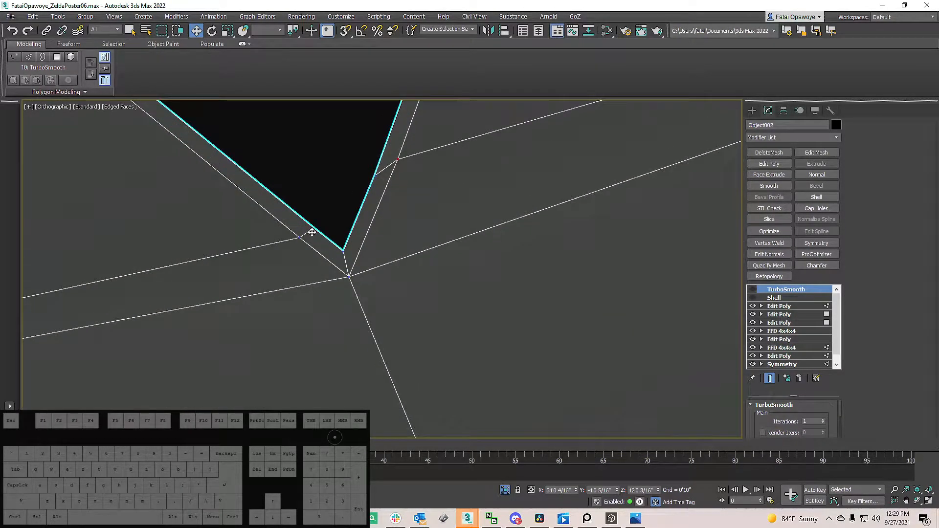
Step: In the upper Edit Poly, slide the short edge beside the notch corner closer to the rim
{"action": "left_click", "coordinate": [788, 306]}
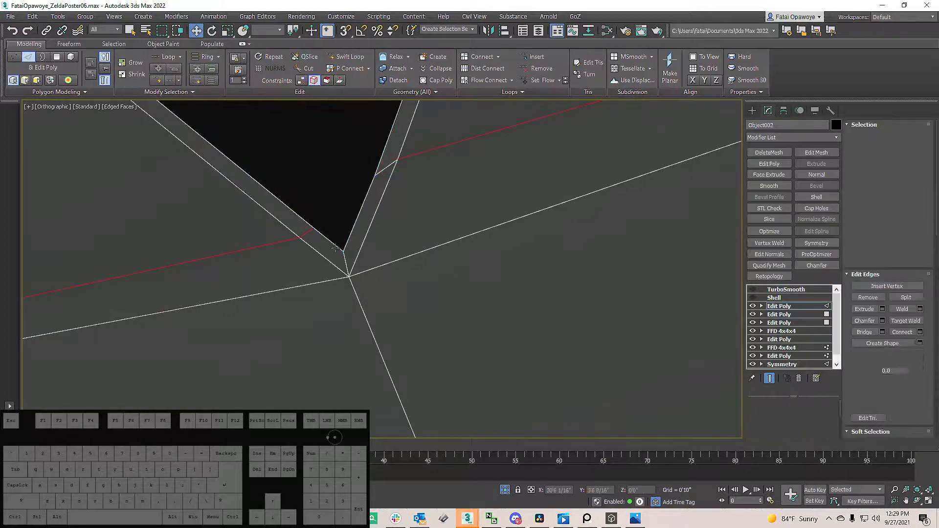
{"action": "middle_click_drag", "start_coordinate": [308, 231], "coordinate": [311, 230]}
{"action": "right_click", "coordinate": [310, 230], "text": "alt"}
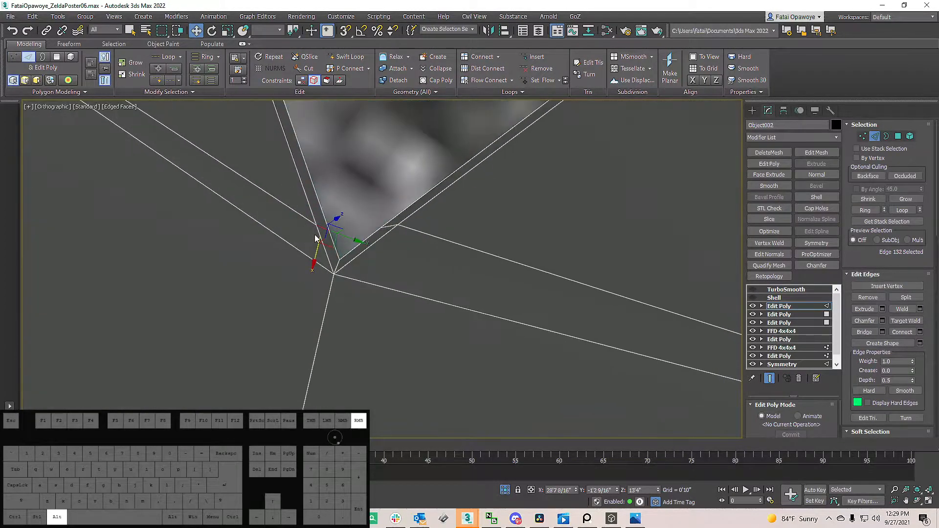
{"action": "left_click", "coordinate": [335, 221], "text": "alt"}
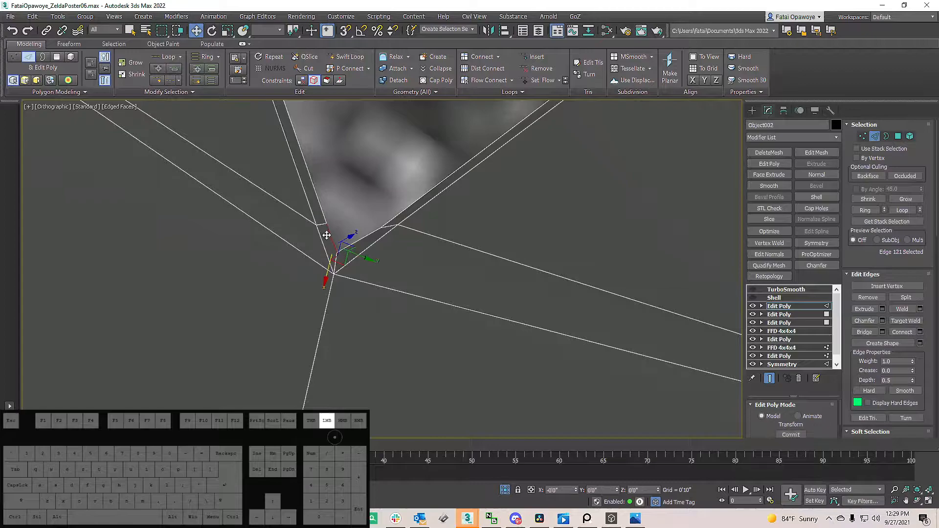
{"action": "key", "text": "ctrl+z"}
{"action": "left_click_drag", "start_coordinate": [323, 229], "coordinate": [323, 216]}
{"action": "mouse_move", "coordinate": [323, 215]}
{"action": "middle_mouse_down", "text": "alt"}
{"action": "mouse_move", "coordinate": [399, 258]}
{"action": "mouse_move", "coordinate": [285, 241]}
{"action": "mouse_move", "coordinate": [230, 218]}
{"action": "mouse_move", "coordinate": [235, 207]}
{"action": "mouse_move", "coordinate": [317, 220]}
{"action": "middle_mouse_up", "text": "alt"}
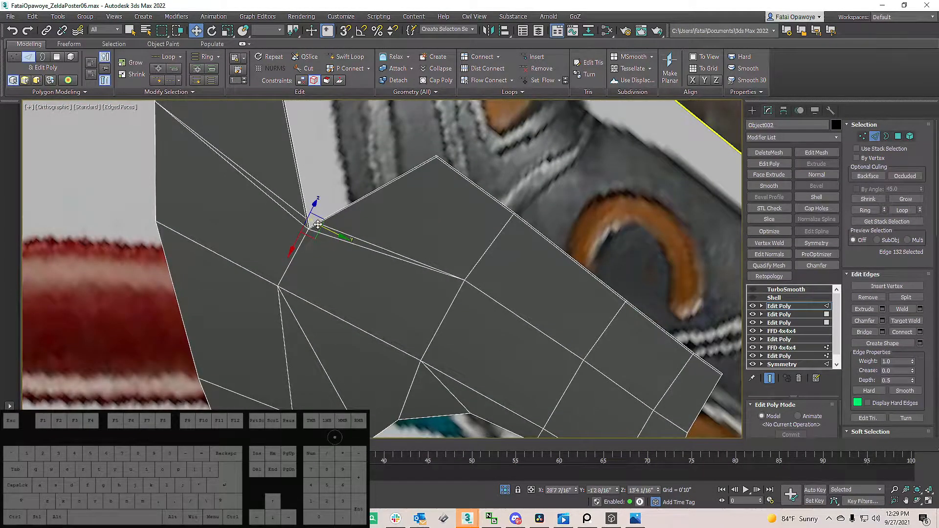
Step: Switch Shell and TurboSmooth on and off in turn to check the notch corner's thickness and smoothing
{"action": "scroll", "coordinate": [449, 268], "scroll_direction": "up", "scroll_amount": 2}
{"action": "scroll", "coordinate": [449, 268], "scroll_direction": "down", "scroll_amount": 4}
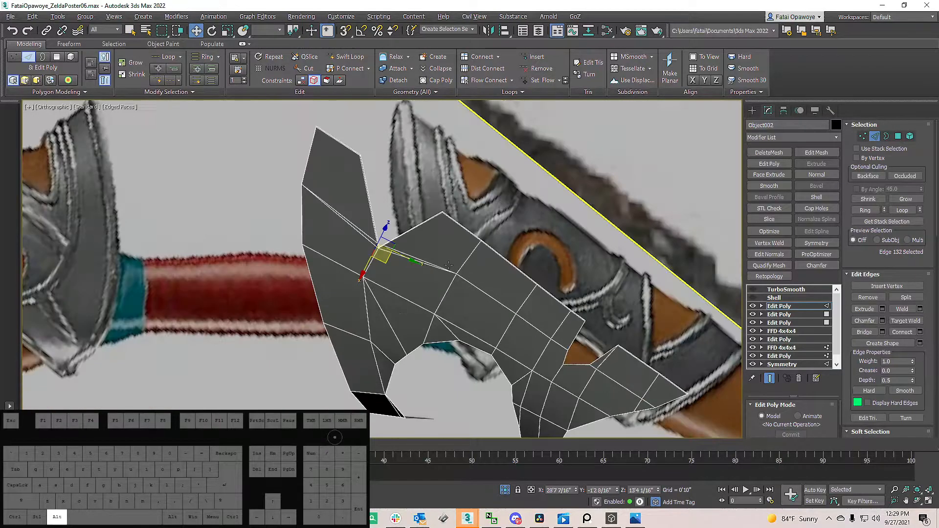
{"action": "middle_click_drag", "start_coordinate": [449, 268], "coordinate": [401, 248], "text": "alt"}
{"action": "scroll", "coordinate": [401, 248], "scroll_direction": "up", "scroll_amount": 4}
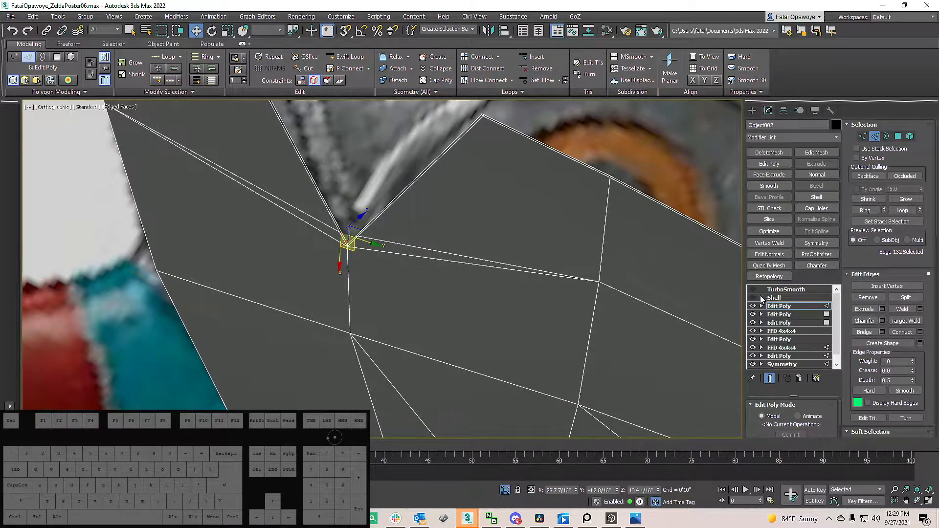
{"action": "left_click", "coordinate": [753, 298]}
{"action": "scroll", "coordinate": [406, 208], "scroll_direction": "up", "scroll_amount": 2}
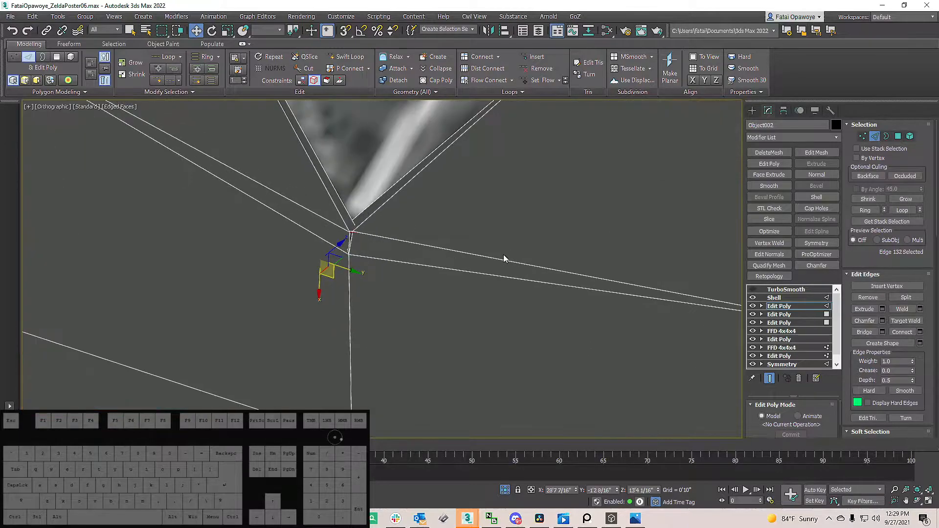
{"action": "left_click", "coordinate": [754, 298]}
{"action": "left_click", "coordinate": [753, 290]}
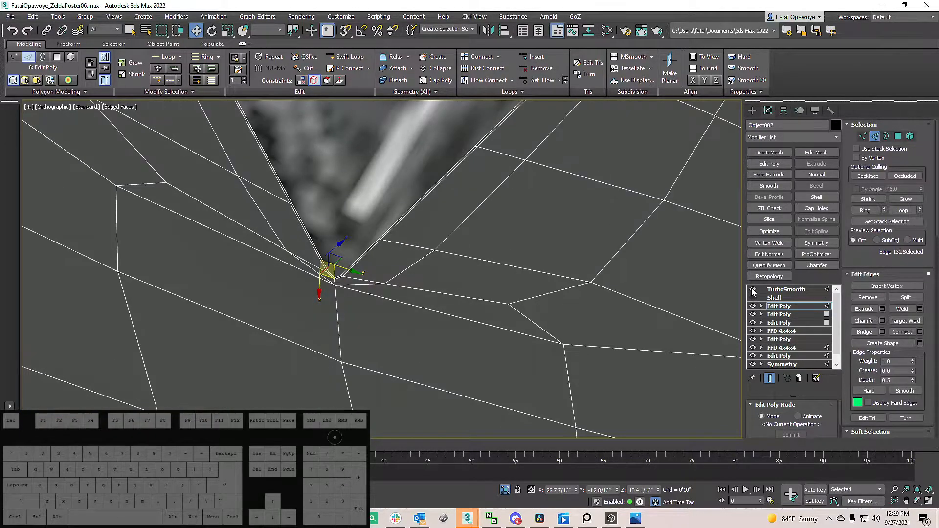
{"action": "middle_click_drag", "start_coordinate": [386, 293], "coordinate": [378, 247], "text": "alt"}
{"action": "scroll", "coordinate": [286, 209], "scroll_direction": "up", "scroll_amount": 8}
{"action": "left_click", "coordinate": [754, 290]}
{"action": "middle_click_drag", "start_coordinate": [528, 269], "coordinate": [408, 216], "text": "alt"}
{"action": "scroll", "coordinate": [348, 236], "scroll_direction": "down", "scroll_amount": 5}
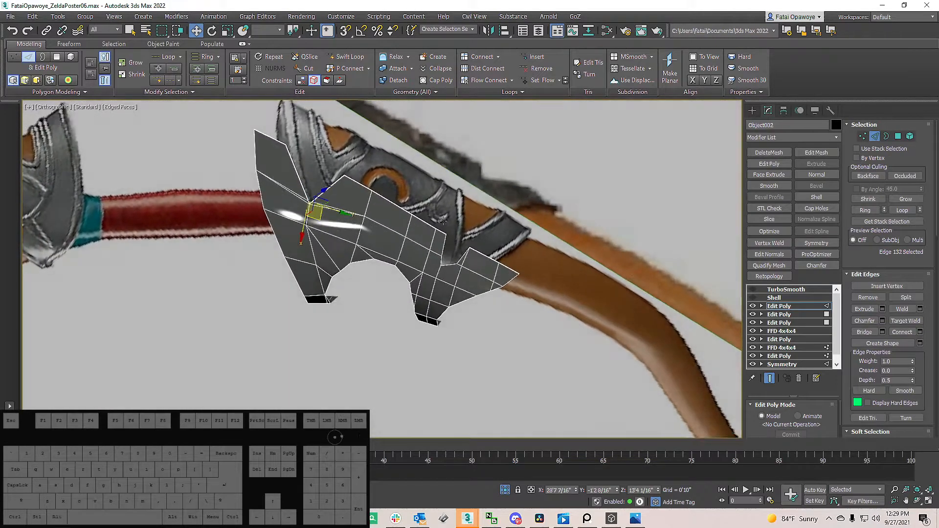
Step: Compare the guard mesh with the bow reference from the front and from angled views
{"action": "key", "text": "f"}
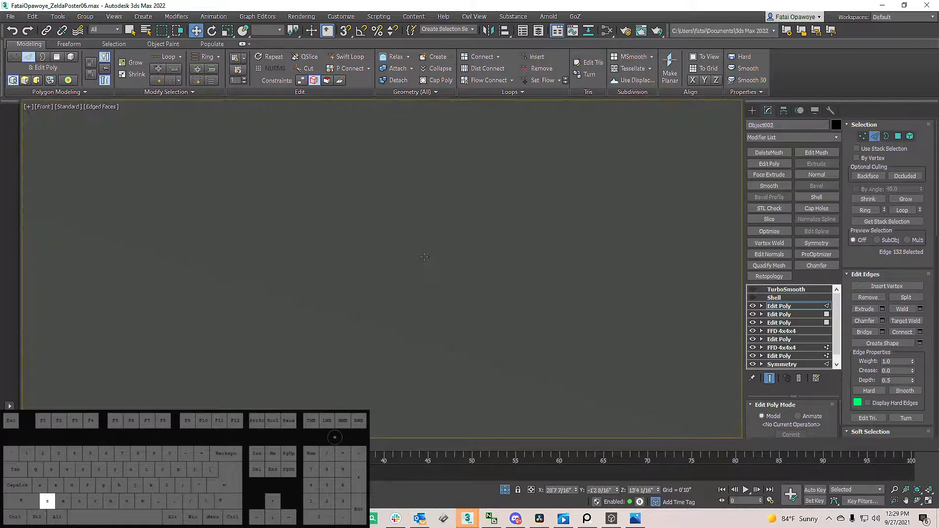
{"action": "scroll", "coordinate": [386, 240], "scroll_direction": "down", "scroll_amount": 5}
{"action": "mouse_move", "coordinate": [386, 239]}
{"action": "middle_mouse_down"}
{"action": "mouse_move", "coordinate": [293, 194]}
{"action": "mouse_move", "coordinate": [338, 191]}
{"action": "mouse_move", "coordinate": [367, 228]}
{"action": "mouse_move", "coordinate": [355, 263]}
{"action": "mouse_move", "coordinate": [456, 258]}
{"action": "mouse_move", "coordinate": [437, 263]}
{"action": "mouse_move", "coordinate": [446, 251]}
{"action": "mouse_move", "coordinate": [437, 288]}
{"action": "middle_mouse_up"}
{"action": "scroll", "coordinate": [313, 203], "scroll_direction": "down", "scroll_amount": 1}
{"action": "scroll", "coordinate": [372, 215], "scroll_direction": "down", "scroll_amount": 1}
{"action": "scroll", "coordinate": [368, 228], "scroll_direction": "down", "scroll_amount": 2}
{"action": "key", "text": "F3"}
{"action": "key", "text": "F3"}
{"action": "scroll", "coordinate": [351, 229], "scroll_direction": "up", "scroll_amount": 1}
{"action": "scroll", "coordinate": [362, 253], "scroll_direction": "down", "scroll_amount": 2}
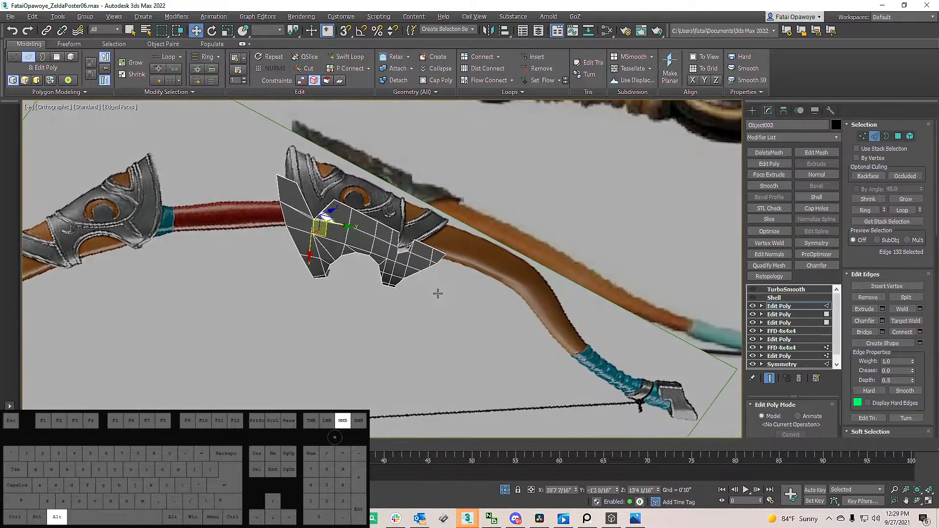
{"action": "scroll", "coordinate": [320, 219], "scroll_direction": "up", "scroll_amount": 4}
{"action": "scroll", "coordinate": [350, 238], "scroll_direction": "down", "scroll_amount": 3}
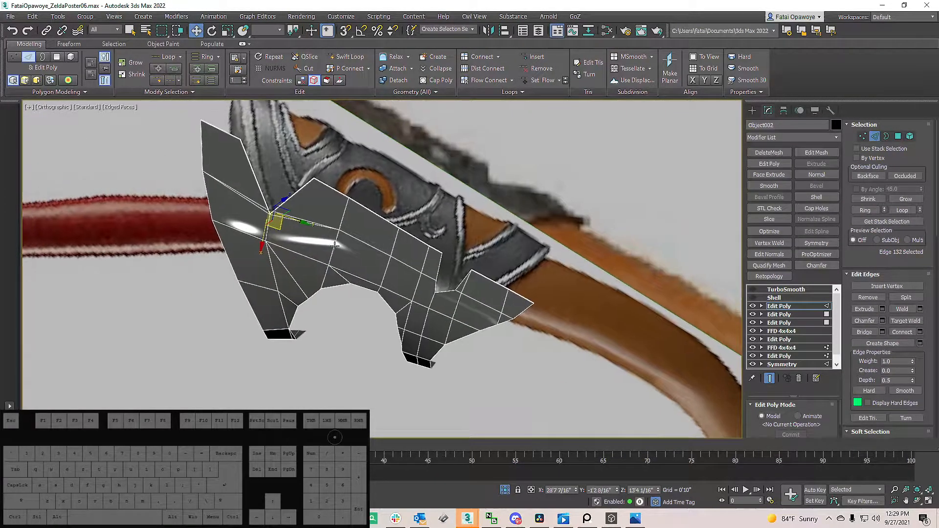
{"action": "left_click", "coordinate": [752, 110]}
{"action": "mouse_move", "coordinate": [343, 230]}
{"action": "middle_mouse_down", "text": "alt"}
{"action": "mouse_move", "coordinate": [329, 220]}
{"action": "mouse_move", "coordinate": [368, 217]}
{"action": "mouse_move", "coordinate": [353, 236]}
{"action": "mouse_move", "coordinate": [334, 229]}
{"action": "middle_mouse_up", "text": "alt"}
{"action": "scroll", "coordinate": [357, 230], "scroll_direction": "up", "scroll_amount": 3}
{"action": "scroll", "coordinate": [354, 237], "scroll_direction": "down", "scroll_amount": 2}
{"action": "scroll", "coordinate": [342, 241], "scroll_direction": "up", "scroll_amount": 2}
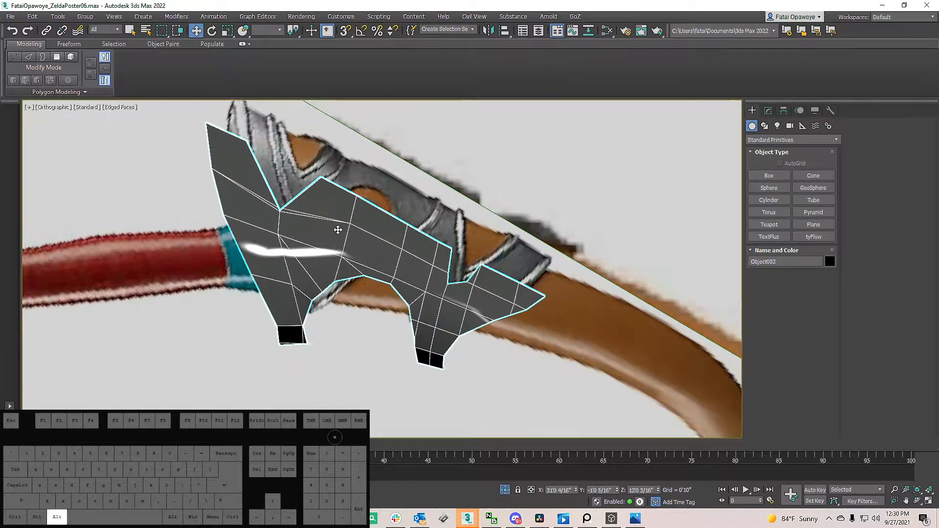
Step: Make the guard see-through and add another Edit Poly modifier beneath Shell in its stack
{"action": "key", "text": "alt+x"}
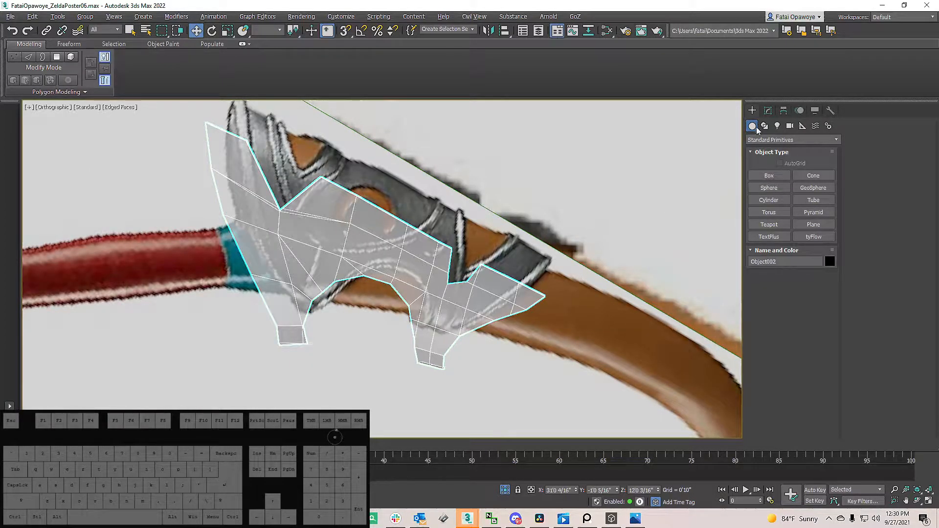
{"action": "left_click", "coordinate": [768, 111]}
{"action": "left_click", "coordinate": [779, 315]}
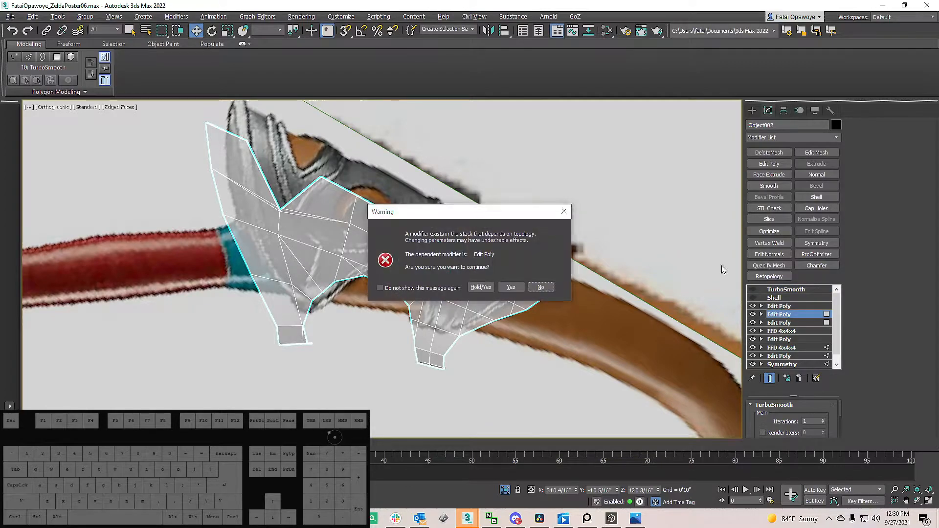
{"action": "left_click", "coordinate": [563, 212]}
{"action": "left_click", "coordinate": [769, 164]}
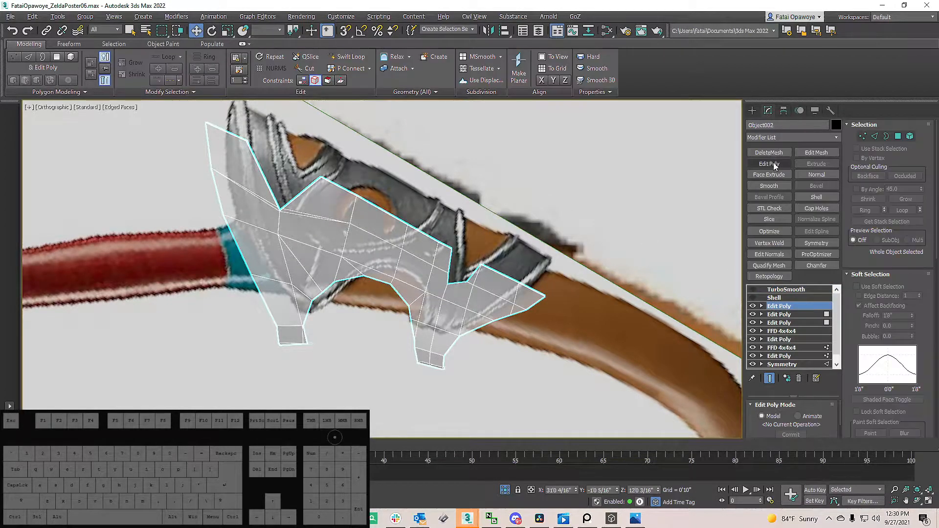
{"action": "scroll", "coordinate": [812, 326], "scroll_direction": "down", "scroll_amount": 1}
{"action": "left_click_drag", "start_coordinate": [837, 314], "coordinate": [839, 305]}
{"action": "scroll", "coordinate": [437, 244], "scroll_direction": "down", "scroll_amount": 4}
{"action": "middle_click_drag", "start_coordinate": [437, 245], "coordinate": [417, 244], "text": "alt"}
{"action": "scroll", "coordinate": [416, 244], "scroll_direction": "down", "scroll_amount": 6}
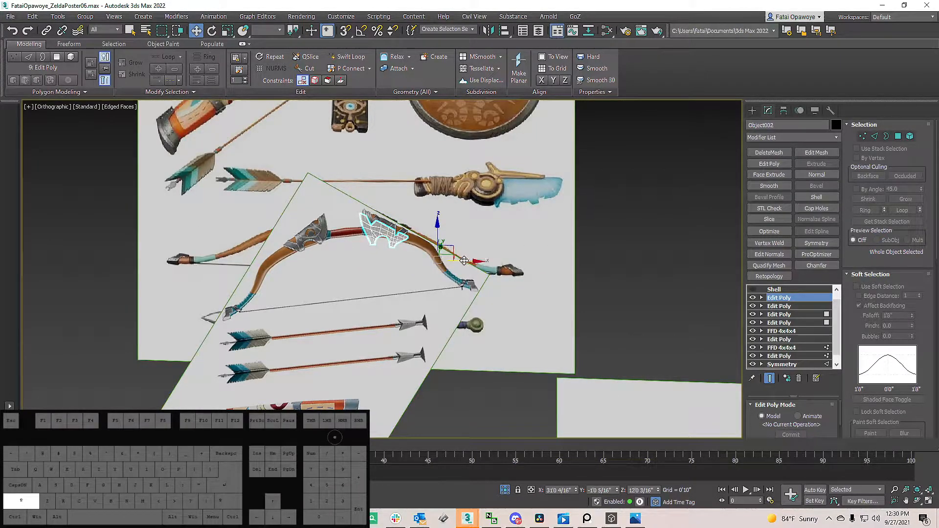
Step: Clone the guard as one independent copy placed in the empty space beyond the reference images
{"action": "left_click_drag", "start_coordinate": [463, 260], "coordinate": [702, 264], "text": "shift"}
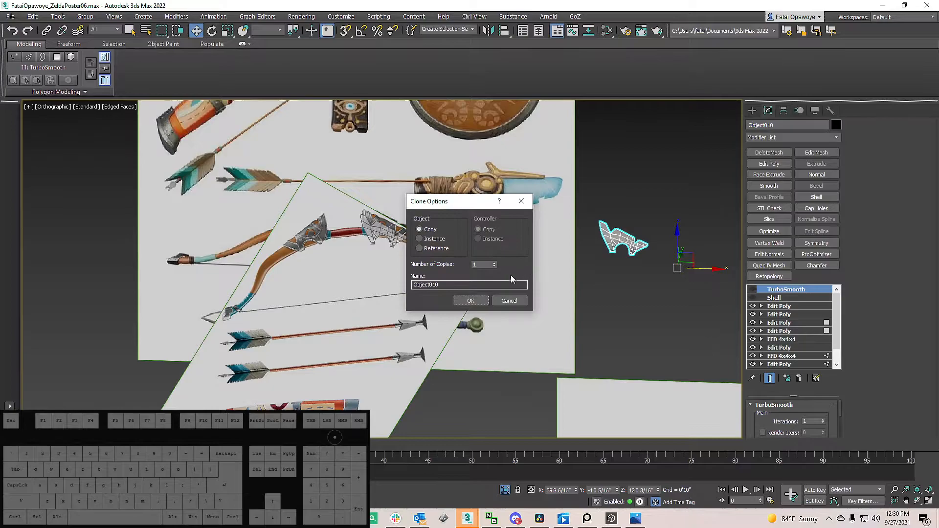
{"action": "left_click", "coordinate": [472, 302]}
{"action": "left_click", "coordinate": [650, 262]}
{"action": "left_click", "coordinate": [610, 230]}
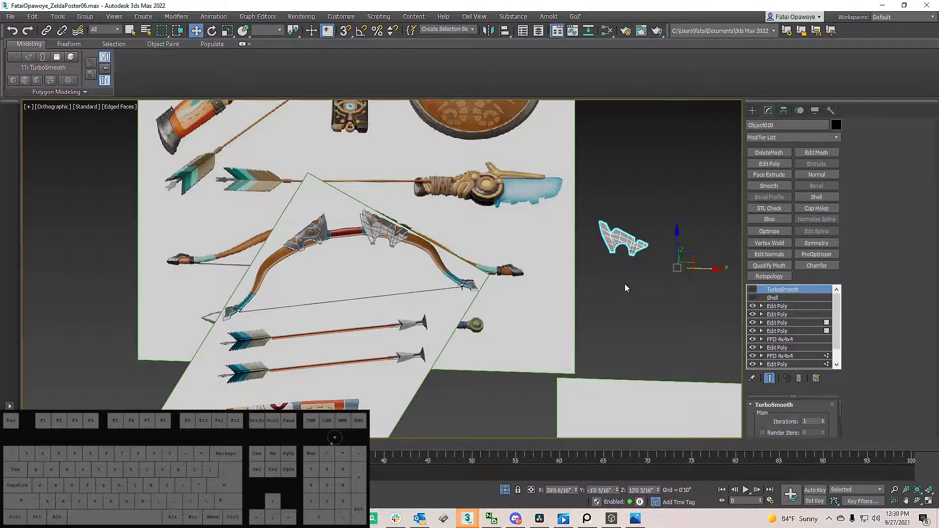
Step: Convert the original guard on the bow reference to an Editable Poly and display it see-through
{"action": "left_click", "coordinate": [380, 230]}
{"action": "right_click", "coordinate": [382, 231]}
{"action": "mouse_move", "coordinate": [440, 331]}
{"action": "key", "text": "alt+x"}
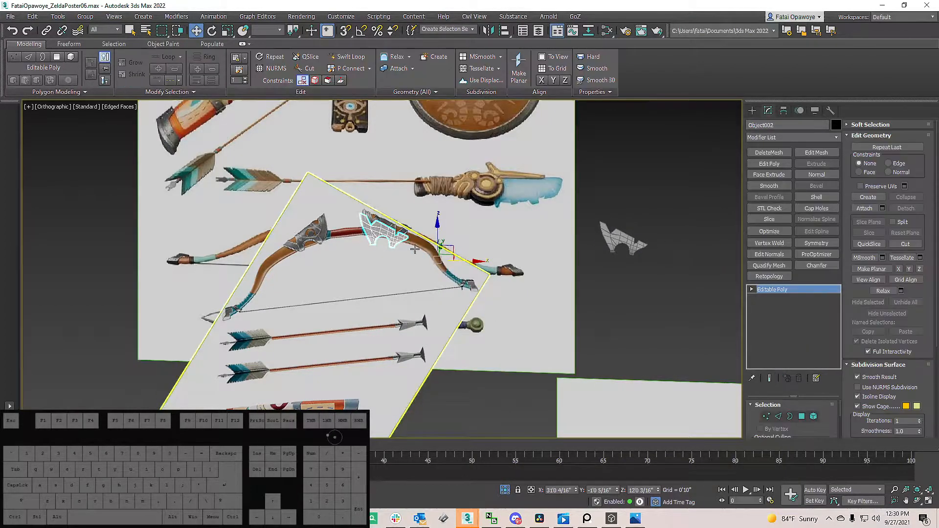
{"action": "scroll", "coordinate": [387, 240], "scroll_direction": "up", "scroll_amount": 7}
{"action": "middle_click_drag", "start_coordinate": [711, 273], "coordinate": [605, 271]}
{"action": "scroll", "coordinate": [419, 261], "scroll_direction": "down", "scroll_amount": 8}
{"action": "scroll", "coordinate": [291, 216], "scroll_direction": "up", "scroll_amount": 9}
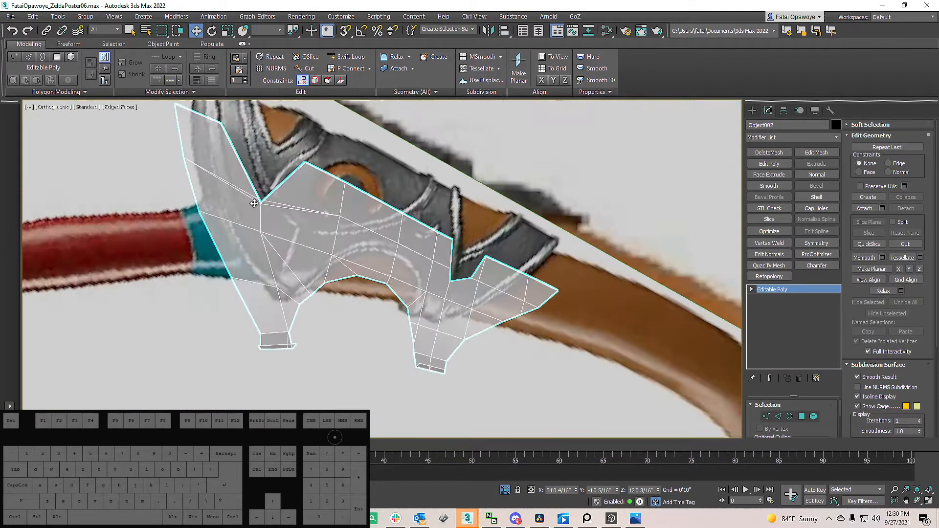
{"action": "scroll", "coordinate": [254, 203], "scroll_direction": "up", "scroll_amount": 8}
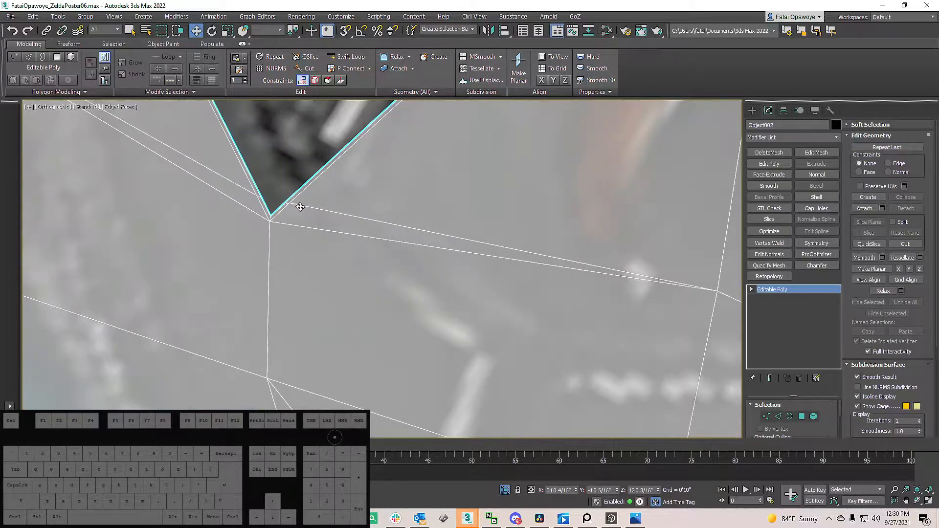
Step: Examine the guard's notch corner up close and compare the whole mesh with the bow reference from the front
{"action": "scroll", "coordinate": [298, 207], "scroll_direction": "up", "scroll_amount": 2}
{"action": "middle_click_drag", "start_coordinate": [298, 207], "coordinate": [310, 206]}
{"action": "scroll", "coordinate": [310, 210], "scroll_direction": "down", "scroll_amount": 3}
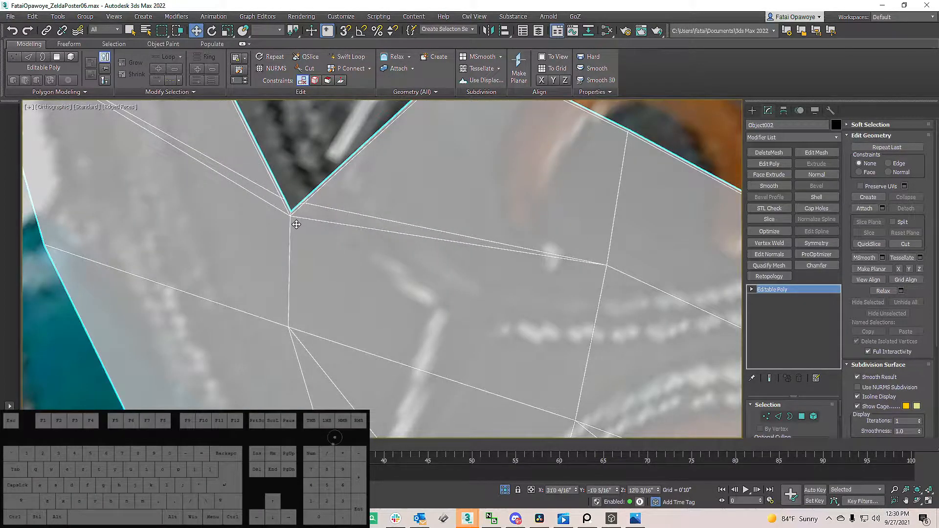
{"action": "scroll", "coordinate": [295, 210], "scroll_direction": "down", "scroll_amount": 4}
{"action": "scroll", "coordinate": [304, 242], "scroll_direction": "down", "scroll_amount": 3}
{"action": "middle_click_drag", "start_coordinate": [305, 251], "coordinate": [308, 195], "text": "alt"}
{"action": "scroll", "coordinate": [318, 217], "scroll_direction": "down", "scroll_amount": 2}
{"action": "key", "text": "f"}
{"action": "key", "text": "z"}
{"action": "scroll", "coordinate": [352, 238], "scroll_direction": "down", "scroll_amount": 4}
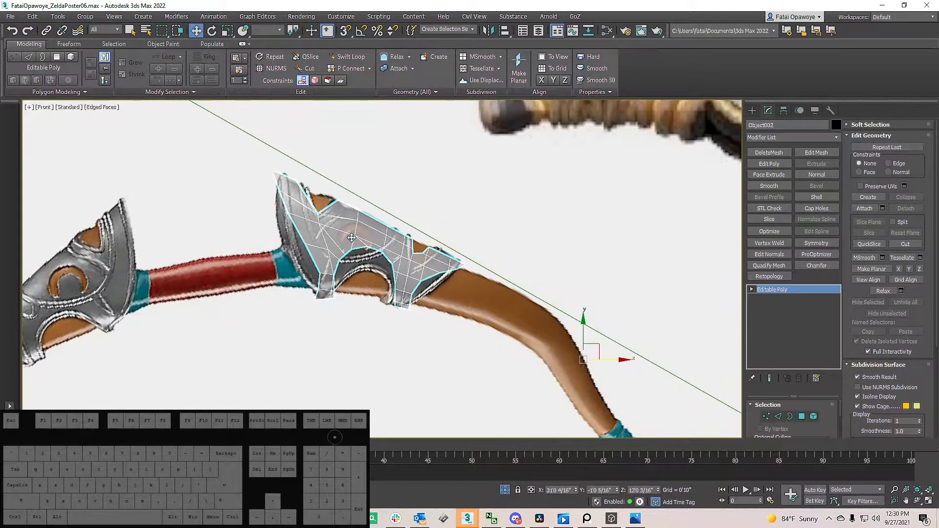
{"action": "scroll", "coordinate": [351, 238], "scroll_direction": "up", "scroll_amount": 4}
{"action": "left_click", "coordinate": [753, 110]}
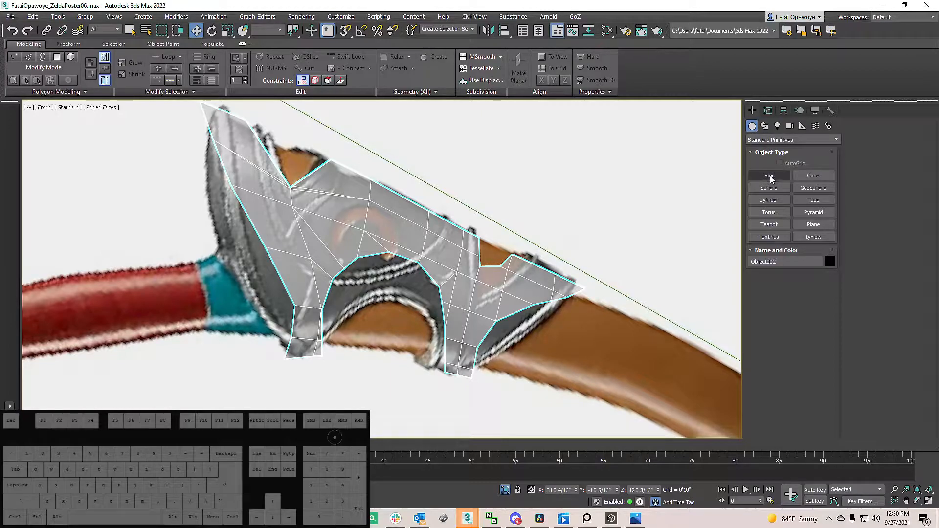
{"action": "left_click", "coordinate": [764, 126]}
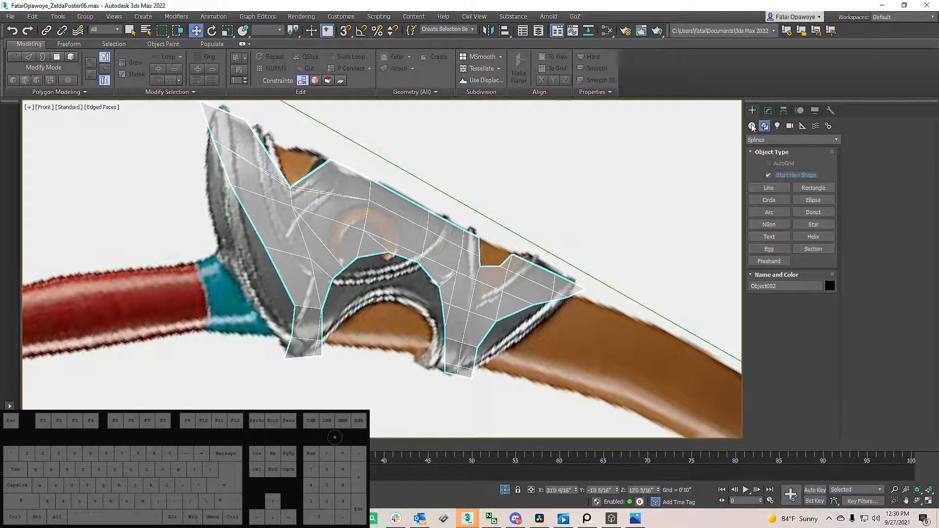
{"action": "left_click", "coordinate": [768, 111]}
Step: Cut a chain of edges into the guard's middle, following the curve of the orange ring down to the arch edge
{"action": "key", "text": "alt+c"}
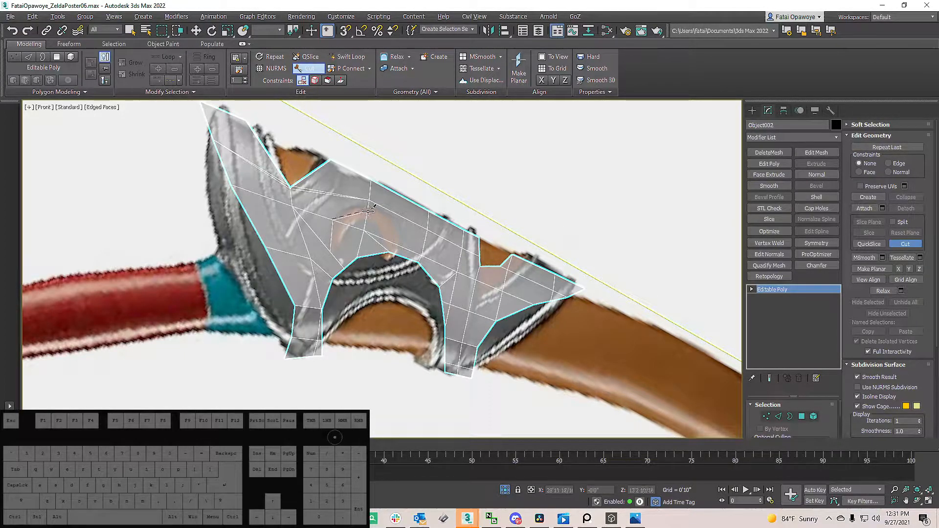
{"action": "left_click", "coordinate": [398, 256]}
{"action": "right_click", "coordinate": [410, 251]}
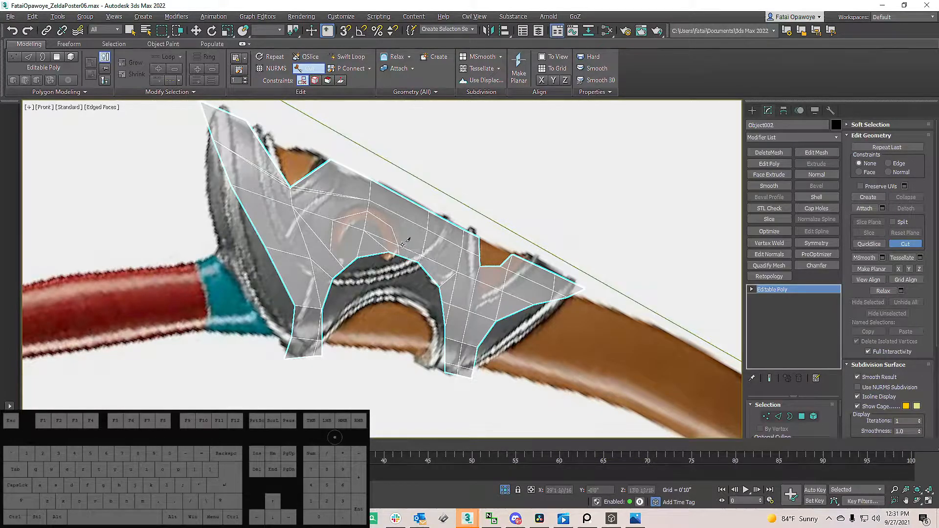
{"action": "scroll", "coordinate": [404, 246], "scroll_direction": "up", "scroll_amount": 5}
{"action": "middle_click", "coordinate": [398, 251]}
{"action": "scroll", "coordinate": [398, 251], "scroll_direction": "down", "scroll_amount": 4}
{"action": "middle_click_drag", "start_coordinate": [398, 251], "coordinate": [310, 252], "text": "alt"}
{"action": "key", "text": "1"}
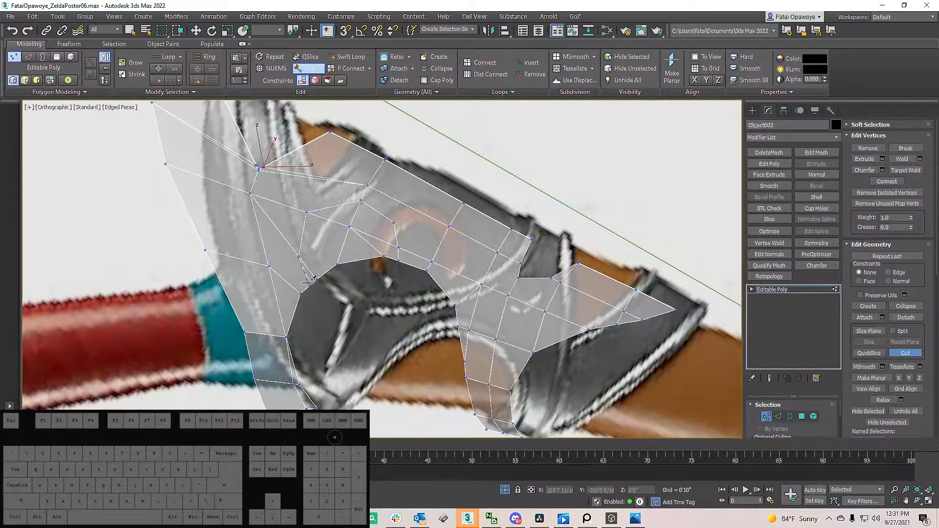
{"action": "middle_click_drag", "start_coordinate": [307, 242], "coordinate": [334, 249], "text": "alt"}
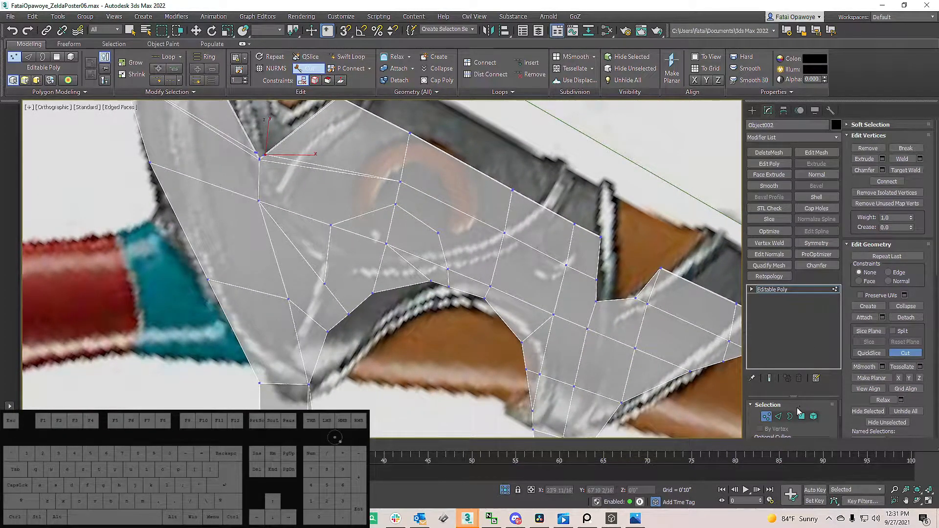
{"action": "left_click", "coordinate": [778, 416]}
{"action": "middle_click_drag", "start_coordinate": [370, 228], "coordinate": [387, 250], "text": "alt"}
{"action": "right_click", "coordinate": [426, 275]}
Step: Connect the outer bend vertex of the ring cut to the neighbouring vertex on the next cross edge
{"action": "key", "text": "1"}
{"action": "left_click", "coordinate": [419, 226]}
{"action": "left_click", "coordinate": [484, 223], "text": "ctrl"}
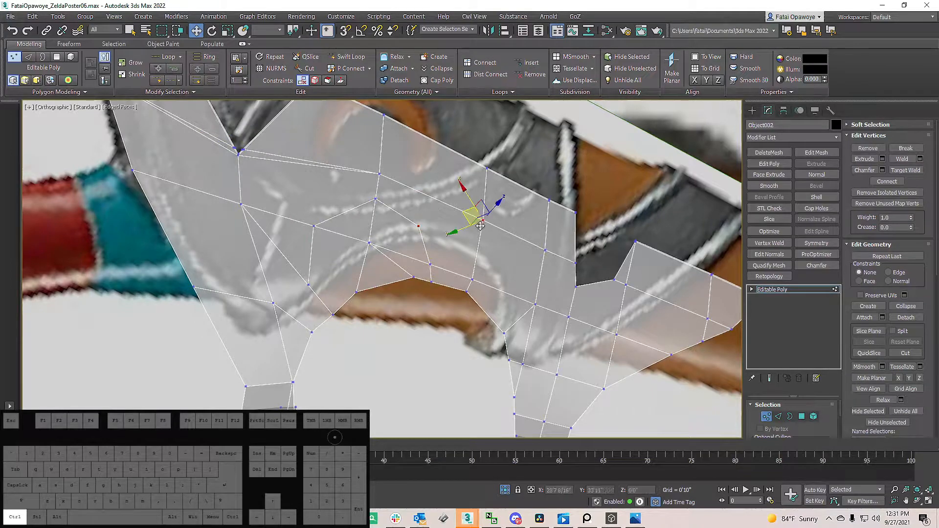
{"action": "right_click", "coordinate": [469, 225]}
{"action": "left_click", "coordinate": [452, 259]}
Step: Insert an edge loop with Swift Loop across the guard's tall wing, running from its outer edge toward the notch corner
{"action": "left_click", "coordinate": [313, 226]}
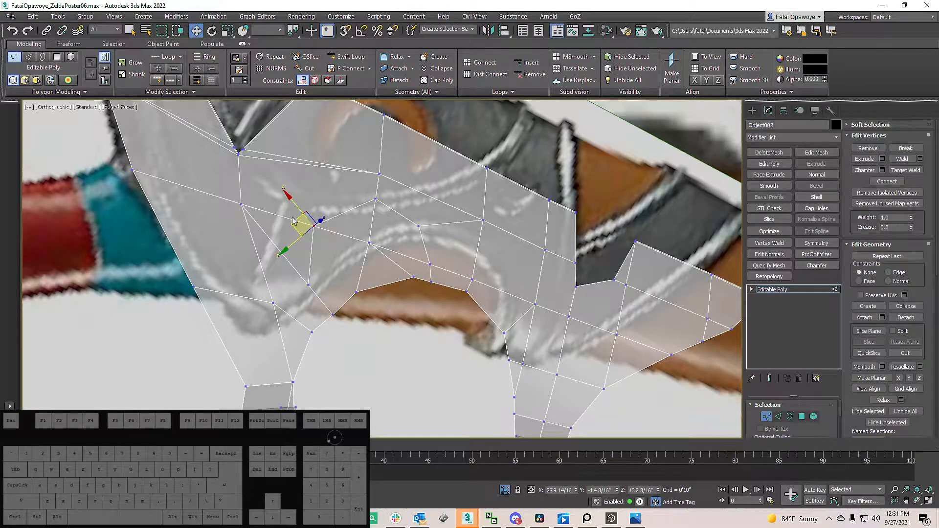
{"action": "scroll", "coordinate": [238, 156], "scroll_direction": "up", "scroll_amount": 3}
{"action": "scroll", "coordinate": [237, 155], "scroll_direction": "down", "scroll_amount": 2}
{"action": "middle_click_drag", "start_coordinate": [238, 155], "coordinate": [202, 155], "text": "alt"}
{"action": "middle_click_drag", "start_coordinate": [334, 170], "coordinate": [246, 160], "text": "alt"}
{"action": "key", "text": "alt+1"}
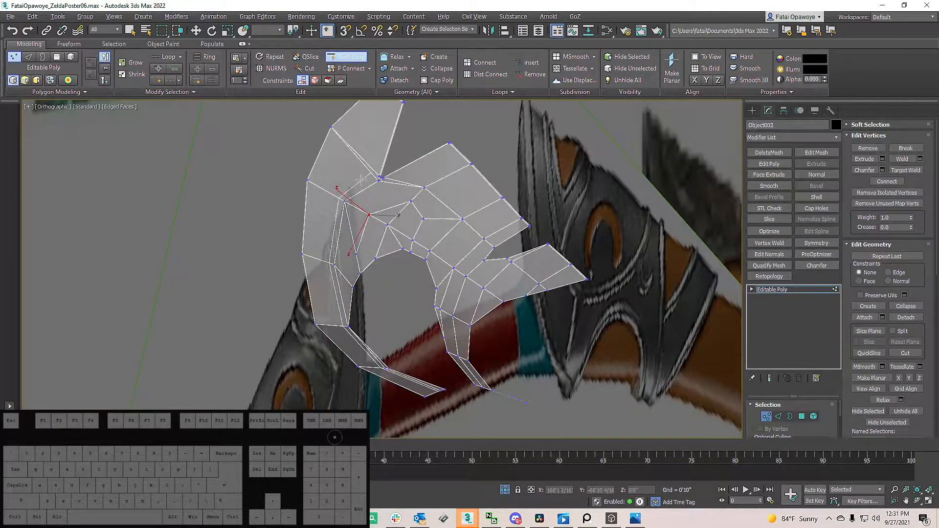
{"action": "left_click", "coordinate": [362, 190], "text": "shift"}
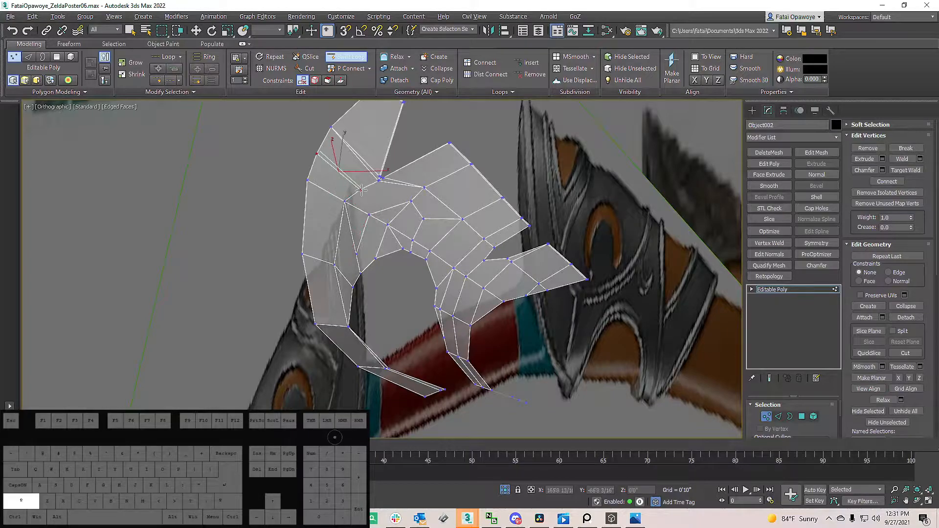
{"action": "key", "text": "w"}
{"action": "middle_click_drag", "start_coordinate": [363, 189], "coordinate": [382, 203], "text": "alt"}
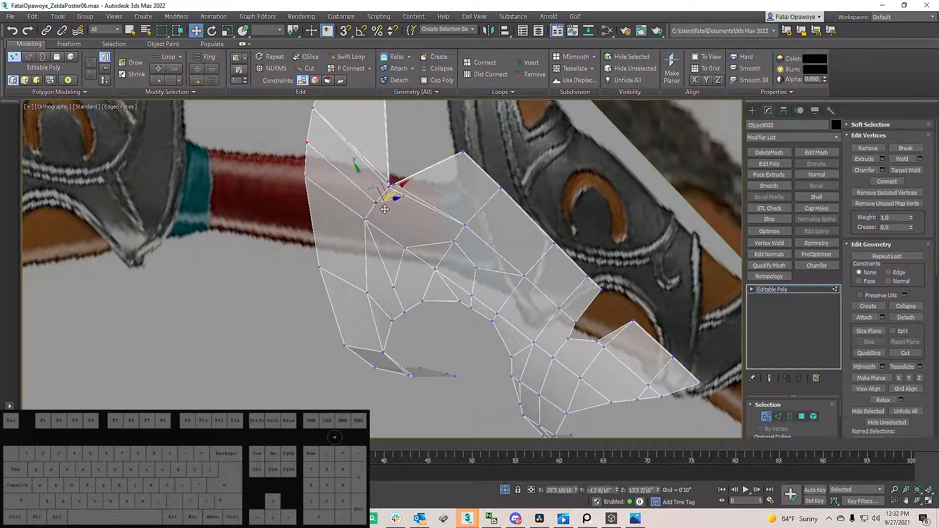
Step: Connect the vertex below the notch corner to the inner vertex across the adjacent faces with a new edge
{"action": "left_click", "coordinate": [457, 242], "text": "ctrl"}
{"action": "right_click", "coordinate": [453, 238]}
{"action": "left_click", "coordinate": [434, 269]}
{"action": "middle_click_drag", "start_coordinate": [434, 268], "coordinate": [422, 205], "text": "alt"}
{"action": "scroll", "coordinate": [371, 194], "scroll_direction": "up", "scroll_amount": 5}
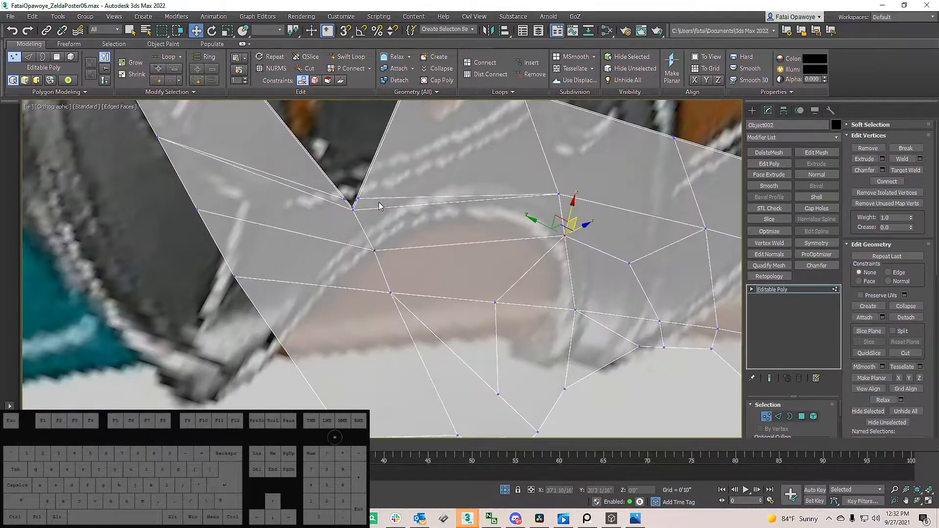
Step: Select and remove the thin redundant edges converging on the notch corner
{"action": "middle_click_drag", "start_coordinate": [364, 191], "coordinate": [365, 207]}
{"action": "key", "text": "2"}
{"action": "left_click", "coordinate": [369, 207]}
{"action": "left_click", "coordinate": [322, 204], "text": "ctrl"}
{"action": "left_click", "coordinate": [419, 213], "text": "ctrl"}
{"action": "left_click", "coordinate": [497, 205], "text": "ctrl"}
{"action": "middle_click_drag", "start_coordinate": [423, 211], "coordinate": [353, 164], "text": "alt"}
Step: Move the short edge below the notch corner and add the adjoining edge to the selection
{"action": "scroll", "coordinate": [403, 234], "scroll_direction": "up", "scroll_amount": 5}
{"action": "middle_click_drag", "start_coordinate": [418, 256], "coordinate": [530, 294]}
{"action": "scroll", "coordinate": [434, 269], "scroll_direction": "up", "scroll_amount": 3}
{"action": "left_click", "coordinate": [426, 261]}
{"action": "left_click_drag", "start_coordinate": [452, 248], "coordinate": [486, 206]}
{"action": "scroll", "coordinate": [486, 206], "scroll_direction": "down", "scroll_amount": 8}
{"action": "middle_click_drag", "start_coordinate": [486, 206], "coordinate": [368, 184], "text": "alt"}
{"action": "scroll", "coordinate": [483, 221], "scroll_direction": "up", "scroll_amount": 5}
{"action": "left_click", "coordinate": [482, 221], "text": "ctrl"}
{"action": "scroll", "coordinate": [406, 181], "scroll_direction": "down", "scroll_amount": 3}
{"action": "scroll", "coordinate": [402, 181], "scroll_direction": "up", "scroll_amount": 3}
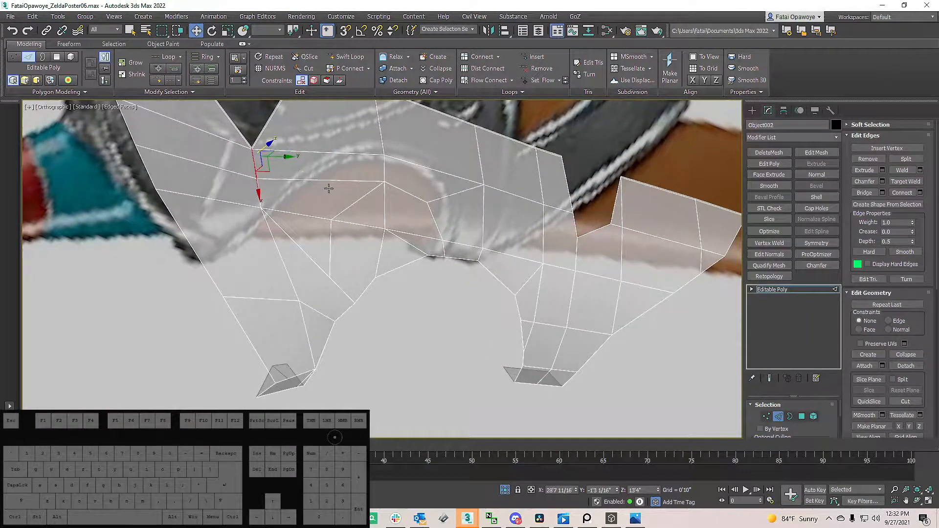
{"action": "scroll", "coordinate": [281, 174], "scroll_direction": "up", "scroll_amount": 2}
{"action": "scroll", "coordinate": [273, 169], "scroll_direction": "down", "scroll_amount": 4}
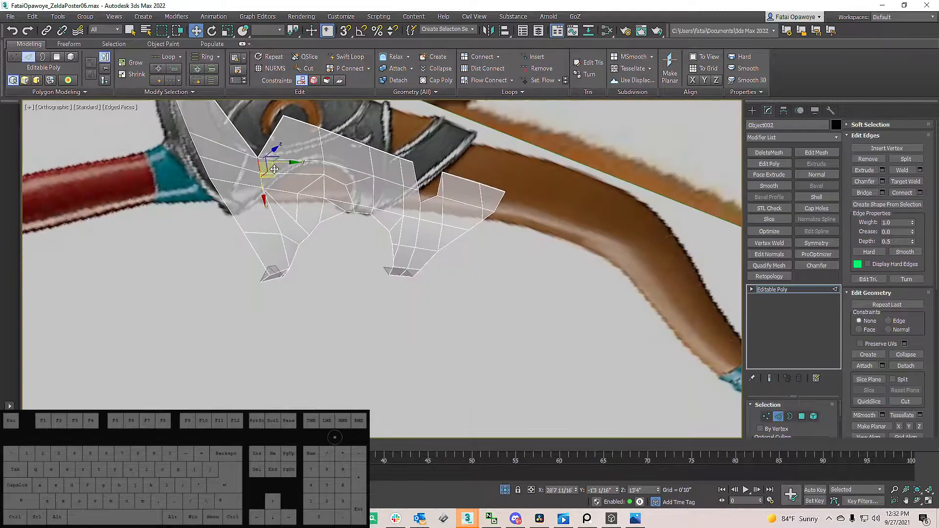
Step: Move the vertices at and below the notch corner outward to follow the curve of the mesh
{"action": "scroll", "coordinate": [259, 173], "scroll_direction": "up", "scroll_amount": 4}
{"action": "key", "text": "1"}
{"action": "middle_click_drag", "start_coordinate": [264, 173], "coordinate": [313, 160], "text": "alt"}
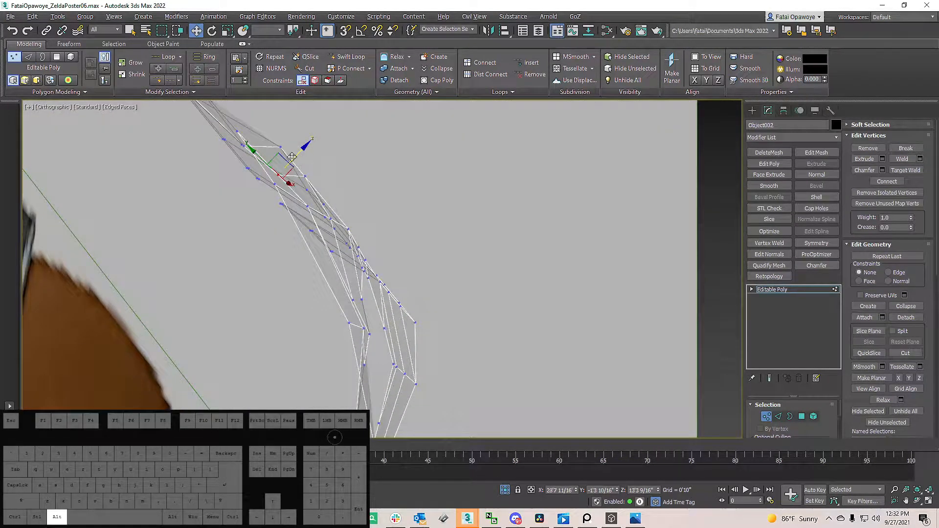
{"action": "left_click_drag", "start_coordinate": [296, 159], "coordinate": [299, 155]}
{"action": "middle_click_drag", "start_coordinate": [298, 191], "coordinate": [284, 135], "text": "alt"}
{"action": "scroll", "coordinate": [274, 151], "scroll_direction": "up", "scroll_amount": 5}
{"action": "left_click", "coordinate": [274, 152]}
{"action": "left_click", "coordinate": [267, 143], "text": "ctrl"}
{"action": "left_click_drag", "start_coordinate": [290, 121], "coordinate": [310, 110]}
{"action": "middle_click_drag", "start_coordinate": [309, 110], "coordinate": [490, 221], "text": "alt"}
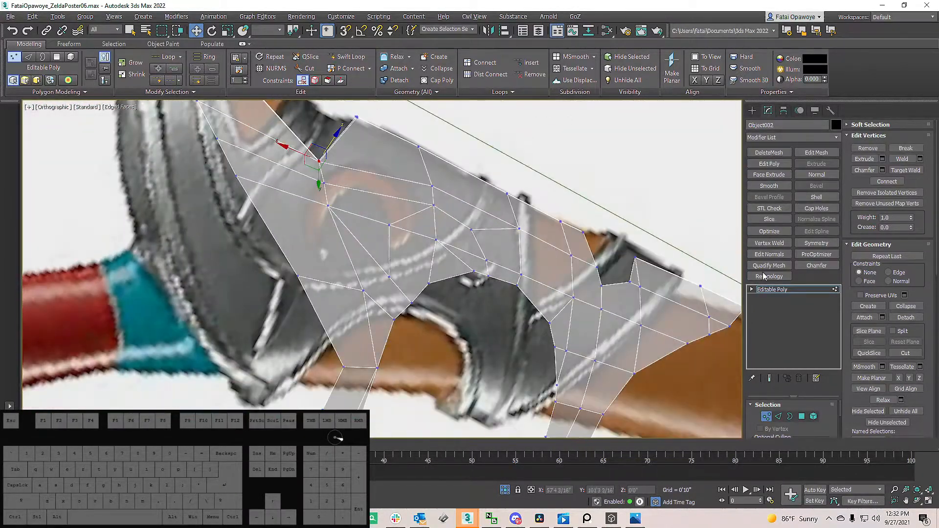
Step: Select the chain of edges forming the arch above the curved cutout of the mesh
{"action": "scroll", "coordinate": [384, 206], "scroll_direction": "down", "scroll_amount": 5}
{"action": "mouse_move", "coordinate": [384, 205]}
{"action": "middle_mouse_down", "text": "alt"}
{"action": "mouse_move", "coordinate": [361, 218]}
{"action": "mouse_move", "coordinate": [373, 219]}
{"action": "middle_mouse_up", "text": "alt"}
{"action": "scroll", "coordinate": [373, 218], "scroll_direction": "up", "scroll_amount": 5}
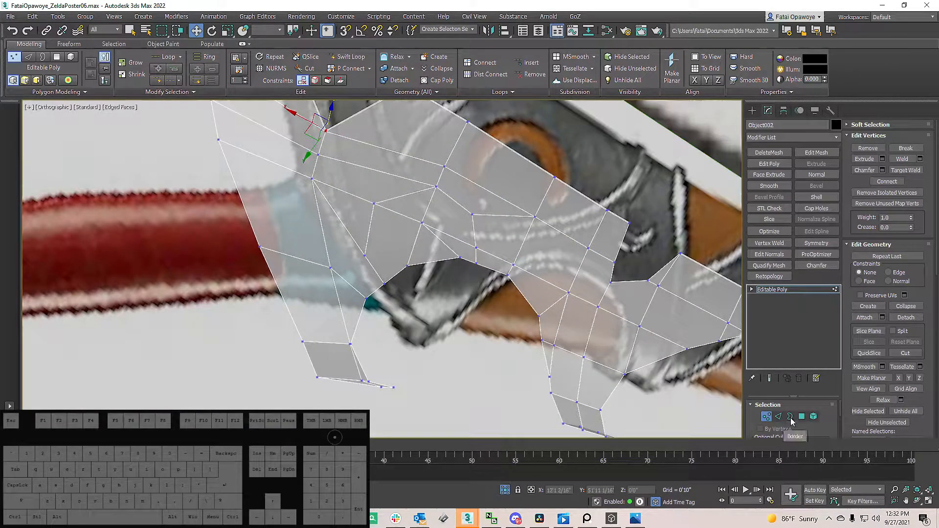
{"action": "left_click", "coordinate": [780, 416]}
{"action": "left_click", "coordinate": [372, 229]}
{"action": "left_click", "coordinate": [399, 198], "text": "ctrl"}
{"action": "middle_click_drag", "start_coordinate": [475, 234], "coordinate": [372, 210], "text": "alt"}
Step: Move the vertex just below the notch closer to the corner and set the movement constraint to Edge
{"action": "key", "text": "1"}
{"action": "left_click", "coordinate": [305, 168]}
{"action": "middle_click_drag", "start_coordinate": [309, 164], "coordinate": [321, 152], "text": "alt"}
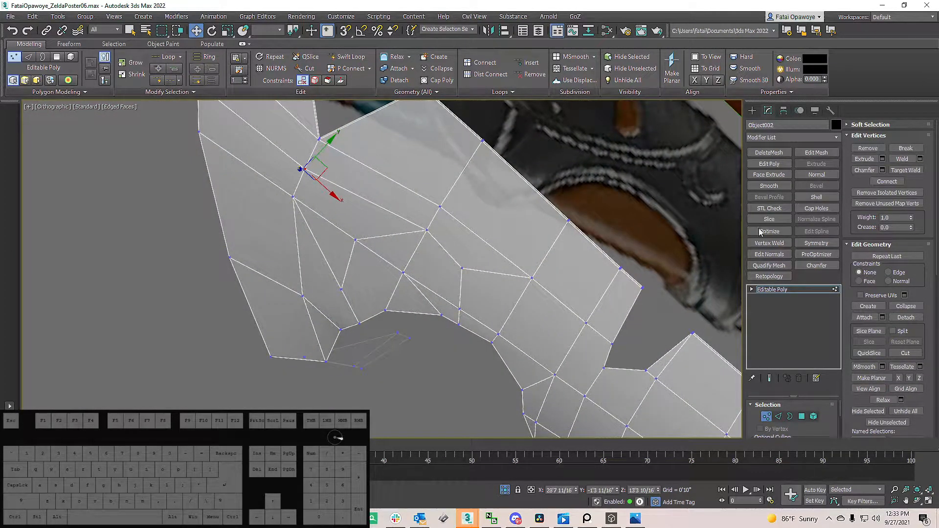
{"action": "left_click_drag", "start_coordinate": [328, 145], "coordinate": [341, 131]}
{"action": "scroll", "coordinate": [374, 145], "scroll_direction": "down", "scroll_amount": 4}
{"action": "middle_click_drag", "start_coordinate": [374, 146], "coordinate": [330, 156], "text": "alt"}
{"action": "scroll", "coordinate": [330, 156], "scroll_direction": "up", "scroll_amount": 3}
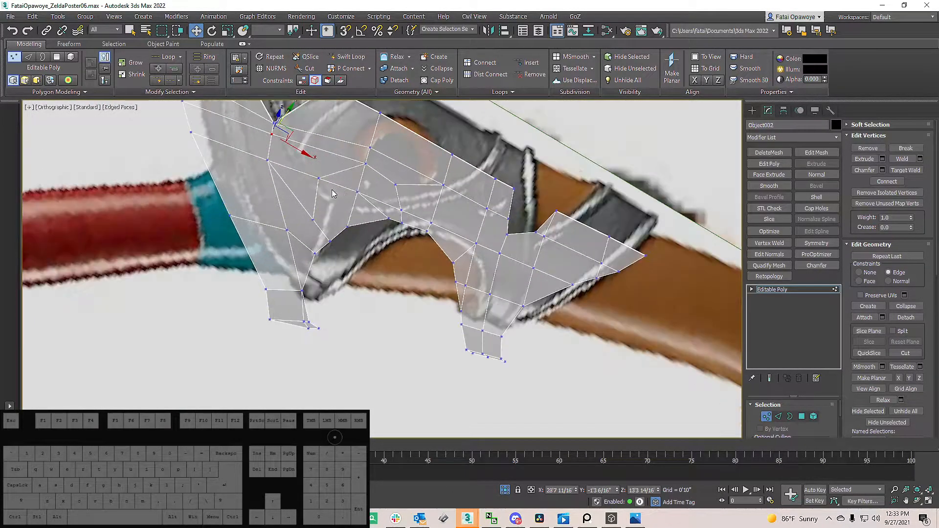
{"action": "key", "text": "2"}
{"action": "mouse_move", "coordinate": [434, 197]}
{"action": "middle_mouse_down", "text": "alt"}
{"action": "mouse_move", "coordinate": [379, 182]}
{"action": "mouse_move", "coordinate": [448, 202]}
{"action": "middle_mouse_up", "text": "alt"}
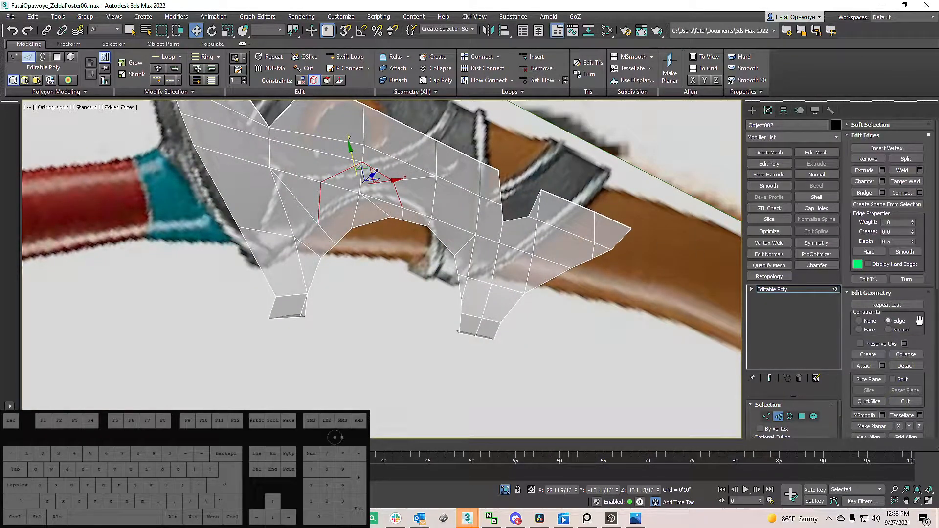
{"action": "scroll", "coordinate": [918, 339], "scroll_direction": "down", "scroll_amount": 3}
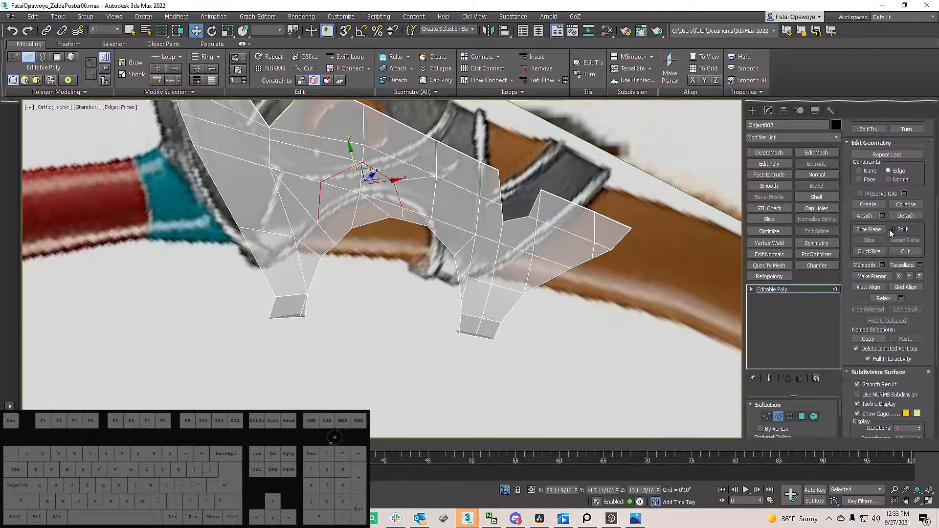
{"action": "middle_click_drag", "start_coordinate": [394, 227], "coordinate": [460, 269], "text": "alt"}
{"action": "middle_click_drag", "start_coordinate": [401, 230], "coordinate": [345, 202], "text": "alt"}
{"action": "key", "text": "1"}
{"action": "scroll", "coordinate": [358, 212], "scroll_direction": "up", "scroll_amount": 2}
{"action": "key", "text": "4"}
{"action": "left_click", "coordinate": [346, 202]}
{"action": "right_click", "coordinate": [570, 229]}
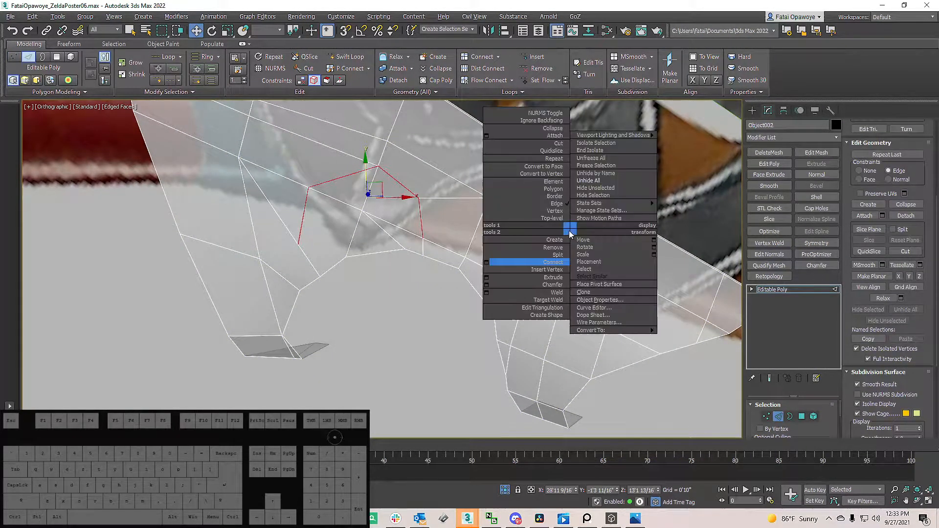
{"action": "left_click", "coordinate": [455, 236]}
{"action": "scroll", "coordinate": [414, 200], "scroll_direction": "up", "scroll_amount": 3}
{"action": "key", "text": "1"}
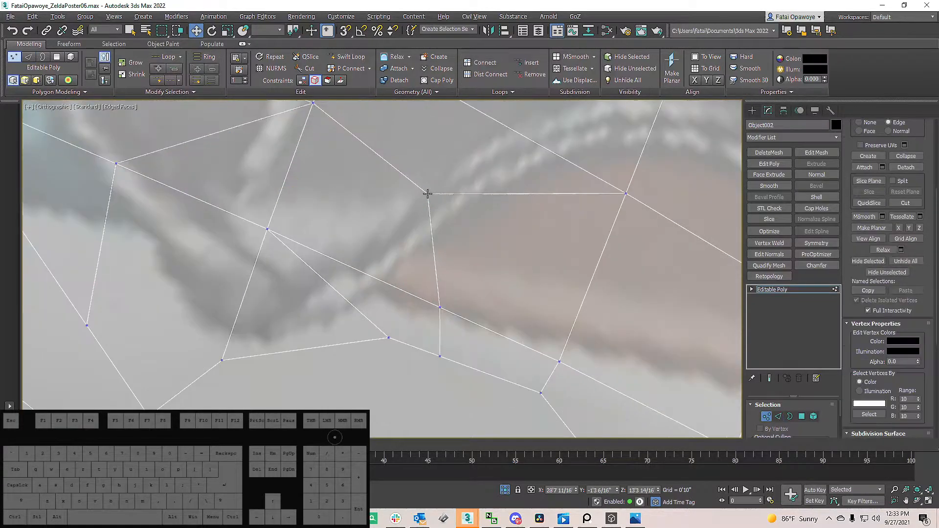
{"action": "left_click", "coordinate": [267, 228], "text": "ctrl"}
{"action": "scroll", "coordinate": [274, 220], "scroll_direction": "down", "scroll_amount": 5}
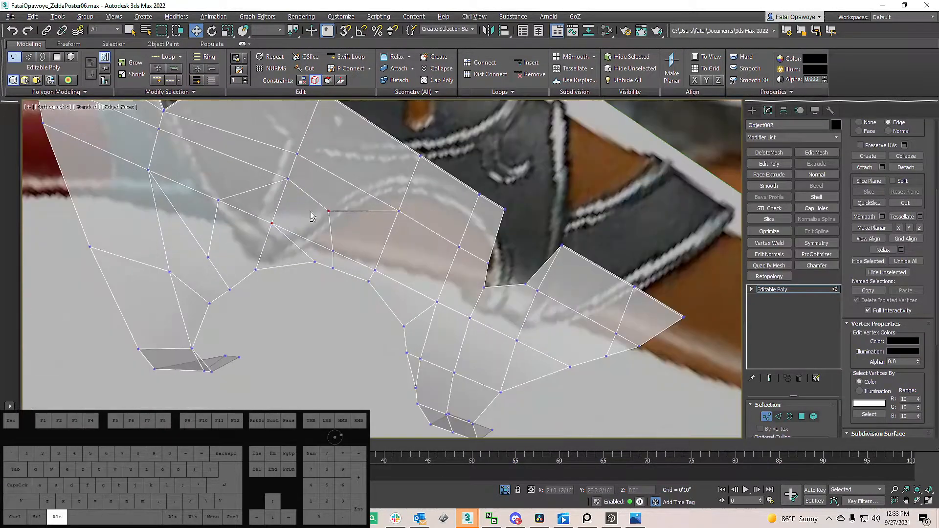
{"action": "middle_click_drag", "start_coordinate": [270, 215], "coordinate": [292, 209], "text": "alt"}
Step: Try extruding the arch edges with zero height and an adjusted width, and cancel the operation
{"action": "key", "text": "2"}
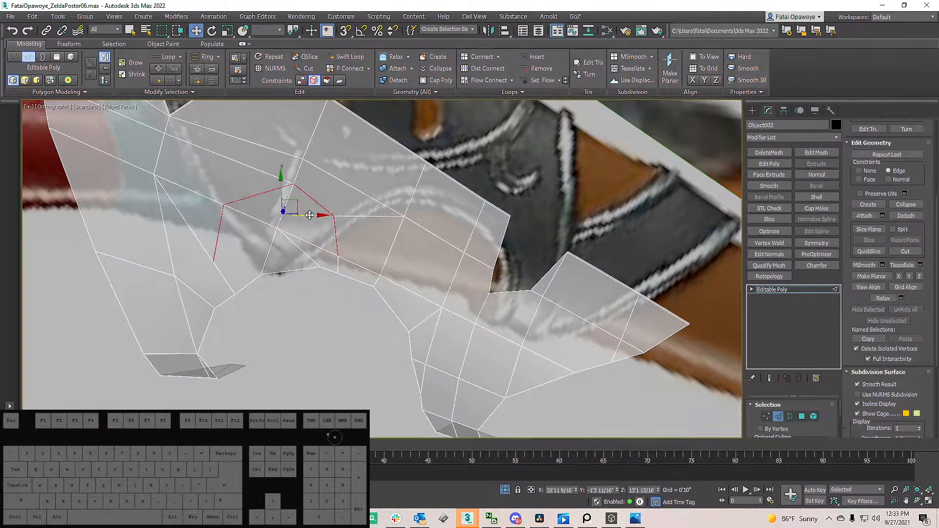
{"action": "left_click_drag", "start_coordinate": [921, 232], "coordinate": [923, 131]}
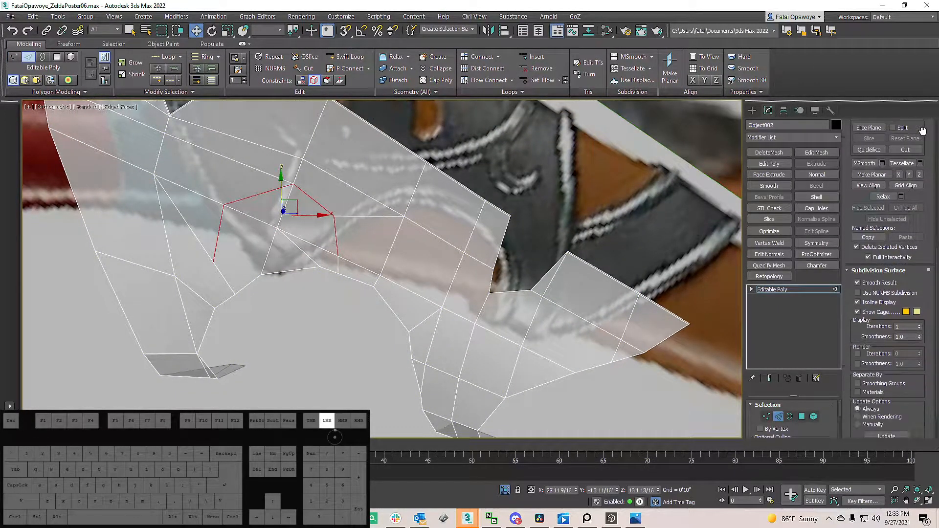
{"action": "right_click", "coordinate": [423, 284]}
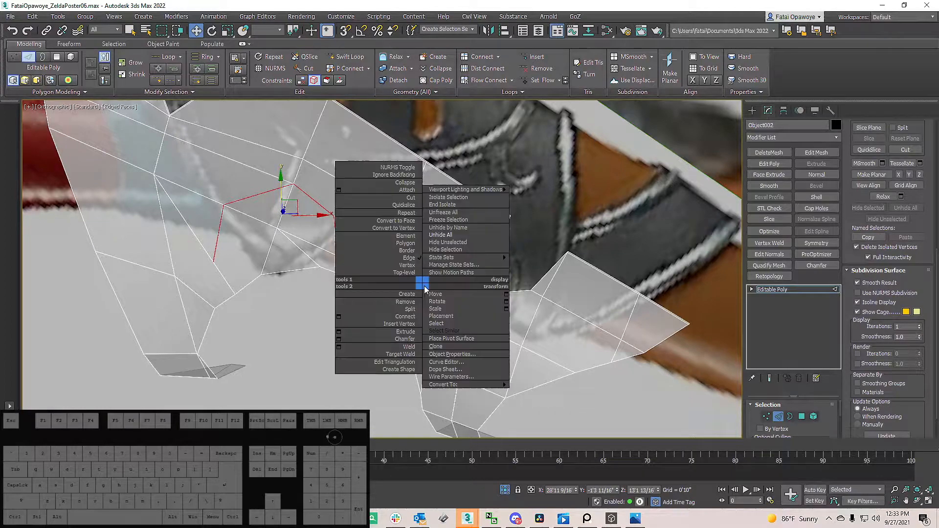
{"action": "left_click", "coordinate": [339, 331]}
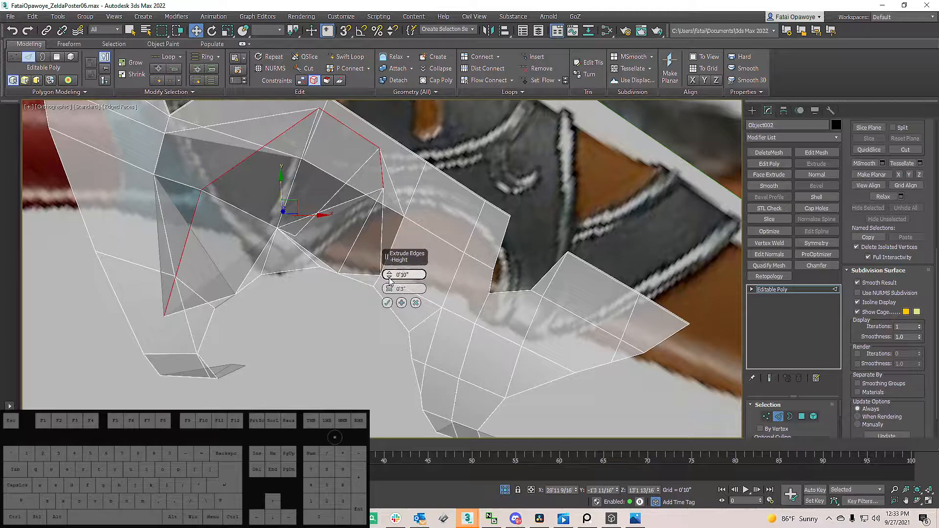
{"action": "right_click", "coordinate": [389, 277]}
{"action": "left_click_drag", "start_coordinate": [378, 133], "coordinate": [378, 284]}
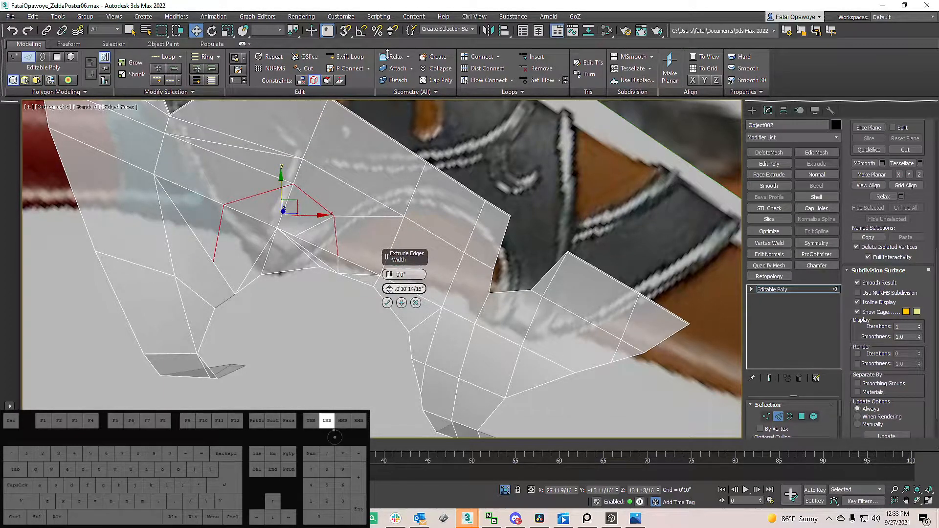
{"action": "right_click", "coordinate": [390, 289]}
{"action": "left_click", "coordinate": [416, 303]}
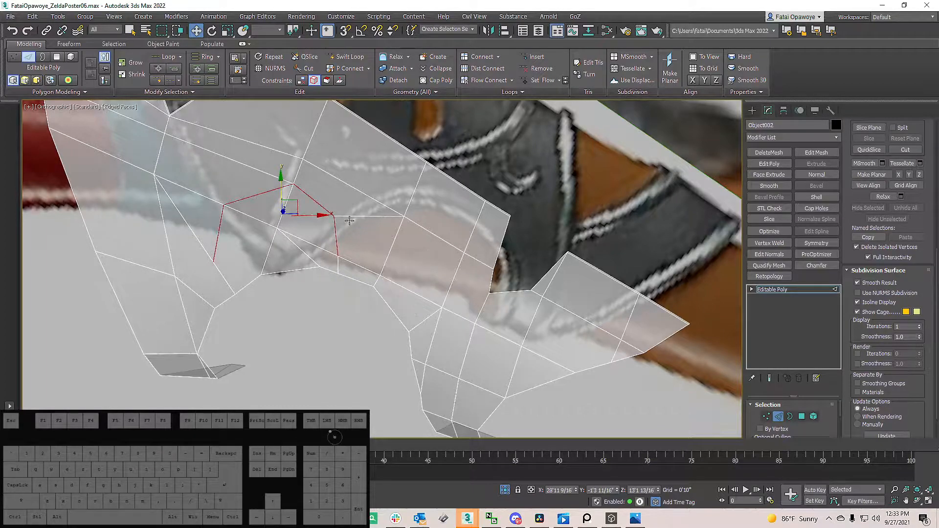
Step: Set up an open chamfer on the arch edges with an amount of 0'0 3/16" and one segment
{"action": "right_click", "coordinate": [331, 207]}
{"action": "left_click", "coordinate": [248, 264]}
{"action": "left_click_drag", "start_coordinate": [390, 289], "coordinate": [391, 278]}
{"action": "left_click_drag", "start_coordinate": [392, 280], "coordinate": [393, 281]}
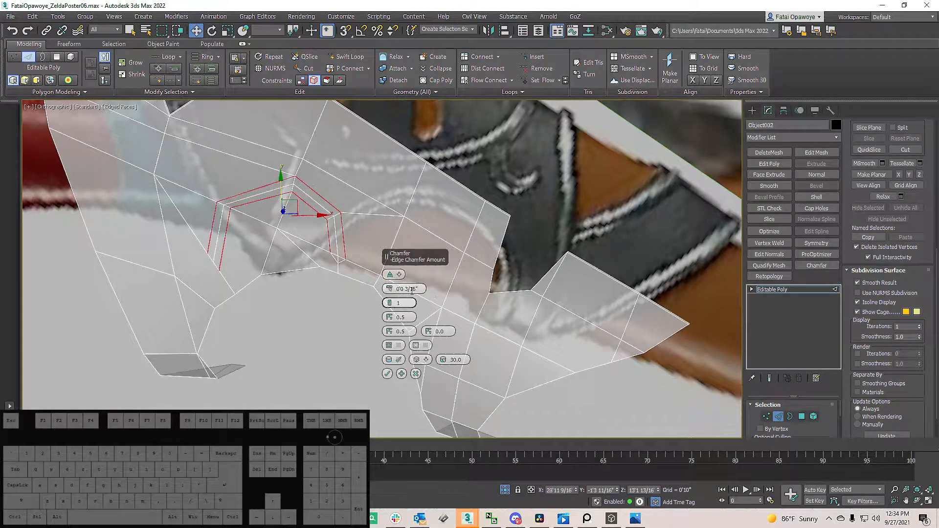
{"action": "mouse_move", "coordinate": [313, 271]}
{"action": "middle_mouse_down"}
{"action": "mouse_move", "coordinate": [270, 261]}
{"action": "mouse_move", "coordinate": [323, 269]}
{"action": "middle_mouse_up"}
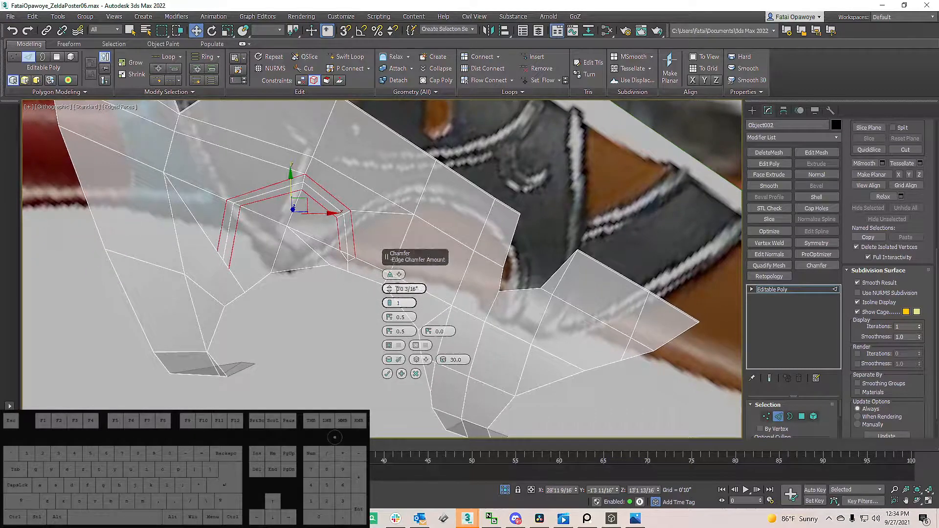
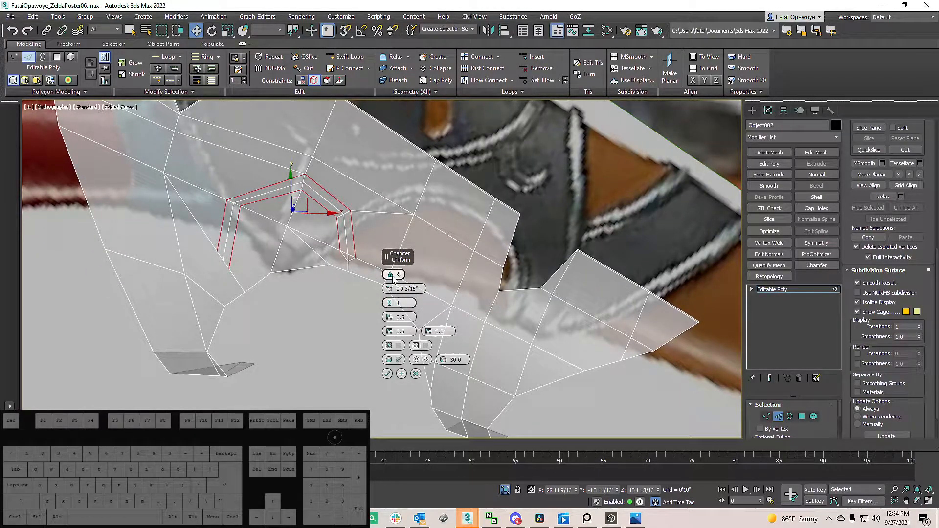
{"action": "left_click", "coordinate": [393, 347]}
{"action": "middle_click_drag", "start_coordinate": [352, 294], "coordinate": [333, 250], "text": "alt"}
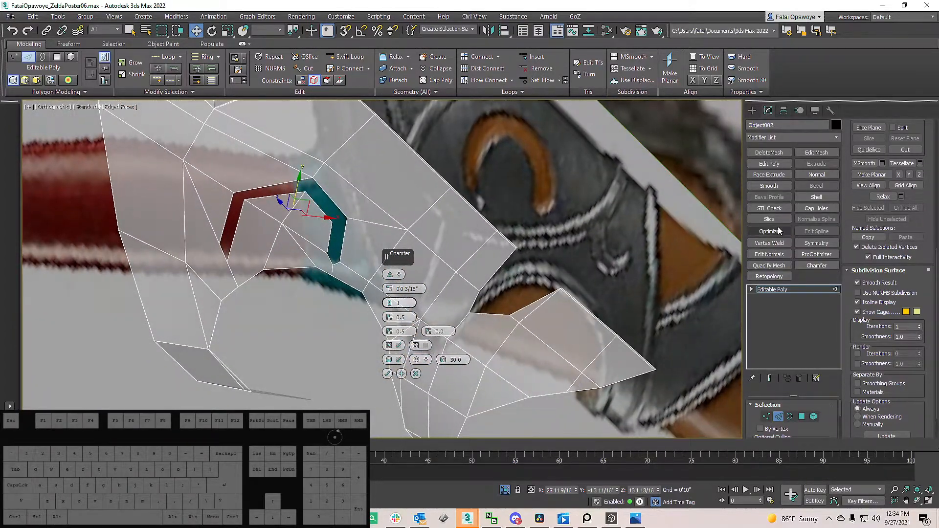
Step: Add a TurboSmooth modifier to the object and return to its Editable Poly level
{"action": "left_click", "coordinate": [839, 138]}
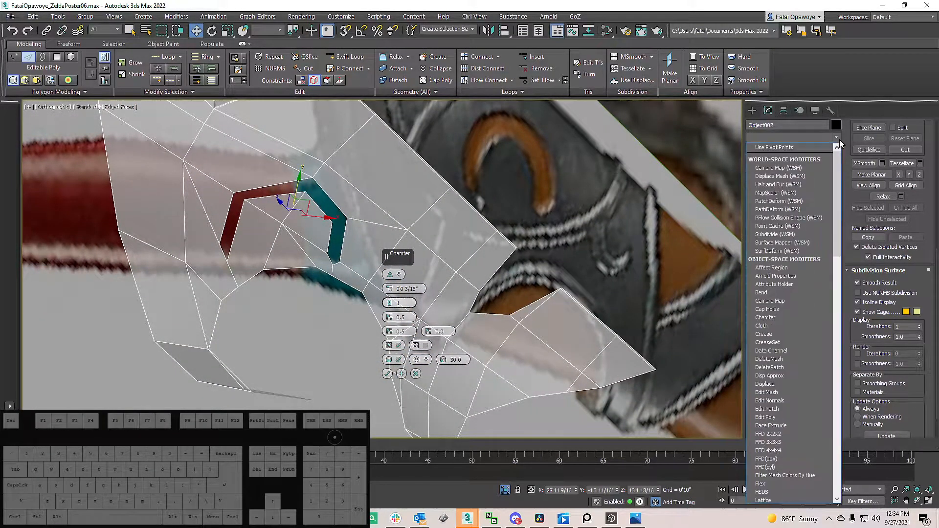
{"action": "scroll", "coordinate": [786, 255], "scroll_direction": "down", "scroll_amount": 15}
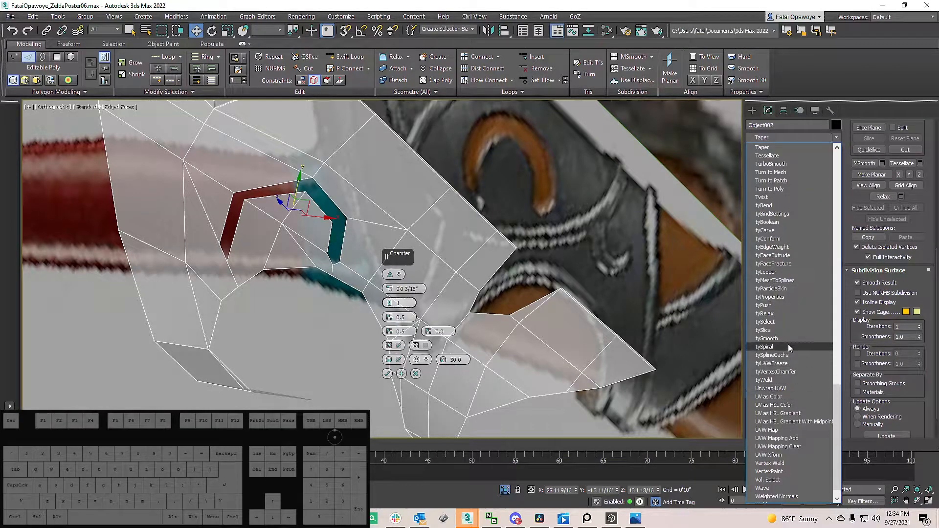
{"action": "left_click", "coordinate": [771, 164]}
{"action": "middle_click_drag", "start_coordinate": [343, 259], "coordinate": [413, 249], "text": "alt"}
{"action": "left_click", "coordinate": [780, 298]}
Step: Try the open chamfer on the arch edges, examine it with the smoothed end result displayed, and cancel it
{"action": "right_click", "coordinate": [388, 226]}
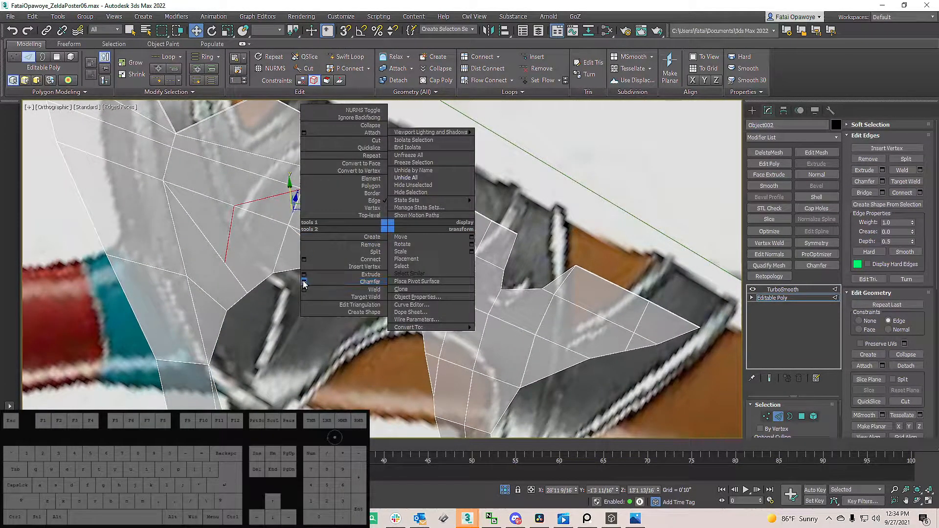
{"action": "left_click", "coordinate": [304, 283]}
{"action": "middle_click_drag", "start_coordinate": [586, 332], "coordinate": [558, 298], "text": "alt"}
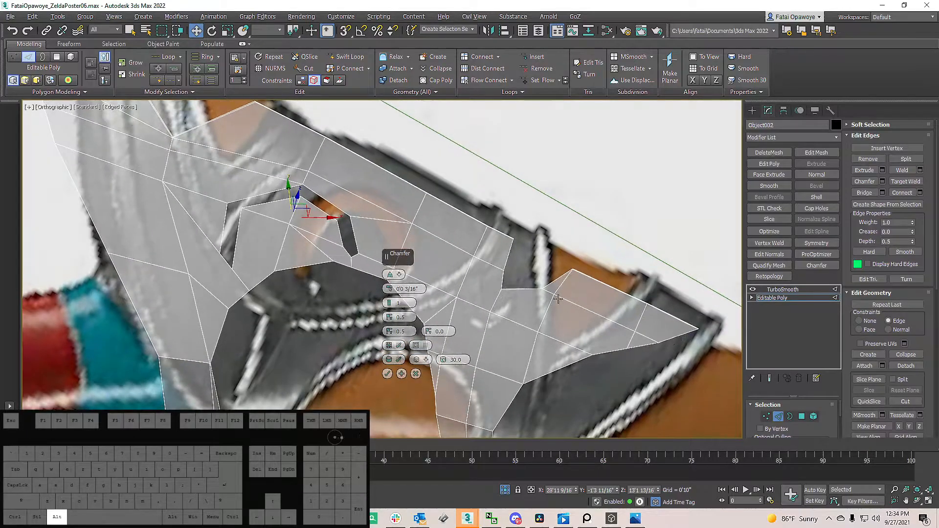
{"action": "left_click", "coordinate": [770, 380]}
{"action": "mouse_move", "coordinate": [347, 212]}
{"action": "middle_mouse_down", "text": "alt"}
{"action": "mouse_move", "coordinate": [356, 200]}
{"action": "mouse_move", "coordinate": [317, 221]}
{"action": "mouse_move", "coordinate": [289, 196]}
{"action": "mouse_move", "coordinate": [280, 203]}
{"action": "mouse_move", "coordinate": [388, 206]}
{"action": "mouse_move", "coordinate": [315, 209]}
{"action": "mouse_move", "coordinate": [425, 219]}
{"action": "mouse_move", "coordinate": [341, 225]}
{"action": "mouse_move", "coordinate": [357, 271]}
{"action": "mouse_move", "coordinate": [376, 283]}
{"action": "mouse_move", "coordinate": [366, 294]}
{"action": "mouse_move", "coordinate": [363, 285]}
{"action": "mouse_move", "coordinate": [246, 289]}
{"action": "mouse_move", "coordinate": [295, 294]}
{"action": "mouse_move", "coordinate": [348, 335]}
{"action": "middle_mouse_up", "text": "alt"}
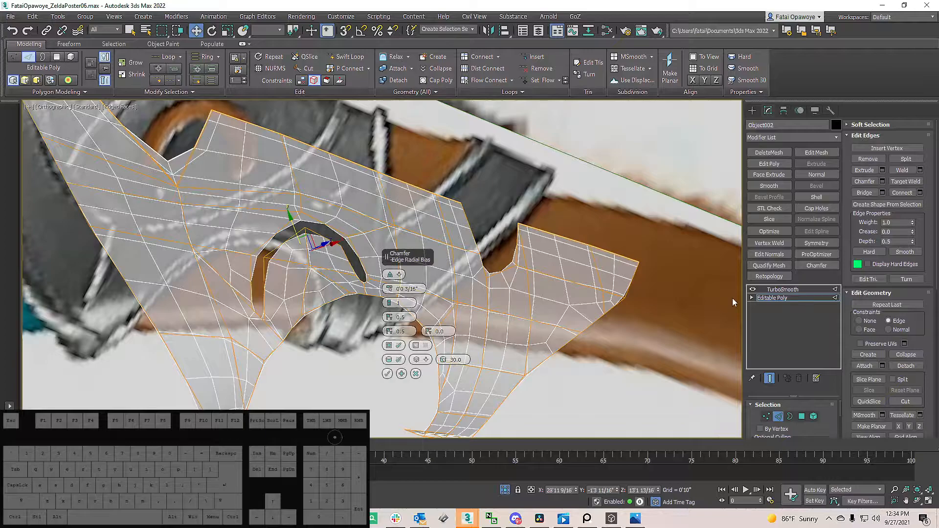
{"action": "middle_click_drag", "start_coordinate": [489, 284], "coordinate": [293, 302], "text": "alt"}
{"action": "middle_click_drag", "start_coordinate": [349, 296], "coordinate": [315, 291], "text": "alt"}
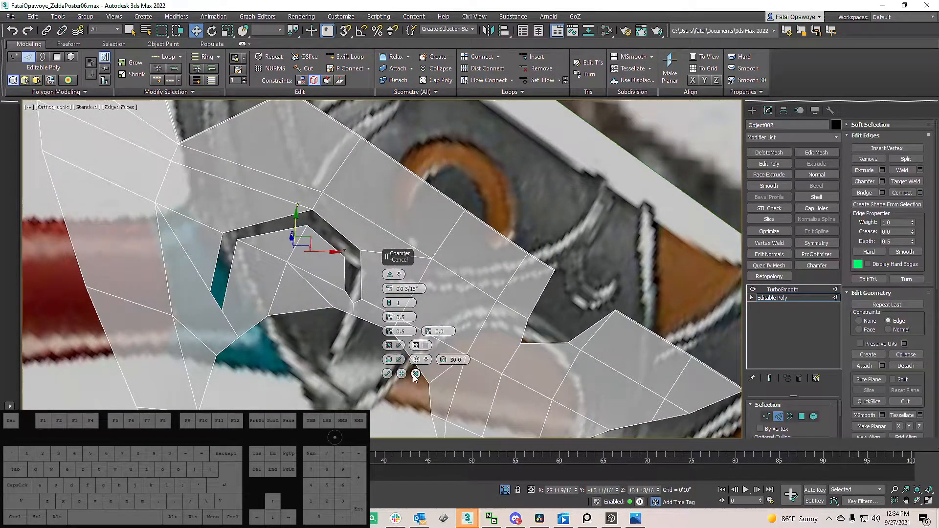
{"action": "left_click", "coordinate": [416, 374]}
Step: Connect the arch's lower end vertex to the neighbouring vertex toward the outer side with a new edge
{"action": "scroll", "coordinate": [242, 309], "scroll_direction": "up", "scroll_amount": 5}
{"action": "key", "text": "1"}
{"action": "left_click", "coordinate": [123, 326]}
{"action": "right_click", "coordinate": [209, 307]}
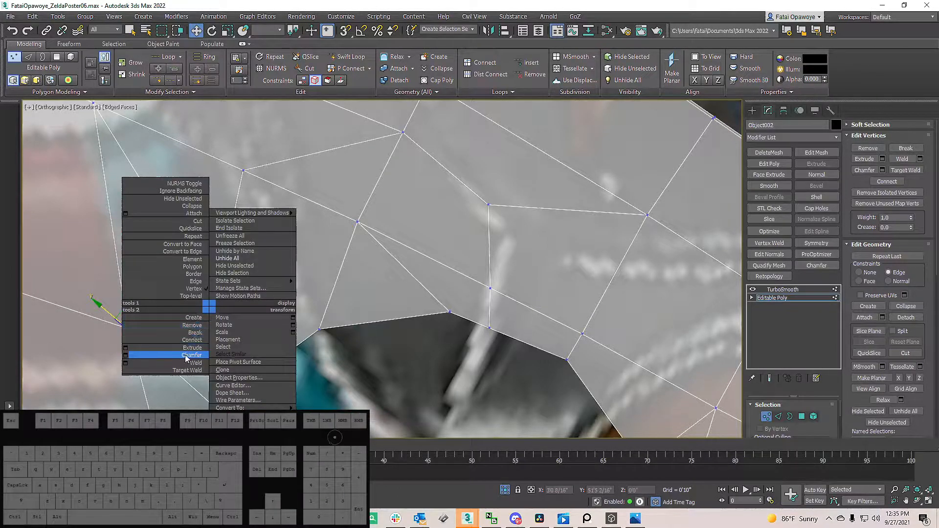
{"action": "left_click", "coordinate": [192, 355]}
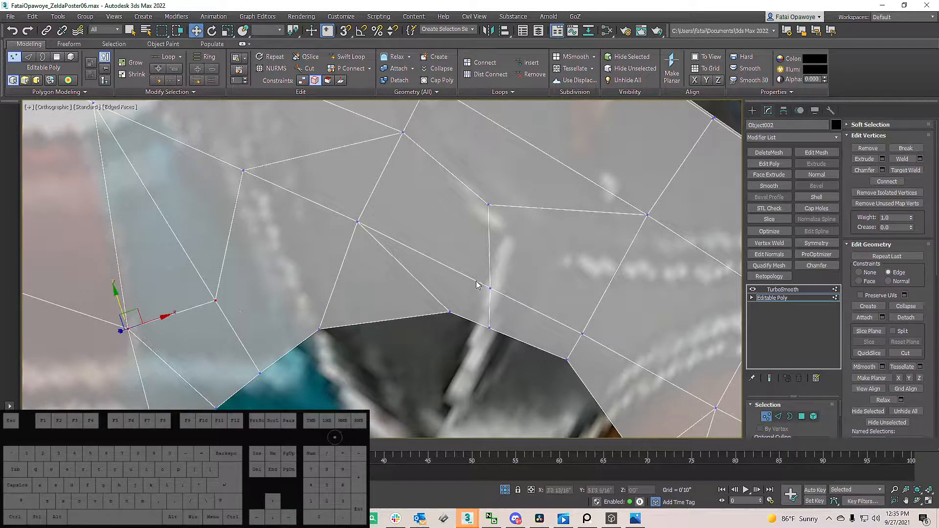
Step: Cut the arch slot with an open chamfer of 0'0 3/16" and one segment on the arch edges, previewing the smoothed end result
{"action": "left_click", "coordinate": [779, 417]}
{"action": "left_click", "coordinate": [195, 310], "text": "alt"}
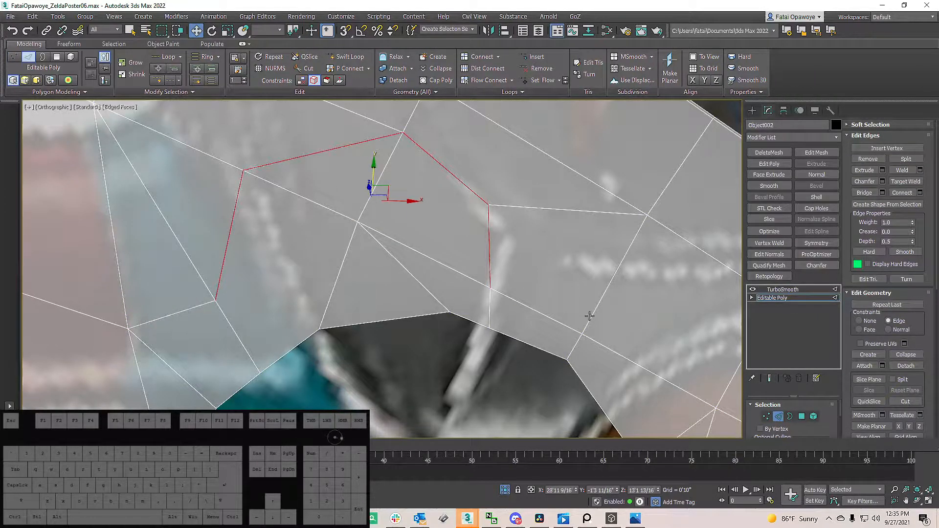
{"action": "right_click", "coordinate": [325, 307]}
{"action": "left_click", "coordinate": [245, 335]}
{"action": "middle_click_drag", "start_coordinate": [295, 290], "coordinate": [277, 275]}
{"action": "scroll", "coordinate": [277, 275], "scroll_direction": "down", "scroll_amount": 2}
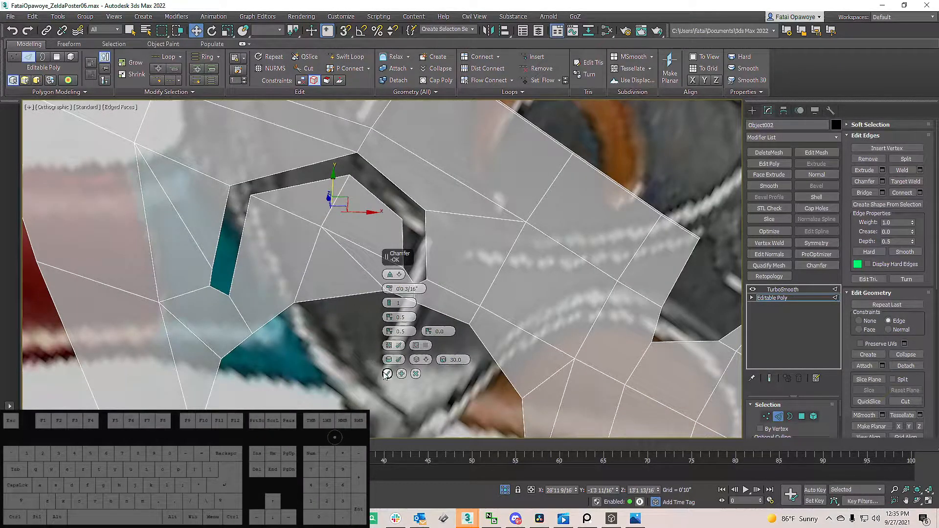
{"action": "middle_click_drag", "start_coordinate": [305, 284], "coordinate": [287, 297], "text": "alt"}
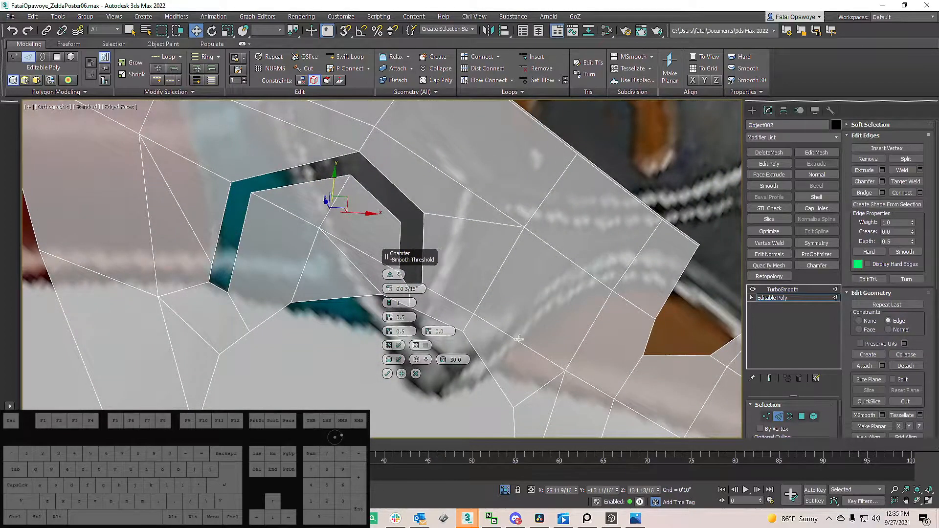
{"action": "left_click", "coordinate": [769, 380]}
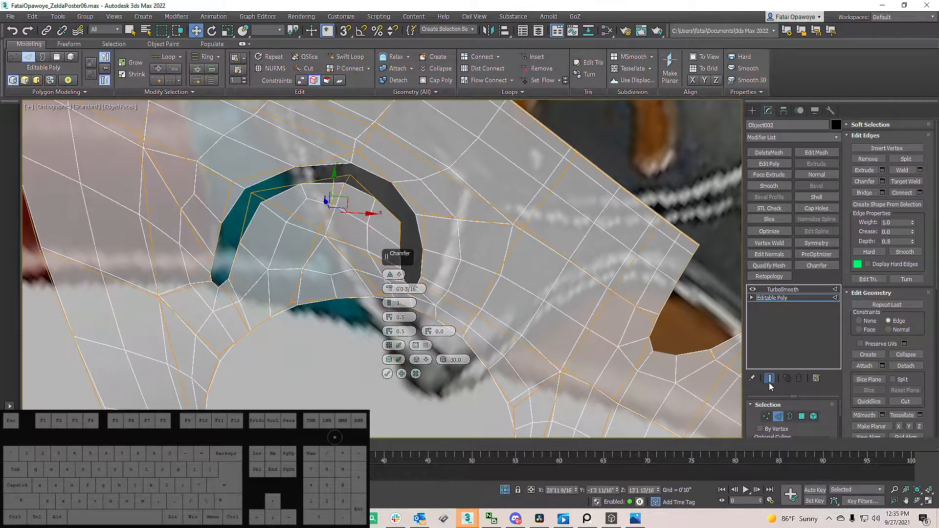
{"action": "middle_click_drag", "start_coordinate": [435, 283], "coordinate": [213, 250], "text": "alt"}
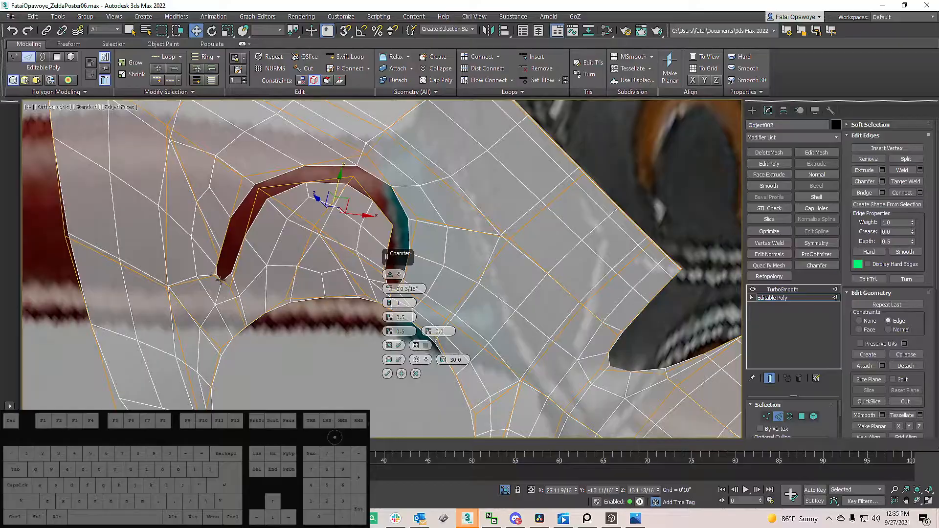
{"action": "middle_click_drag", "start_coordinate": [287, 278], "coordinate": [328, 303], "text": "alt"}
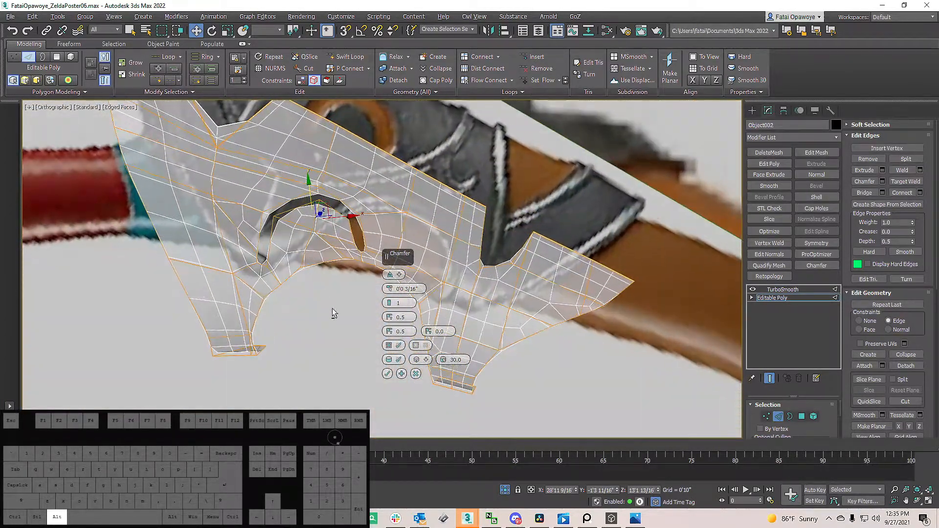
{"action": "left_click", "coordinate": [388, 375]}
Step: Turn off TurboSmooth, select the vertex at the slot end farther from the red grip, and switch its move axes to Local coordinates
{"action": "middle_click_drag", "start_coordinate": [387, 374], "coordinate": [477, 291], "text": "alt"}
{"action": "middle_click_drag", "start_coordinate": [711, 316], "coordinate": [324, 220], "text": "alt"}
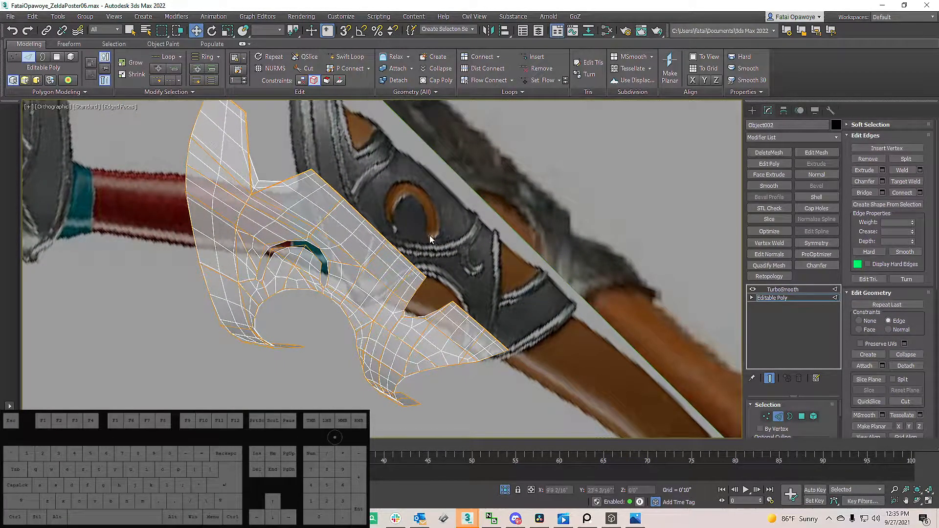
{"action": "middle_click_drag", "start_coordinate": [435, 202], "coordinate": [437, 282], "text": "alt"}
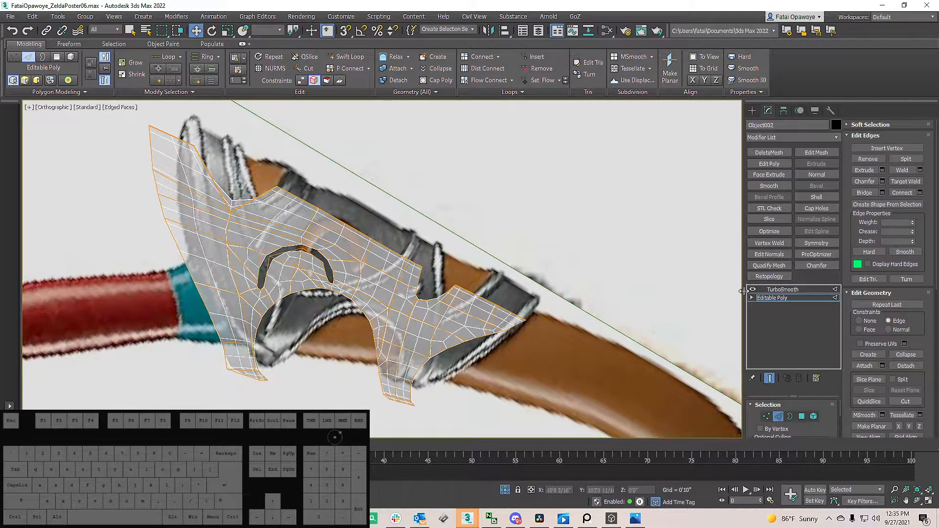
{"action": "left_click", "coordinate": [753, 289]}
{"action": "scroll", "coordinate": [331, 271], "scroll_direction": "up", "scroll_amount": 5}
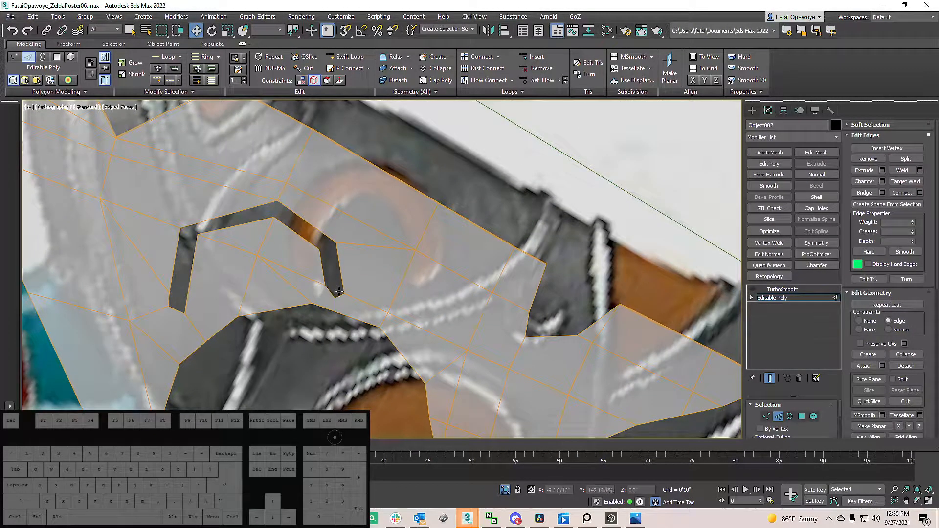
{"action": "key", "text": "1"}
{"action": "left_click", "coordinate": [345, 292], "text": "ctrl"}
{"action": "middle_click_drag", "start_coordinate": [345, 292], "coordinate": [350, 313], "text": "alt"}
{"action": "left_click", "coordinate": [344, 295]}
{"action": "right_click", "coordinate": [401, 289], "text": "alt"}
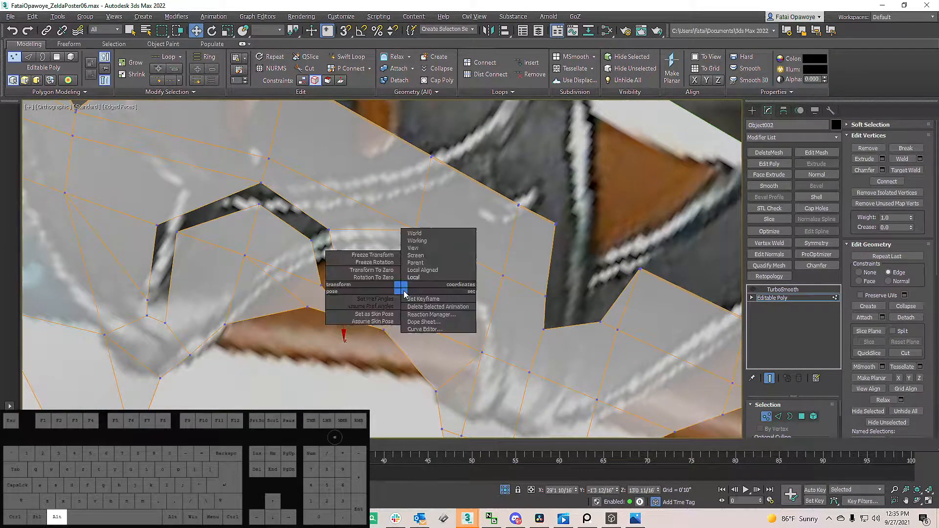
{"action": "left_click", "coordinate": [413, 279], "text": "alt"}
Step: Move the slot's end vertex, the inner-side vertex above it and the outer bend vertex to widen the slot end farther from the grip
{"action": "middle_click_drag", "start_coordinate": [369, 293], "coordinate": [354, 311], "text": "alt"}
{"action": "left_click_drag", "start_coordinate": [356, 311], "coordinate": [362, 316]}
{"action": "left_click", "coordinate": [325, 284]}
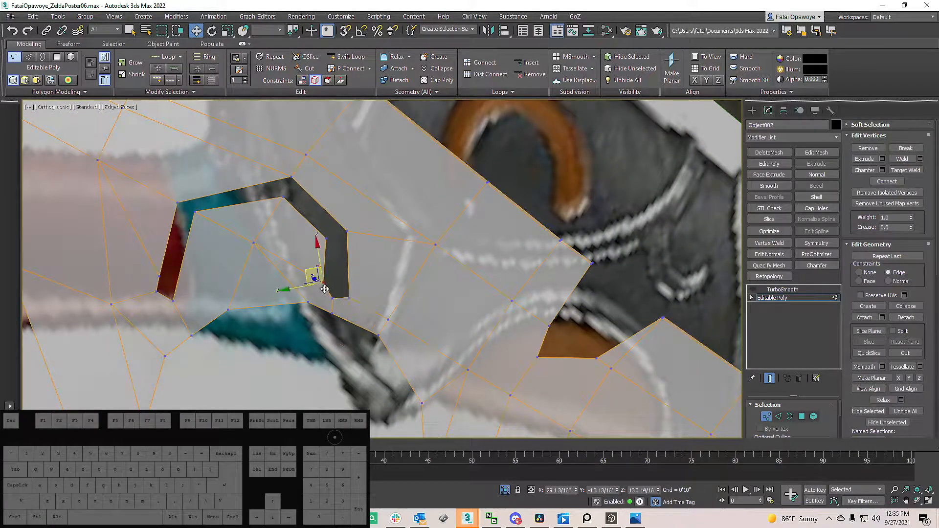
{"action": "left_click_drag", "start_coordinate": [306, 276], "coordinate": [301, 268]}
{"action": "mouse_move", "coordinate": [301, 268]}
{"action": "middle_mouse_down", "text": "alt"}
{"action": "mouse_move", "coordinate": [356, 241]}
{"action": "mouse_move", "coordinate": [373, 294]}
{"action": "mouse_move", "coordinate": [252, 268]}
{"action": "mouse_move", "coordinate": [256, 279]}
{"action": "mouse_move", "coordinate": [294, 274]}
{"action": "middle_mouse_up", "text": "alt"}
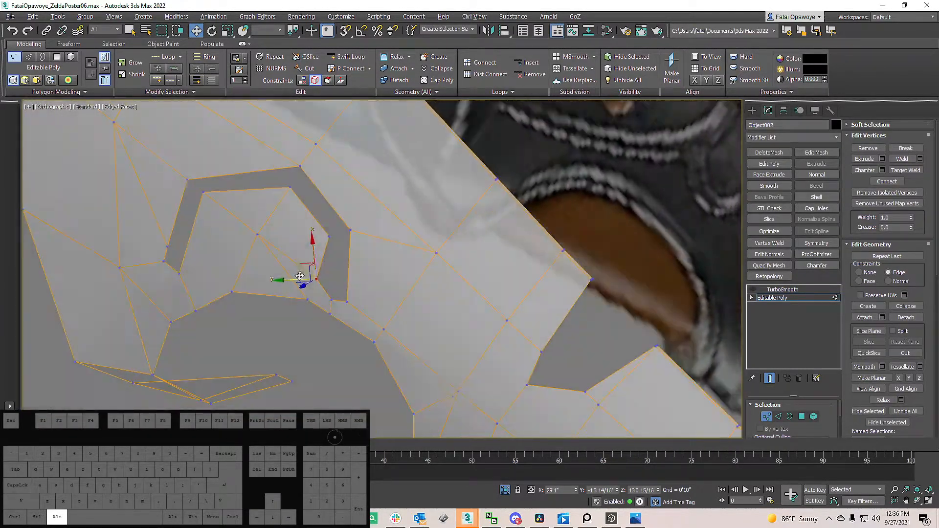
{"action": "left_click", "coordinate": [348, 228]}
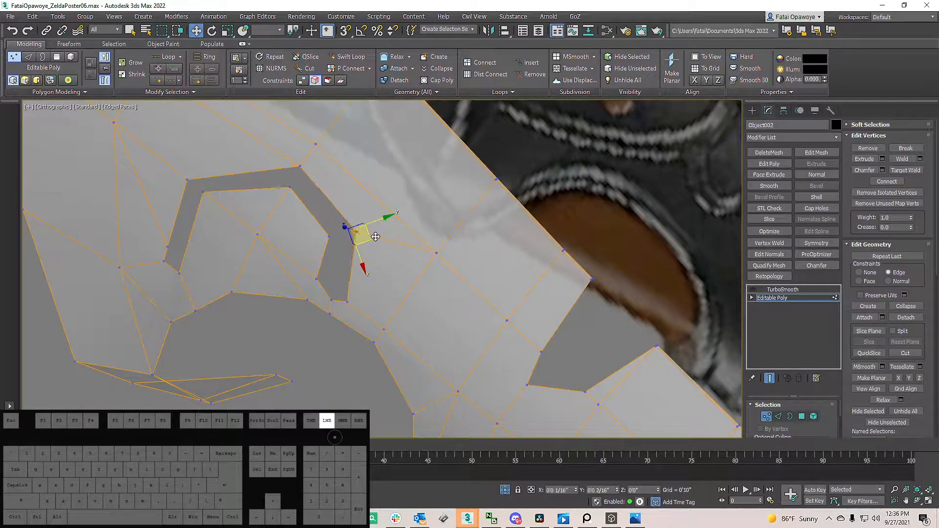
{"action": "left_click_drag", "start_coordinate": [377, 237], "coordinate": [377, 237]}
{"action": "middle_click_drag", "start_coordinate": [377, 237], "coordinate": [614, 275], "text": "alt"}
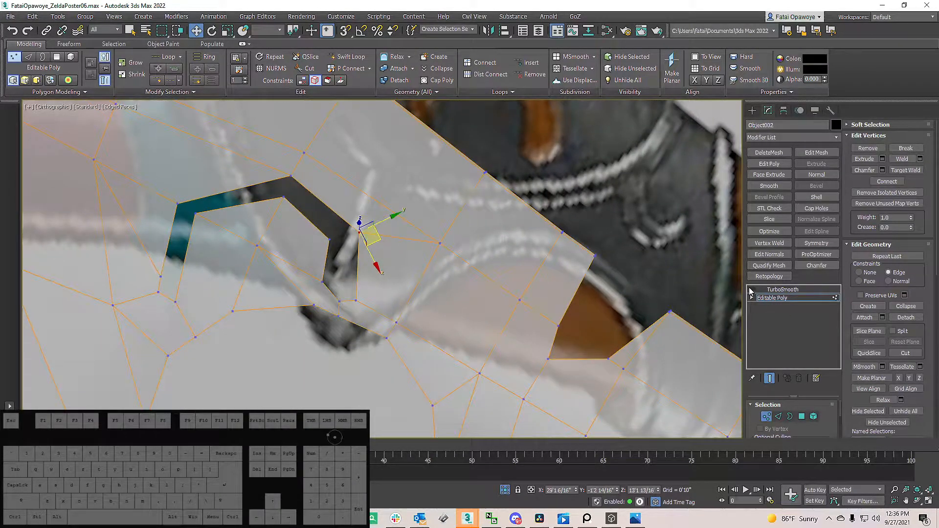
Step: Examine the widened slot on the whole plate with TurboSmooth enabled, and turn TurboSmooth off again
{"action": "left_click", "coordinate": [752, 290]}
{"action": "middle_click_drag", "start_coordinate": [404, 241], "coordinate": [382, 243], "text": "alt"}
{"action": "left_click", "coordinate": [772, 298]}
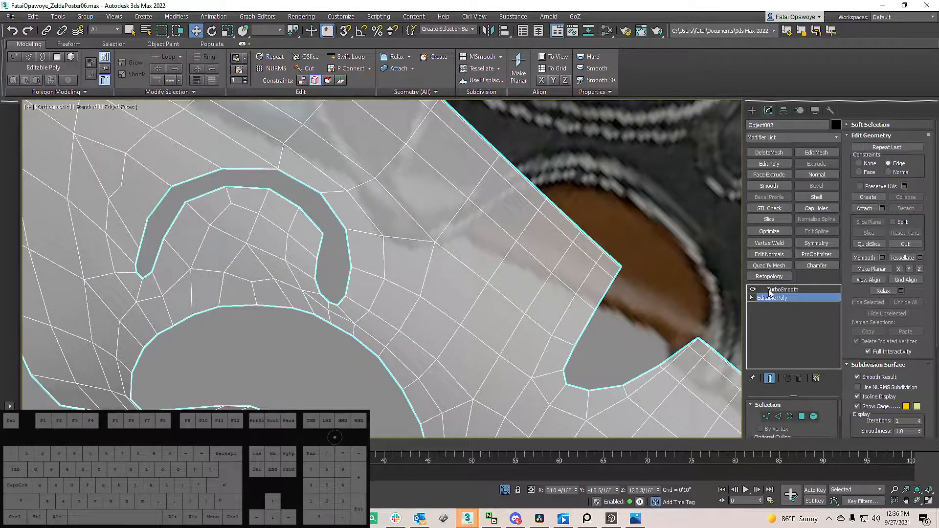
{"action": "scroll", "coordinate": [598, 218], "scroll_direction": "down", "scroll_amount": 5}
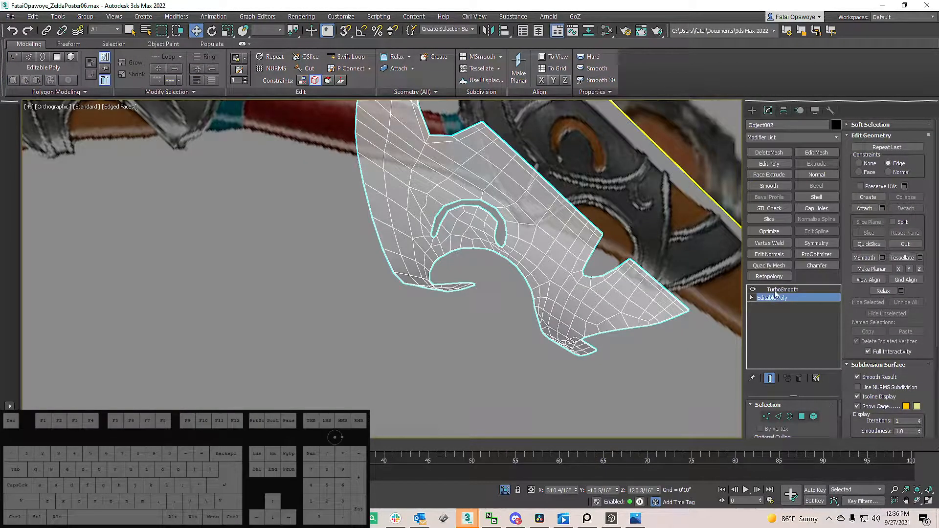
{"action": "left_click", "coordinate": [775, 291]}
{"action": "left_click", "coordinate": [752, 290]}
{"action": "scroll", "coordinate": [502, 223], "scroll_direction": "up", "scroll_amount": 6}
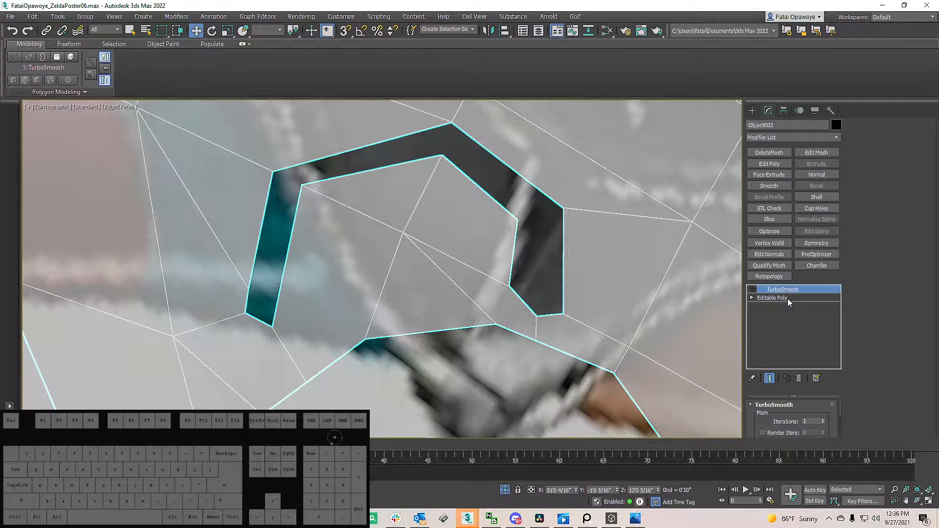
Step: Connect the central vertex inside the arch to the slot's inner bend vertex with a new edge
{"action": "left_click", "coordinate": [773, 298]}
{"action": "key", "text": "1"}
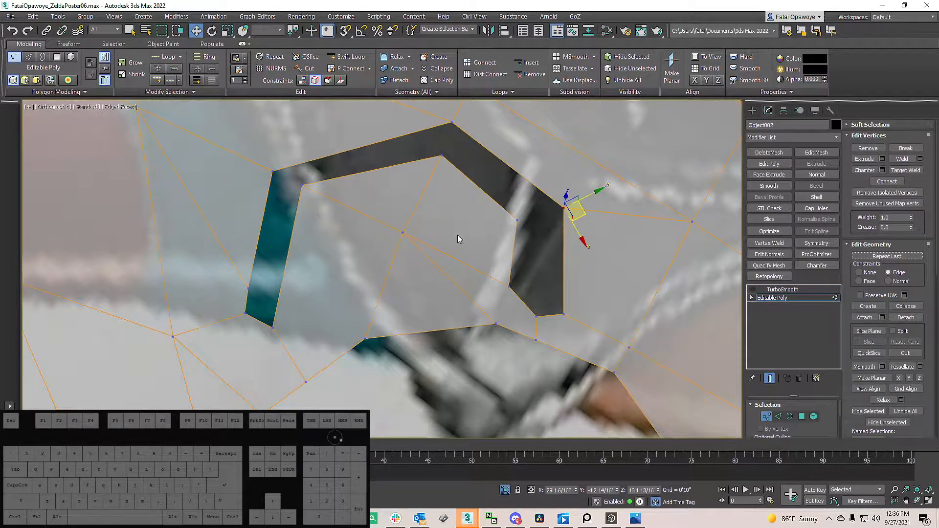
{"action": "left_click", "coordinate": [403, 230]}
{"action": "right_click", "coordinate": [513, 219]}
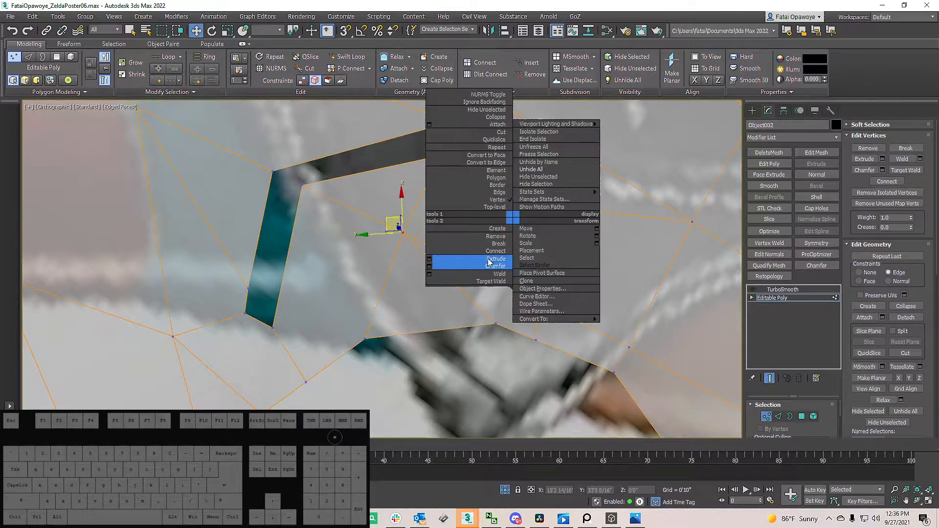
{"action": "left_click", "coordinate": [495, 251]}
Step: Compare the plate with TurboSmooth off and on to check the topology around the newly connected edge inside the arch
{"action": "left_click", "coordinate": [772, 290]}
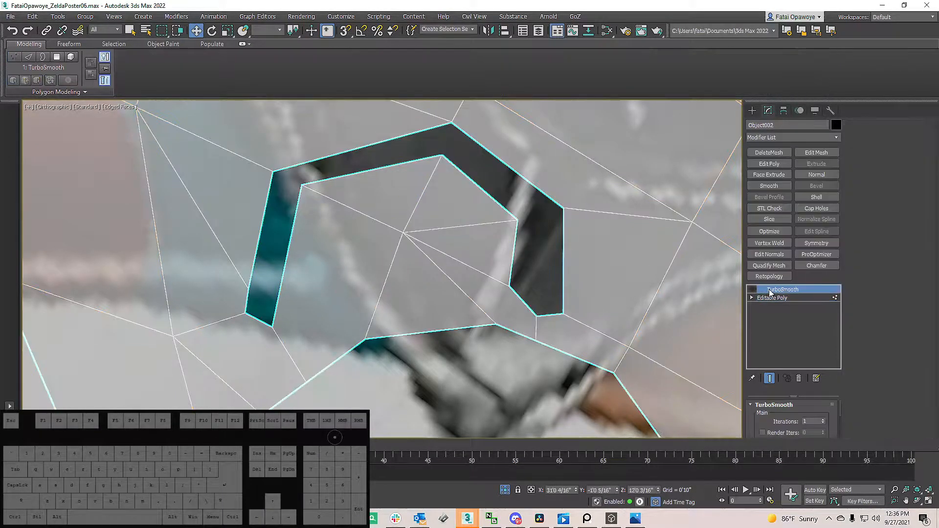
{"action": "left_click", "coordinate": [753, 290]}
{"action": "middle_click_drag", "start_coordinate": [569, 229], "coordinate": [563, 260], "text": "alt"}
{"action": "left_click", "coordinate": [753, 290]}
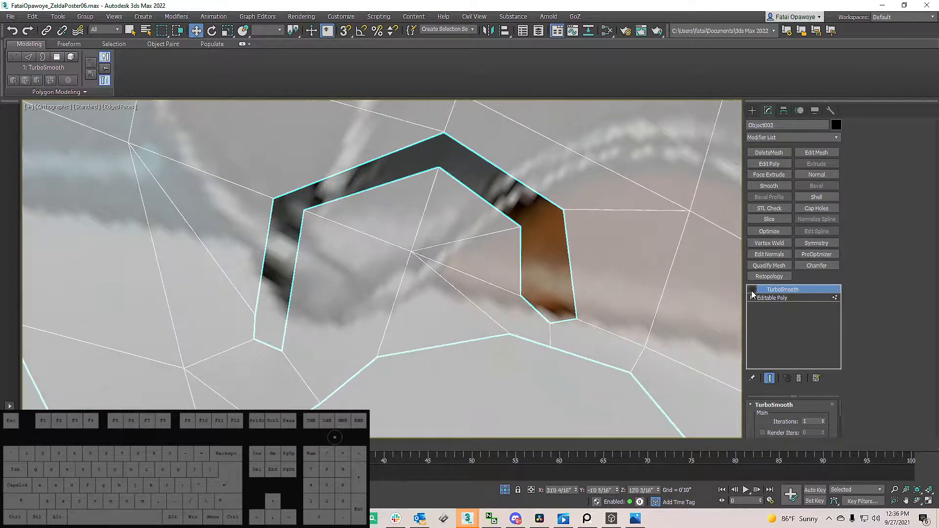
{"action": "left_click", "coordinate": [764, 300]}
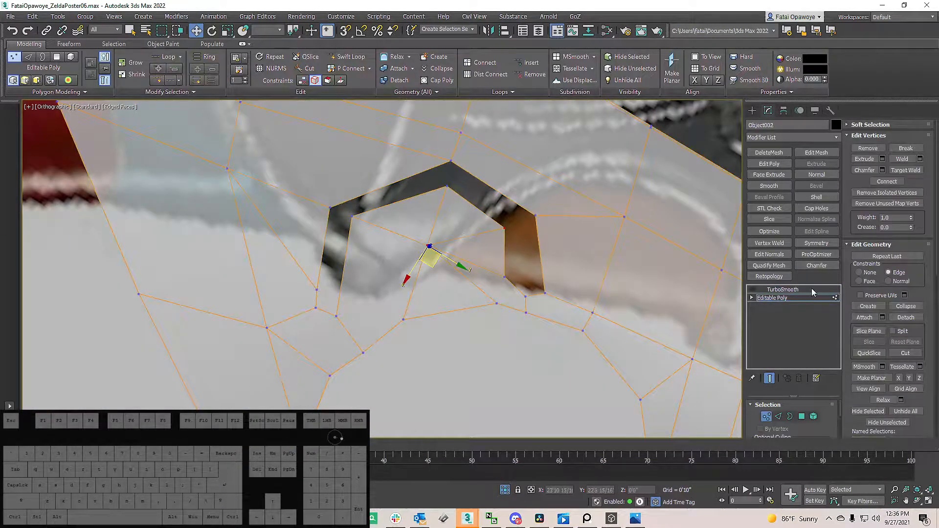
{"action": "left_click", "coordinate": [809, 291]}
{"action": "left_click", "coordinate": [752, 290]}
{"action": "scroll", "coordinate": [427, 225], "scroll_direction": "down", "scroll_amount": 4}
{"action": "middle_click_drag", "start_coordinate": [426, 225], "coordinate": [437, 209], "text": "alt"}
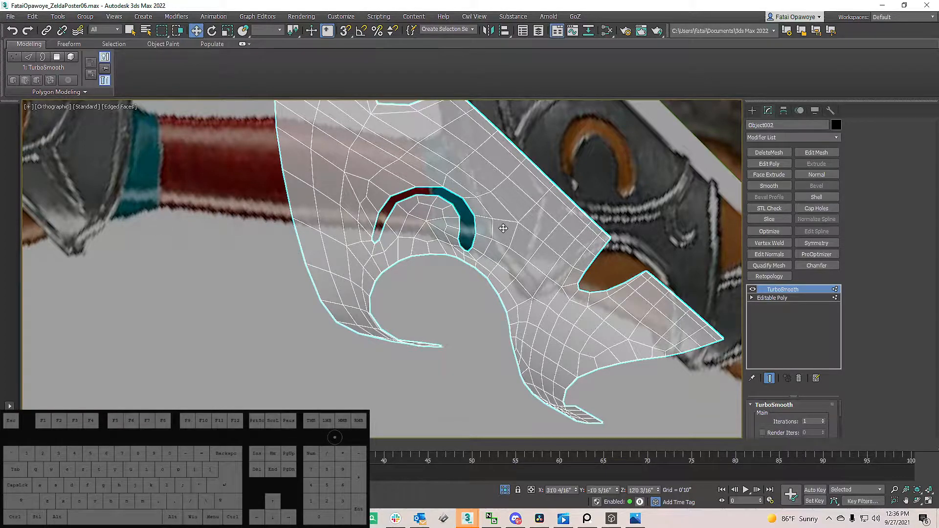
{"action": "middle_click_drag", "start_coordinate": [506, 237], "coordinate": [512, 212]}
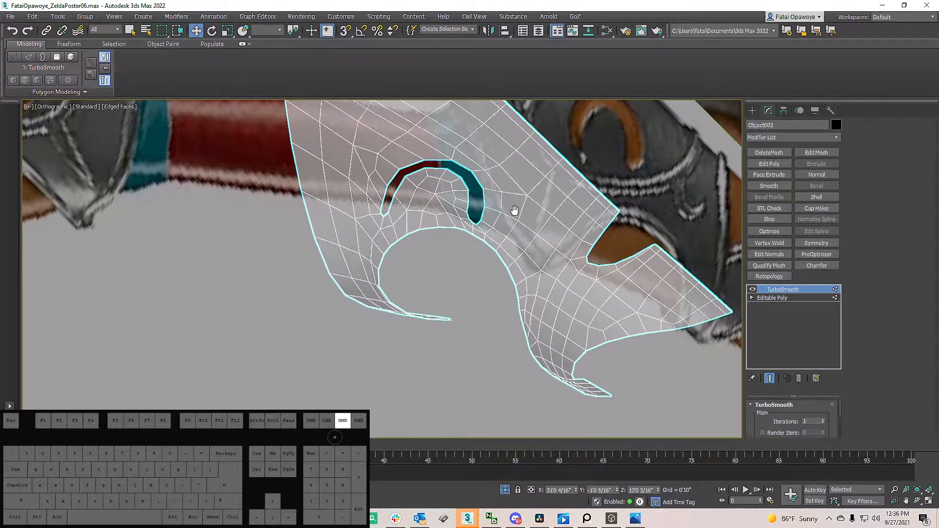
{"action": "scroll", "coordinate": [520, 226], "scroll_direction": "down", "scroll_amount": 2}
{"action": "middle_click_drag", "start_coordinate": [498, 249], "coordinate": [553, 204], "text": "alt"}
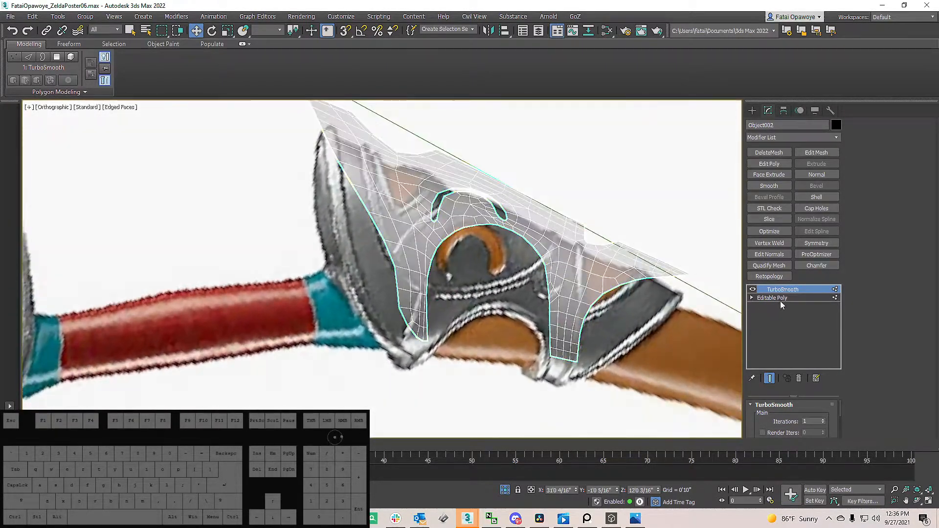
Step: Turn off TurboSmooth in vertex editing and move the side vertex near the slot's grip-side end upward along the slot
{"action": "left_click", "coordinate": [780, 300]}
{"action": "middle_click_drag", "start_coordinate": [433, 286], "coordinate": [664, 271], "text": "alt"}
{"action": "left_click", "coordinate": [752, 289]}
{"action": "middle_click_drag", "start_coordinate": [484, 200], "coordinate": [469, 174], "text": "alt"}
{"action": "scroll", "coordinate": [436, 205], "scroll_direction": "up", "scroll_amount": 4}
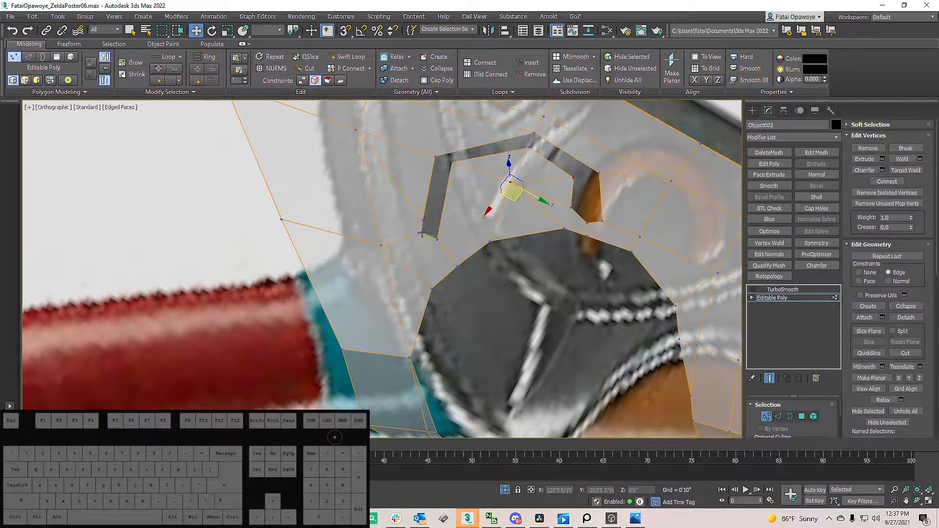
{"action": "scroll", "coordinate": [422, 219], "scroll_direction": "up", "scroll_amount": 2}
{"action": "left_click", "coordinate": [422, 219]}
{"action": "mouse_move", "coordinate": [425, 204]}
{"action": "left_mouse_down"}
{"action": "mouse_move", "coordinate": [433, 181]}
{"action": "mouse_move", "coordinate": [429, 189]}
{"action": "left_mouse_up"}
{"action": "left_click", "coordinate": [444, 247]}
{"action": "middle_click_drag", "start_coordinate": [440, 239], "coordinate": [359, 185]}
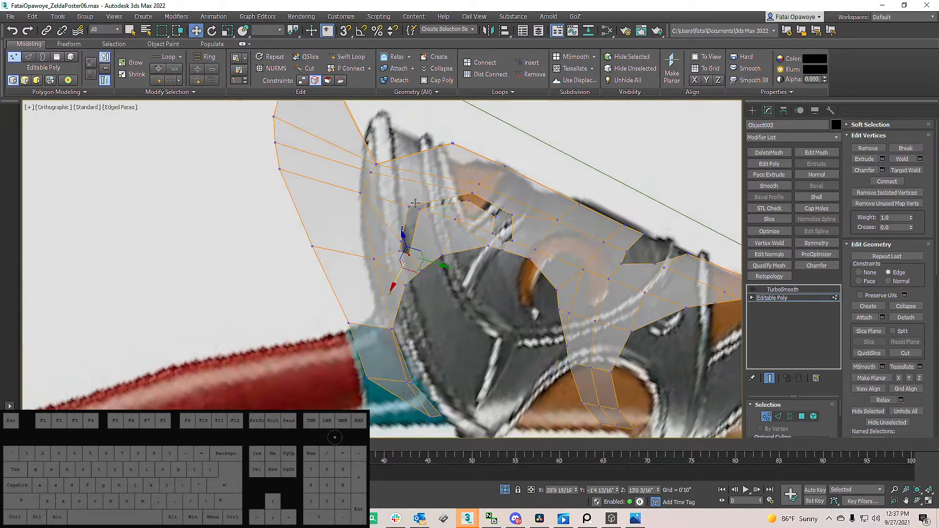
Step: Examine the plate against the reference image from several angles, enabling TurboSmooth to check the adjusted slot end
{"action": "middle_click_drag", "start_coordinate": [506, 209], "coordinate": [609, 258], "text": "alt"}
{"action": "middle_click_drag", "start_coordinate": [558, 213], "coordinate": [531, 215], "text": "alt"}
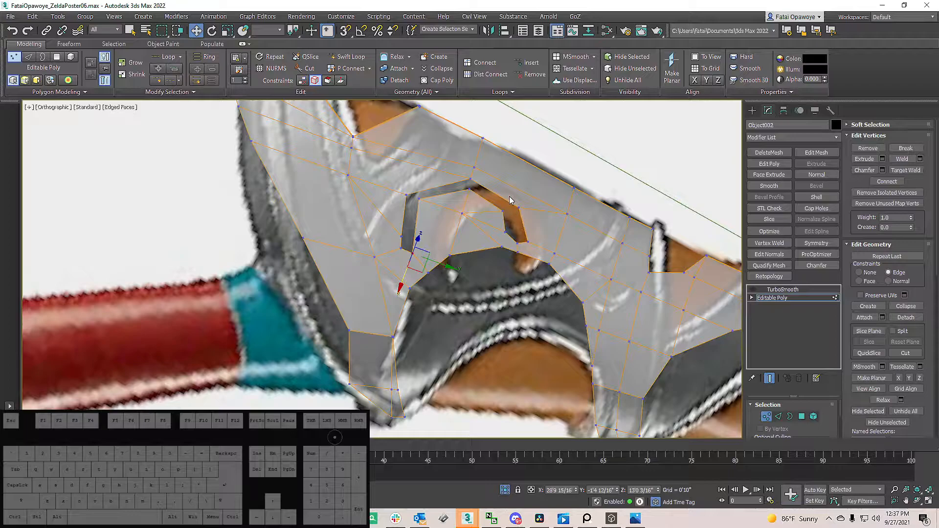
{"action": "middle_click_drag", "start_coordinate": [390, 121], "coordinate": [411, 206], "text": "alt"}
{"action": "left_click", "coordinate": [753, 290]}
{"action": "left_click", "coordinate": [769, 291]}
{"action": "middle_click_drag", "start_coordinate": [455, 226], "coordinate": [427, 240], "text": "alt"}
{"action": "scroll", "coordinate": [426, 240], "scroll_direction": "down", "scroll_amount": 4}
{"action": "middle_click_drag", "start_coordinate": [426, 240], "coordinate": [372, 198], "text": "alt"}
Step: Compare the control vertices with the smoothed plate surface, and turn TurboSmooth off to inspect the two lower legs
{"action": "left_click", "coordinate": [773, 297]}
{"action": "left_click", "coordinate": [776, 290]}
{"action": "left_click", "coordinate": [772, 298]}
{"action": "key", "text": "1"}
{"action": "middle_click_drag", "start_coordinate": [598, 289], "coordinate": [596, 306], "text": "alt"}
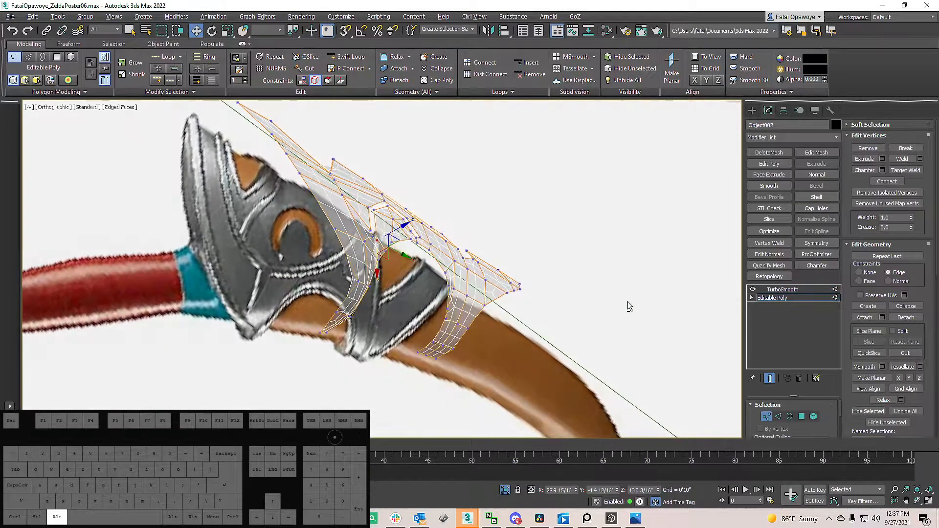
{"action": "left_click", "coordinate": [770, 290]}
{"action": "middle_click_drag", "start_coordinate": [390, 293], "coordinate": [361, 296], "text": "alt"}
{"action": "scroll", "coordinate": [337, 272], "scroll_direction": "up", "scroll_amount": 5}
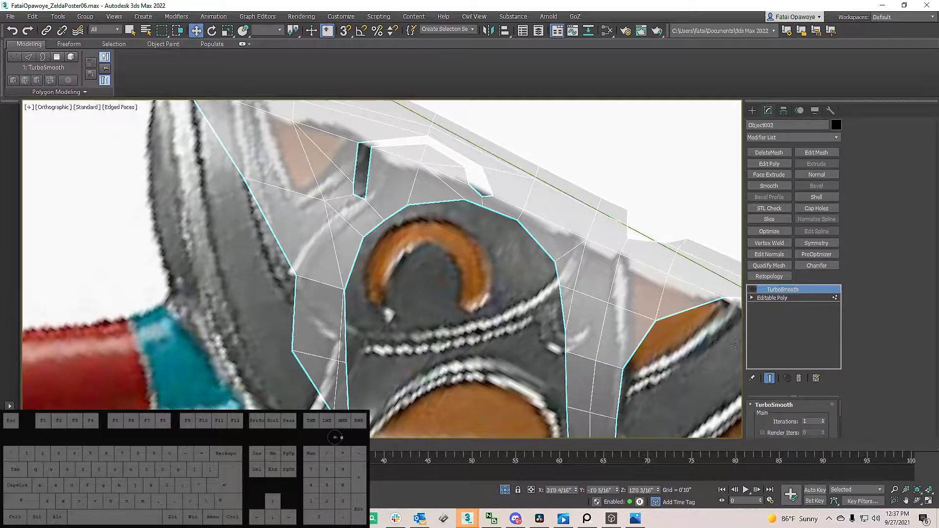
Step: Select the two end edges of the lower leg farther from the grip, add a Symmetry modifier, and add a Smooth modifier above it
{"action": "left_click", "coordinate": [777, 298]}
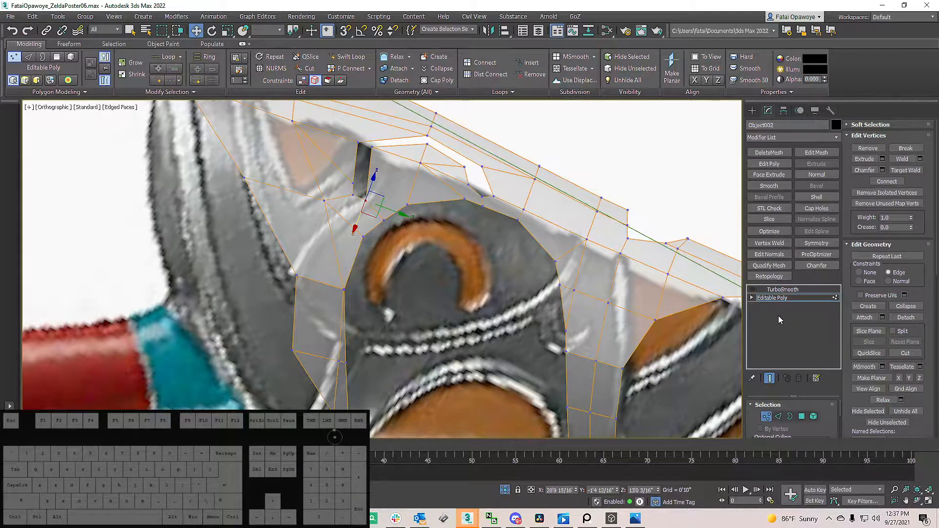
{"action": "left_click", "coordinate": [778, 417]}
{"action": "middle_click_drag", "start_coordinate": [346, 401], "coordinate": [339, 315]}
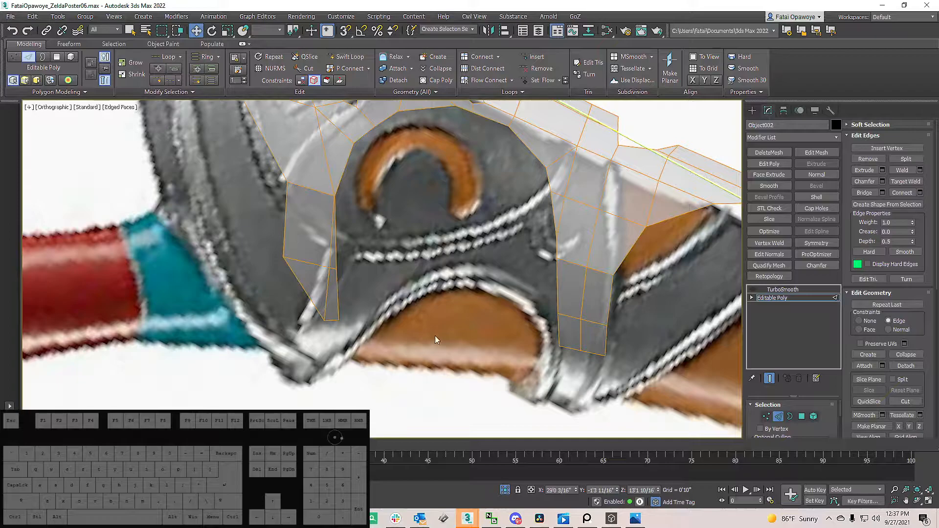
{"action": "left_click", "coordinate": [568, 348]}
{"action": "left_click", "coordinate": [593, 353], "text": "ctrl"}
{"action": "scroll", "coordinate": [563, 350], "scroll_direction": "down", "scroll_amount": 6}
{"action": "middle_click_drag", "start_coordinate": [548, 348], "coordinate": [462, 346], "text": "alt"}
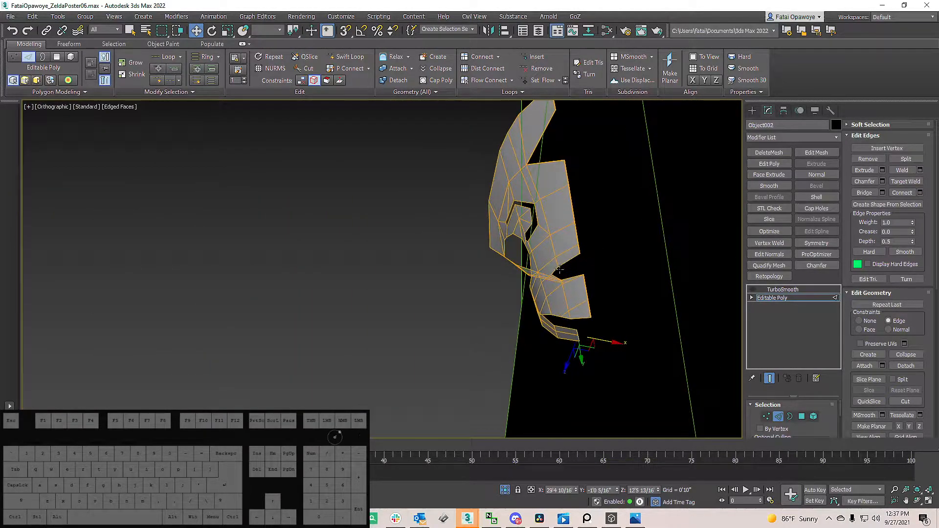
{"action": "left_click", "coordinate": [816, 243]}
{"action": "middle_click_drag", "start_coordinate": [606, 269], "coordinate": [648, 272], "text": "alt"}
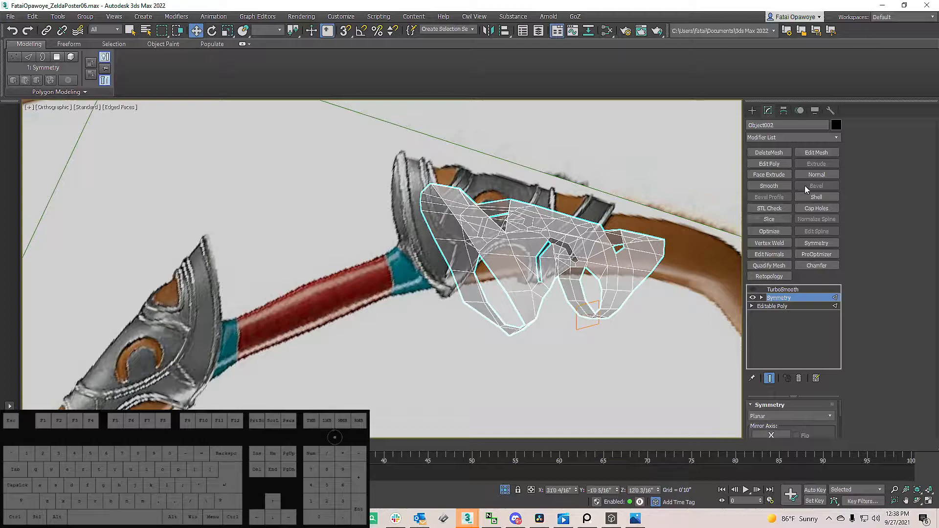
{"action": "left_click", "coordinate": [770, 186]}
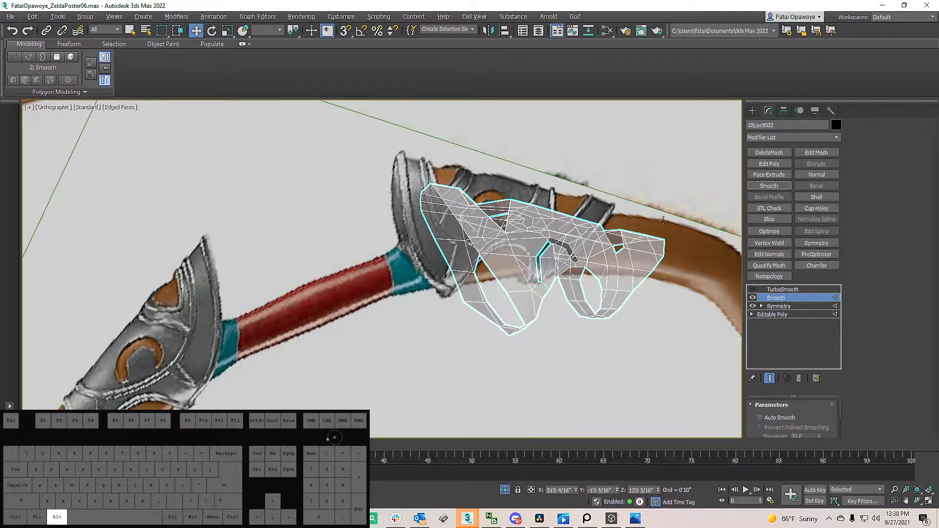
Step: Undo the added Smooth modifier, add a Shell modifier at the top of the stack, and check the plate's thickness
{"action": "key", "text": "ctrl+z"}
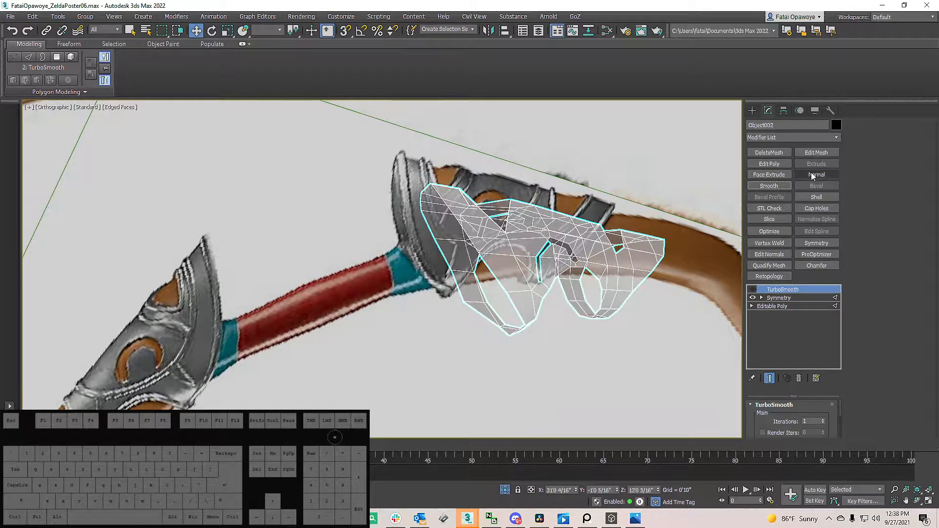
{"action": "left_click", "coordinate": [814, 197]}
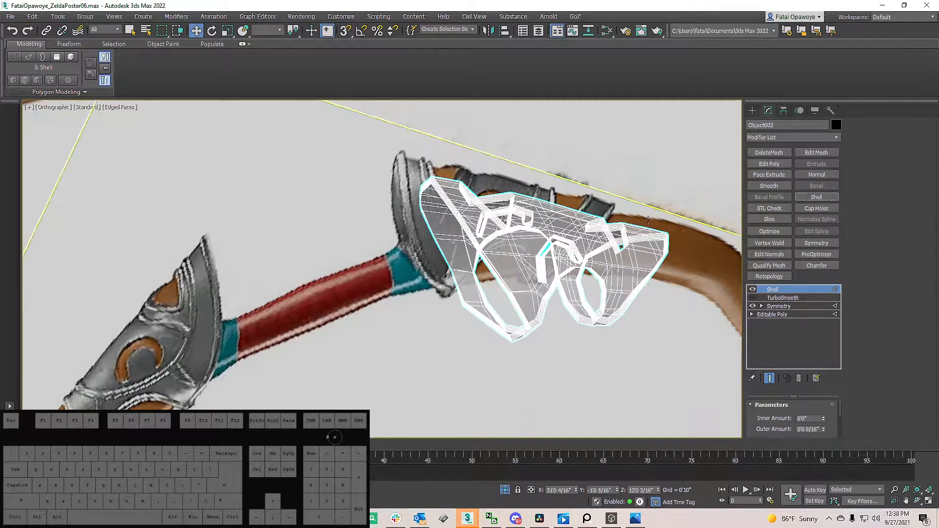
{"action": "mouse_move", "coordinate": [595, 280]}
{"action": "middle_mouse_down"}
{"action": "mouse_move", "coordinate": [581, 286]}
{"action": "mouse_move", "coordinate": [553, 256]}
{"action": "mouse_move", "coordinate": [504, 239]}
{"action": "mouse_move", "coordinate": [484, 245]}
{"action": "mouse_move", "coordinate": [497, 239]}
{"action": "mouse_move", "coordinate": [494, 225]}
{"action": "mouse_move", "coordinate": [409, 237]}
{"action": "mouse_move", "coordinate": [477, 234]}
{"action": "middle_mouse_up"}
{"action": "key", "text": "F3"}
{"action": "key", "text": "F3"}
{"action": "scroll", "coordinate": [582, 258], "scroll_direction": "up", "scroll_amount": 2}
{"action": "key", "text": "alt+x"}
{"action": "scroll", "coordinate": [447, 237], "scroll_direction": "up", "scroll_amount": 2}
{"action": "key", "text": "F4"}
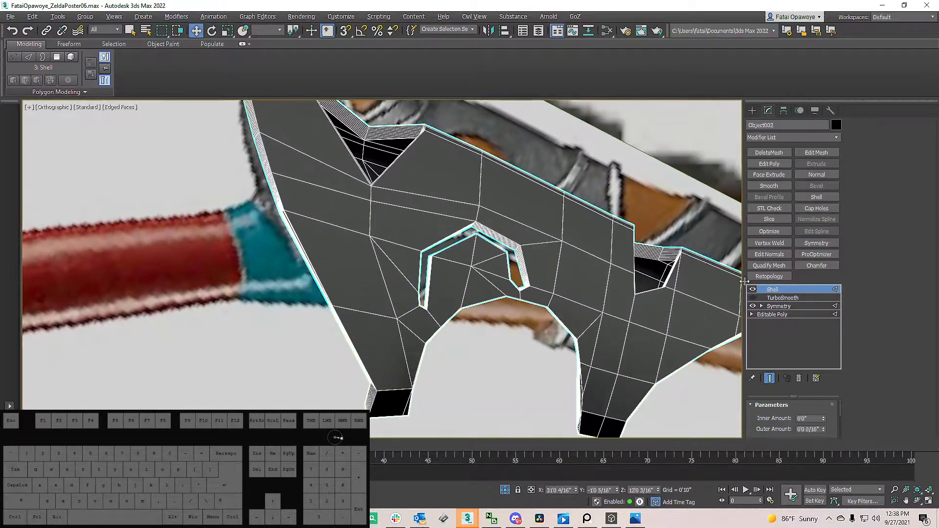
Step: Turn on TurboSmooth beneath the Shell and compare the thickened plate with the reference bow, viewing it without edges
{"action": "left_click", "coordinate": [753, 298]}
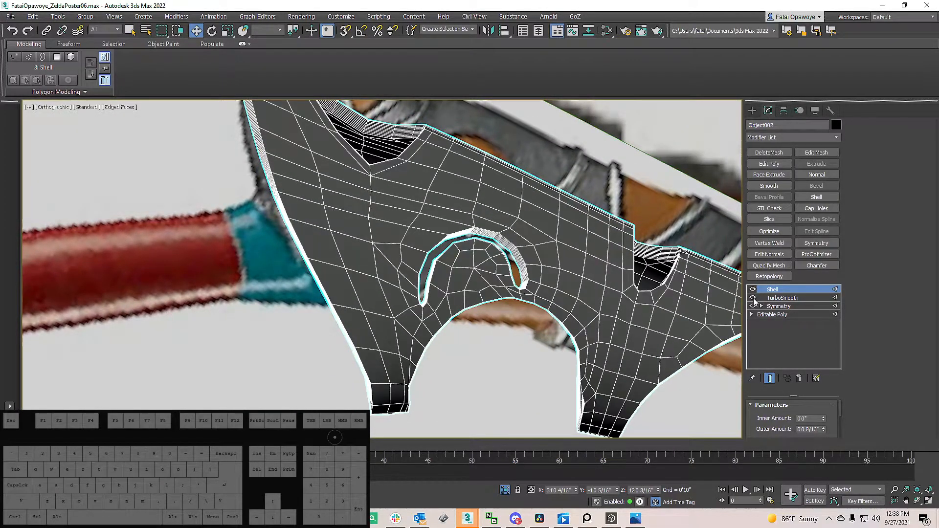
{"action": "scroll", "coordinate": [543, 253], "scroll_direction": "down", "scroll_amount": 4}
{"action": "middle_click_drag", "start_coordinate": [543, 252], "coordinate": [469, 254], "text": "alt"}
{"action": "left_click", "coordinate": [625, 305]}
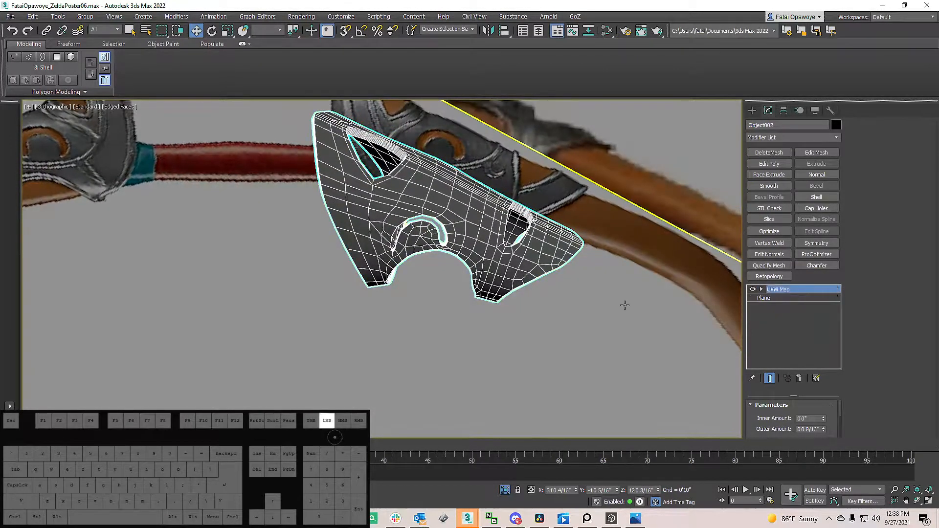
{"action": "middle_click_drag", "start_coordinate": [528, 262], "coordinate": [528, 285], "text": "alt"}
{"action": "scroll", "coordinate": [518, 274], "scroll_direction": "down", "scroll_amount": 4}
{"action": "middle_click_drag", "start_coordinate": [489, 231], "coordinate": [492, 252]}
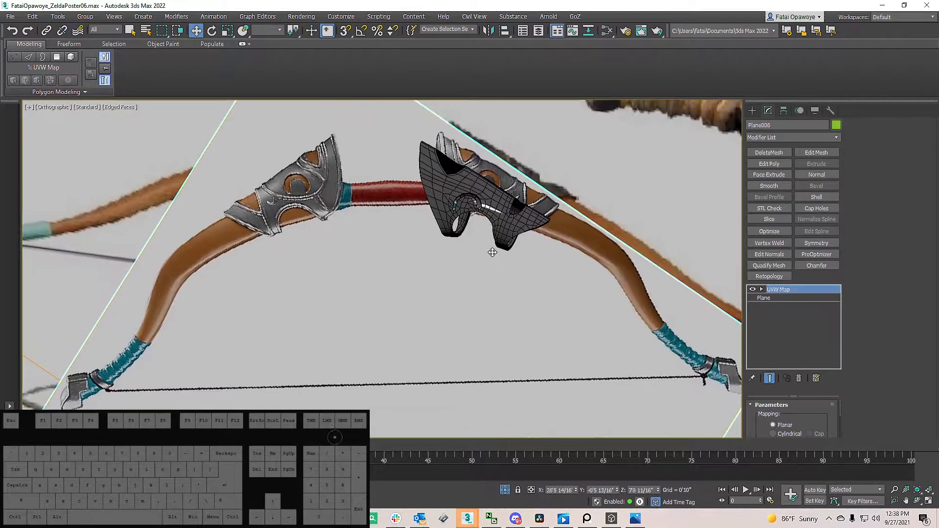
{"action": "scroll", "coordinate": [487, 215], "scroll_direction": "up", "scroll_amount": 4}
{"action": "scroll", "coordinate": [487, 215], "scroll_direction": "down", "scroll_amount": 7}
{"action": "middle_click_drag", "start_coordinate": [487, 215], "coordinate": [619, 227], "text": "alt"}
{"action": "scroll", "coordinate": [503, 163], "scroll_direction": "up", "scroll_amount": 3}
{"action": "scroll", "coordinate": [485, 204], "scroll_direction": "down", "scroll_amount": 1}
{"action": "scroll", "coordinate": [484, 204], "scroll_direction": "up", "scroll_amount": 4}
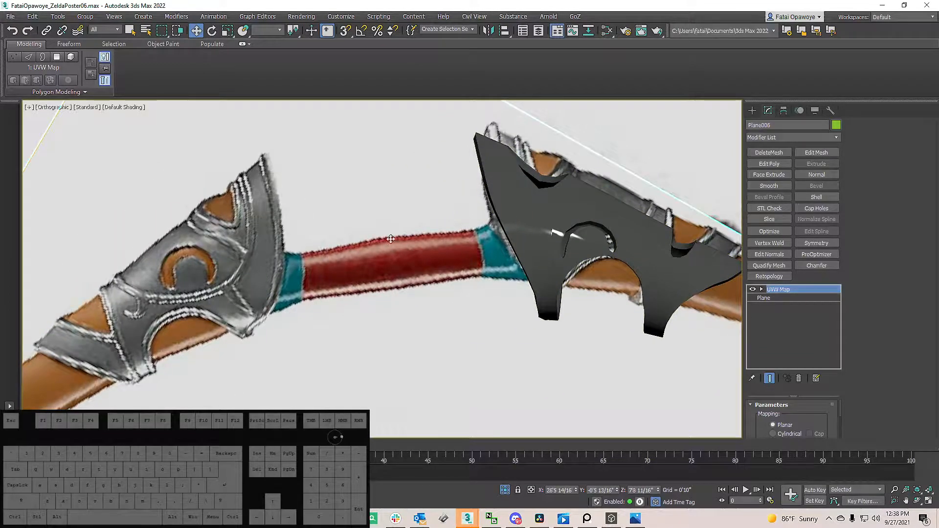
Step: Select the plate's Symmetry modifier, turn off Shell and TurboSmooth above it, and show the mesh edges
{"action": "left_click", "coordinate": [612, 210]}
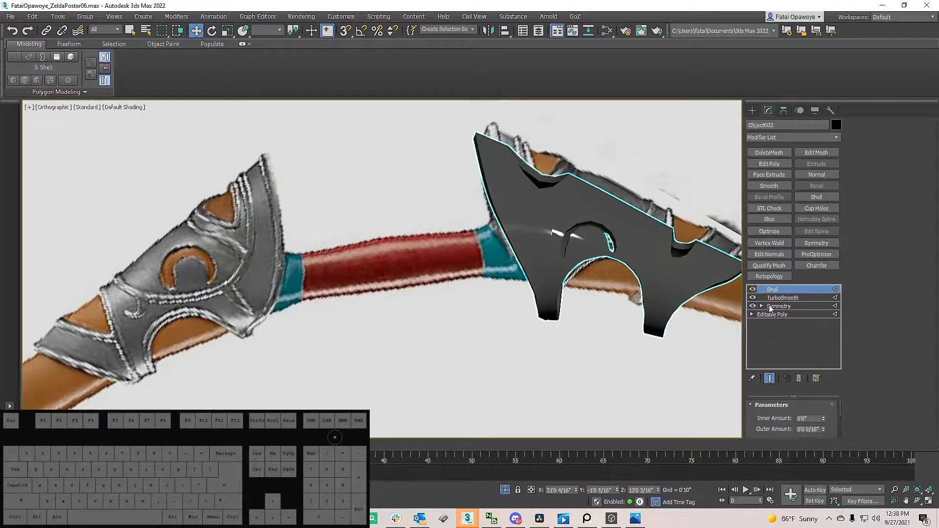
{"action": "left_click", "coordinate": [771, 306]}
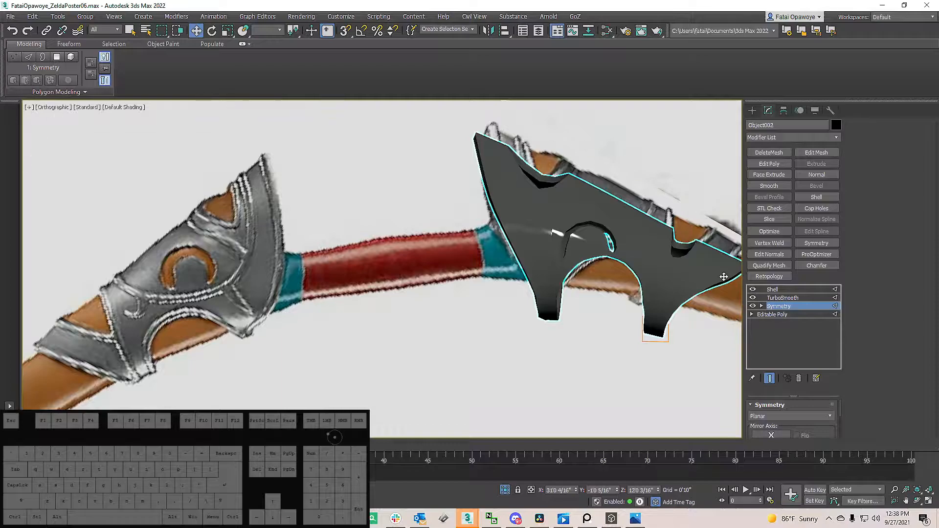
{"action": "left_click", "coordinate": [753, 289]}
{"action": "left_click", "coordinate": [753, 297]}
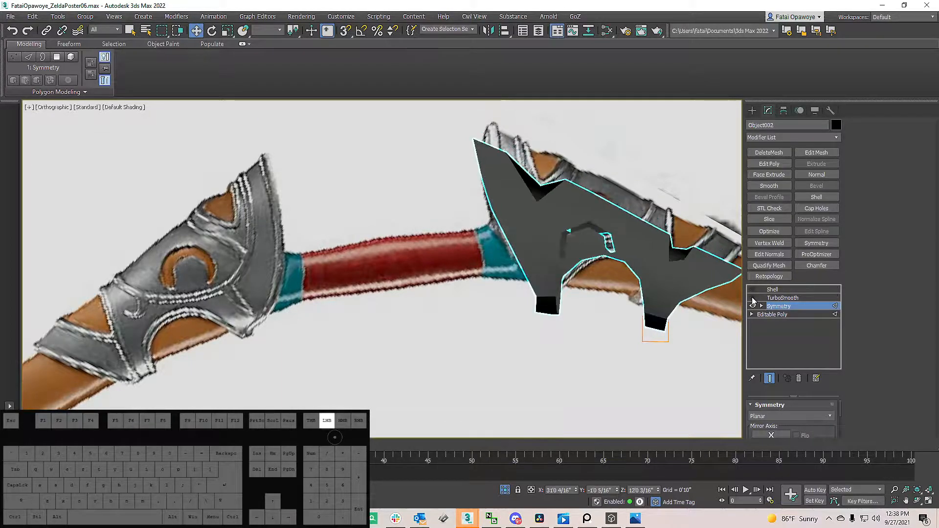
{"action": "middle_click_drag", "start_coordinate": [671, 279], "coordinate": [642, 283]}
{"action": "key", "text": "F4"}
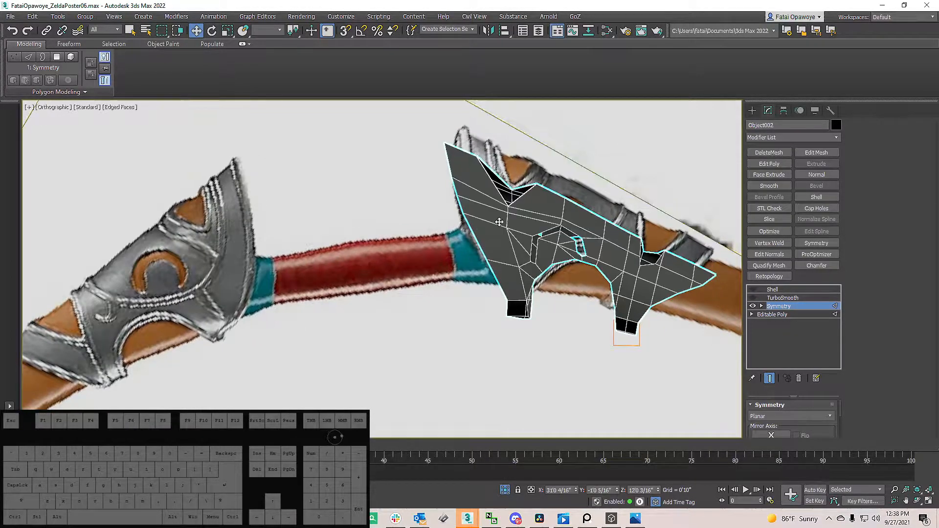
Step: Examine the mirrored plate's centre seam along the ridge and around the upper cutouts with Symmetry active
{"action": "middle_click_drag", "start_coordinate": [489, 228], "coordinate": [560, 218], "text": "alt"}
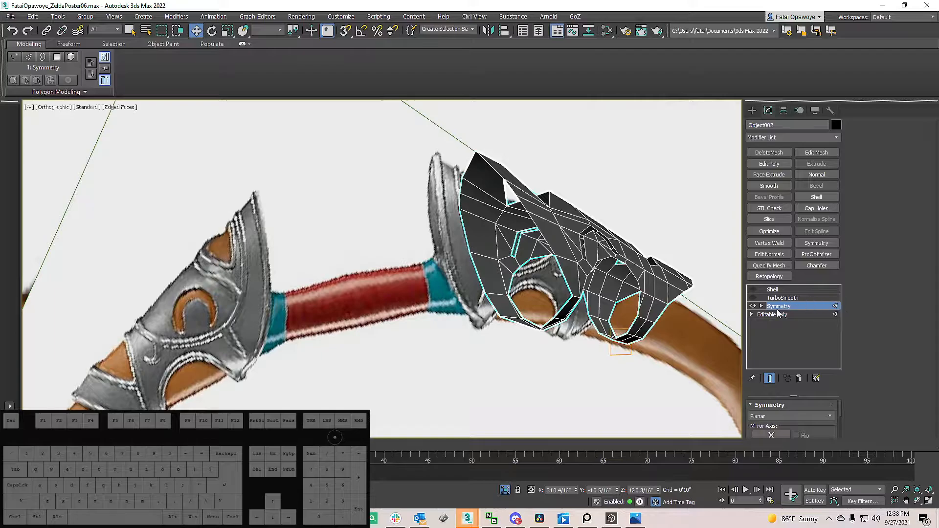
{"action": "left_click", "coordinate": [777, 298]}
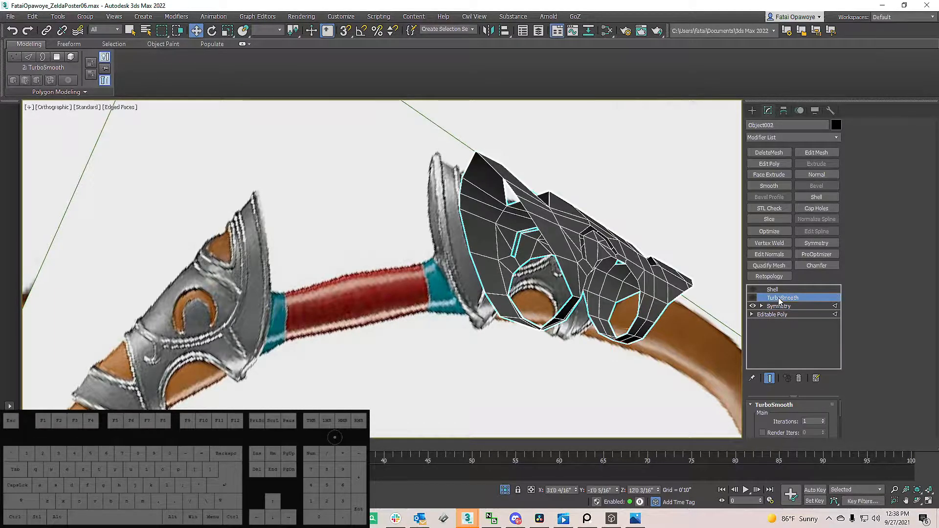
{"action": "left_click", "coordinate": [779, 306]}
{"action": "middle_click_drag", "start_coordinate": [602, 255], "coordinate": [572, 259], "text": "alt"}
{"action": "scroll", "coordinate": [572, 259], "scroll_direction": "up", "scroll_amount": 10}
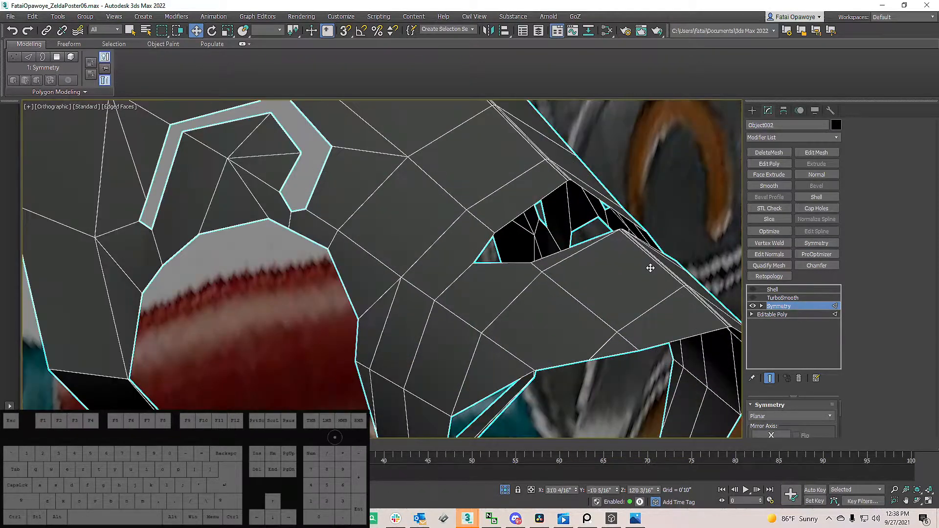
{"action": "scroll", "coordinate": [557, 294], "scroll_direction": "up", "scroll_amount": 8}
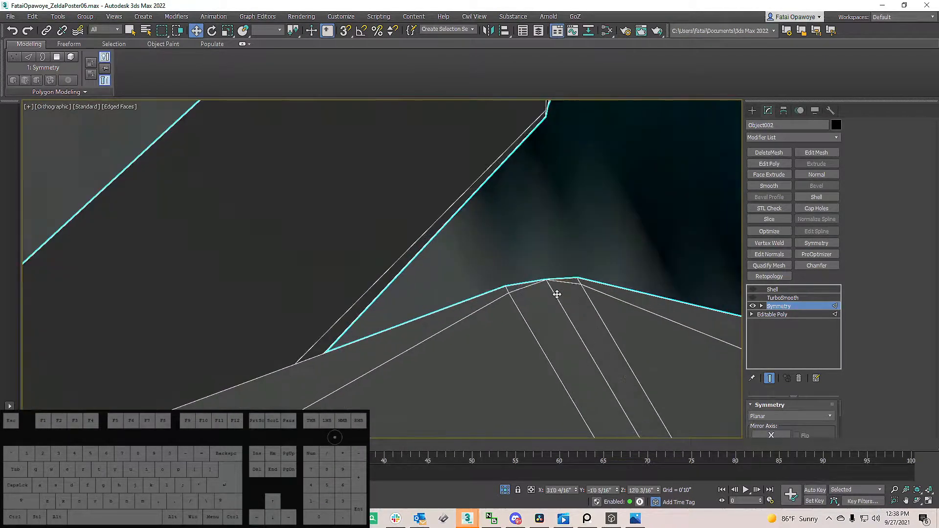
{"action": "scroll", "coordinate": [543, 283], "scroll_direction": "down", "scroll_amount": 10}
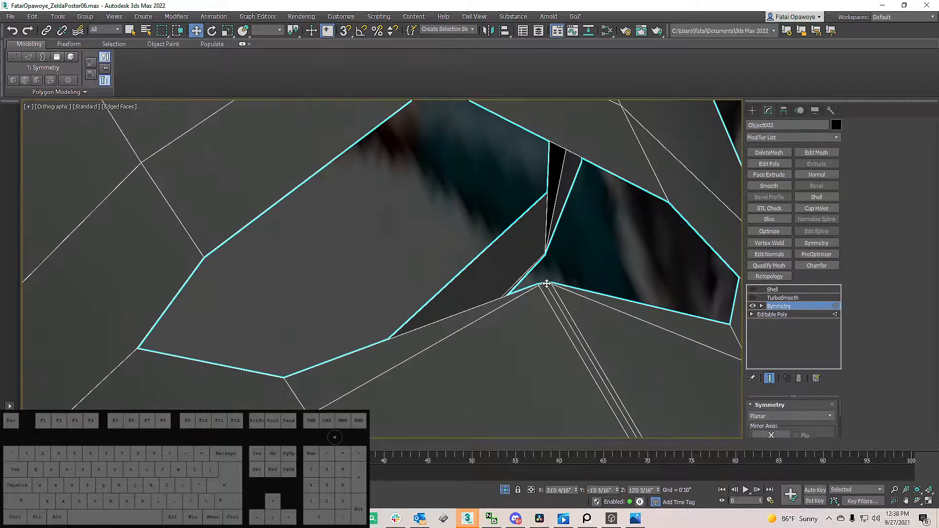
{"action": "middle_click_drag", "start_coordinate": [553, 289], "coordinate": [677, 285], "text": "alt"}
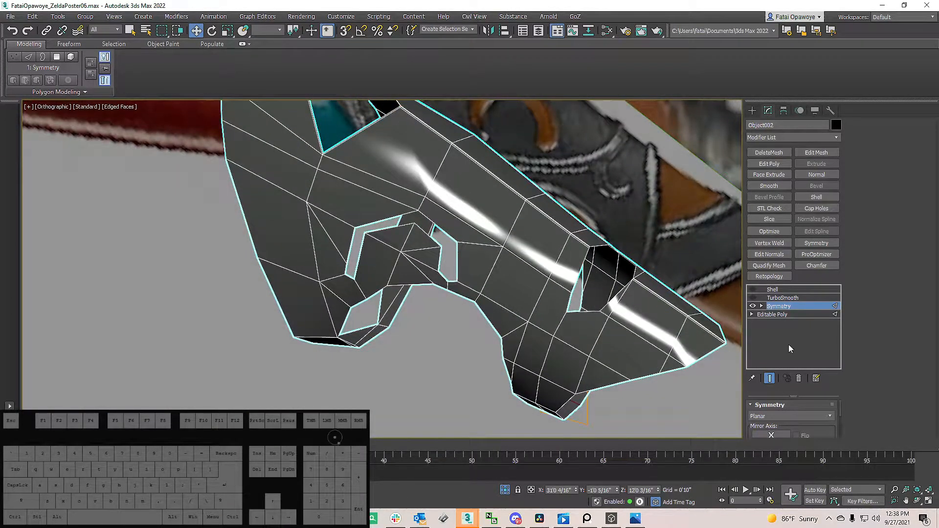
Step: Switch the Symmetry modifier's Weld Seam option off and on again, and add an Edit Poly modifier above Symmetry
{"action": "left_click_drag", "start_coordinate": [811, 395], "coordinate": [795, 376]}
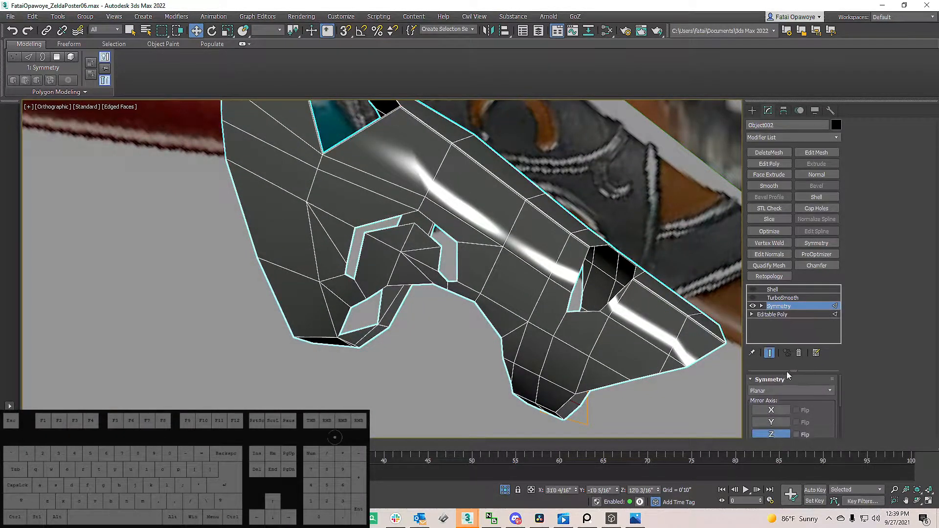
{"action": "scroll", "coordinate": [812, 405], "scroll_direction": "down", "scroll_amount": 5}
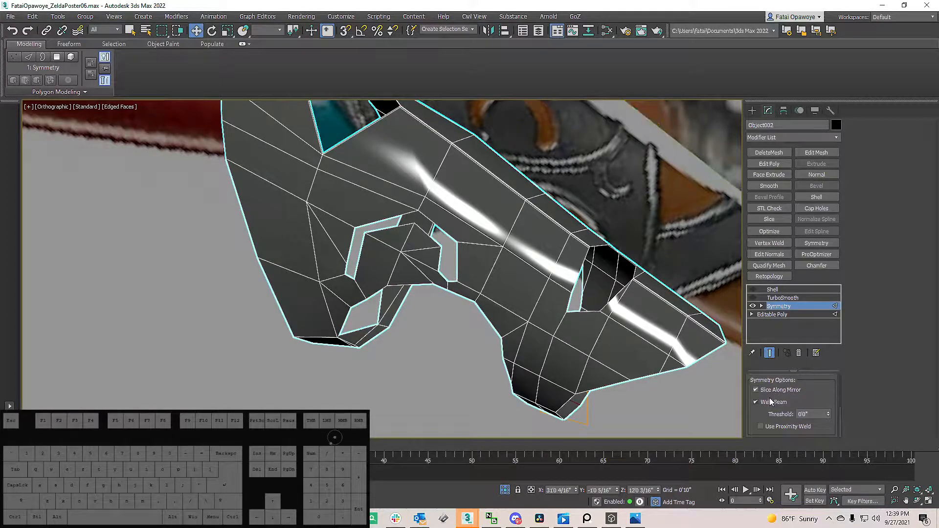
{"action": "left_click", "coordinate": [759, 401]}
{"action": "left_click", "coordinate": [760, 401]}
{"action": "left_click", "coordinate": [769, 164]}
{"action": "middle_click_drag", "start_coordinate": [725, 194], "coordinate": [744, 291], "text": "alt"}
{"action": "key", "text": "alt"}
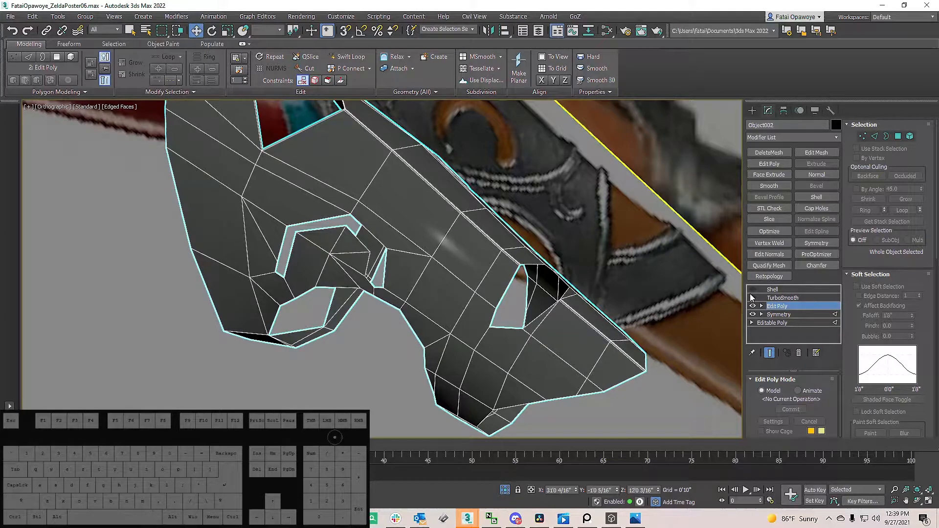
Step: Turn on TurboSmooth to inspect the seam edges at the cutout farther from the grip, then turn it off
{"action": "left_click", "coordinate": [755, 296]}
{"action": "left_click", "coordinate": [753, 298]}
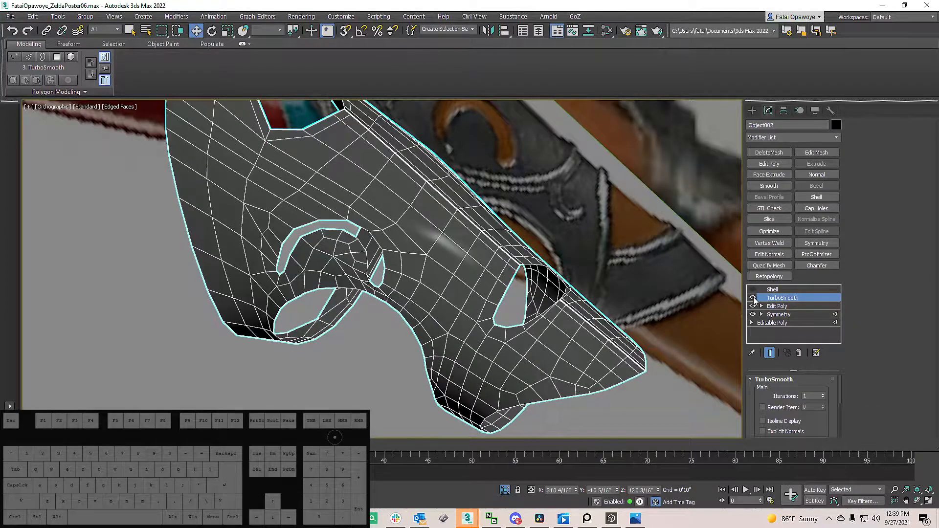
{"action": "scroll", "coordinate": [556, 323], "scroll_direction": "up", "scroll_amount": 10}
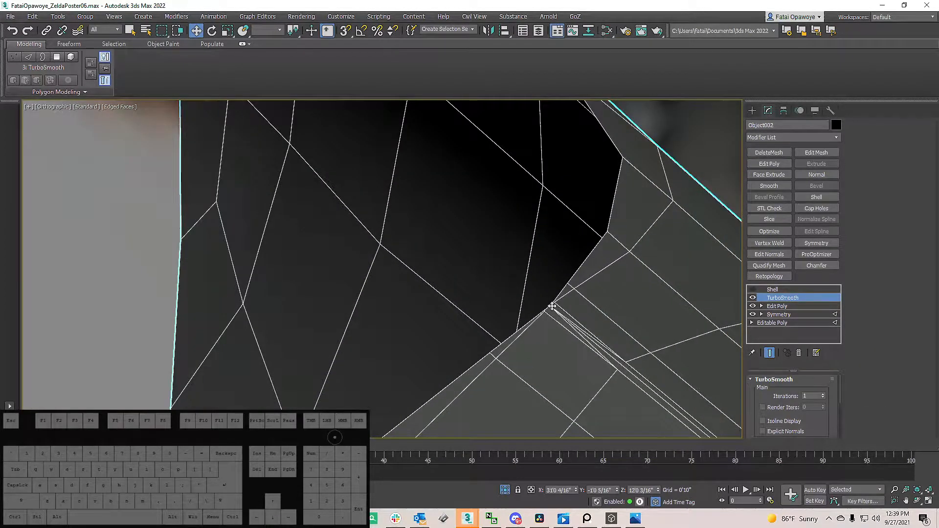
{"action": "left_click", "coordinate": [777, 306]}
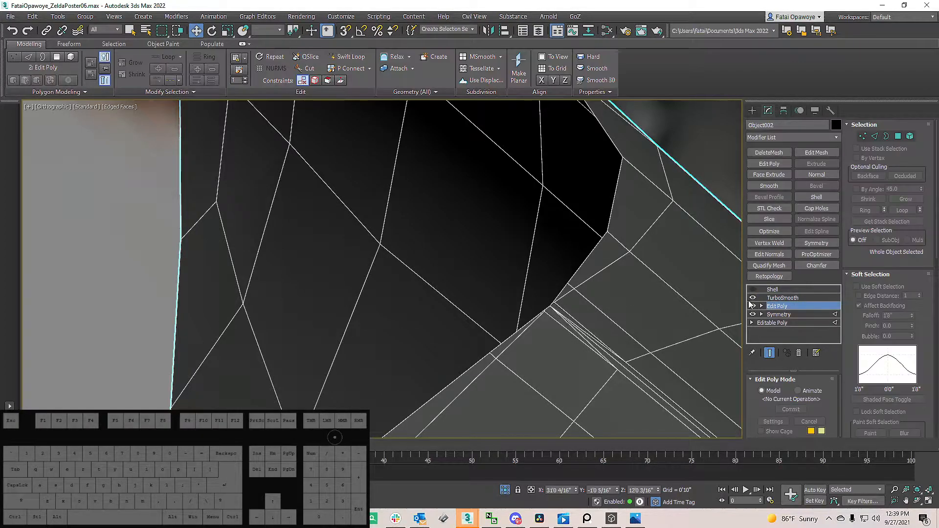
{"action": "left_click", "coordinate": [753, 297]}
{"action": "scroll", "coordinate": [561, 311], "scroll_direction": "up", "scroll_amount": 4}
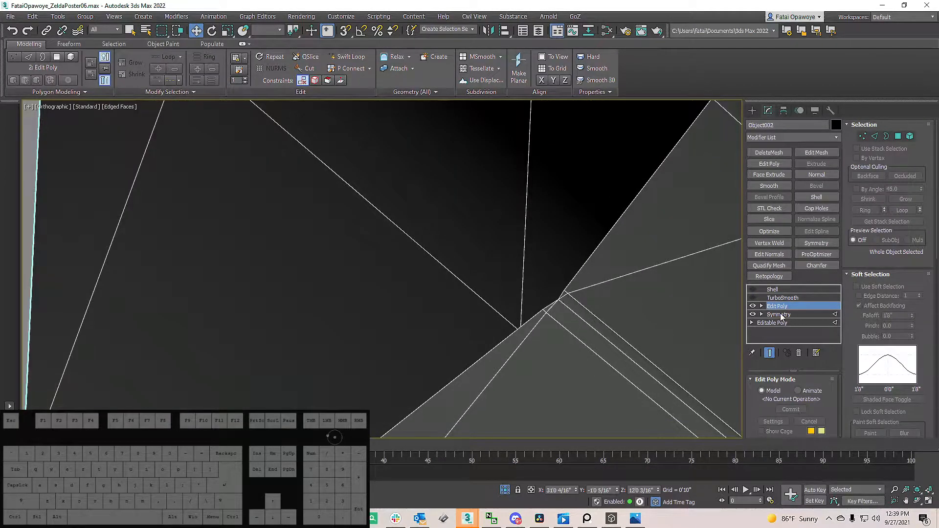
Step: Compare the seam at the Symmetry and Edit Poly levels, and turn off Weld Seam in the Symmetry options
{"action": "left_click", "coordinate": [780, 315]}
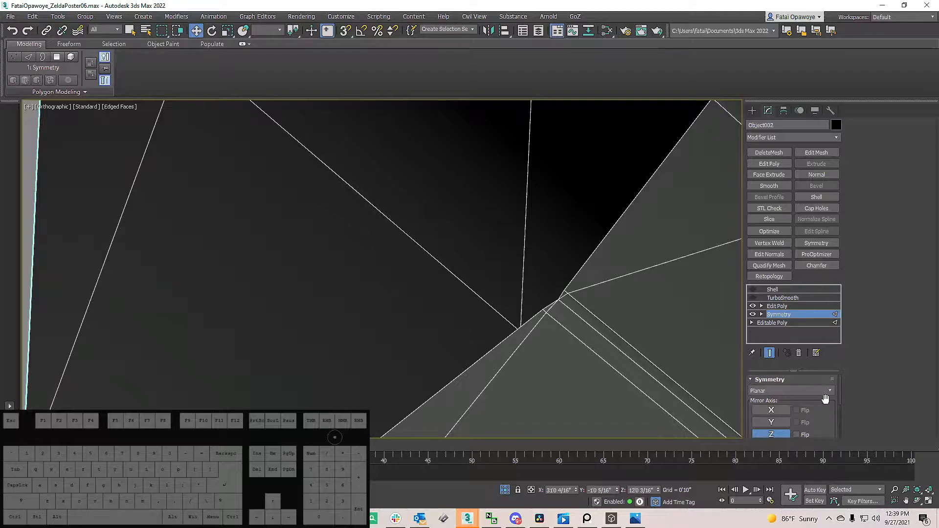
{"action": "middle_click_drag", "start_coordinate": [572, 303], "coordinate": [541, 254]}
{"action": "scroll", "coordinate": [541, 253], "scroll_direction": "down", "scroll_amount": 3}
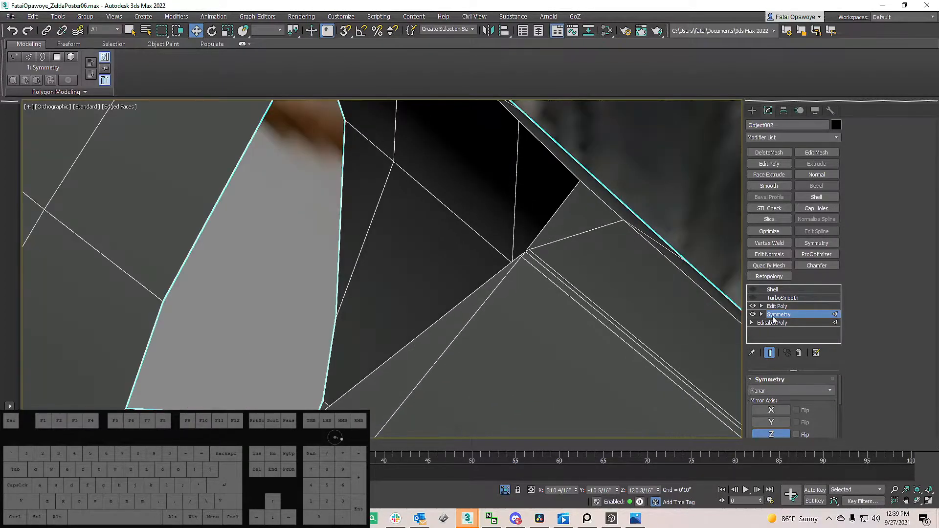
{"action": "scroll", "coordinate": [822, 435], "scroll_direction": "down", "scroll_amount": 2}
{"action": "scroll", "coordinate": [804, 423], "scroll_direction": "down", "scroll_amount": 2}
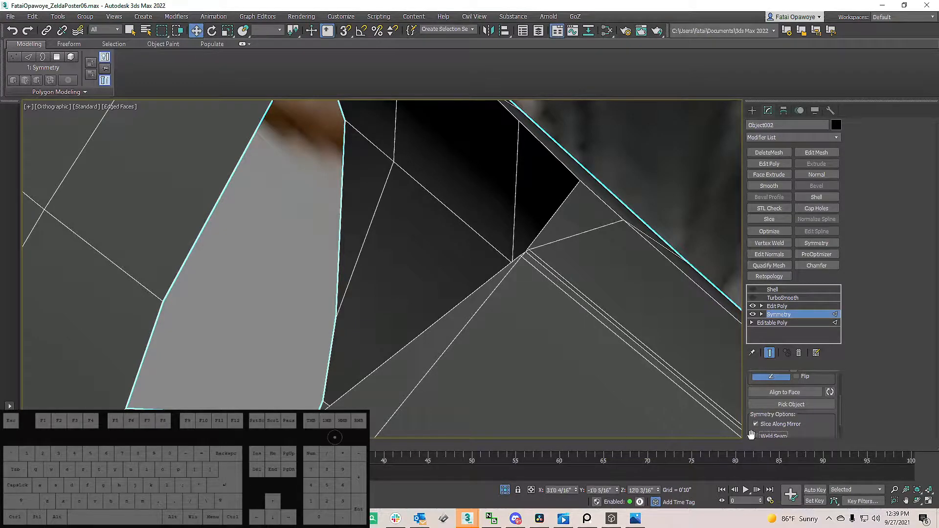
{"action": "left_click", "coordinate": [778, 306]}
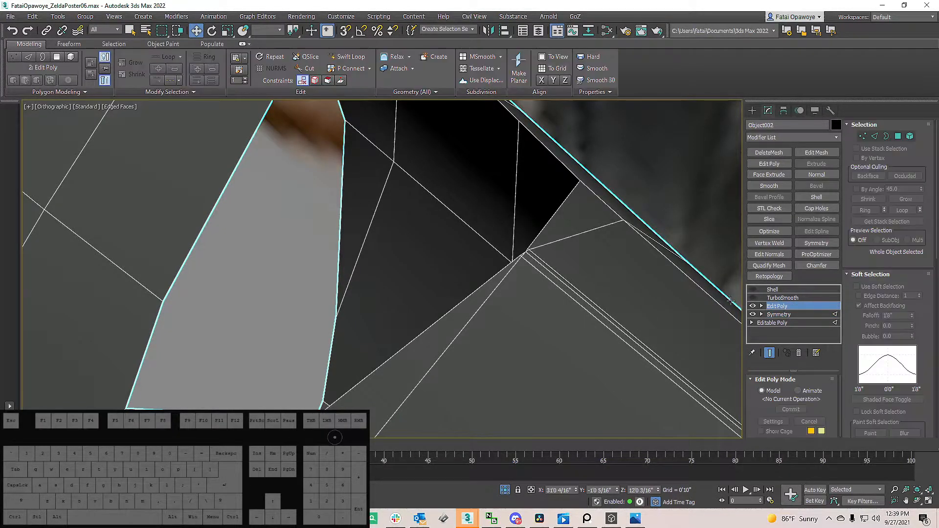
{"action": "scroll", "coordinate": [732, 300], "scroll_direction": "down", "scroll_amount": 5}
{"action": "left_click", "coordinate": [779, 315]}
{"action": "scroll", "coordinate": [597, 279], "scroll_direction": "up", "scroll_amount": 3}
{"action": "scroll", "coordinate": [815, 420], "scroll_direction": "down", "scroll_amount": 5}
{"action": "left_click", "coordinate": [756, 413]}
{"action": "key", "text": "1"}
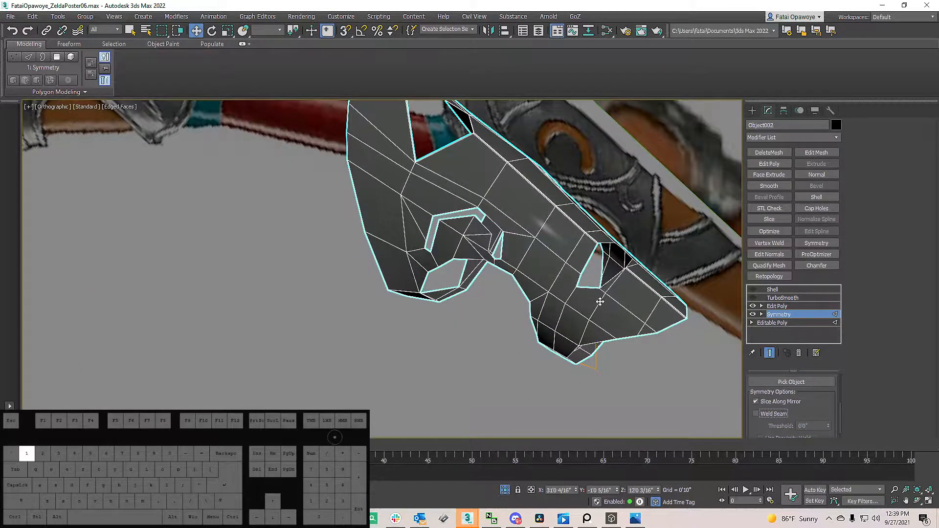
Step: Activate the Symmetry modifier's mirror gizmo, try shifting it slightly while checking the seam at the cutout, and undo the shift
{"action": "middle_click_drag", "start_coordinate": [605, 302], "coordinate": [419, 294]}
{"action": "left_click", "coordinate": [790, 317]}
{"action": "key", "text": "1"}
{"action": "scroll", "coordinate": [398, 312], "scroll_direction": "up", "scroll_amount": 5}
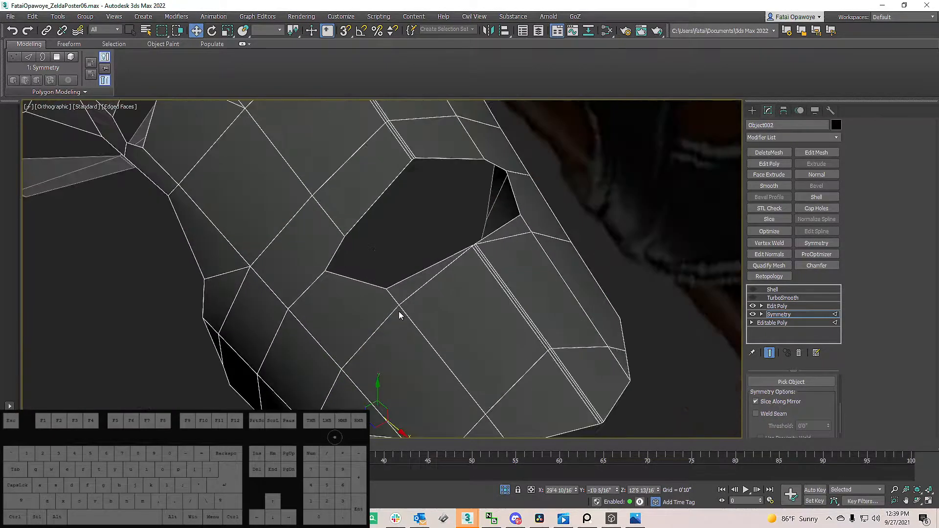
{"action": "left_click_drag", "start_coordinate": [356, 427], "coordinate": [355, 427]}
{"action": "scroll", "coordinate": [465, 251], "scroll_direction": "up", "scroll_amount": 6}
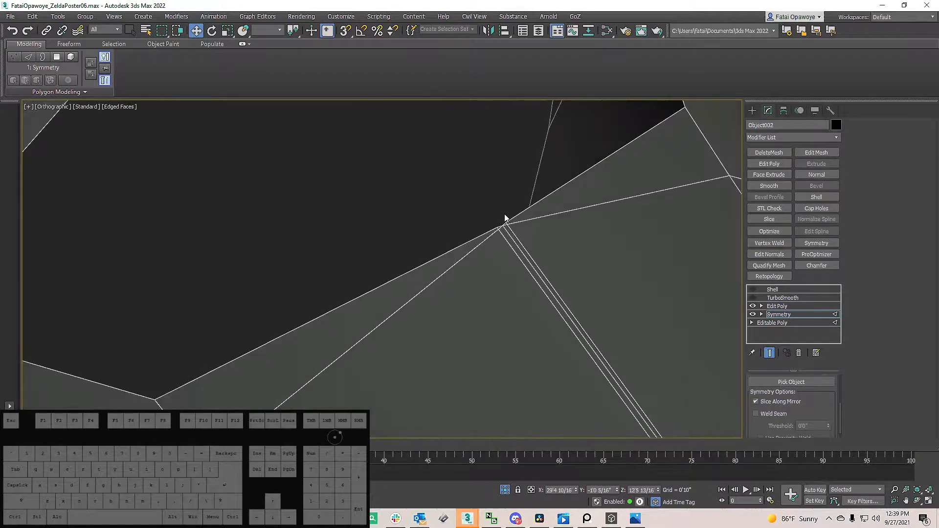
{"action": "key", "text": "ctrl+z"}
{"action": "scroll", "coordinate": [542, 251], "scroll_direction": "down", "scroll_amount": 6}
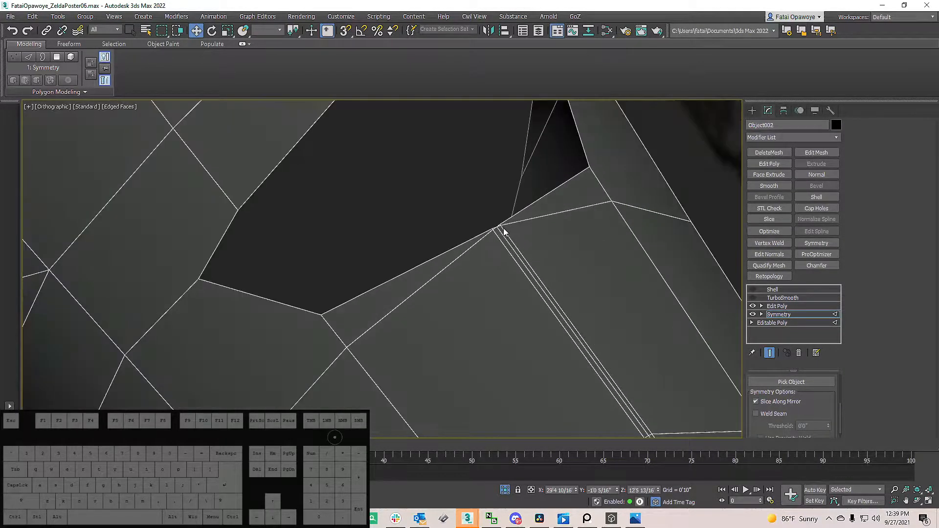
Step: Move the Symmetry mirror gizmo slightly and inspect the spacing of the seam edges at the cutout
{"action": "scroll", "coordinate": [475, 294], "scroll_direction": "up", "scroll_amount": 2}
{"action": "left_click", "coordinate": [382, 358]}
{"action": "left_click_drag", "start_coordinate": [381, 359], "coordinate": [383, 361]}
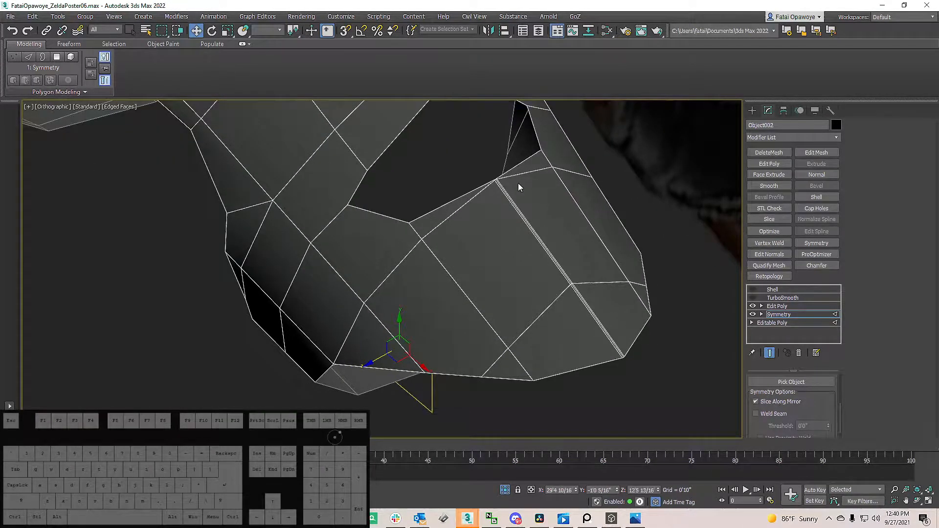
{"action": "scroll", "coordinate": [519, 183], "scroll_direction": "up", "scroll_amount": 6}
{"action": "scroll", "coordinate": [533, 192], "scroll_direction": "up", "scroll_amount": 3}
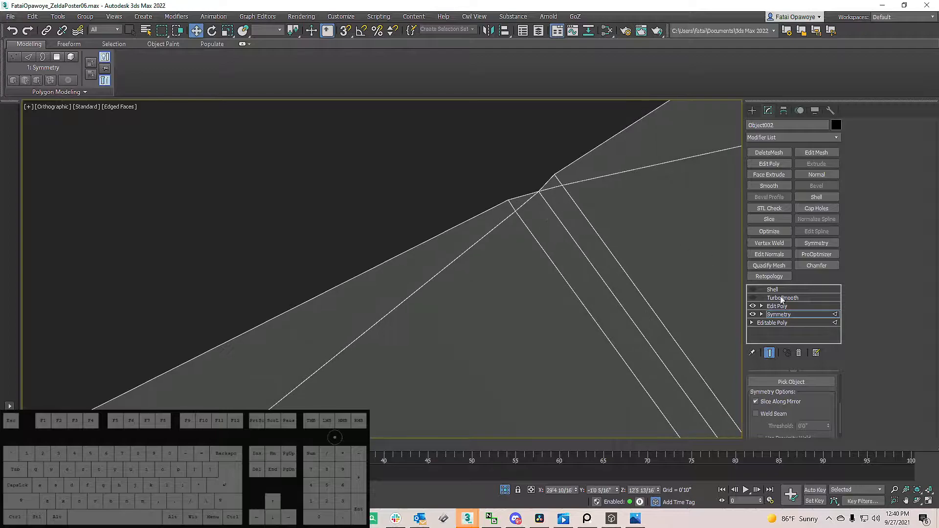
Step: Toggle the Symmetry modifier's Weld Seam option to compare the seam, leaving it enabled
{"action": "scroll", "coordinate": [817, 406], "scroll_direction": "down", "scroll_amount": 1}
{"action": "left_click", "coordinate": [757, 402]}
{"action": "left_click", "coordinate": [756, 402]}
{"action": "left_click", "coordinate": [756, 401]}
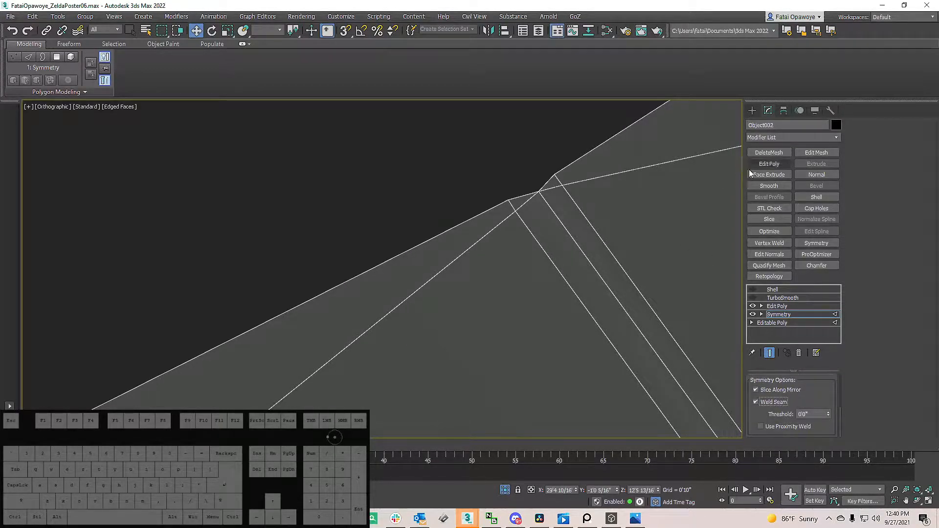
Step: In the upper Edit Poly modifier, select the two open edges on either side of the seam notch at the cutout and bridge them
{"action": "left_click", "coordinate": [775, 307]}
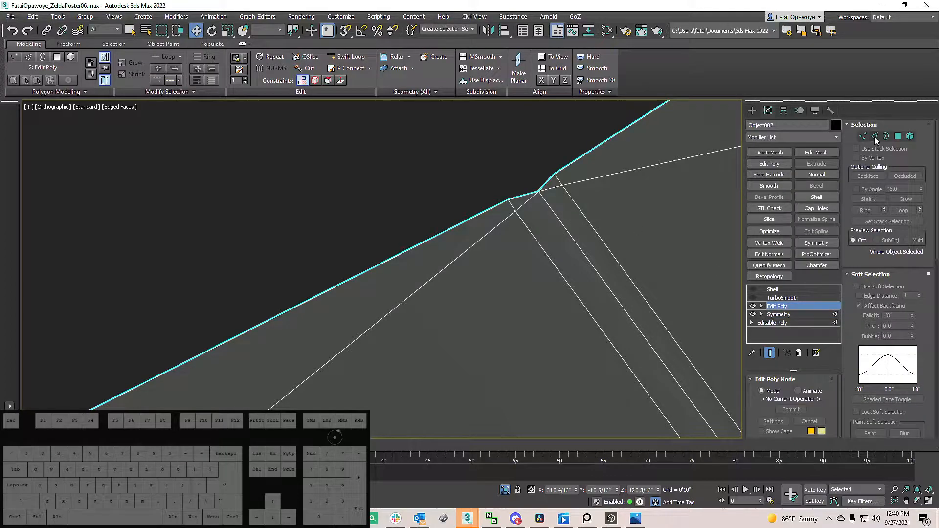
{"action": "left_click", "coordinate": [898, 136]}
{"action": "left_click", "coordinate": [535, 186]}
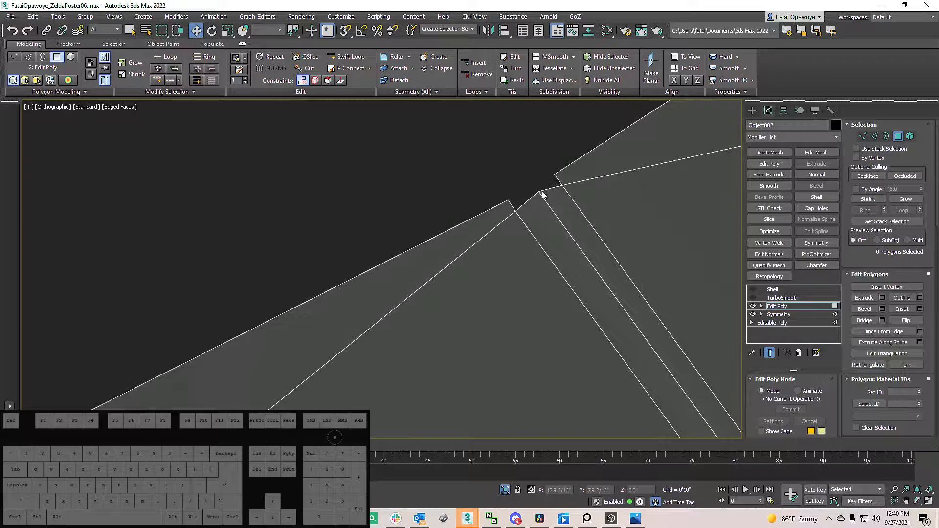
{"action": "key", "text": "1"}
{"action": "left_click", "coordinate": [542, 194]}
{"action": "left_click_drag", "start_coordinate": [560, 225], "coordinate": [561, 223]}
{"action": "middle_click_drag", "start_coordinate": [558, 195], "coordinate": [555, 195]}
{"action": "key", "text": "2"}
{"action": "left_click", "coordinate": [557, 181]}
{"action": "left_click", "coordinate": [508, 202], "text": "ctrl"}
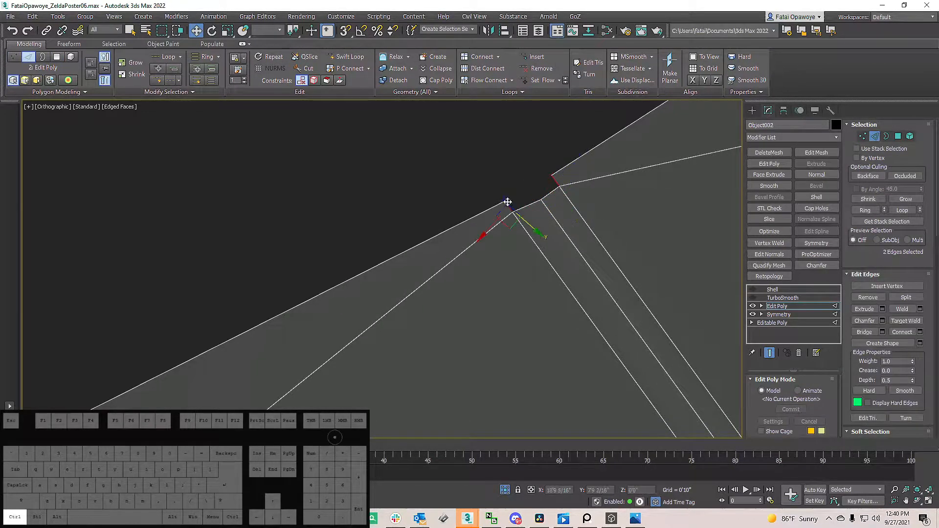
{"action": "left_click", "coordinate": [882, 332]}
{"action": "left_click", "coordinate": [387, 317]}
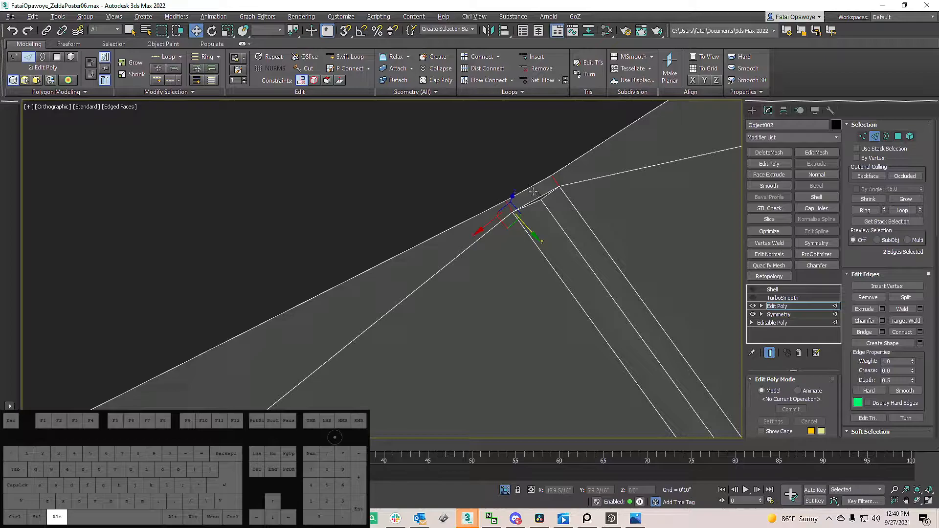
Step: Insert an edge across the middle of the bridged polygon at the seam with Swift Loop
{"action": "key", "text": "alt+1"}
{"action": "key", "text": "alt"}
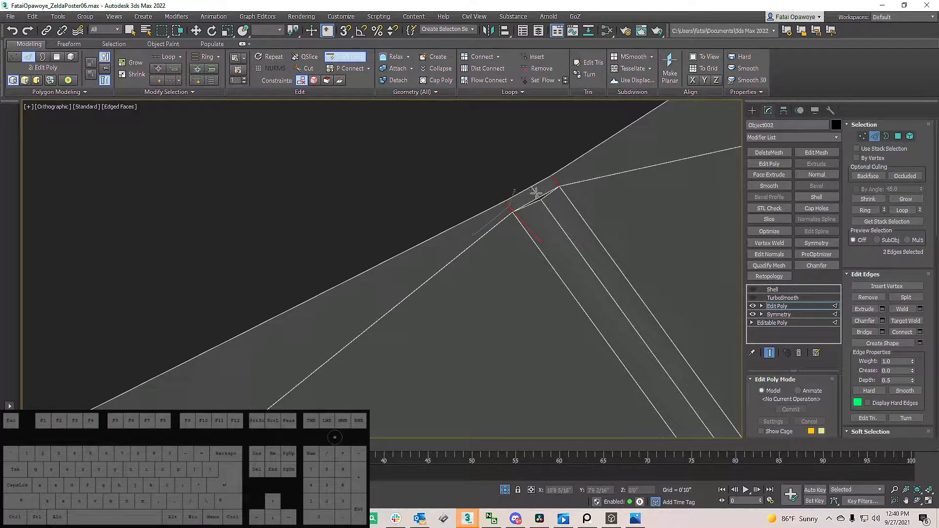
{"action": "key", "text": "shift"}
{"action": "key", "text": "w"}
{"action": "left_click", "coordinate": [536, 194]}
Step: Switch to vertex editing at the bridged seam and enable 3D snapping to vertices
{"action": "middle_click_drag", "start_coordinate": [536, 193], "coordinate": [558, 185], "text": "alt"}
{"action": "key", "text": "1"}
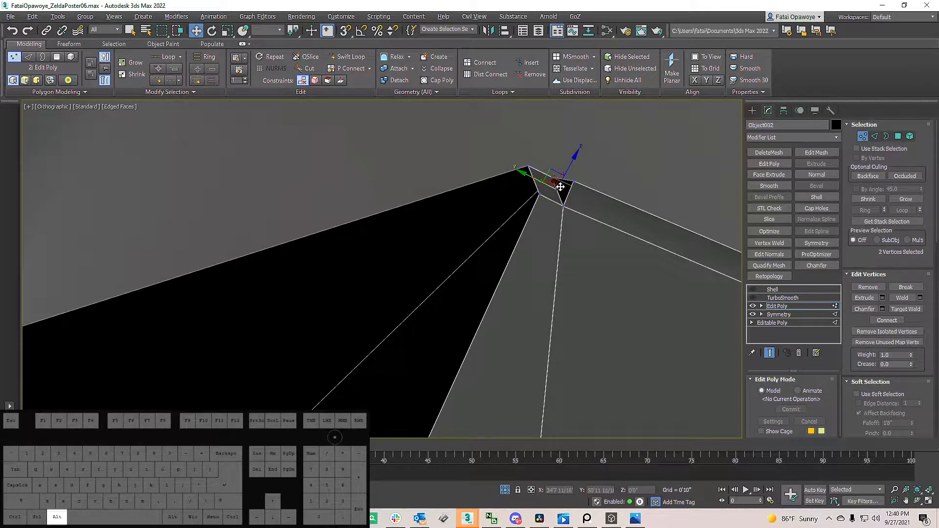
{"action": "right_click", "coordinate": [561, 187], "text": "alt"}
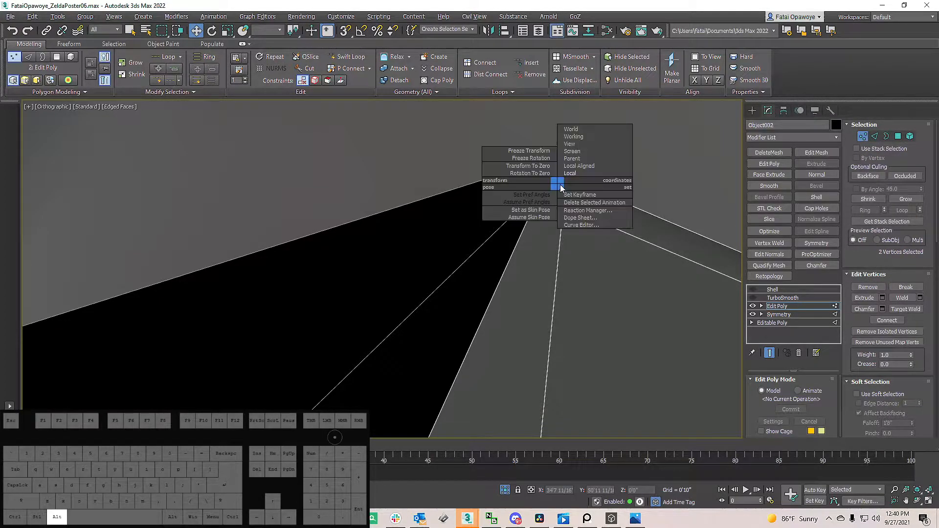
{"action": "right_click", "coordinate": [346, 31]}
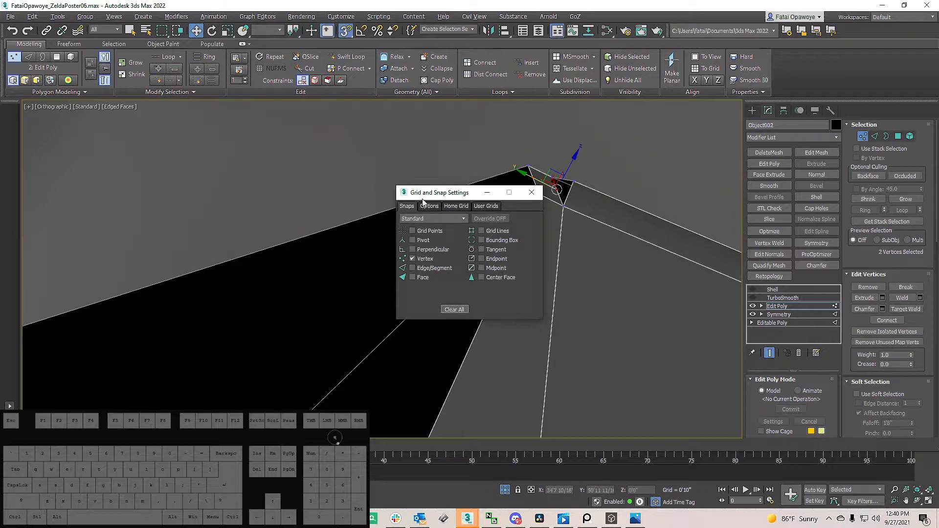
{"action": "left_click", "coordinate": [535, 193]}
Step: Try to snap the new loop's seam vertices onto the neighbouring vertex at the cutout, and undo the moves
{"action": "left_click_drag", "start_coordinate": [566, 185], "coordinate": [573, 182]}
{"action": "middle_click_drag", "start_coordinate": [608, 190], "coordinate": [568, 220], "text": "alt"}
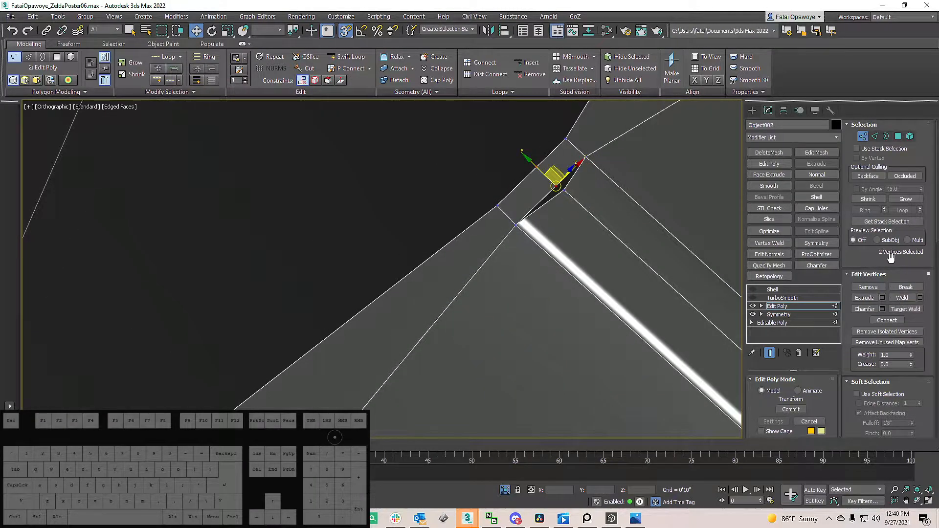
{"action": "left_click_drag", "start_coordinate": [923, 366], "coordinate": [906, 116]}
{"action": "middle_click_drag", "start_coordinate": [617, 205], "coordinate": [580, 125], "text": "alt"}
{"action": "left_click_drag", "start_coordinate": [559, 180], "coordinate": [573, 173]}
{"action": "key", "text": "ctrl+z"}
{"action": "key", "text": "ctrl+z"}
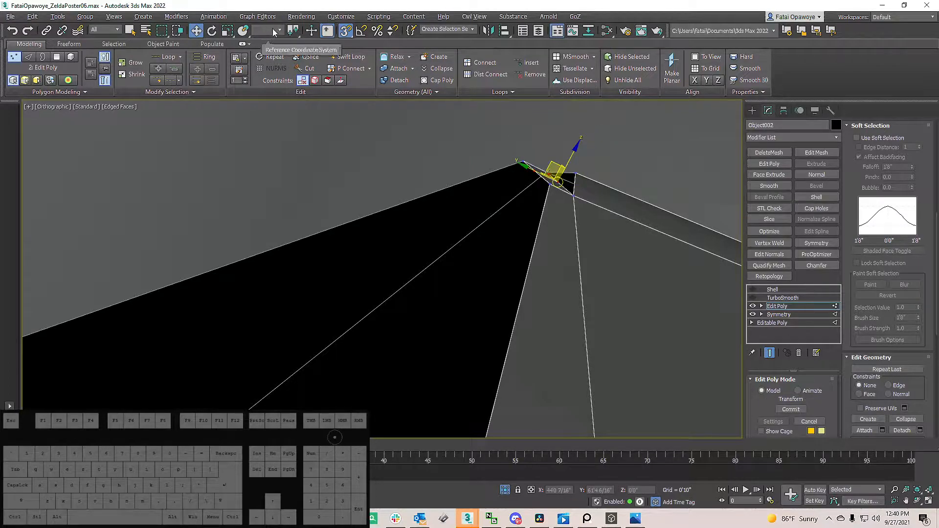
Step: Switch the move gizmo to an upright reference coordinate system, snap the loop vertex onto the seam vertex, and show the mesh in wireframe
{"action": "right_click", "coordinate": [559, 179], "text": "alt"}
{"action": "left_click", "coordinate": [575, 141]}
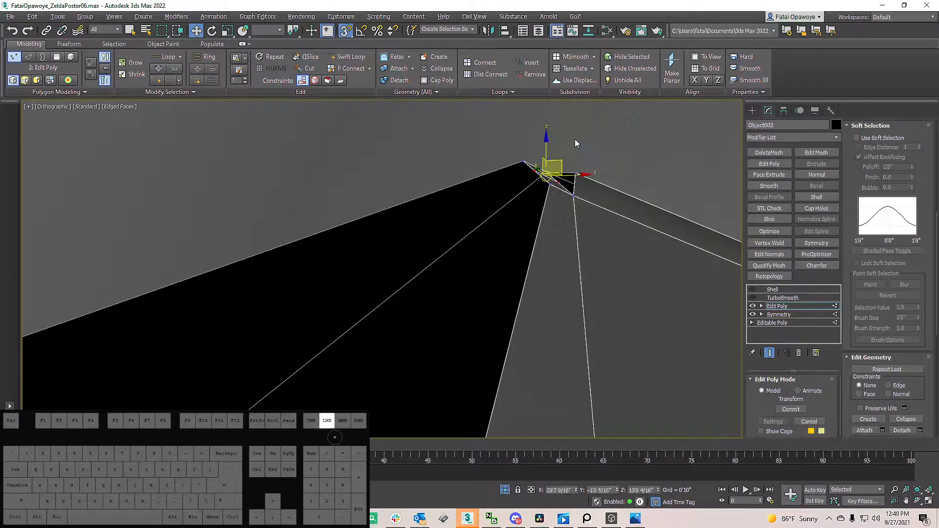
{"action": "left_click_drag", "start_coordinate": [557, 176], "coordinate": [595, 180]}
{"action": "mouse_move", "coordinate": [595, 180]}
{"action": "middle_mouse_down", "text": "alt"}
{"action": "mouse_move", "coordinate": [538, 194]}
{"action": "mouse_move", "coordinate": [503, 215]}
{"action": "mouse_move", "coordinate": [515, 168]}
{"action": "mouse_move", "coordinate": [575, 158]}
{"action": "mouse_move", "coordinate": [532, 174]}
{"action": "mouse_move", "coordinate": [540, 184]}
{"action": "middle_mouse_up", "text": "alt"}
{"action": "key", "text": "F3"}
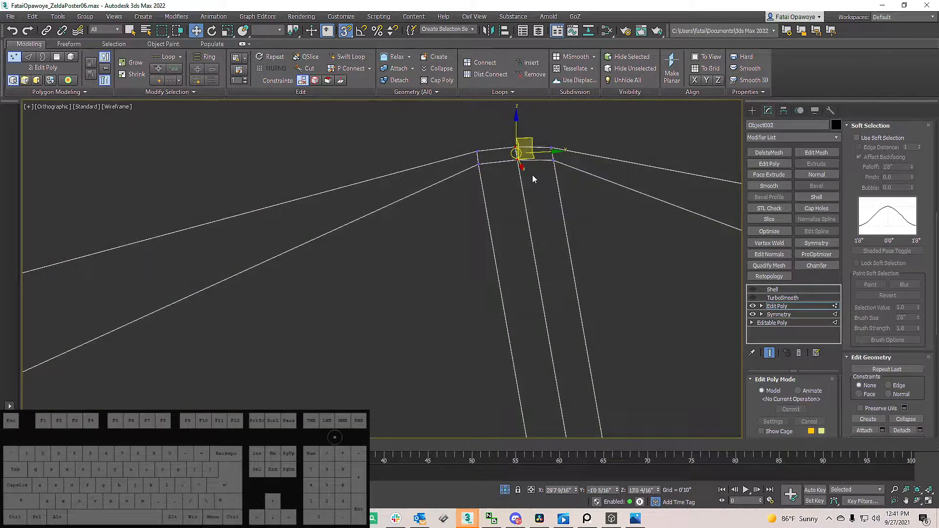
Step: Select the two overlapping seam vertices, compare the seam with TurboSmooth on and off, and weld them with a 1/16-inch threshold
{"action": "left_click_drag", "start_coordinate": [517, 163], "coordinate": [549, 183]}
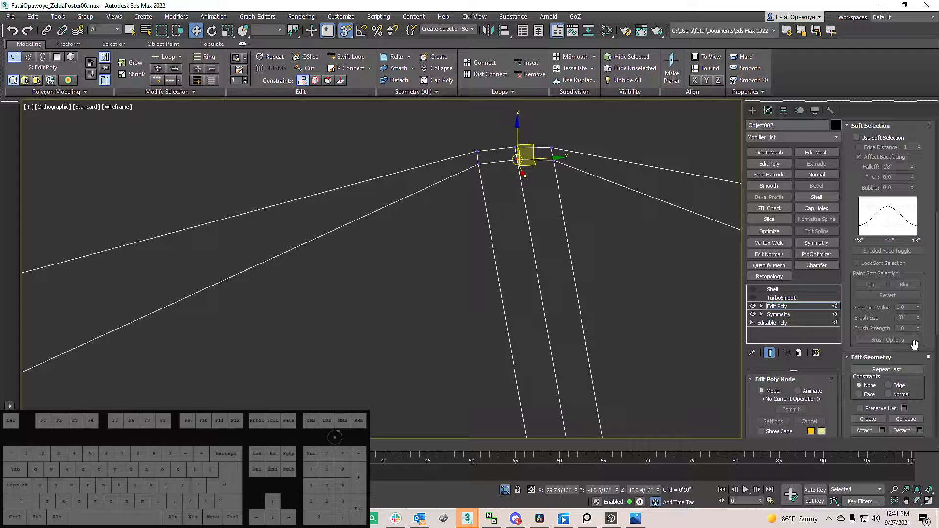
{"action": "left_click_drag", "start_coordinate": [926, 319], "coordinate": [922, 88]}
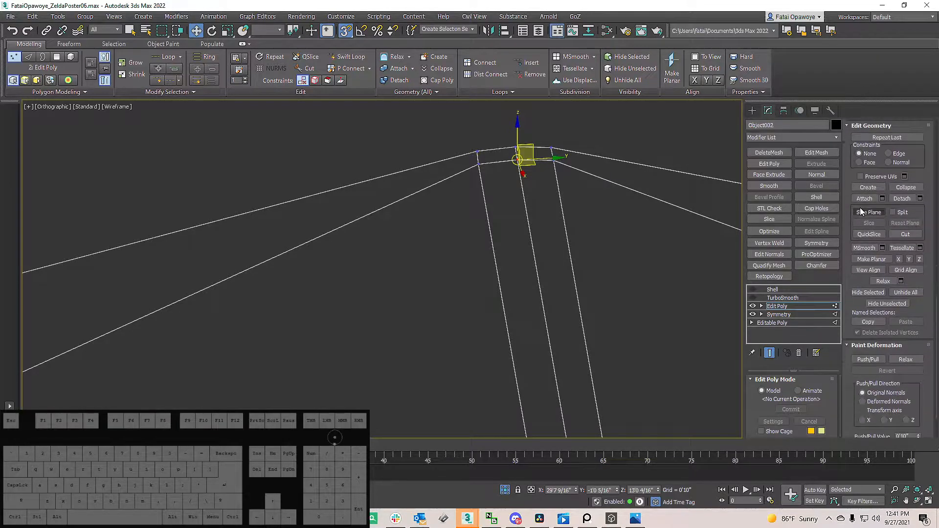
{"action": "left_click_drag", "start_coordinate": [924, 272], "coordinate": [931, 395]}
{"action": "left_click", "coordinate": [753, 299]}
{"action": "left_click", "coordinate": [753, 299]}
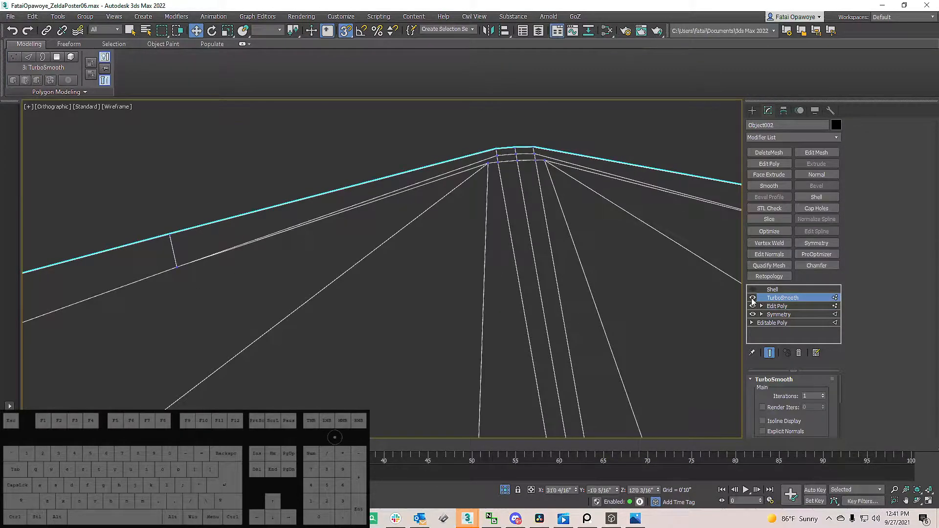
{"action": "left_click", "coordinate": [777, 308]}
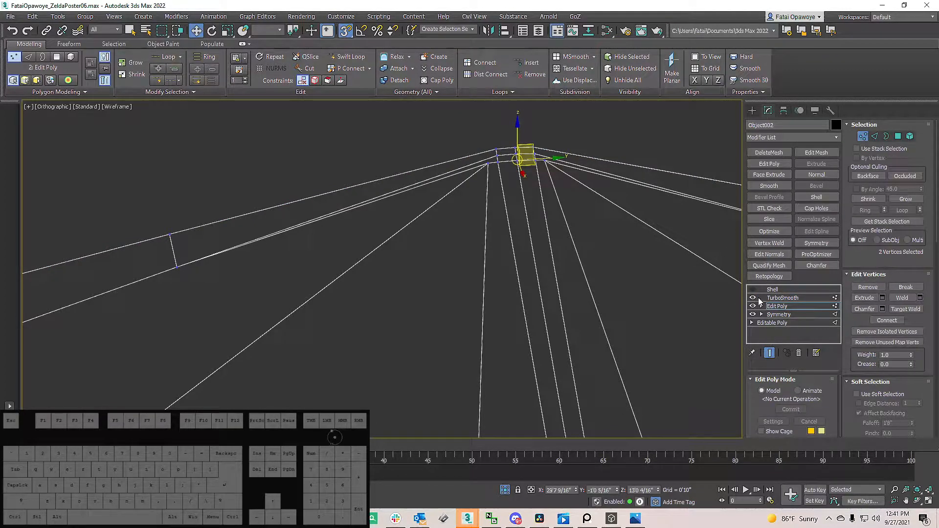
{"action": "left_click", "coordinate": [753, 298]}
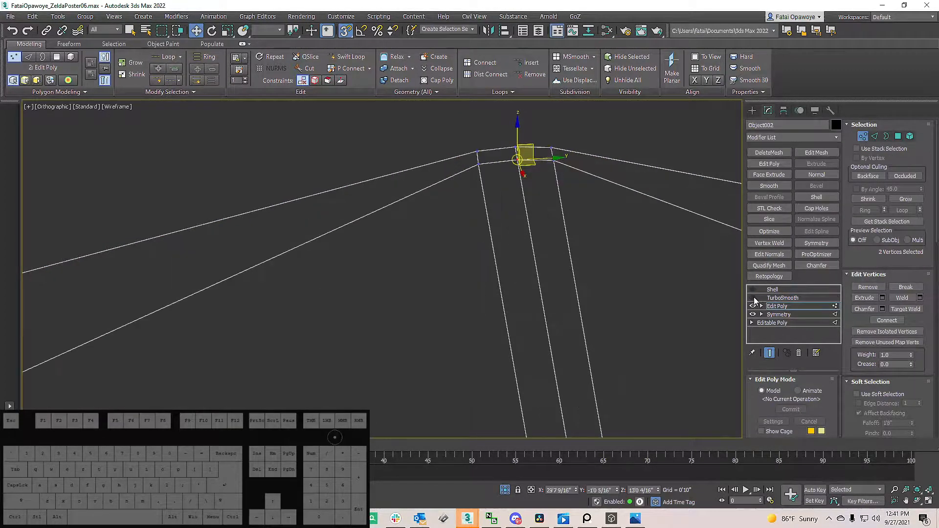
{"action": "left_click", "coordinate": [920, 299]}
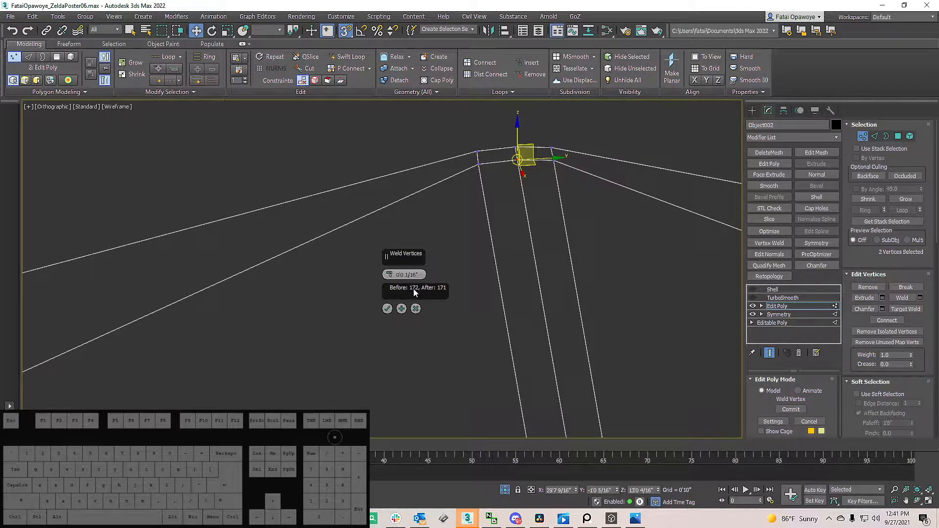
{"action": "left_click", "coordinate": [387, 309]}
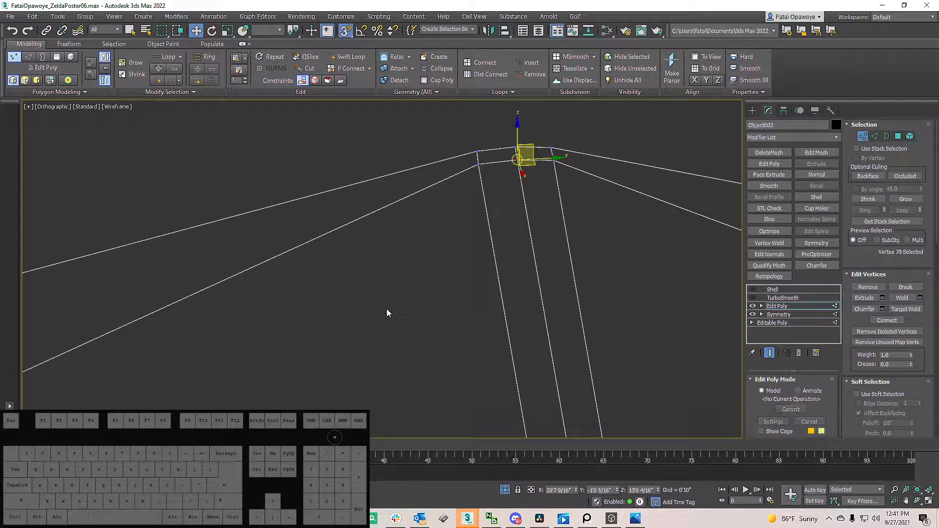
Step: Turn on TurboSmooth and examine the smoothed wireframe around the cutouts and at the other seam corner
{"action": "middle_click_drag", "start_coordinate": [528, 178], "coordinate": [551, 171], "text": "alt"}
{"action": "left_click", "coordinate": [782, 298]}
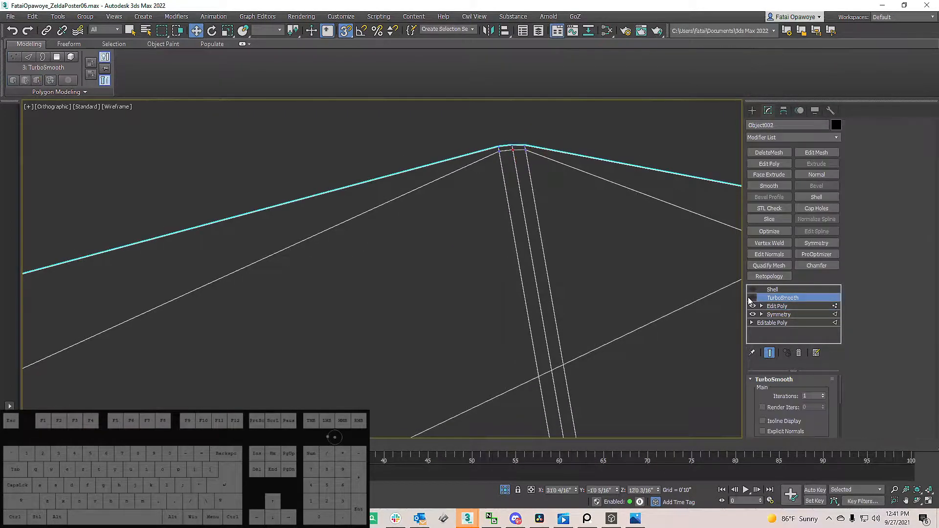
{"action": "left_click", "coordinate": [753, 298]}
{"action": "scroll", "coordinate": [533, 168], "scroll_direction": "down", "scroll_amount": 10}
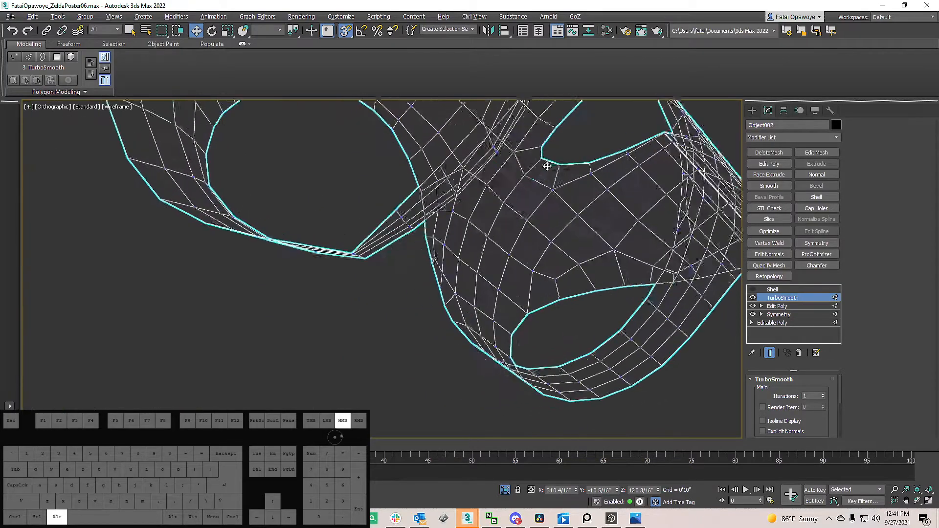
{"action": "middle_click_drag", "start_coordinate": [559, 166], "coordinate": [536, 263], "text": "alt"}
{"action": "scroll", "coordinate": [565, 241], "scroll_direction": "up", "scroll_amount": 5}
{"action": "scroll", "coordinate": [565, 241], "scroll_direction": "down", "scroll_amount": 6}
{"action": "scroll", "coordinate": [494, 192], "scroll_direction": "up", "scroll_amount": 7}
{"action": "middle_click_drag", "start_coordinate": [419, 175], "coordinate": [524, 250]}
{"action": "scroll", "coordinate": [524, 251], "scroll_direction": "down", "scroll_amount": 4}
{"action": "scroll", "coordinate": [447, 143], "scroll_direction": "up", "scroll_amount": 6}
{"action": "scroll", "coordinate": [461, 208], "scroll_direction": "up", "scroll_amount": 3}
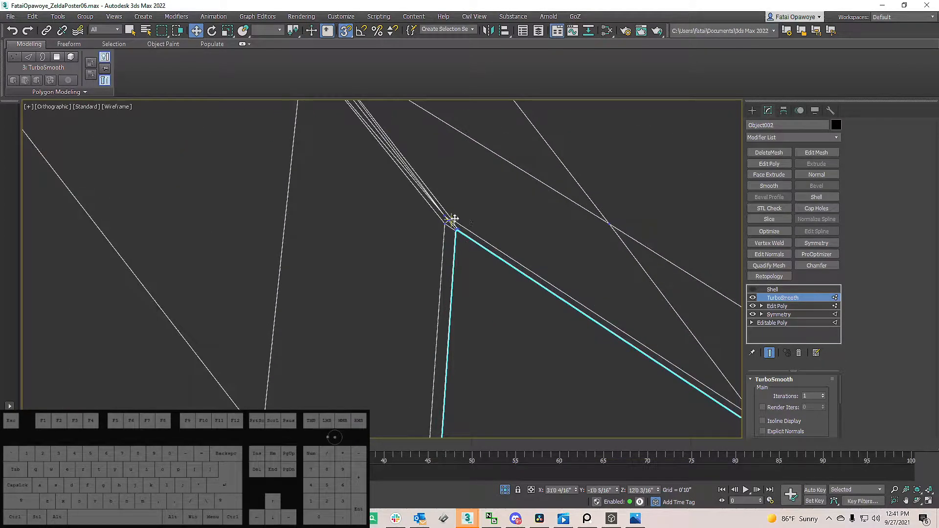
{"action": "scroll", "coordinate": [453, 219], "scroll_direction": "up", "scroll_amount": 4}
{"action": "scroll", "coordinate": [471, 248], "scroll_direction": "up", "scroll_amount": 3}
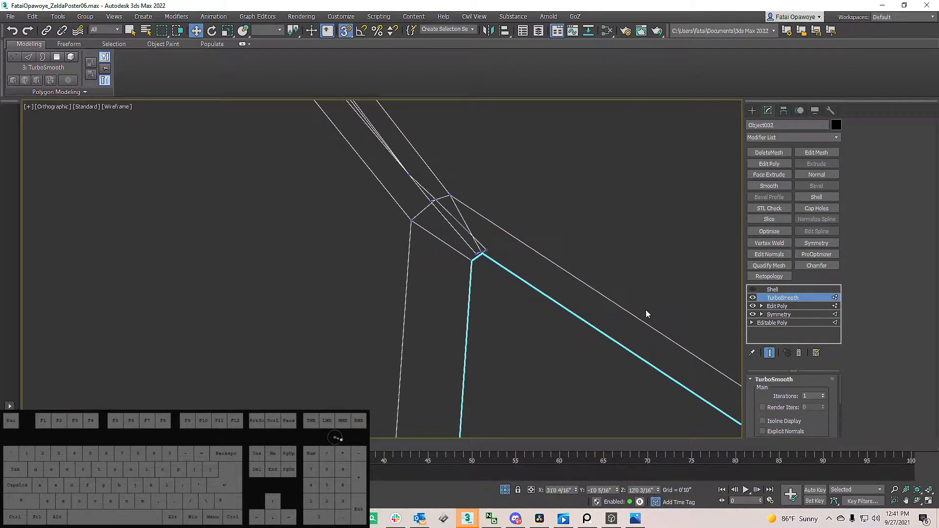
Step: Turn off TurboSmooth and examine the unsmoothed wireframe at the cutout's seam corner
{"action": "left_click", "coordinate": [753, 298]}
{"action": "scroll", "coordinate": [499, 256], "scroll_direction": "up", "scroll_amount": 2}
{"action": "scroll", "coordinate": [499, 256], "scroll_direction": "down", "scroll_amount": 1}
{"action": "scroll", "coordinate": [499, 257], "scroll_direction": "up", "scroll_amount": 3}
{"action": "scroll", "coordinate": [499, 257], "scroll_direction": "down", "scroll_amount": 5}
{"action": "middle_click_drag", "start_coordinate": [484, 245], "coordinate": [478, 240], "text": "alt"}
{"action": "key", "text": "z"}
{"action": "scroll", "coordinate": [363, 207], "scroll_direction": "up", "scroll_amount": 8}
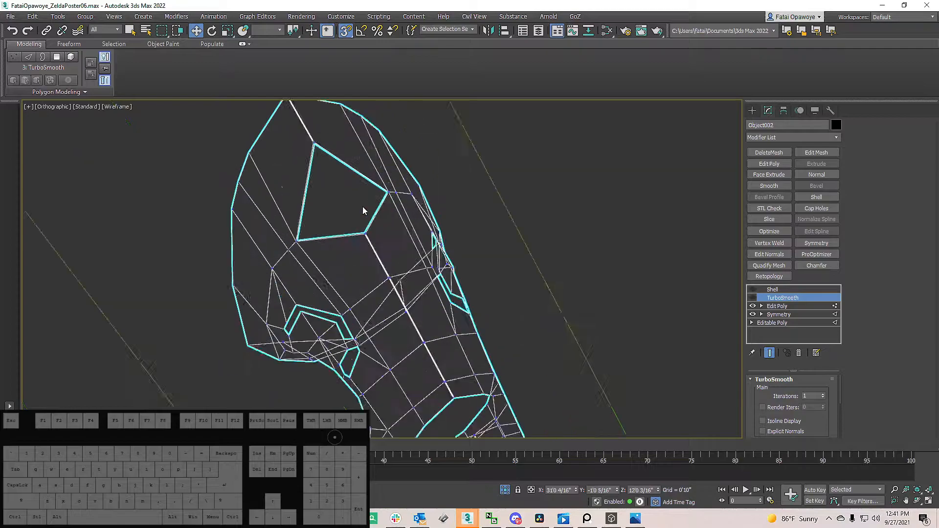
{"action": "scroll", "coordinate": [333, 183], "scroll_direction": "up", "scroll_amount": 1}
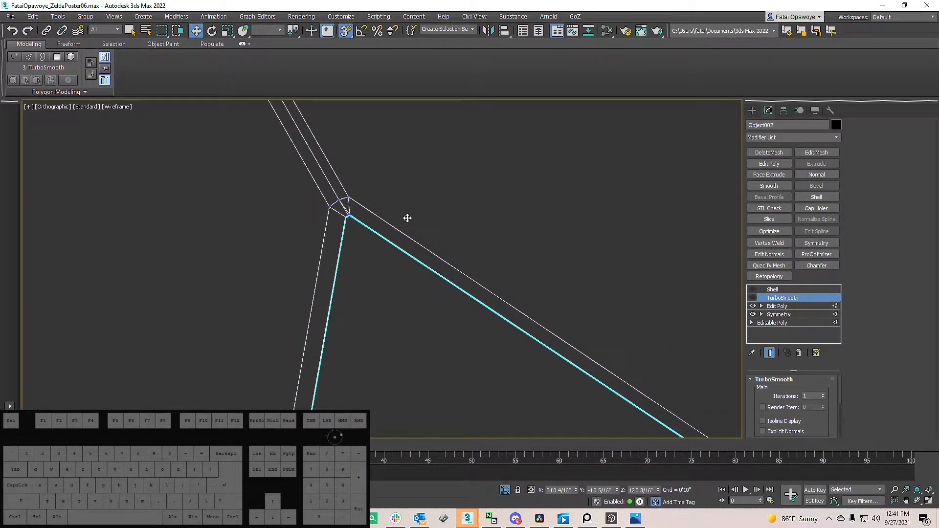
Step: In the upper Edit Poly modifier, use Target Weld to merge the stray vertex at the cutout's seam corner into its neighbour
{"action": "left_click", "coordinate": [778, 307]}
{"action": "scroll", "coordinate": [349, 214], "scroll_direction": "up", "scroll_amount": 8}
{"action": "left_click", "coordinate": [362, 224]}
{"action": "left_click", "coordinate": [348, 226]}
{"action": "mouse_move", "coordinate": [348, 226]}
{"action": "middle_mouse_down", "text": "alt"}
{"action": "mouse_move", "coordinate": [279, 168]}
{"action": "mouse_move", "coordinate": [310, 161]}
{"action": "mouse_move", "coordinate": [325, 195]}
{"action": "mouse_move", "coordinate": [312, 227]}
{"action": "mouse_move", "coordinate": [328, 246]}
{"action": "mouse_move", "coordinate": [310, 185]}
{"action": "mouse_move", "coordinate": [350, 225]}
{"action": "middle_mouse_up", "text": "alt"}
{"action": "left_click", "coordinate": [358, 231]}
{"action": "right_click", "coordinate": [362, 233]}
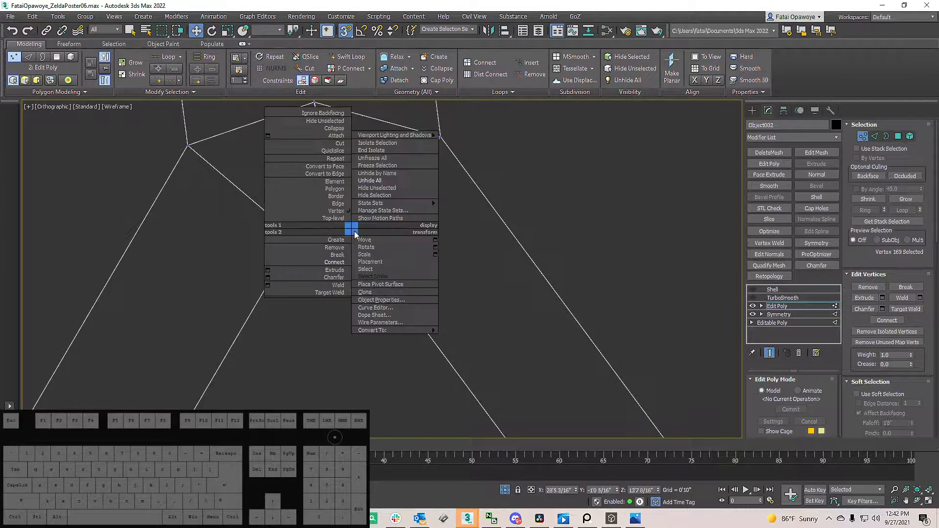
{"action": "left_click", "coordinate": [326, 293]}
{"action": "left_click_drag", "start_coordinate": [351, 229], "coordinate": [334, 225]}
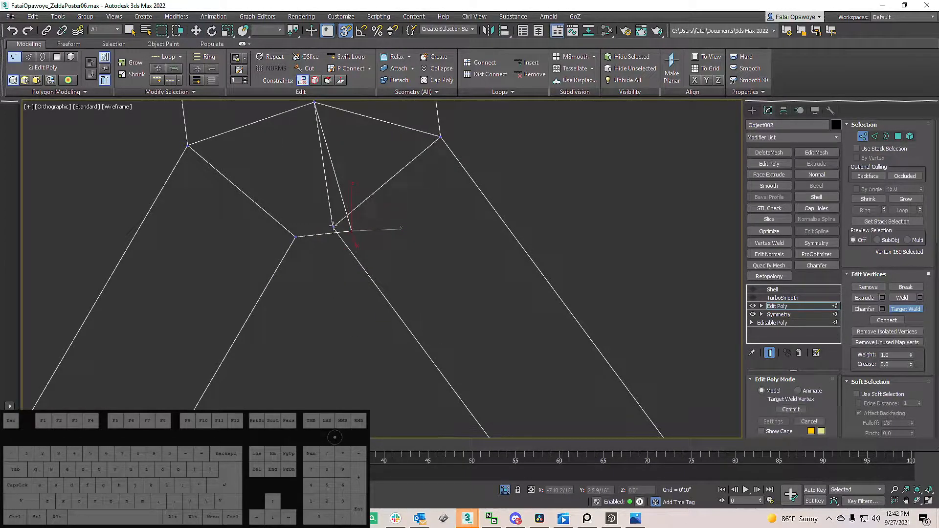
{"action": "left_click", "coordinate": [351, 232]}
{"action": "scroll", "coordinate": [350, 226], "scroll_direction": "down", "scroll_amount": 4}
{"action": "left_click", "coordinate": [352, 228]}
{"action": "scroll", "coordinate": [352, 228], "scroll_direction": "down", "scroll_amount": 10}
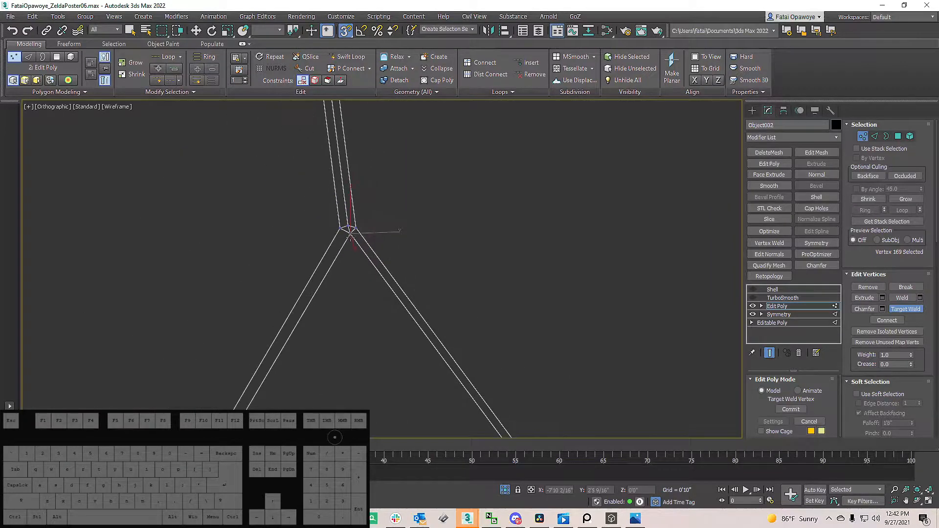
Step: Inspect the target-welded seam corner from several angles, and return the whole plate to shaded display over the reference image
{"action": "middle_click_drag", "start_coordinate": [353, 229], "coordinate": [415, 270], "text": "alt"}
{"action": "scroll", "coordinate": [583, 227], "scroll_direction": "up", "scroll_amount": 6}
{"action": "scroll", "coordinate": [537, 227], "scroll_direction": "up", "scroll_amount": 4}
{"action": "scroll", "coordinate": [525, 227], "scroll_direction": "down", "scroll_amount": 4}
{"action": "middle_click_drag", "start_coordinate": [486, 268], "coordinate": [483, 263]}
{"action": "scroll", "coordinate": [483, 263], "scroll_direction": "down", "scroll_amount": 8}
{"action": "scroll", "coordinate": [419, 379], "scroll_direction": "up", "scroll_amount": 7}
{"action": "scroll", "coordinate": [415, 313], "scroll_direction": "down", "scroll_amount": 9}
{"action": "mouse_move", "coordinate": [406, 192]}
{"action": "middle_mouse_down"}
{"action": "mouse_move", "coordinate": [415, 274]}
{"action": "mouse_move", "coordinate": [434, 269]}
{"action": "mouse_move", "coordinate": [362, 228]}
{"action": "mouse_move", "coordinate": [372, 215]}
{"action": "mouse_move", "coordinate": [531, 302]}
{"action": "middle_mouse_up"}
{"action": "key", "text": "F3"}
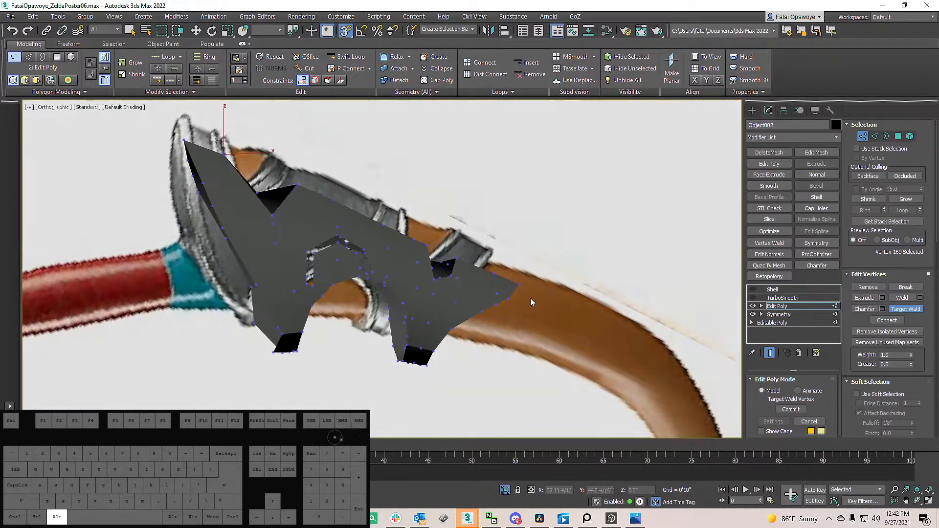
Step: Compare the shaded plate's cutouts with TurboSmooth on and off, and display edged faces at the seam corner
{"action": "left_click", "coordinate": [753, 297]}
{"action": "middle_click_drag", "start_coordinate": [338, 269], "coordinate": [395, 300], "text": "alt"}
{"action": "scroll", "coordinate": [218, 155], "scroll_direction": "up", "scroll_amount": 5}
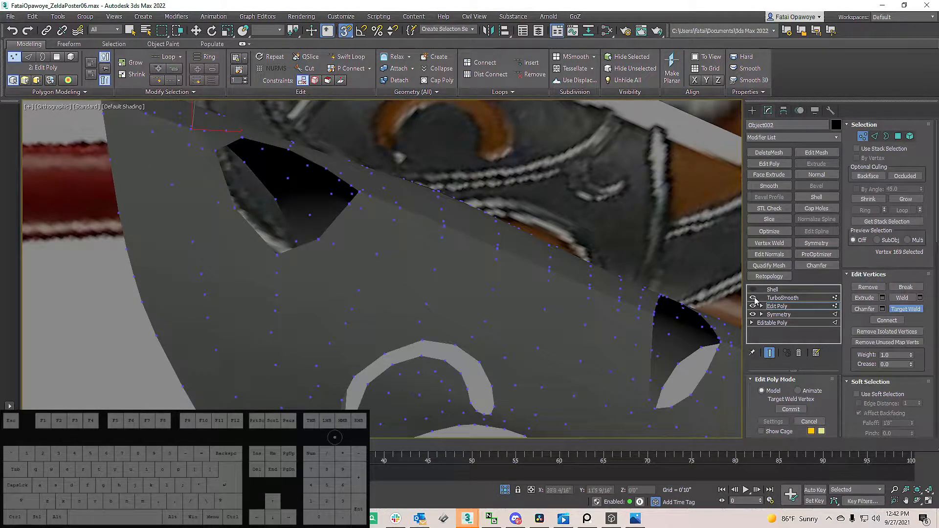
{"action": "left_click", "coordinate": [754, 299]}
{"action": "scroll", "coordinate": [364, 200], "scroll_direction": "up", "scroll_amount": 10}
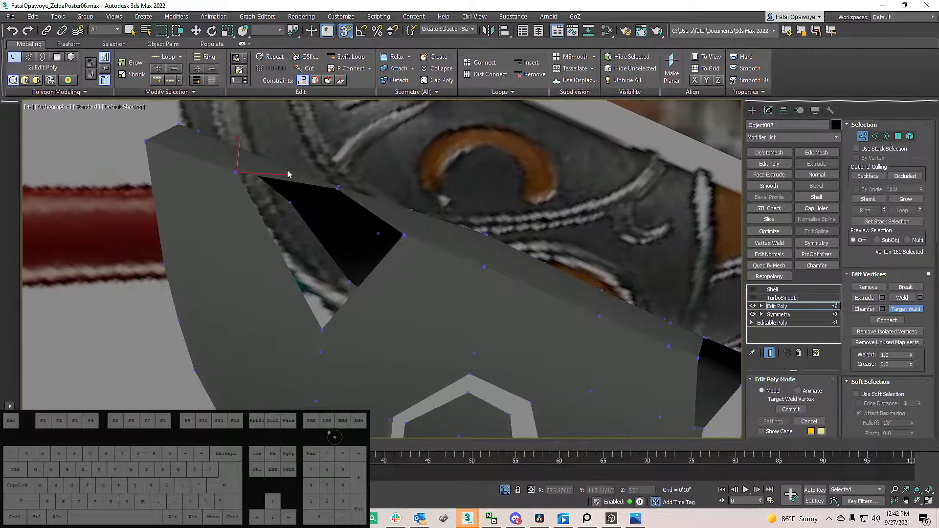
{"action": "key", "text": "F4"}
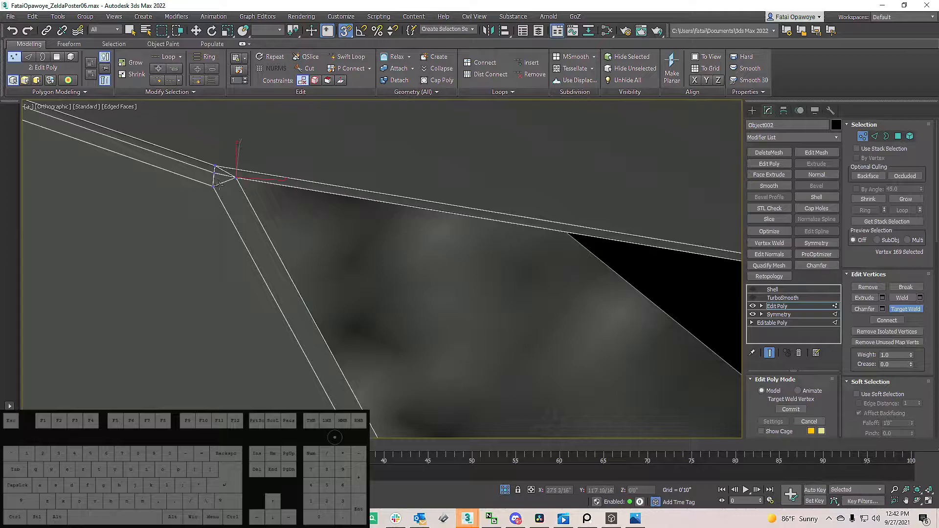
Step: In the upper Edit Poly modifier, remove the short diagonal edges at the cutout's seam corner together with their leftover vertices
{"action": "left_click", "coordinate": [782, 290]}
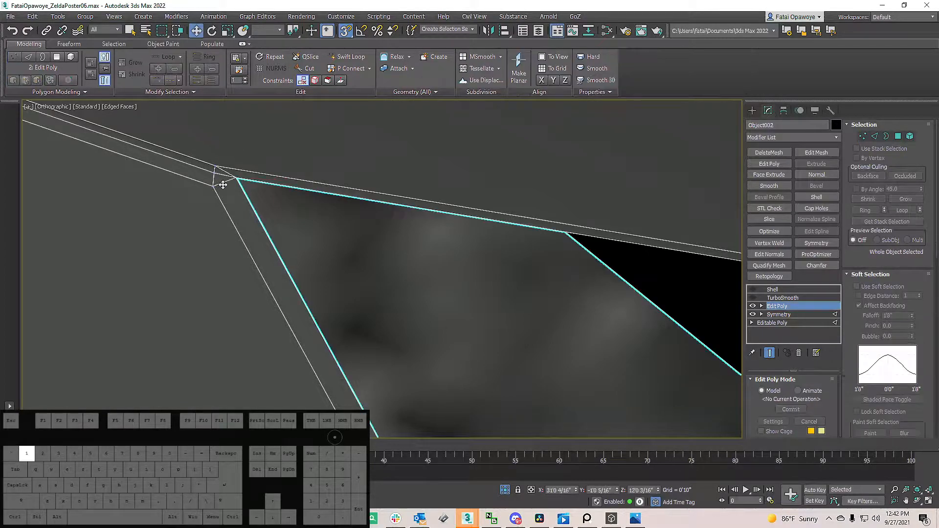
{"action": "left_click", "coordinate": [799, 307]}
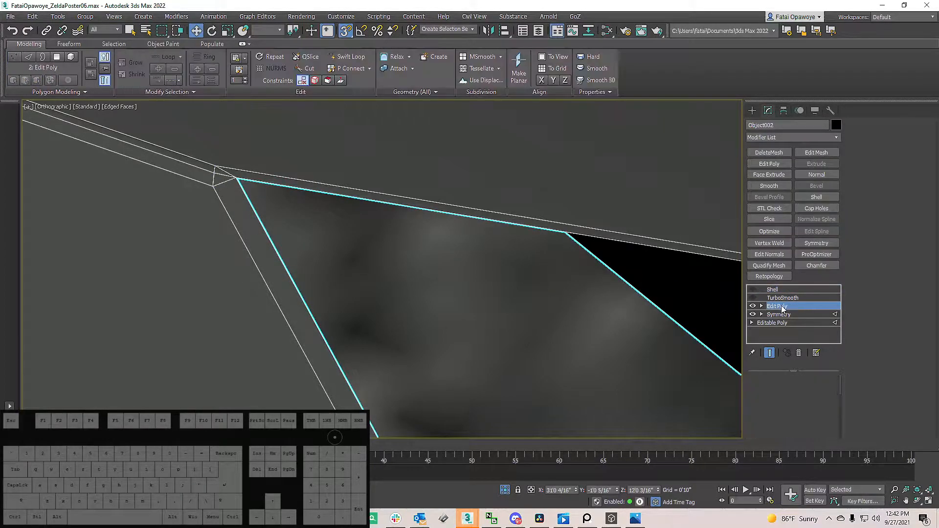
{"action": "left_click", "coordinate": [875, 137]}
{"action": "left_click", "coordinate": [230, 174]}
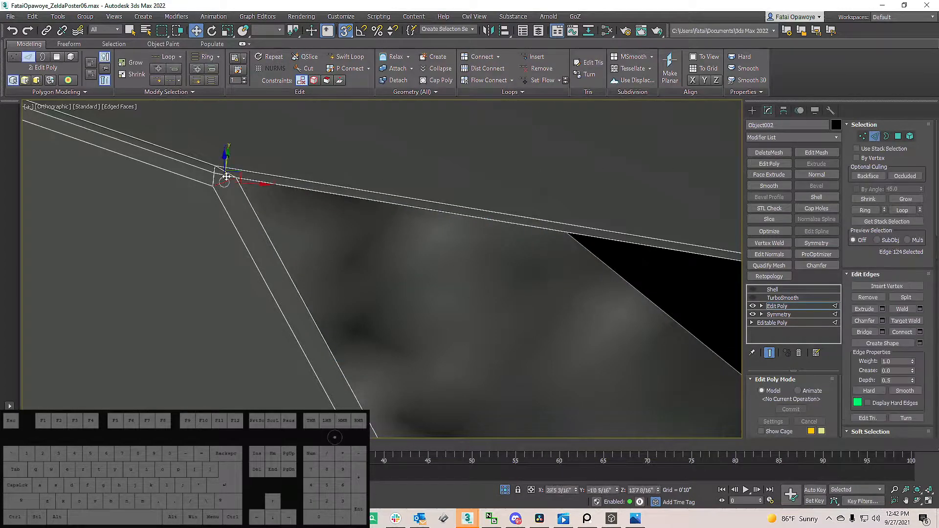
{"action": "left_click", "coordinate": [244, 169], "text": "ctrl"}
{"action": "key", "text": "ctrl+BackSpace"}
Step: Use Cut to add an edge between the vertices at the cutout's seam corner
{"action": "key", "text": "1"}
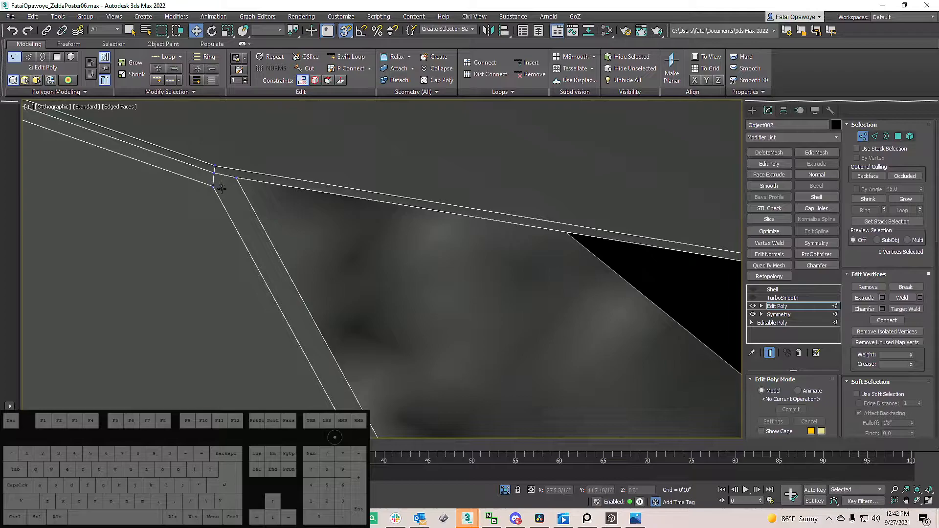
{"action": "key", "text": "alt+c"}
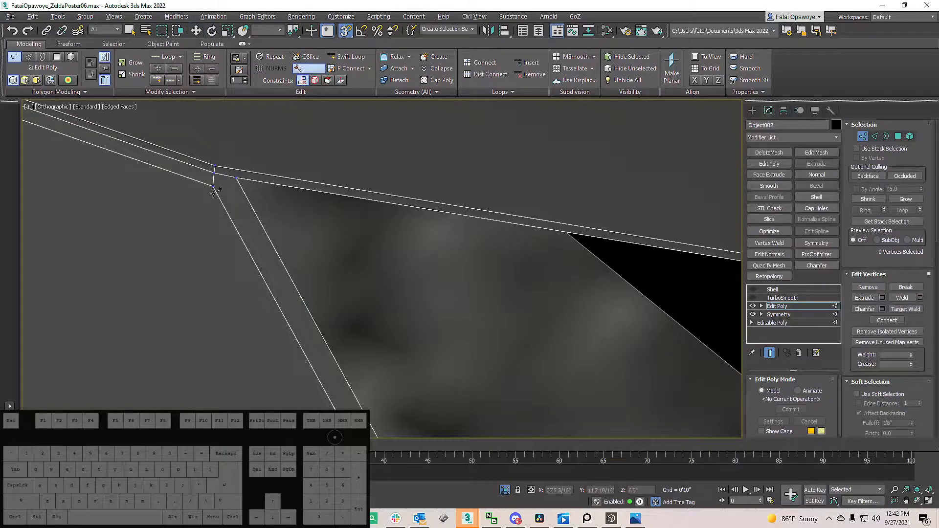
{"action": "left_click", "coordinate": [243, 192]}
{"action": "middle_click_drag", "start_coordinate": [244, 192], "coordinate": [233, 189], "text": "alt"}
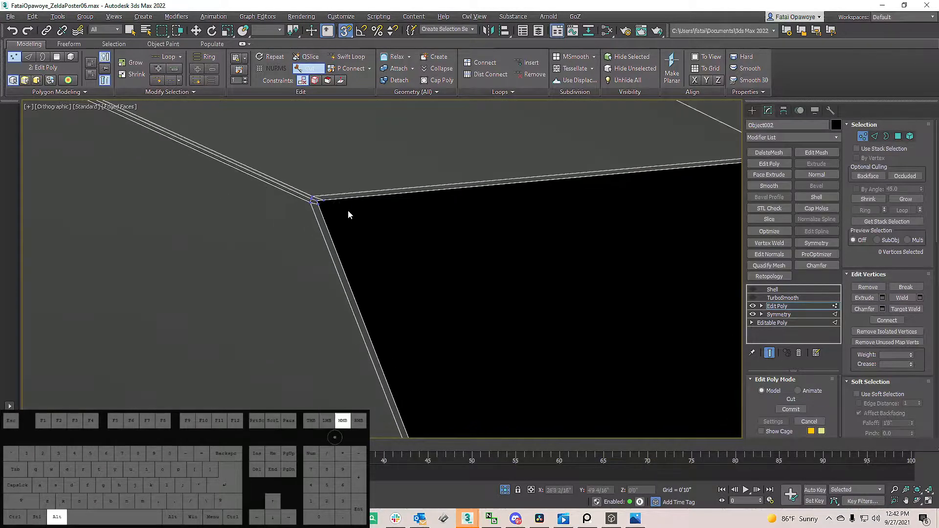
{"action": "scroll", "coordinate": [348, 212], "scroll_direction": "down", "scroll_amount": 10}
Step: Turn on TurboSmooth and examine the repaired seam corner without edged faces from several angles
{"action": "left_click", "coordinate": [782, 298]}
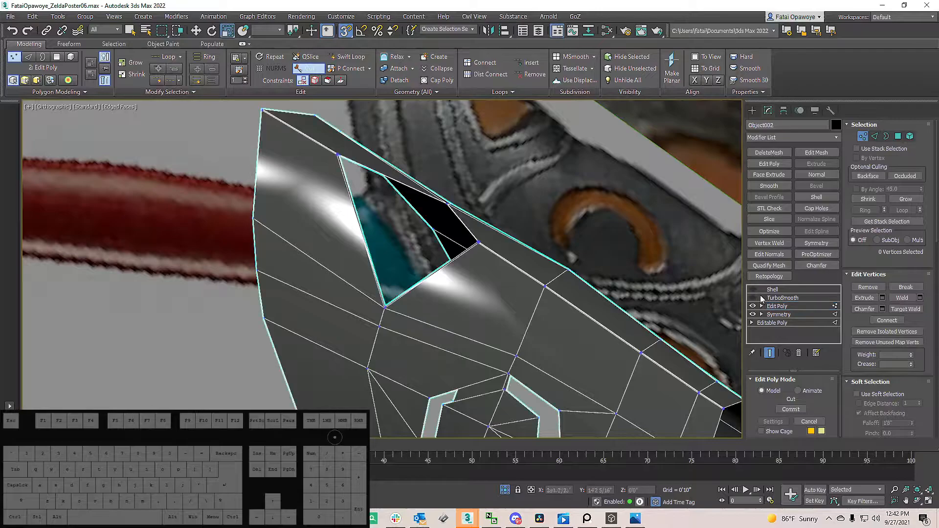
{"action": "scroll", "coordinate": [345, 216], "scroll_direction": "up", "scroll_amount": 8}
{"action": "scroll", "coordinate": [333, 211], "scroll_direction": "down", "scroll_amount": 3}
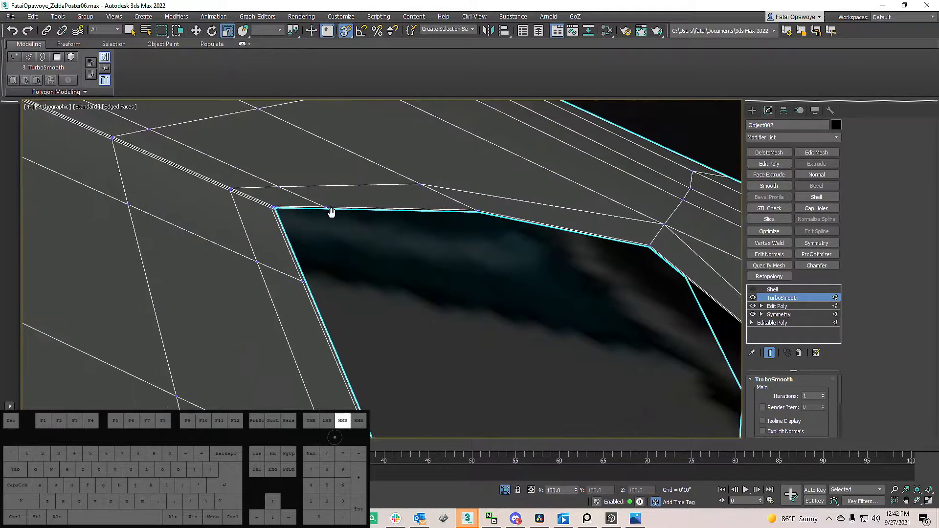
{"action": "key", "text": "F4"}
{"action": "scroll", "coordinate": [277, 191], "scroll_direction": "down", "scroll_amount": 5}
{"action": "middle_click_drag", "start_coordinate": [307, 208], "coordinate": [296, 164], "text": "alt"}
{"action": "middle_click_drag", "start_coordinate": [337, 198], "coordinate": [385, 213], "text": "alt"}
Step: Turn on the Shell modifier and inspect the thickened plate's underside seam with and without edged faces
{"action": "left_click", "coordinate": [782, 290]}
{"action": "left_click", "coordinate": [754, 289]}
{"action": "mouse_move", "coordinate": [563, 244]}
{"action": "middle_mouse_down", "text": "alt"}
{"action": "mouse_move", "coordinate": [509, 238]}
{"action": "mouse_move", "coordinate": [691, 271]}
{"action": "mouse_move", "coordinate": [413, 219]}
{"action": "mouse_move", "coordinate": [568, 228]}
{"action": "middle_mouse_up", "text": "alt"}
{"action": "key", "text": "F4"}
{"action": "left_click", "coordinate": [782, 306]}
{"action": "mouse_move", "coordinate": [345, 241]}
{"action": "middle_mouse_down", "text": "alt"}
{"action": "mouse_move", "coordinate": [338, 191]}
{"action": "mouse_move", "coordinate": [370, 157]}
{"action": "mouse_move", "coordinate": [357, 130]}
{"action": "mouse_move", "coordinate": [347, 138]}
{"action": "mouse_move", "coordinate": [378, 190]}
{"action": "mouse_move", "coordinate": [295, 227]}
{"action": "mouse_move", "coordinate": [218, 191]}
{"action": "mouse_move", "coordinate": [241, 187]}
{"action": "mouse_move", "coordinate": [328, 220]}
{"action": "mouse_move", "coordinate": [431, 219]}
{"action": "mouse_move", "coordinate": [435, 253]}
{"action": "middle_mouse_up", "text": "alt"}
{"action": "scroll", "coordinate": [356, 127], "scroll_direction": "up", "scroll_amount": 5}
{"action": "key", "text": "F4"}
{"action": "middle_click_drag", "start_coordinate": [437, 307], "coordinate": [372, 255], "text": "alt"}
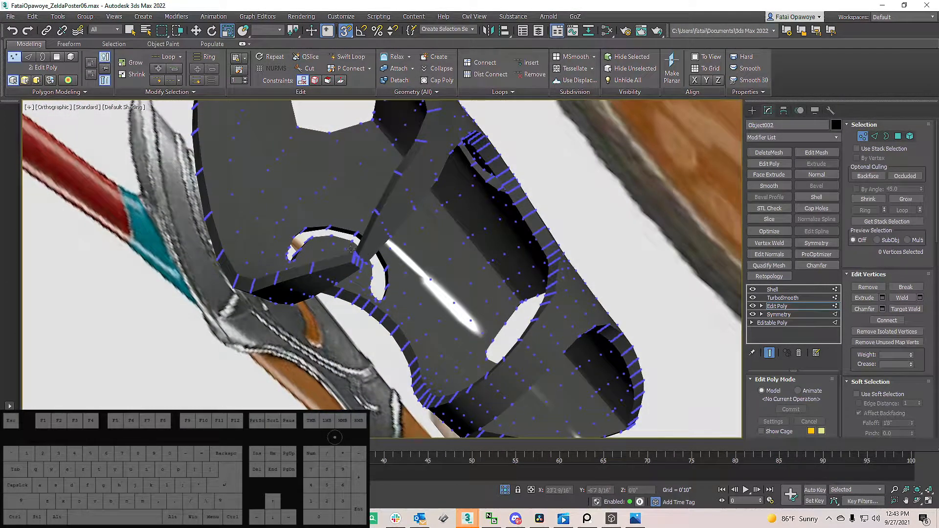
Step: Turn off Shell and TurboSmooth and display the low-poly plate with edged faces
{"action": "left_click", "coordinate": [753, 289]}
{"action": "left_click", "coordinate": [753, 297]}
{"action": "mouse_move", "coordinate": [484, 308]}
{"action": "middle_mouse_down", "text": "alt"}
{"action": "mouse_move", "coordinate": [500, 301]}
{"action": "mouse_move", "coordinate": [558, 330]}
{"action": "mouse_move", "coordinate": [530, 321]}
{"action": "mouse_move", "coordinate": [507, 329]}
{"action": "mouse_move", "coordinate": [480, 317]}
{"action": "middle_mouse_up", "text": "alt"}
{"action": "key", "text": "F4"}
{"action": "middle_click_drag", "start_coordinate": [417, 247], "coordinate": [499, 257], "text": "alt"}
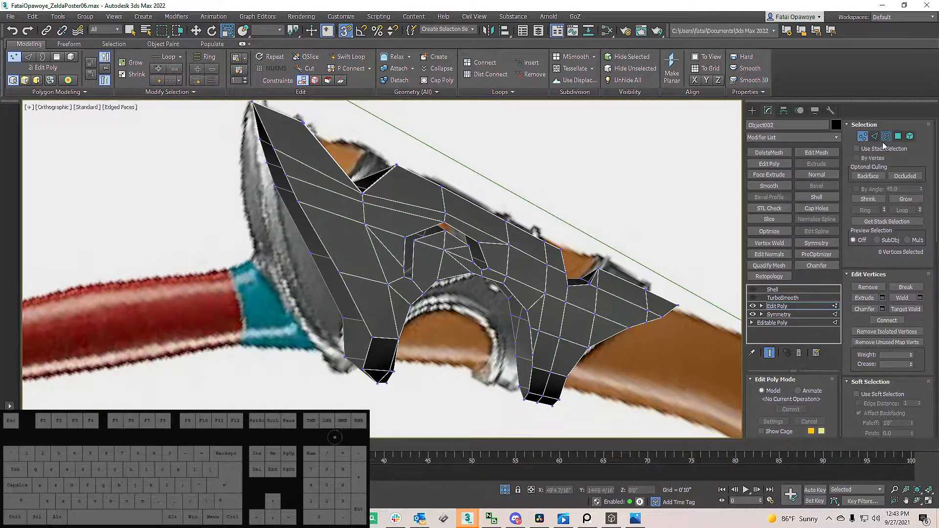
Step: Select the plate's open outer borders as a check and examine the underside seam corner where they meet
{"action": "left_click", "coordinate": [887, 136]}
{"action": "left_click", "coordinate": [563, 346]}
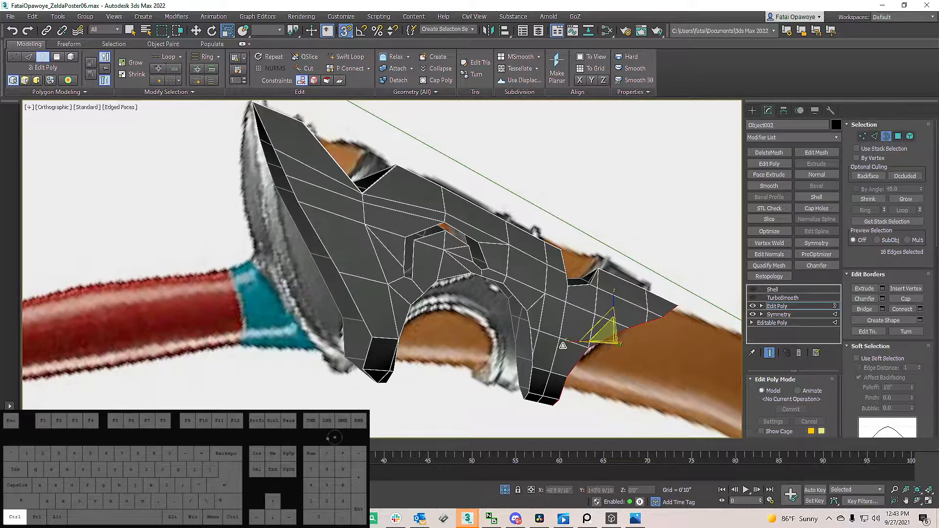
{"action": "left_click", "coordinate": [519, 300], "text": "ctrl"}
{"action": "middle_click_drag", "start_coordinate": [450, 289], "coordinate": [424, 254], "text": "alt"}
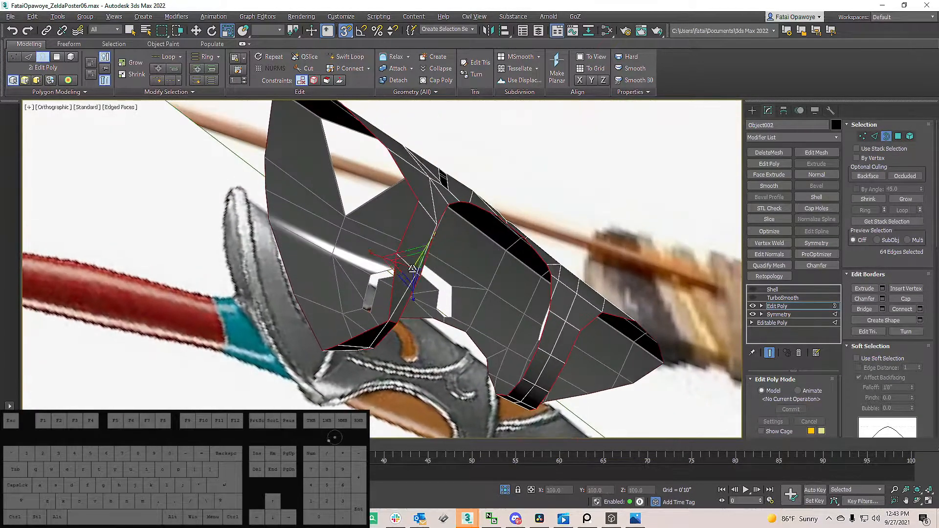
{"action": "scroll", "coordinate": [424, 254], "scroll_direction": "up", "scroll_amount": 10}
Step: Weld both pairs of overlapping vertices at the underside seam corner with a 0'0 1/16" threshold
{"action": "key", "text": "1"}
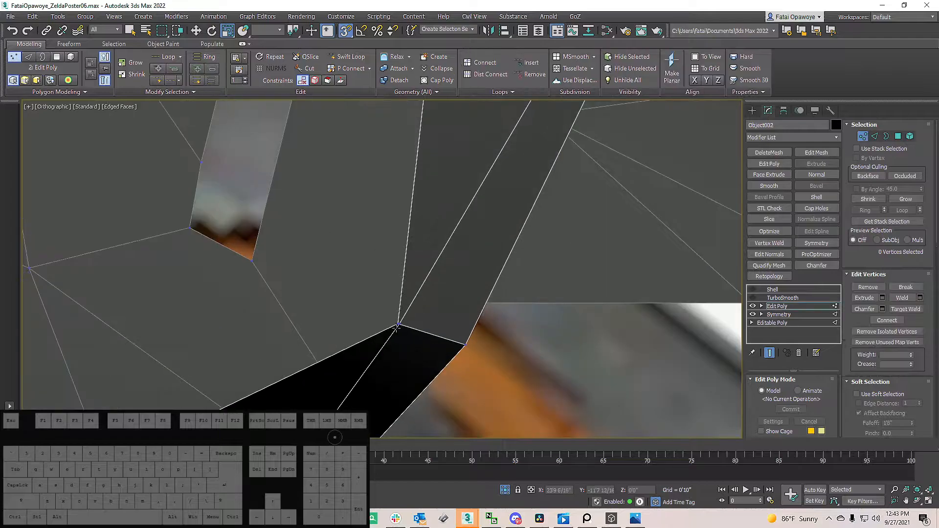
{"action": "left_click", "coordinate": [398, 326]}
{"action": "key", "text": "w"}
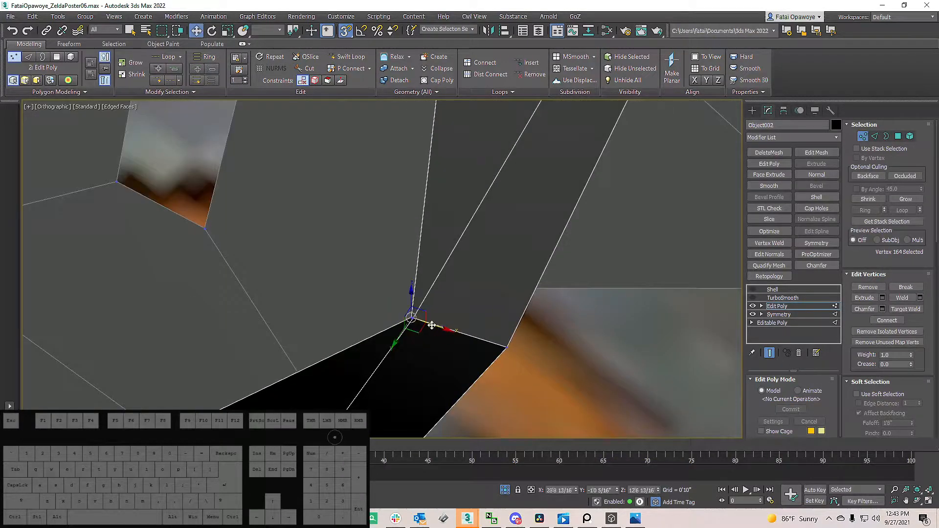
{"action": "left_click_drag", "start_coordinate": [434, 326], "coordinate": [357, 309]}
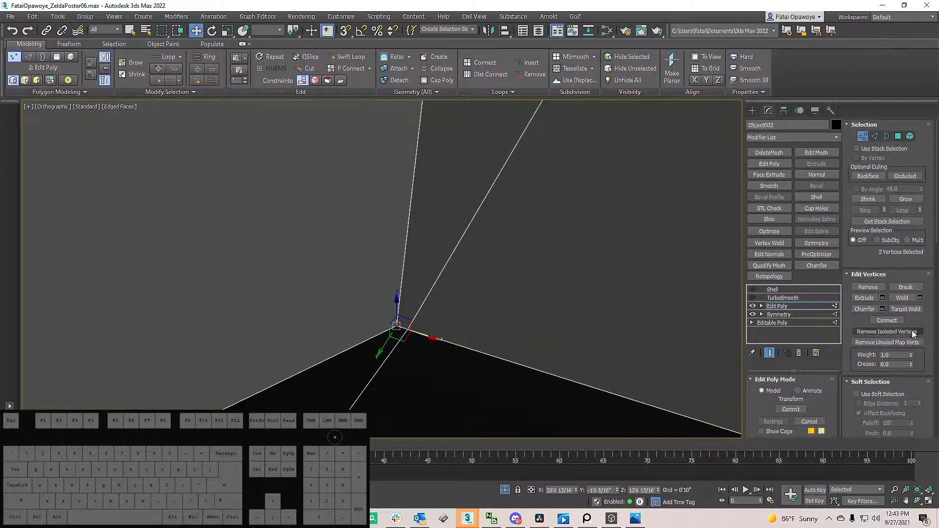
{"action": "left_click", "coordinate": [920, 298]}
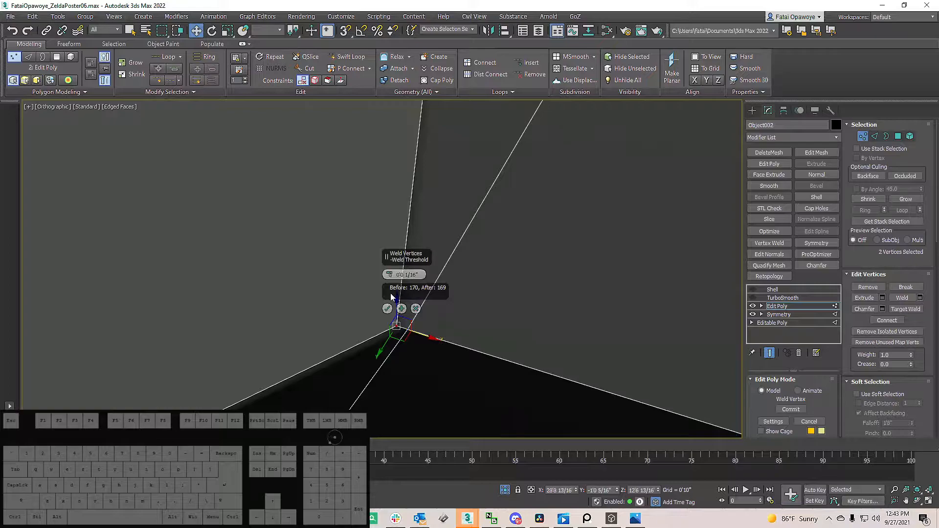
{"action": "left_click", "coordinate": [387, 309]}
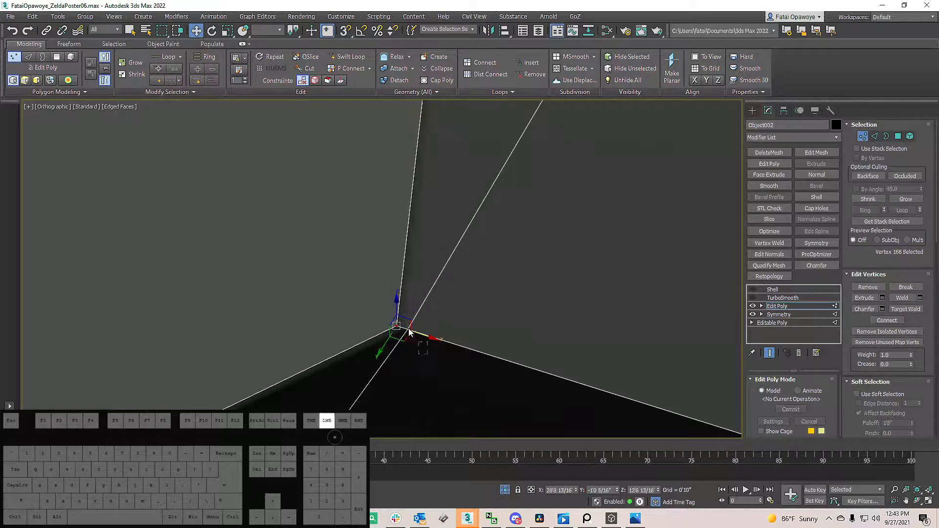
{"action": "left_click", "coordinate": [919, 298]}
{"action": "left_click", "coordinate": [387, 309]}
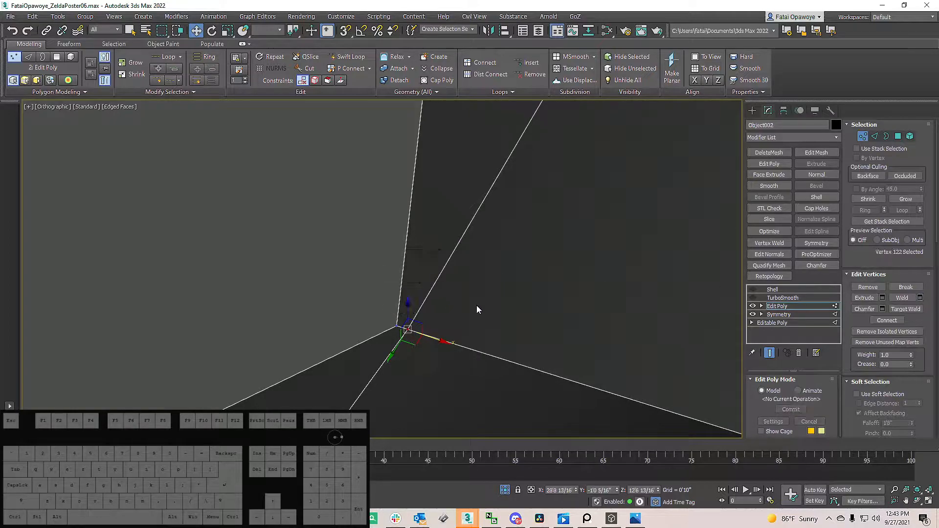
Step: Weld the overlapping vertices at the neighbouring outer corner of the underside seam strip with a 0'0 1/16" threshold
{"action": "scroll", "coordinate": [465, 310], "scroll_direction": "down", "scroll_amount": 3}
{"action": "left_click_drag", "start_coordinate": [555, 297], "coordinate": [583, 342]}
{"action": "middle_click_drag", "start_coordinate": [713, 318], "coordinate": [743, 289], "text": "alt"}
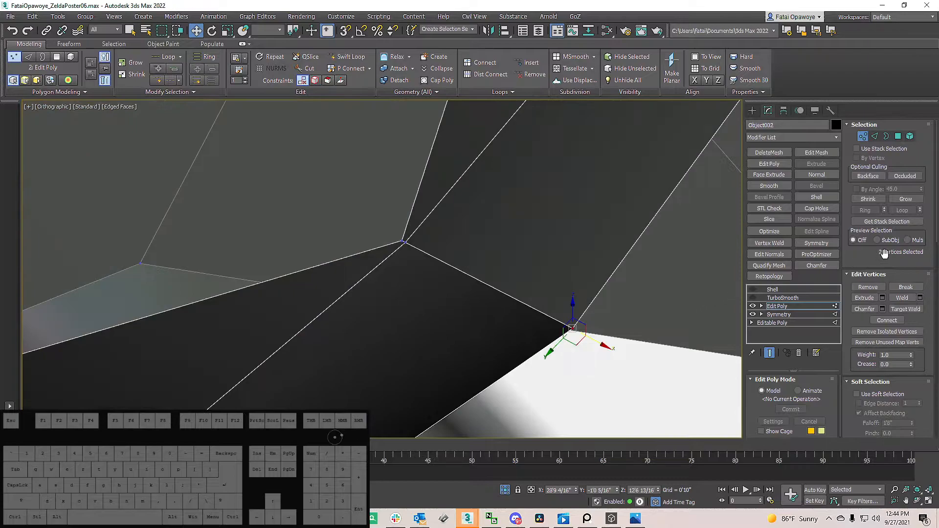
{"action": "left_click", "coordinate": [919, 298]}
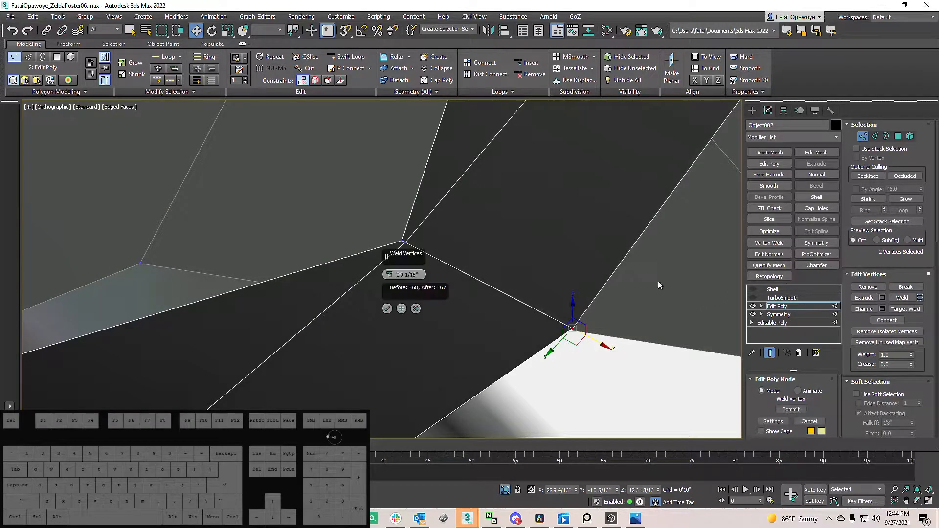
{"action": "left_click", "coordinate": [387, 308]}
Step: Move the welded vertex on the underside strip's inner side along X, away from its close neighbour, to widen the strip
{"action": "scroll", "coordinate": [397, 219], "scroll_direction": "up", "scroll_amount": 2}
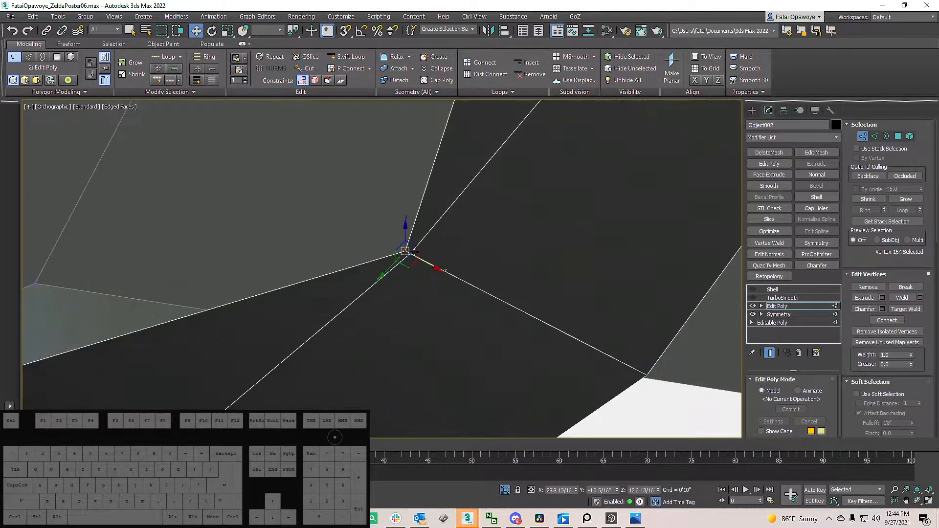
{"action": "scroll", "coordinate": [412, 251], "scroll_direction": "down", "scroll_amount": 5}
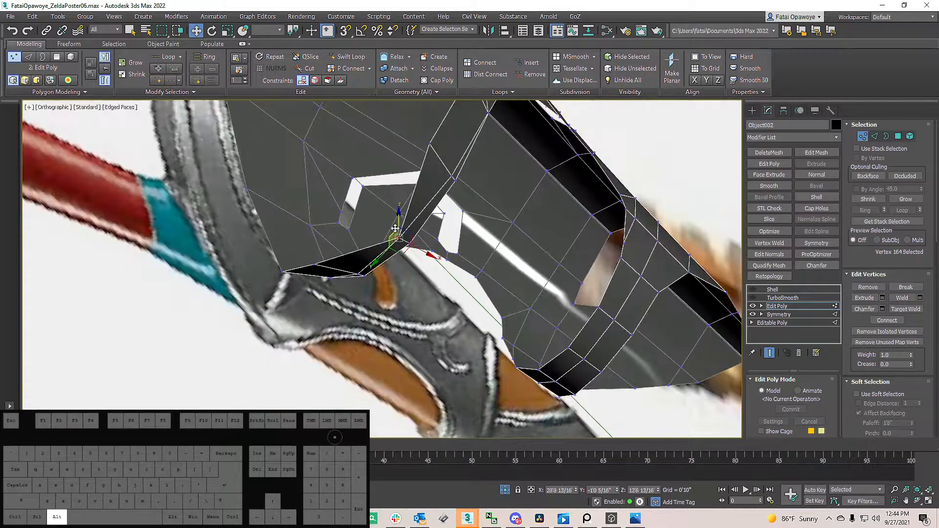
{"action": "mouse_move", "coordinate": [395, 228]}
{"action": "middle_mouse_down", "text": "alt"}
{"action": "mouse_move", "coordinate": [369, 199]}
{"action": "mouse_move", "coordinate": [397, 234]}
{"action": "middle_mouse_up", "text": "alt"}
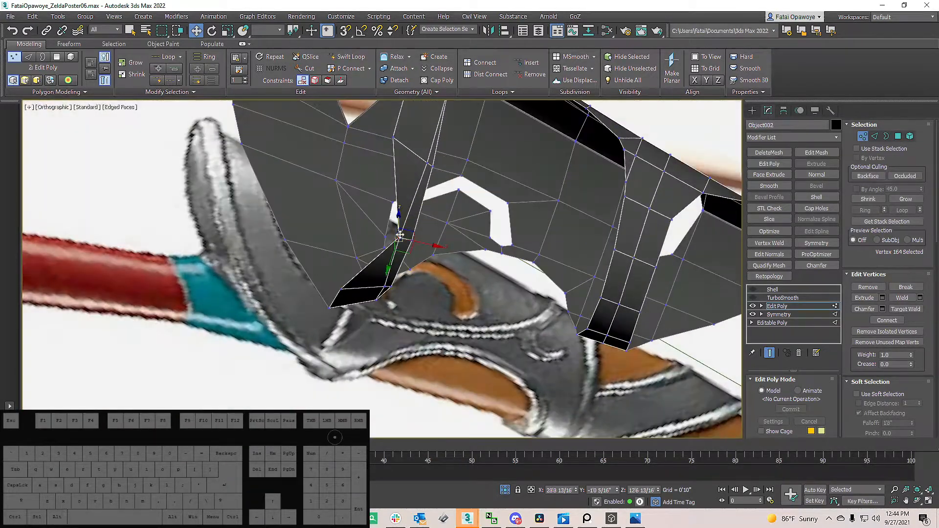
{"action": "scroll", "coordinate": [398, 234], "scroll_direction": "up", "scroll_amount": 2}
{"action": "left_click_drag", "start_coordinate": [398, 234], "coordinate": [376, 234]}
{"action": "middle_click_drag", "start_coordinate": [376, 233], "coordinate": [395, 228], "text": "alt"}
{"action": "left_click_drag", "start_coordinate": [395, 231], "coordinate": [395, 230]}
{"action": "scroll", "coordinate": [396, 228], "scroll_direction": "up", "scroll_amount": 5}
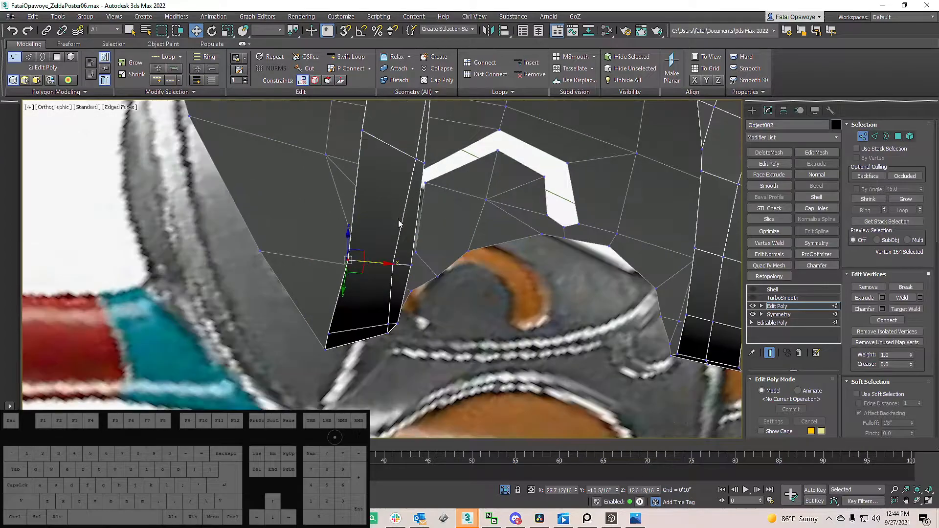
Step: Shift the adjacent underside strip vertex along X in the opposite direction and check the vertices above it
{"action": "scroll", "coordinate": [394, 263], "scroll_direction": "up", "scroll_amount": 2}
{"action": "left_click", "coordinate": [394, 264]}
{"action": "left_click_drag", "start_coordinate": [415, 267], "coordinate": [427, 267]}
{"action": "middle_click_drag", "start_coordinate": [427, 266], "coordinate": [412, 284], "text": "alt"}
{"action": "scroll", "coordinate": [438, 148], "scroll_direction": "up", "scroll_amount": 5}
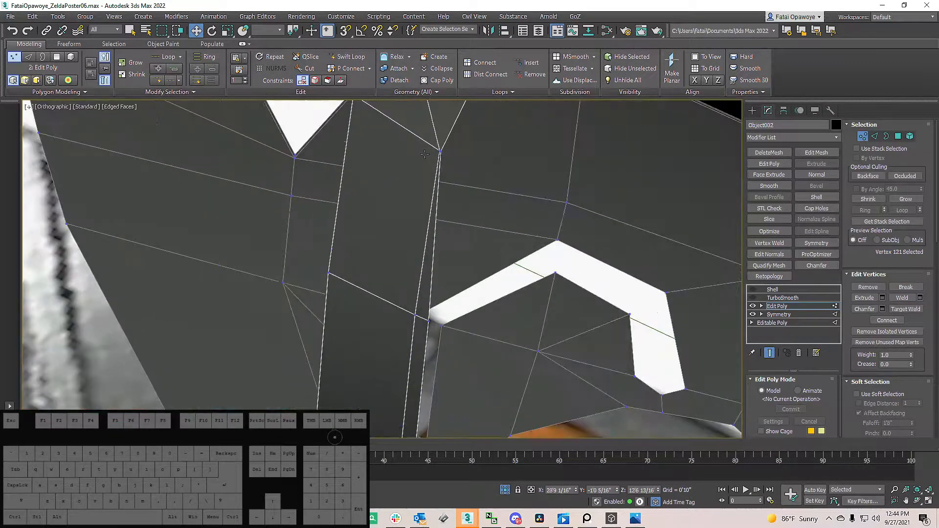
{"action": "middle_click_drag", "start_coordinate": [444, 153], "coordinate": [446, 192], "text": "alt"}
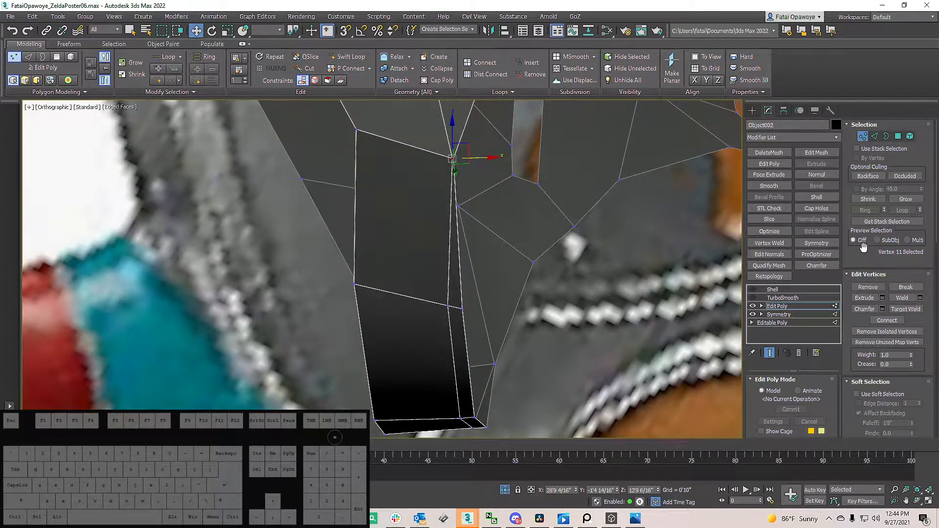
{"action": "scroll", "coordinate": [504, 277], "scroll_direction": "down", "scroll_amount": 4}
{"action": "middle_click_drag", "start_coordinate": [497, 283], "coordinate": [536, 266], "text": "alt"}
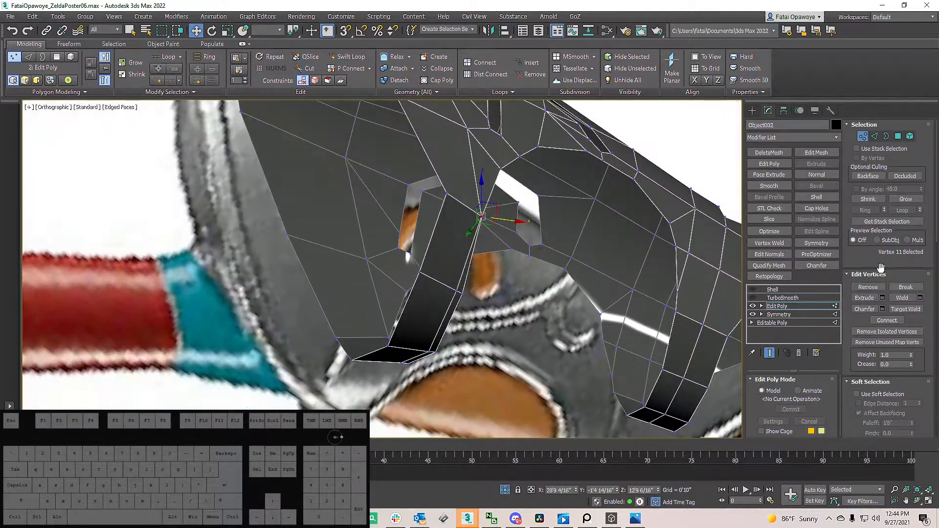
Step: In Border mode, select the open borders along the plate's flared end and lower arched outline
{"action": "left_click", "coordinate": [888, 139]}
{"action": "middle_click_drag", "start_coordinate": [488, 191], "coordinate": [447, 274]}
{"action": "left_click", "coordinate": [447, 165]}
{"action": "scroll", "coordinate": [425, 189], "scroll_direction": "down", "scroll_amount": 4}
{"action": "left_click", "coordinate": [366, 191], "text": "ctrl"}
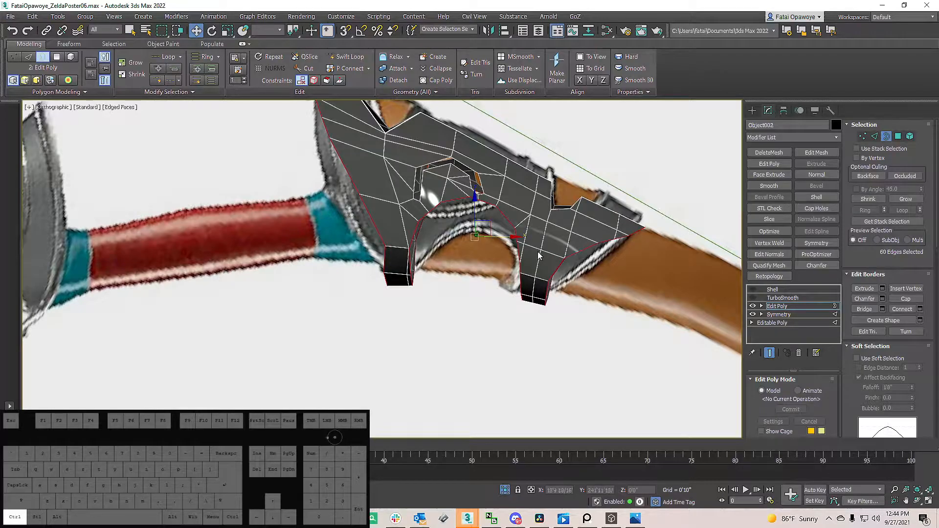
{"action": "scroll", "coordinate": [550, 274], "scroll_direction": "down", "scroll_amount": 5}
{"action": "middle_click_drag", "start_coordinate": [509, 288], "coordinate": [472, 264], "text": "alt"}
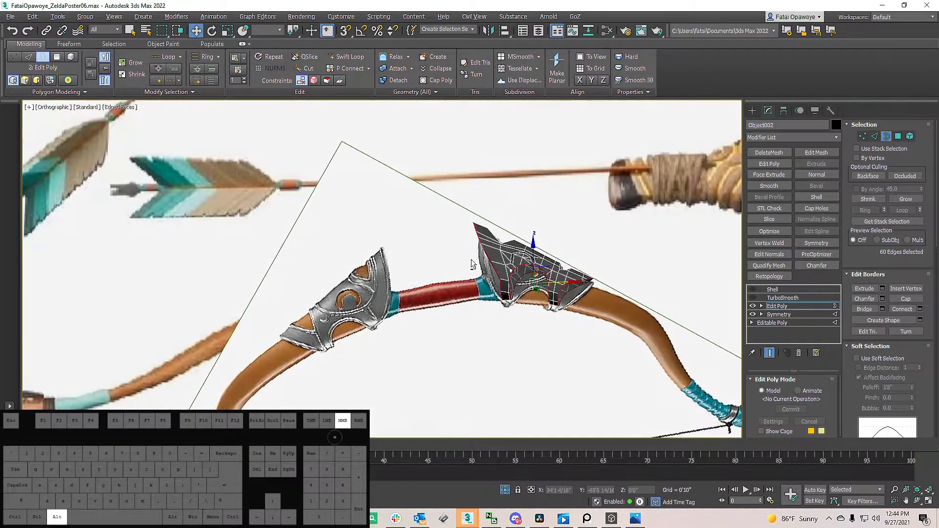
Step: Add the borders of the two cutouts along the plate's upper ridge to the selection
{"action": "scroll", "coordinate": [489, 257], "scroll_direction": "up", "scroll_amount": 10}
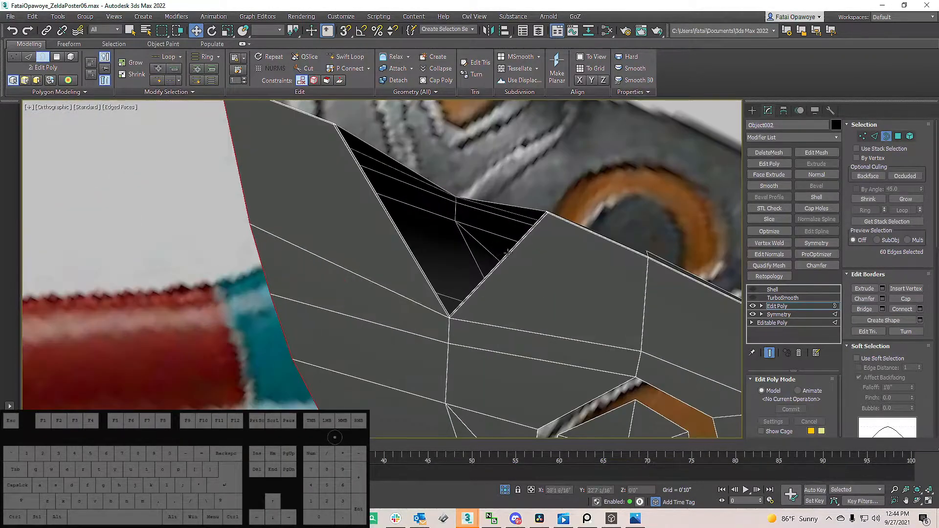
{"action": "left_click", "coordinate": [531, 227], "text": "ctrl"}
{"action": "middle_click_drag", "start_coordinate": [530, 227], "coordinate": [553, 263]}
{"action": "scroll", "coordinate": [525, 237], "scroll_direction": "down", "scroll_amount": 5}
{"action": "middle_click_drag", "start_coordinate": [675, 375], "coordinate": [547, 278]}
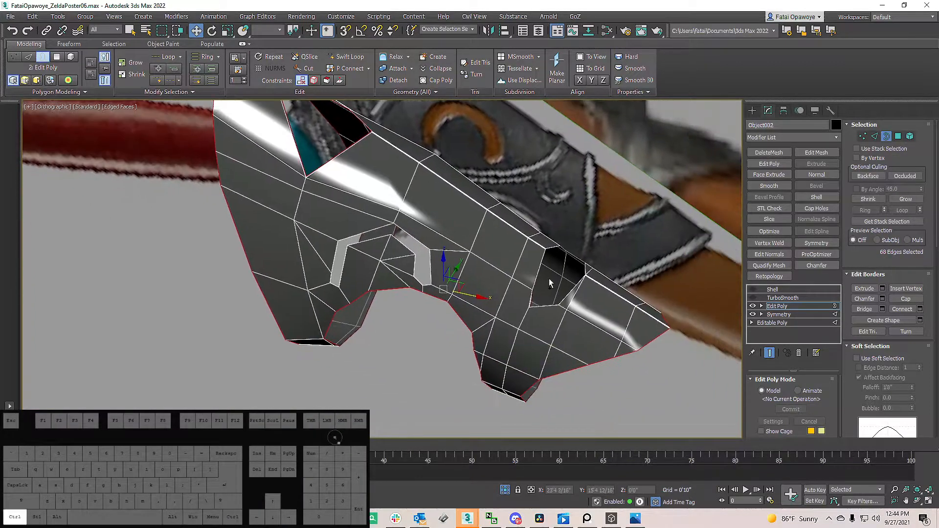
{"action": "scroll", "coordinate": [536, 245], "scroll_direction": "up", "scroll_amount": 4, "text": "ctrl"}
{"action": "scroll", "coordinate": [555, 249], "scroll_direction": "down", "scroll_amount": 4}
{"action": "middle_click_drag", "start_coordinate": [556, 245], "coordinate": [646, 213], "text": "alt"}
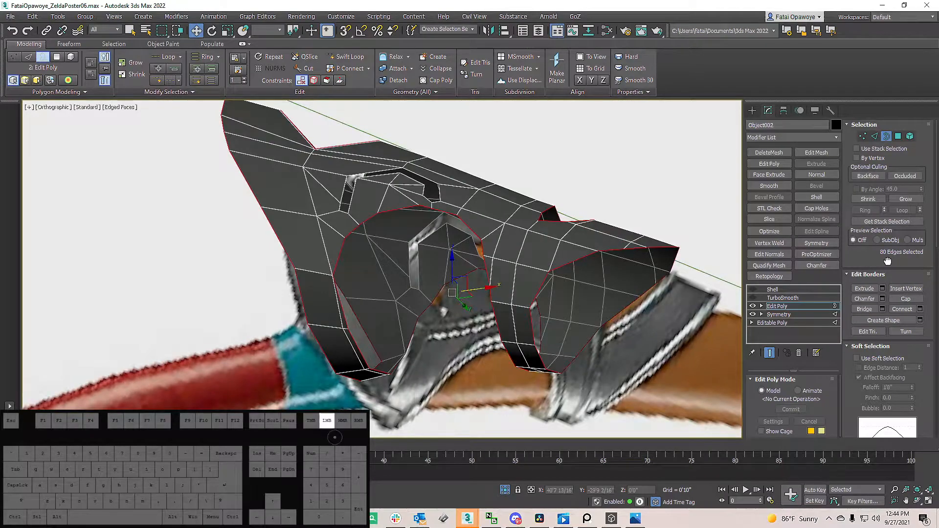
Step: Create a new shape of the Linear type from the plate's selected border edges
{"action": "left_click_drag", "start_coordinate": [888, 259], "coordinate": [875, 164]}
{"action": "left_click_drag", "start_coordinate": [909, 302], "coordinate": [896, 412]}
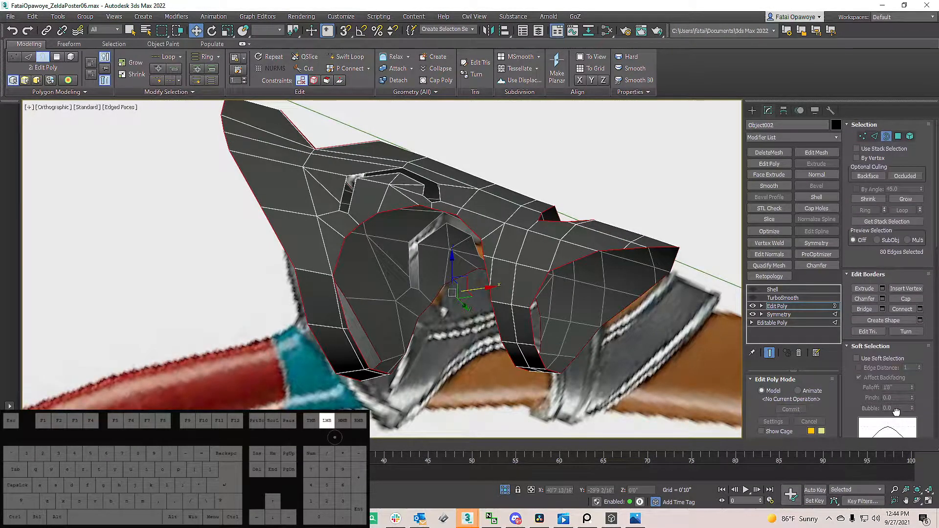
{"action": "left_click", "coordinate": [908, 320]}
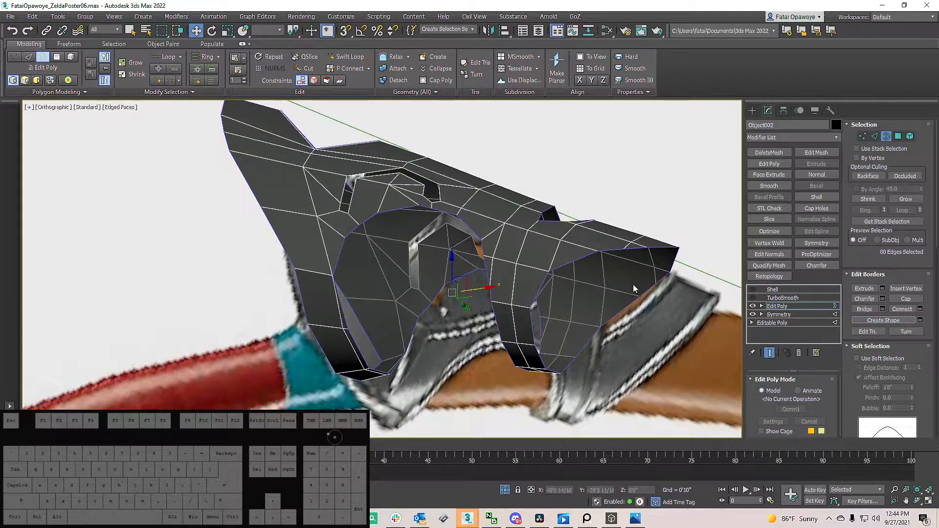
{"action": "key", "text": "ctrl+z"}
{"action": "left_click", "coordinate": [920, 320]}
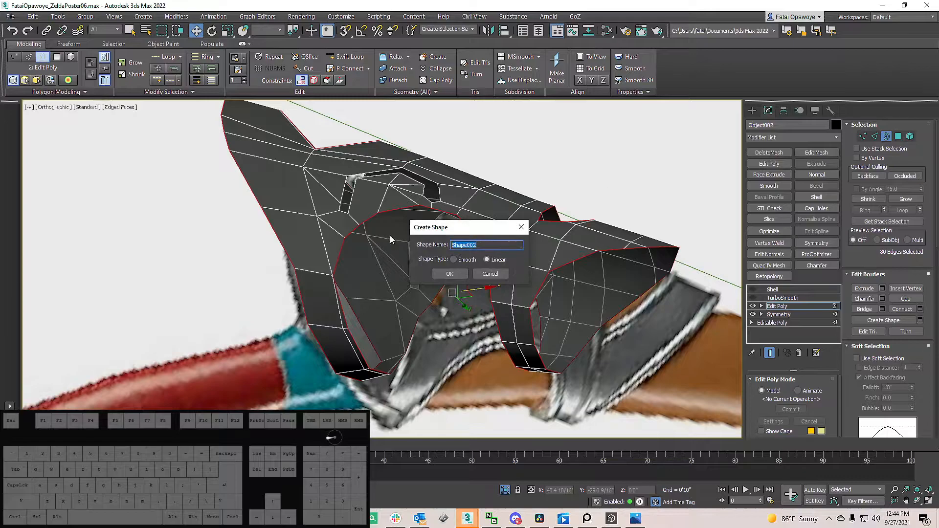
{"action": "left_click_drag", "start_coordinate": [465, 229], "coordinate": [638, 207]}
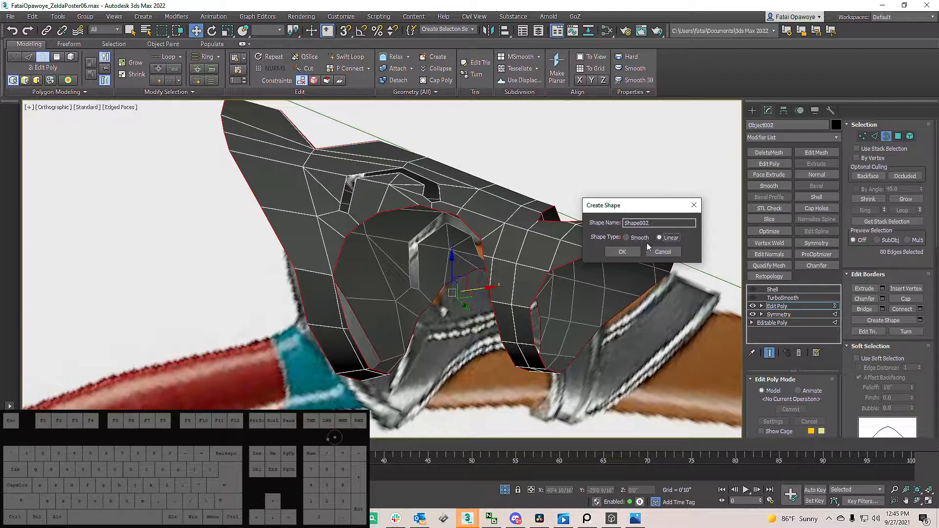
{"action": "left_click_drag", "start_coordinate": [628, 209], "coordinate": [542, 199]}
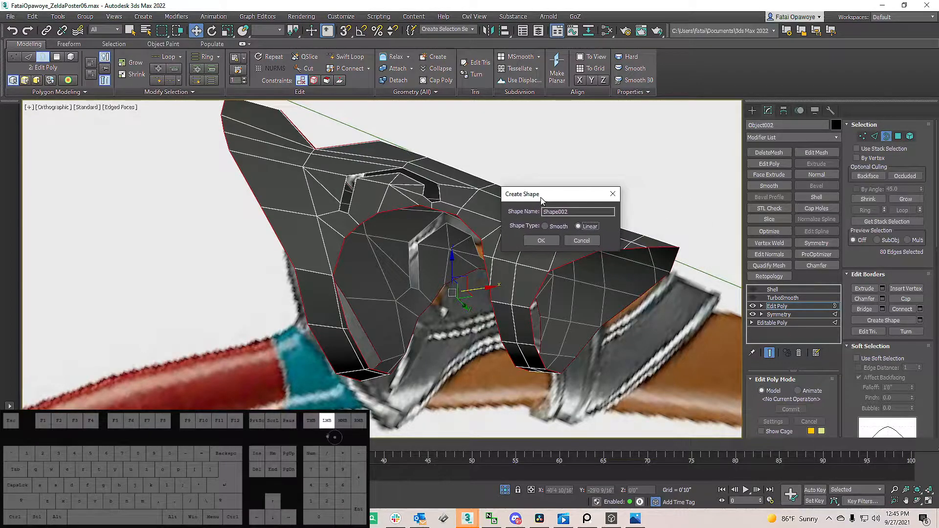
{"action": "left_click", "coordinate": [541, 241]}
Step: Select the extracted border shape and enable its spline rendering in both the renderer and the viewport
{"action": "left_click", "coordinate": [752, 111]}
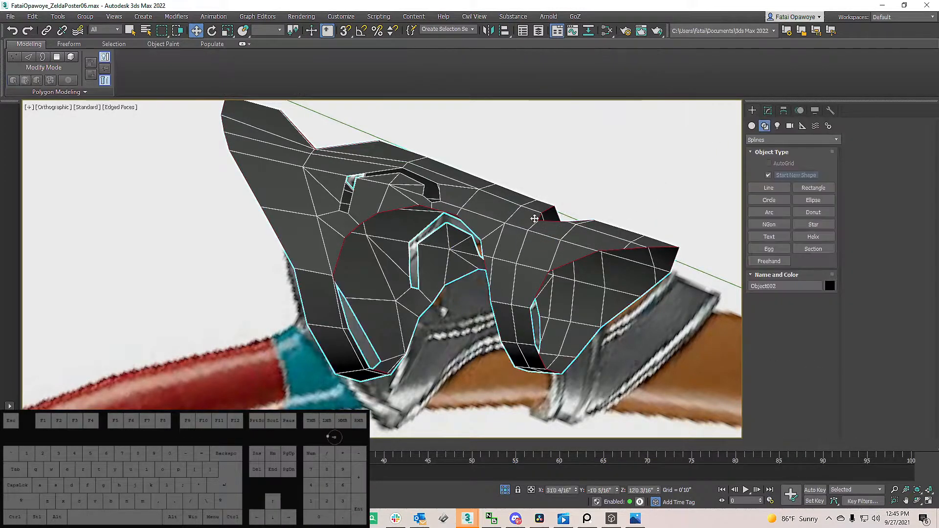
{"action": "middle_click_drag", "start_coordinate": [529, 220], "coordinate": [614, 268], "text": "alt"}
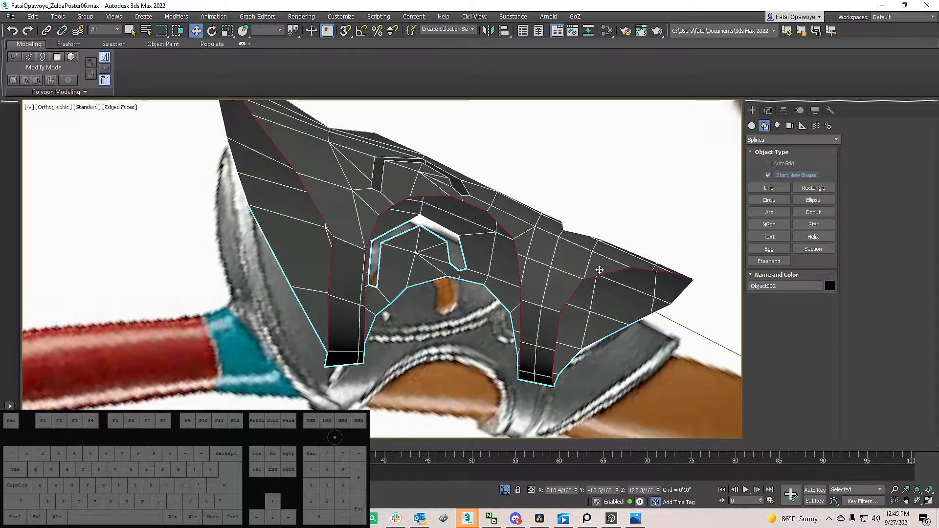
{"action": "left_click", "coordinate": [601, 268]}
{"action": "middle_click_drag", "start_coordinate": [600, 269], "coordinate": [636, 251], "text": "alt"}
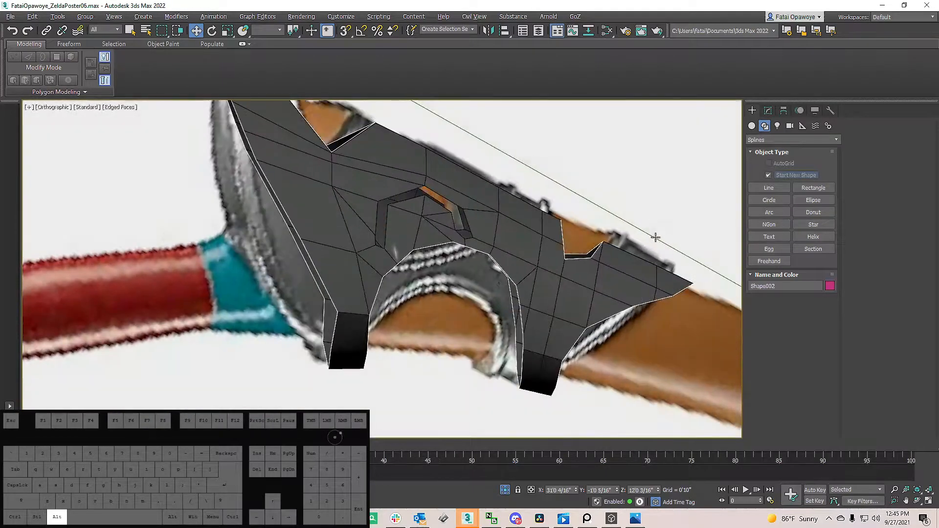
{"action": "left_click", "coordinate": [768, 111]}
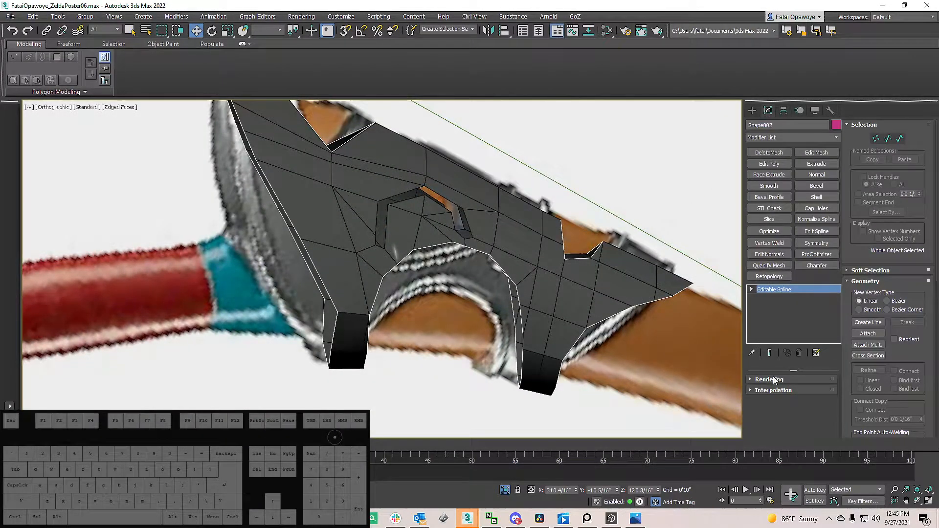
{"action": "left_click", "coordinate": [772, 379]}
{"action": "scroll", "coordinate": [764, 387], "scroll_direction": "down", "scroll_amount": 2}
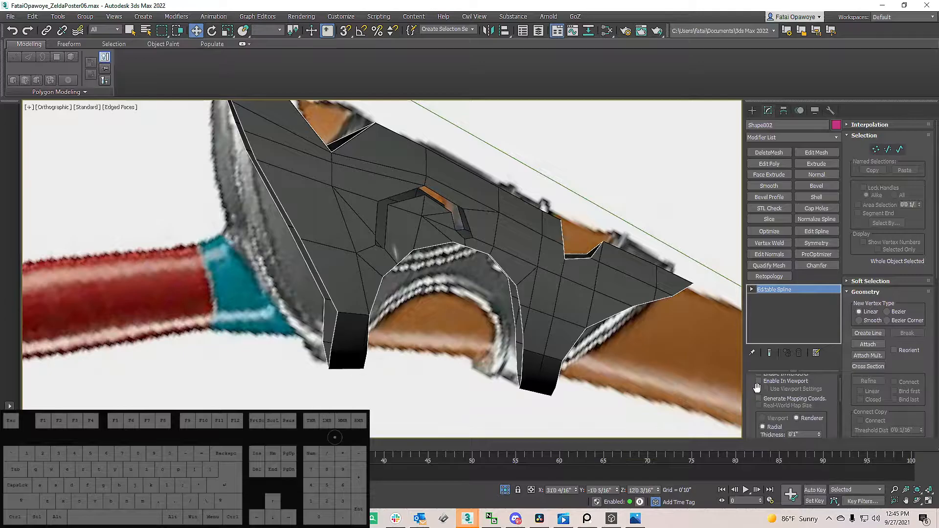
{"action": "scroll", "coordinate": [757, 388], "scroll_direction": "up", "scroll_amount": 1}
{"action": "left_click", "coordinate": [759, 390]}
{"action": "left_click", "coordinate": [758, 397]}
Step: Compare the border tubes with the trim in the reference image and set their radial thickness to 0'0 6/16"
{"action": "middle_click_drag", "start_coordinate": [624, 347], "coordinate": [621, 275], "text": "alt"}
{"action": "left_click_drag", "start_coordinate": [819, 406], "coordinate": [813, 359]}
{"action": "left_click_drag", "start_coordinate": [824, 428], "coordinate": [755, 397]}
{"action": "left_click_drag", "start_coordinate": [819, 401], "coordinate": [827, 422]}
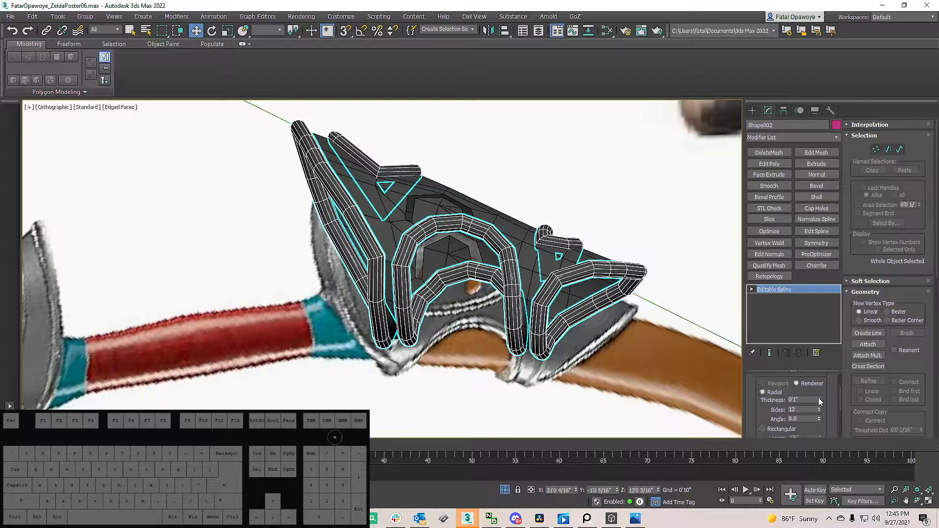
{"action": "middle_click_drag", "start_coordinate": [489, 304], "coordinate": [552, 289]}
{"action": "scroll", "coordinate": [552, 289], "scroll_direction": "down", "scroll_amount": 4}
{"action": "scroll", "coordinate": [272, 350], "scroll_direction": "up", "scroll_amount": 4}
{"action": "scroll", "coordinate": [272, 350], "scroll_direction": "up", "scroll_amount": 2}
{"action": "middle_click_drag", "start_coordinate": [270, 375], "coordinate": [381, 315]}
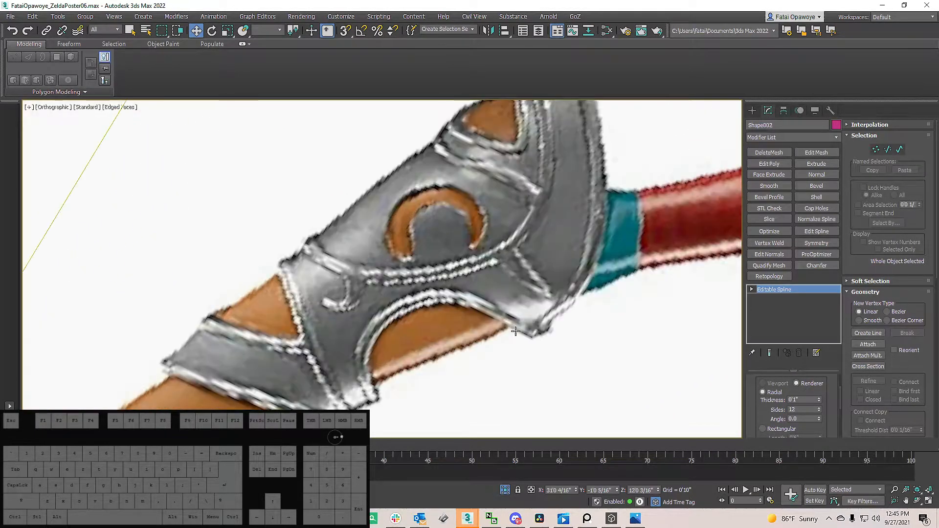
{"action": "scroll", "coordinate": [589, 306], "scroll_direction": "down", "scroll_amount": 4}
{"action": "middle_click_drag", "start_coordinate": [602, 296], "coordinate": [410, 269]}
{"action": "scroll", "coordinate": [606, 215], "scroll_direction": "up", "scroll_amount": 3}
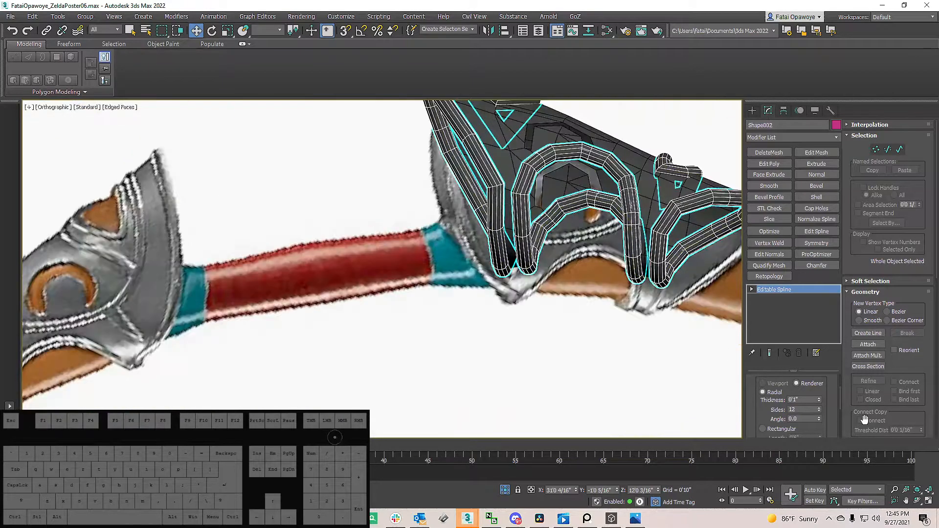
{"action": "left_click_drag", "start_coordinate": [820, 400], "coordinate": [825, 429]}
Step: Hide the mesh edges in the viewport and re-enable the armour plate's TurboSmooth and Shell modifiers
{"action": "middle_click_drag", "start_coordinate": [572, 303], "coordinate": [489, 220], "text": "alt"}
{"action": "left_click", "coordinate": [515, 206]}
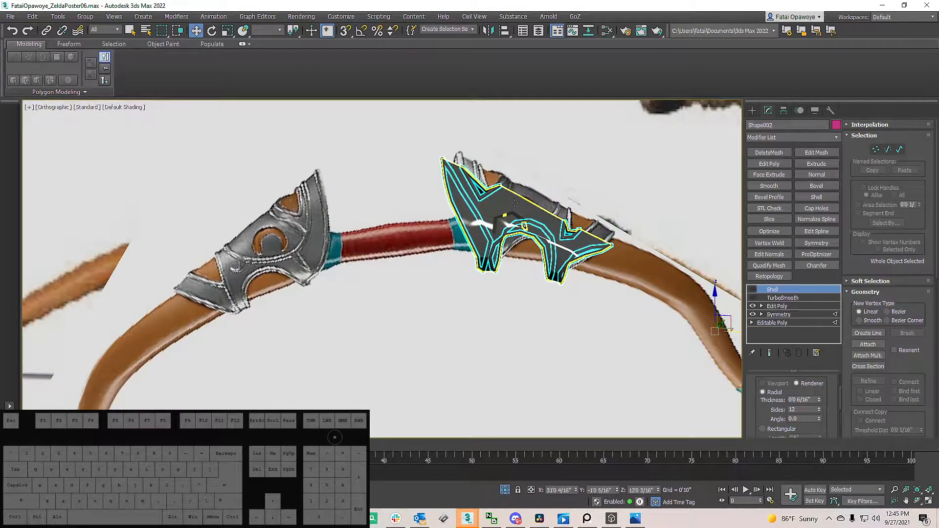
{"action": "key", "text": "F4"}
{"action": "mouse_move", "coordinate": [515, 206]}
{"action": "middle_mouse_down", "text": "alt"}
{"action": "mouse_move", "coordinate": [511, 187]}
{"action": "mouse_move", "coordinate": [544, 205]}
{"action": "middle_mouse_up", "text": "alt"}
{"action": "left_click", "coordinate": [753, 298]}
{"action": "left_click", "coordinate": [752, 289]}
Step: Set the Outer Amount of the plate's Shell modifier to 0'0 3/16"
{"action": "mouse_move", "coordinate": [578, 246]}
{"action": "middle_mouse_down", "text": "alt"}
{"action": "mouse_move", "coordinate": [610, 254]}
{"action": "mouse_move", "coordinate": [574, 231]}
{"action": "mouse_move", "coordinate": [587, 235]}
{"action": "middle_mouse_up", "text": "alt"}
{"action": "scroll", "coordinate": [827, 379], "scroll_direction": "up", "scroll_amount": 3}
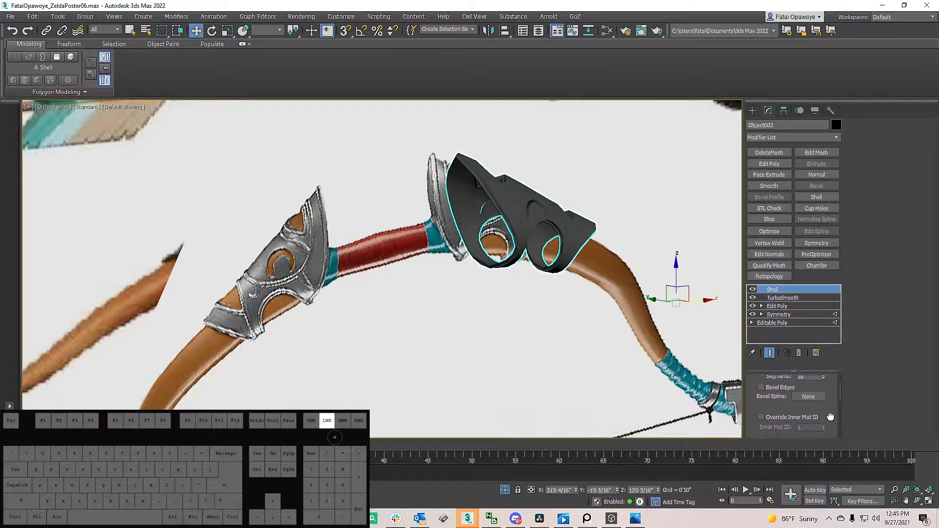
{"action": "left_click_drag", "start_coordinate": [823, 404], "coordinate": [822, 428]}
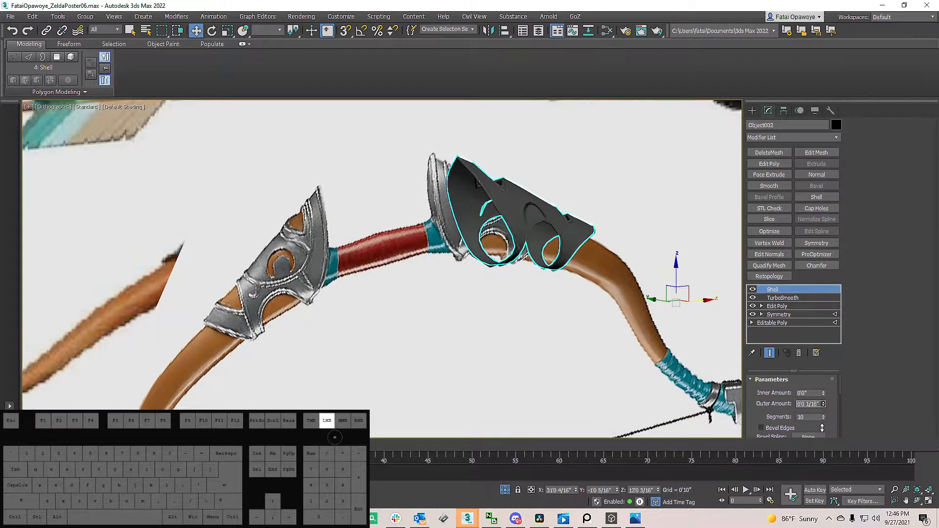
{"action": "middle_click_drag", "start_coordinate": [602, 250], "coordinate": [494, 207], "text": "alt"}
Step: Set the border shape's radial thickness to 0'0 8/16" and frame it in the Perspective view
{"action": "left_click", "coordinate": [495, 219]}
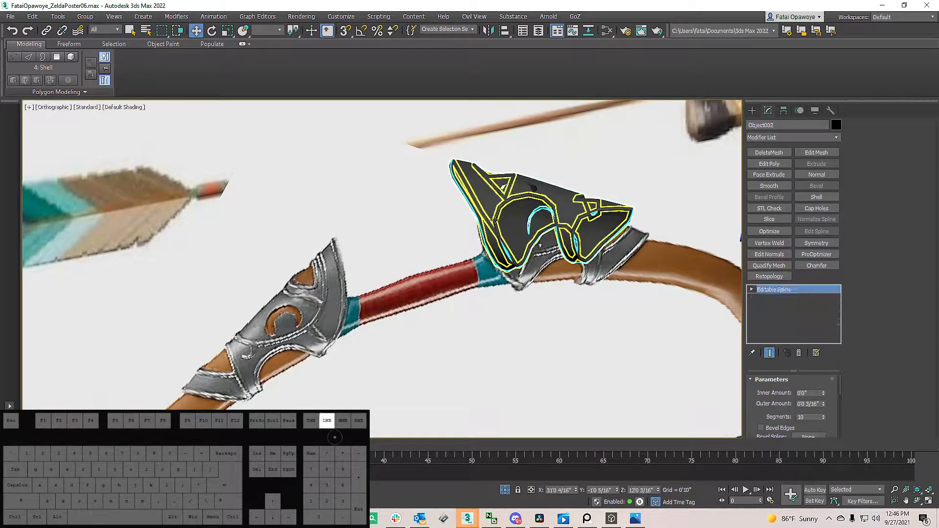
{"action": "left_click_drag", "start_coordinate": [818, 394], "coordinate": [818, 436]}
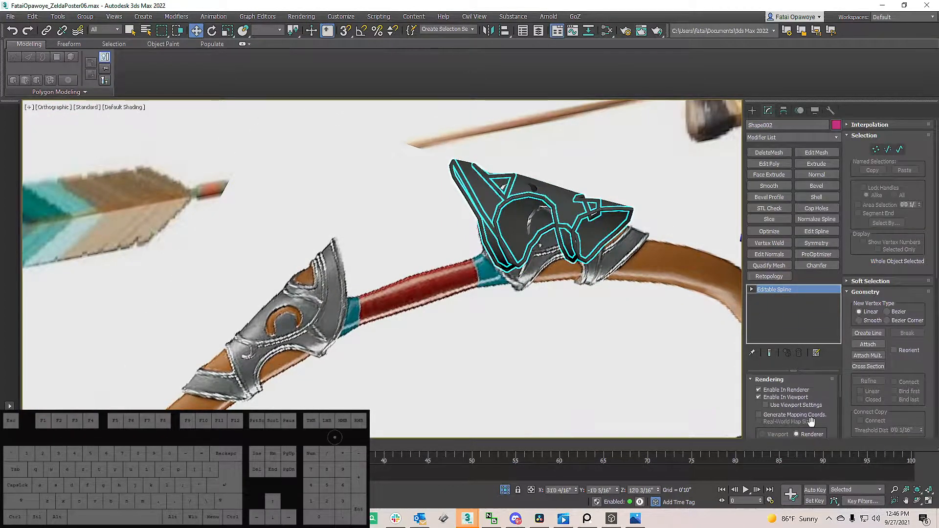
{"action": "left_click_drag", "start_coordinate": [823, 402], "coordinate": [820, 338]}
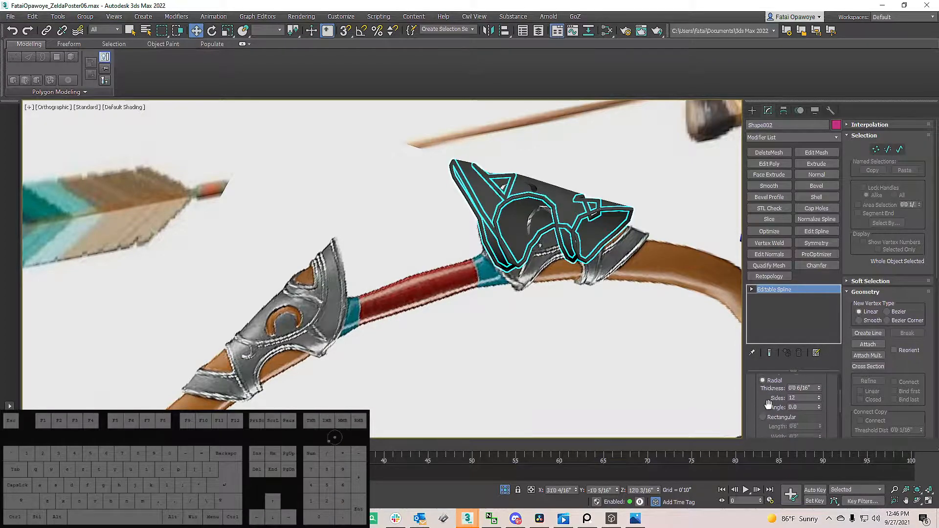
{"action": "left_click_drag", "start_coordinate": [819, 387], "coordinate": [820, 379]}
{"action": "middle_click_drag", "start_coordinate": [651, 318], "coordinate": [553, 255], "text": "alt"}
{"action": "middle_click_drag", "start_coordinate": [518, 213], "coordinate": [472, 265]}
{"action": "scroll", "coordinate": [507, 265], "scroll_direction": "down", "scroll_amount": 2}
{"action": "key", "text": "p"}
{"action": "key", "text": "z"}
{"action": "middle_click_drag", "start_coordinate": [472, 266], "coordinate": [502, 239]}
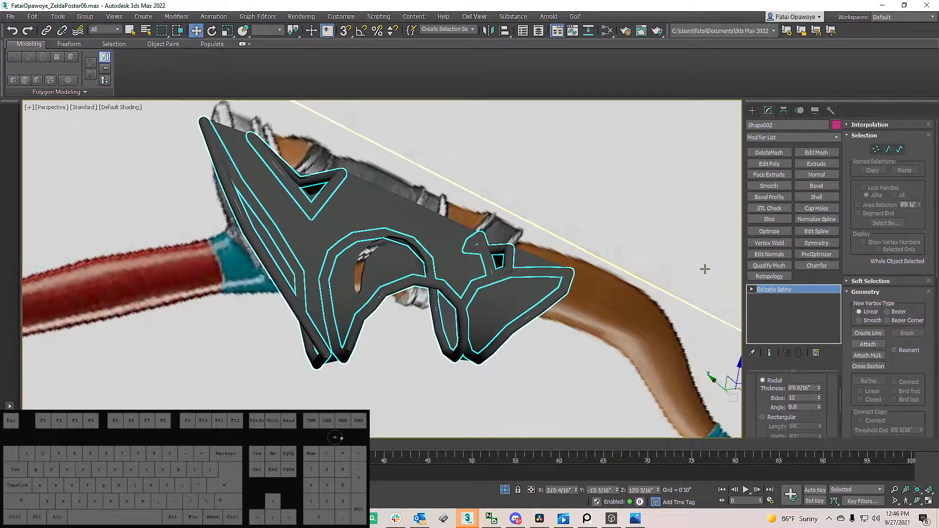
Step: Add a TurboSmooth modifier to the border shape and deselect it to view the rounded trim
{"action": "left_click", "coordinate": [832, 136]}
{"action": "key", "text": "t"}
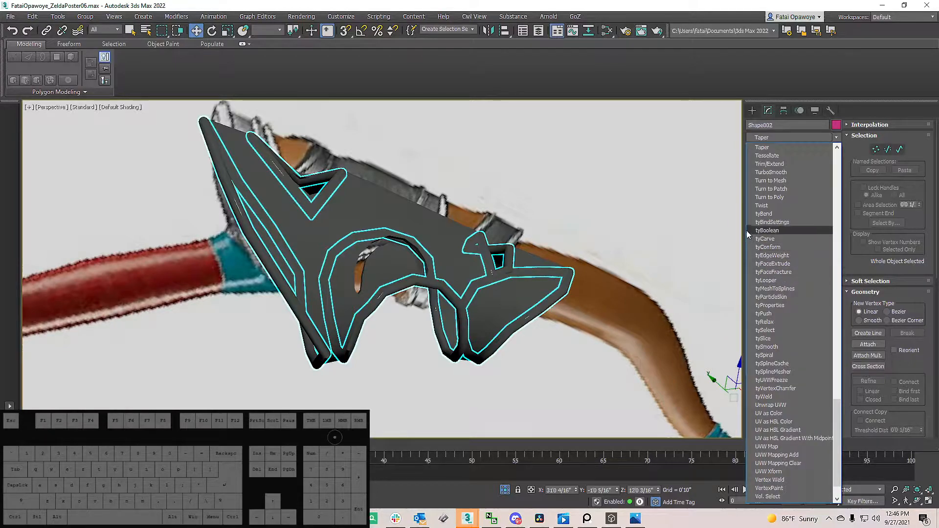
{"action": "key", "text": "t"}
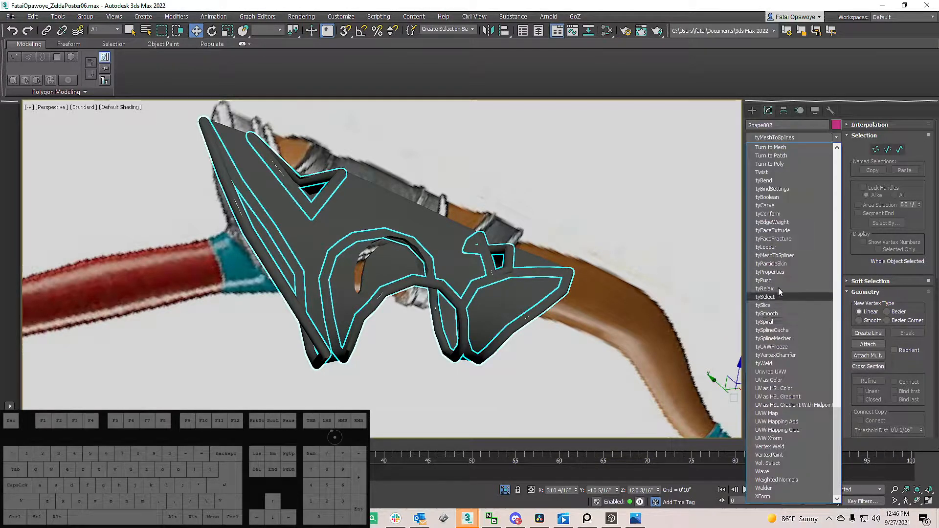
{"action": "scroll", "coordinate": [792, 185], "scroll_direction": "up", "scroll_amount": 3}
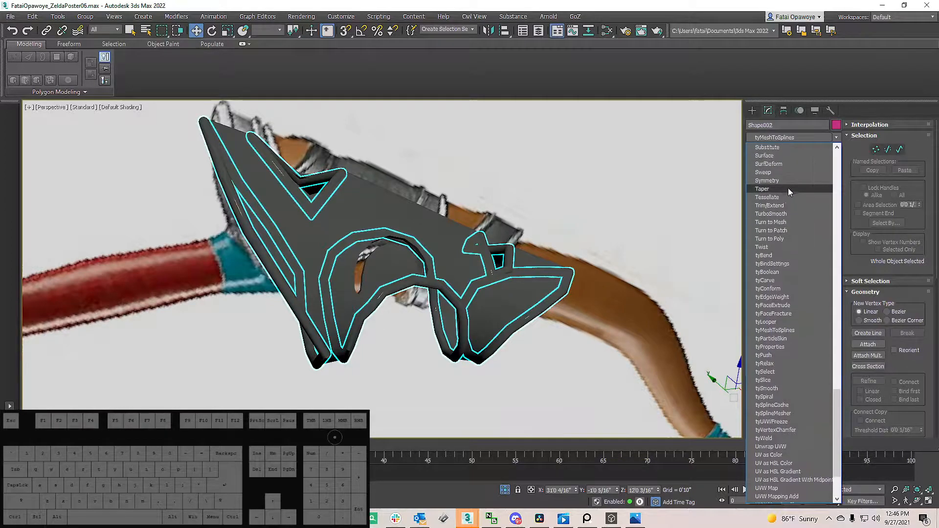
{"action": "left_click", "coordinate": [771, 214]}
{"action": "middle_click_drag", "start_coordinate": [582, 235], "coordinate": [688, 248], "text": "alt"}
{"action": "left_click", "coordinate": [687, 247]}
{"action": "scroll", "coordinate": [469, 228], "scroll_direction": "up", "scroll_amount": 6}
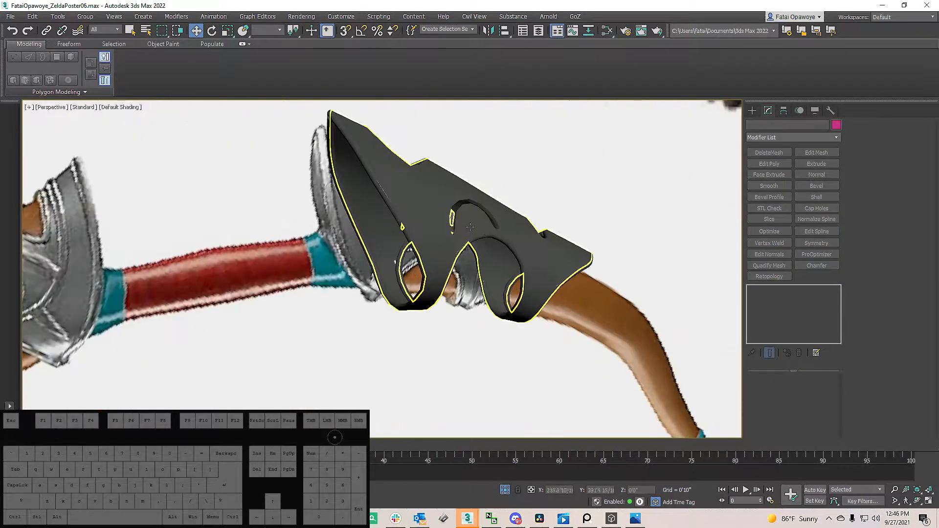
Step: Display the mesh edges again and change the border shape's object colour to black
{"action": "middle_click_drag", "start_coordinate": [470, 227], "coordinate": [485, 255]}
{"action": "key", "text": "F4"}
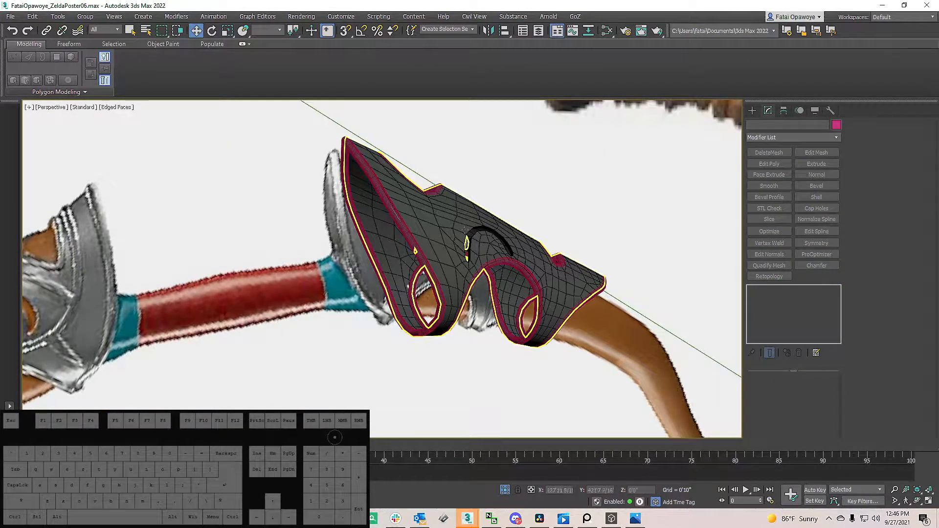
{"action": "left_click", "coordinate": [500, 263]}
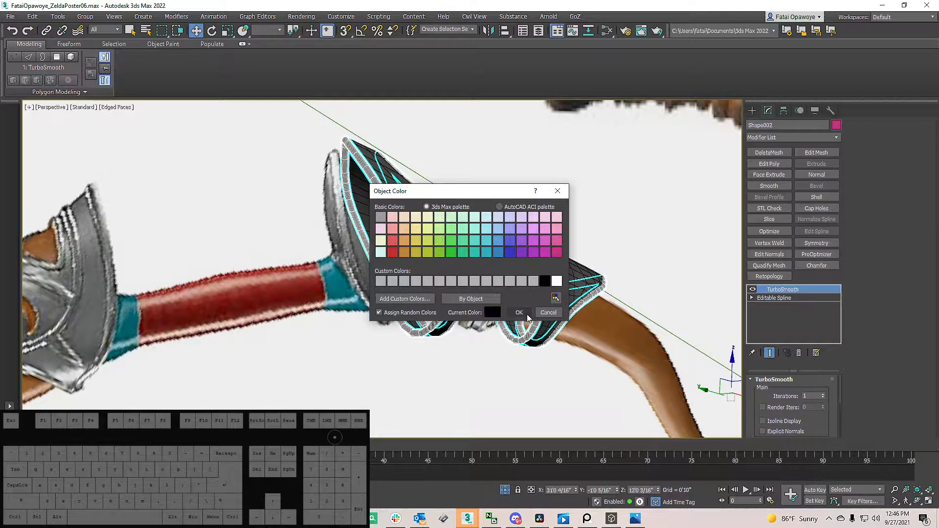
{"action": "left_click", "coordinate": [528, 315]}
Step: Unhide all hidden objects in the scene
{"action": "scroll", "coordinate": [528, 293], "scroll_direction": "down", "scroll_amount": 5}
{"action": "right_click", "coordinate": [551, 242]}
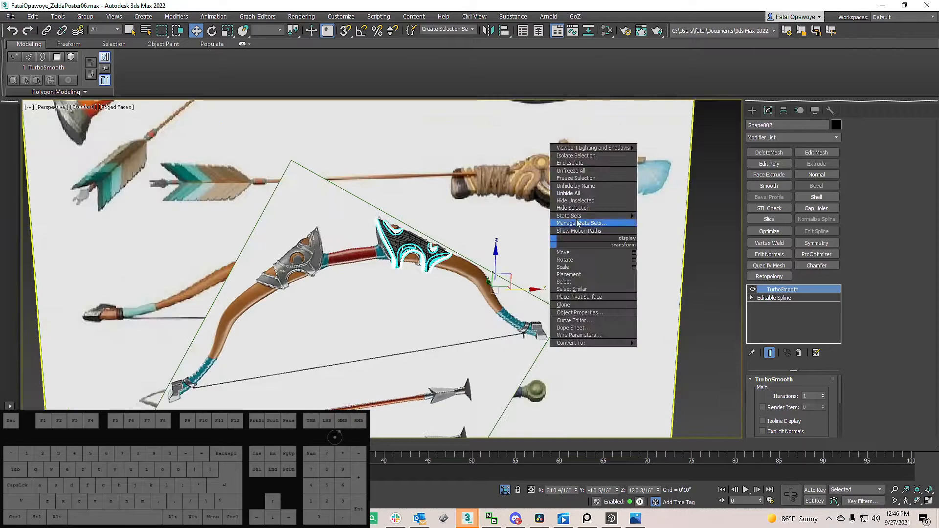
{"action": "left_click", "coordinate": [590, 193]}
Step: Hide the reference image planes and the loose curved mesh piece beside the bow
{"action": "left_click", "coordinate": [466, 300]}
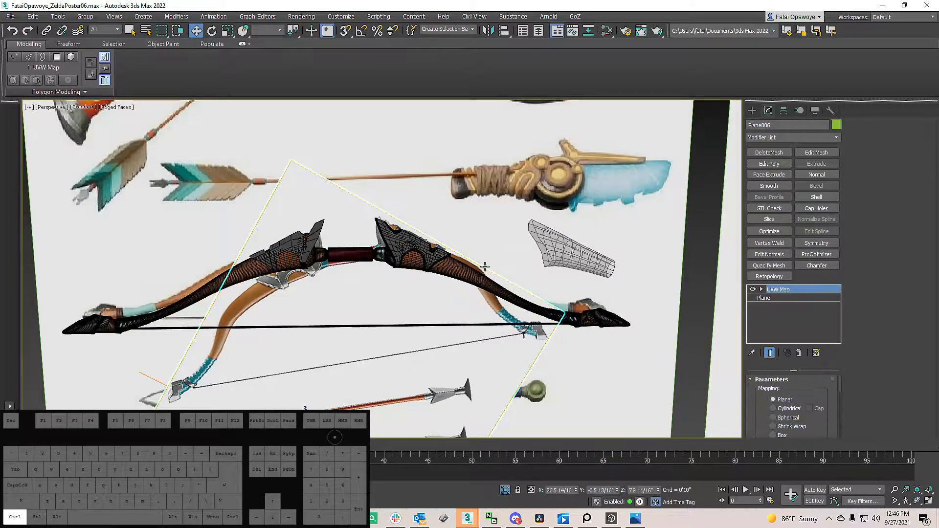
{"action": "left_click", "coordinate": [477, 280], "text": "ctrl"}
{"action": "right_click", "coordinate": [518, 166]}
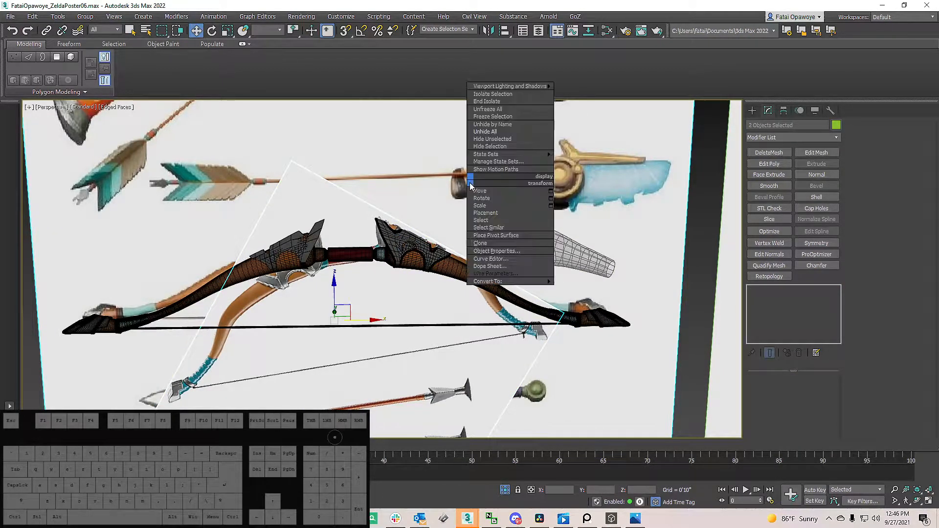
{"action": "left_click", "coordinate": [499, 187]}
{"action": "left_click", "coordinate": [528, 223]}
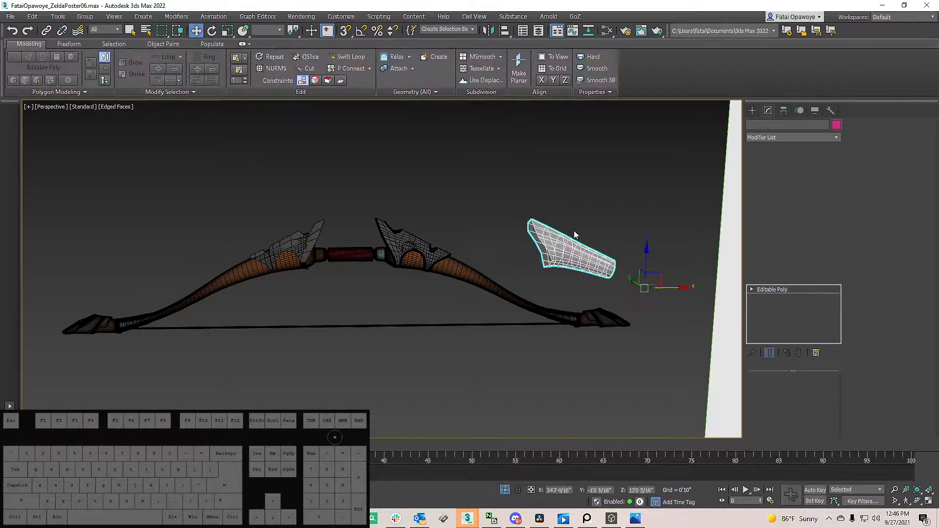
{"action": "right_click", "coordinate": [576, 193]}
{"action": "left_click", "coordinate": [590, 164]}
Step: Turn off the mesh edge display and examine the shaded bow around its armour plates
{"action": "scroll", "coordinate": [528, 245], "scroll_direction": "up", "scroll_amount": 5}
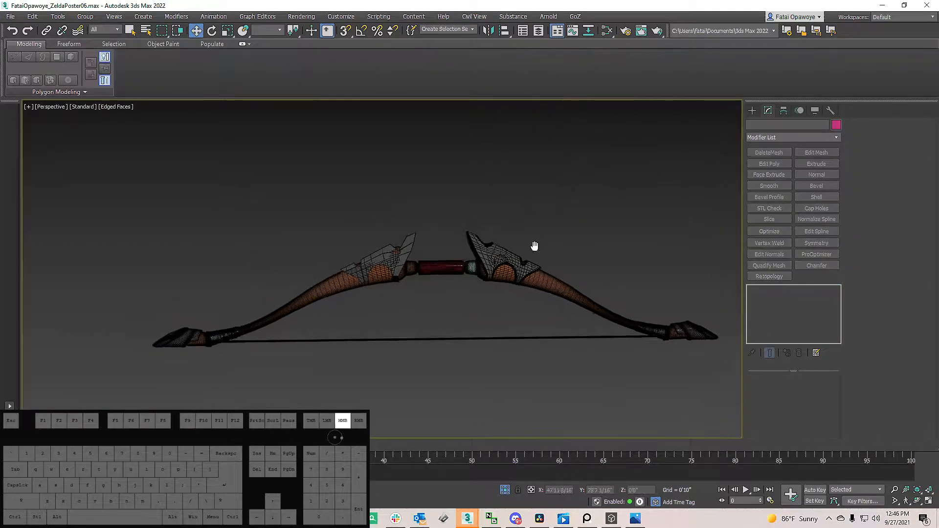
{"action": "left_click", "coordinate": [537, 262]}
{"action": "middle_click_drag", "start_coordinate": [537, 262], "coordinate": [534, 257], "text": "alt"}
{"action": "left_click", "coordinate": [586, 221]}
{"action": "key", "text": "F4"}
{"action": "mouse_move", "coordinate": [587, 227]}
{"action": "middle_mouse_down", "text": "alt"}
{"action": "mouse_move", "coordinate": [575, 267]}
{"action": "mouse_move", "coordinate": [521, 266]}
{"action": "mouse_move", "coordinate": [543, 292]}
{"action": "middle_mouse_up", "text": "alt"}
Step: Select the border shape and, at its Editable Spline level, set the radial thickness to 0'0 11/16"
{"action": "left_click", "coordinate": [545, 294]}
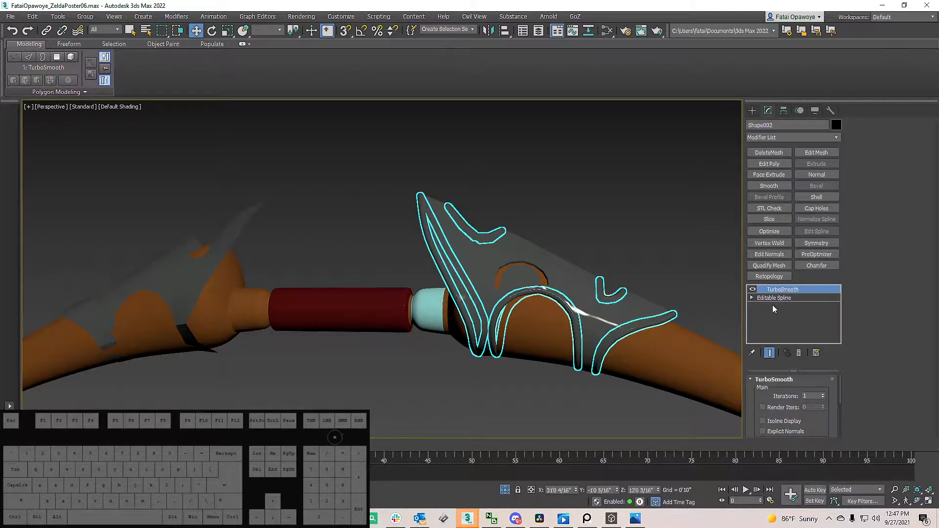
{"action": "scroll", "coordinate": [641, 297], "scroll_direction": "up", "scroll_amount": 3}
{"action": "left_click", "coordinate": [783, 297]}
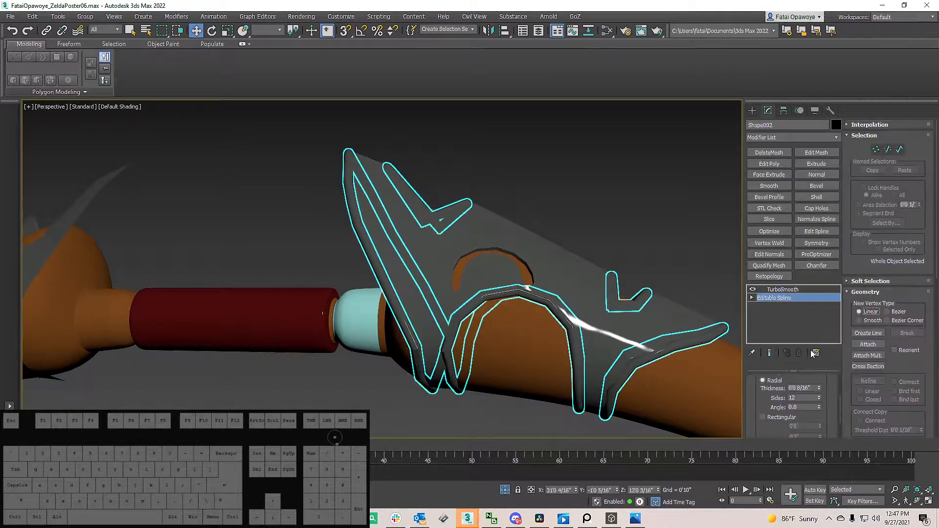
{"action": "left_click_drag", "start_coordinate": [820, 391], "coordinate": [822, 389]}
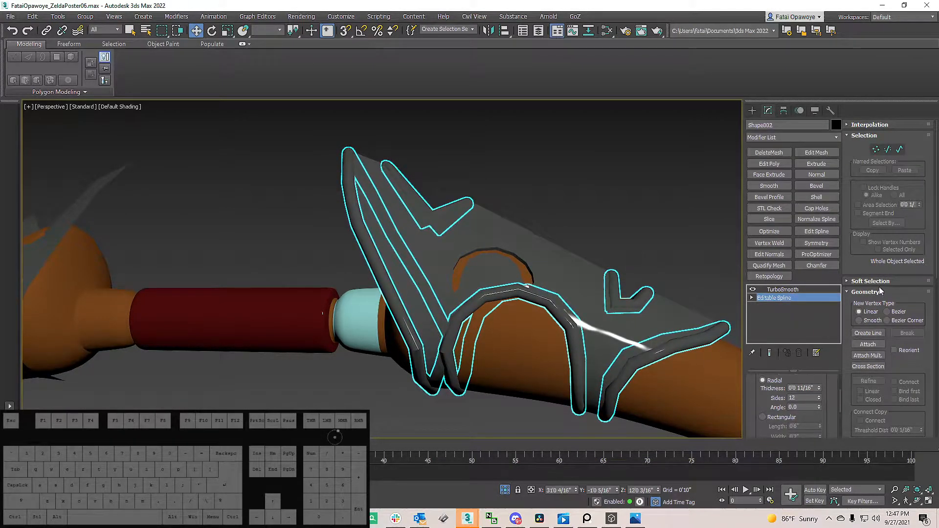
Step: Show the border shape's interpolation settings and examine the trim at its TurboSmooth and Editable Spline levels
{"action": "left_click", "coordinate": [869, 125]}
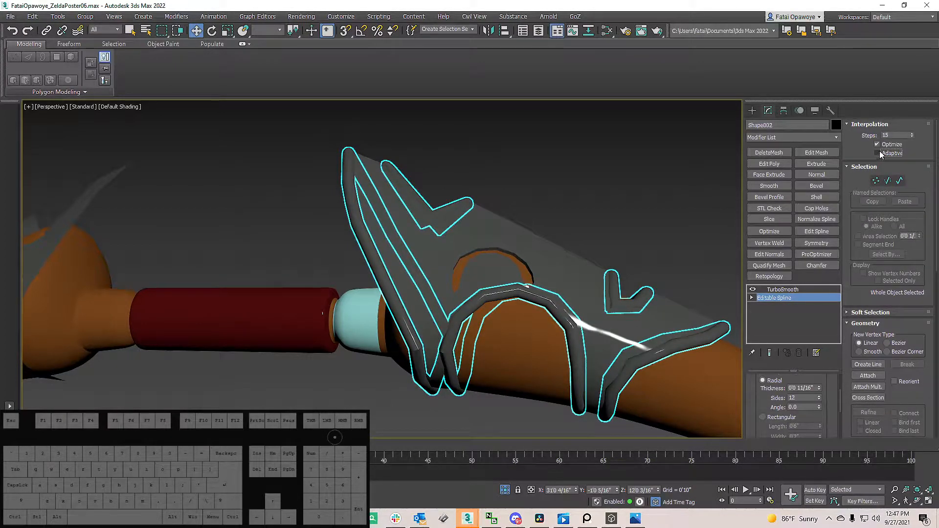
{"action": "middle_click_drag", "start_coordinate": [684, 303], "coordinate": [611, 311], "text": "alt"}
{"action": "middle_click_drag", "start_coordinate": [575, 315], "coordinate": [725, 325], "text": "alt"}
{"action": "left_click", "coordinate": [783, 290]}
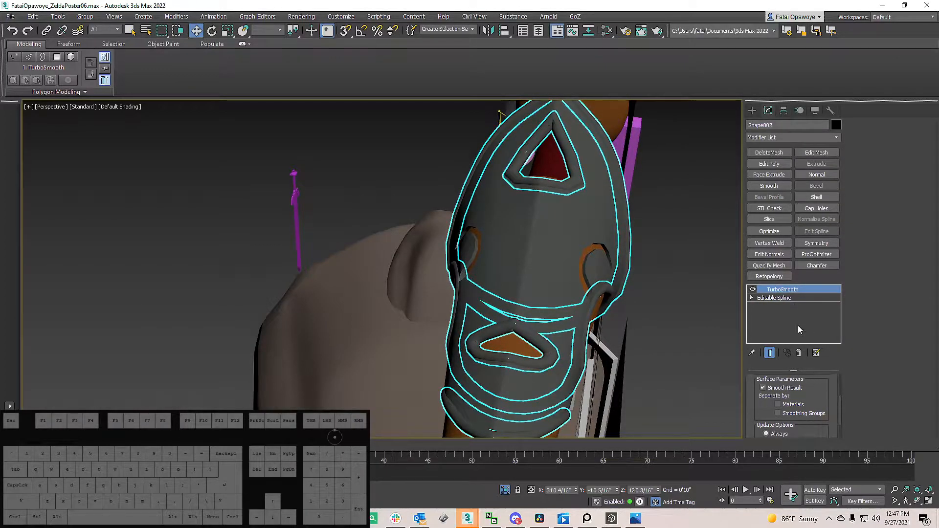
{"action": "left_click", "coordinate": [784, 298]}
{"action": "middle_click_drag", "start_coordinate": [691, 316], "coordinate": [719, 245], "text": "alt"}
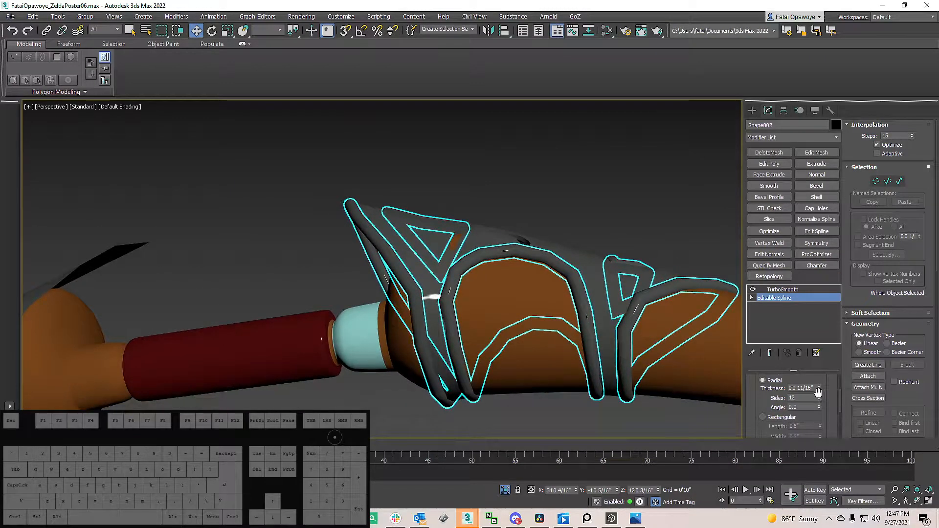
Step: Switch the border shape's rendered cross-section to Rectangular and set its length to 0'0 13/16"
{"action": "left_click", "coordinate": [764, 418]}
{"action": "middle_click_drag", "start_coordinate": [769, 420], "coordinate": [688, 377], "text": "alt"}
{"action": "left_click_drag", "start_coordinate": [820, 426], "coordinate": [824, 478]}
{"action": "middle_click_drag", "start_coordinate": [690, 370], "coordinate": [651, 342], "text": "alt"}
{"action": "scroll", "coordinate": [622, 324], "scroll_direction": "up", "scroll_amount": 4}
{"action": "scroll", "coordinate": [597, 320], "scroll_direction": "down", "scroll_amount": 3}
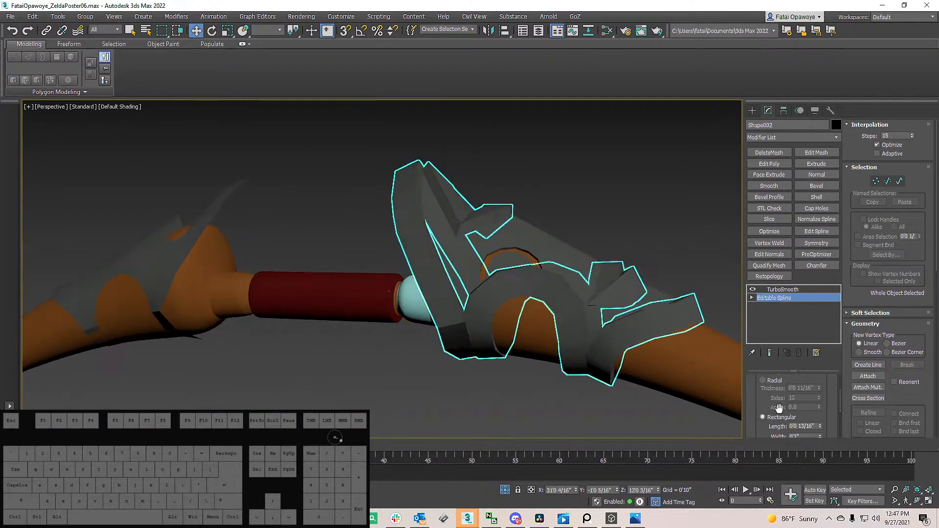
Step: Display the mesh edges and set the trim's rectangular cross-section to length 0'0 10/16" and width 0'0 6/16"
{"action": "left_click_drag", "start_coordinate": [822, 416], "coordinate": [843, 439]}
{"action": "mouse_move", "coordinate": [685, 318]}
{"action": "middle_mouse_down", "text": "alt"}
{"action": "mouse_move", "coordinate": [483, 303]}
{"action": "mouse_move", "coordinate": [524, 297]}
{"action": "mouse_move", "coordinate": [473, 269]}
{"action": "mouse_move", "coordinate": [497, 284]}
{"action": "mouse_move", "coordinate": [515, 259]}
{"action": "mouse_move", "coordinate": [579, 242]}
{"action": "mouse_move", "coordinate": [582, 252]}
{"action": "middle_mouse_up", "text": "alt"}
{"action": "key", "text": "F4"}
{"action": "scroll", "coordinate": [478, 267], "scroll_direction": "up", "scroll_amount": 5}
{"action": "mouse_move", "coordinate": [823, 417]}
{"action": "left_mouse_down"}
{"action": "mouse_move", "coordinate": [824, 386]}
{"action": "mouse_move", "coordinate": [830, 402]}
{"action": "left_mouse_up"}
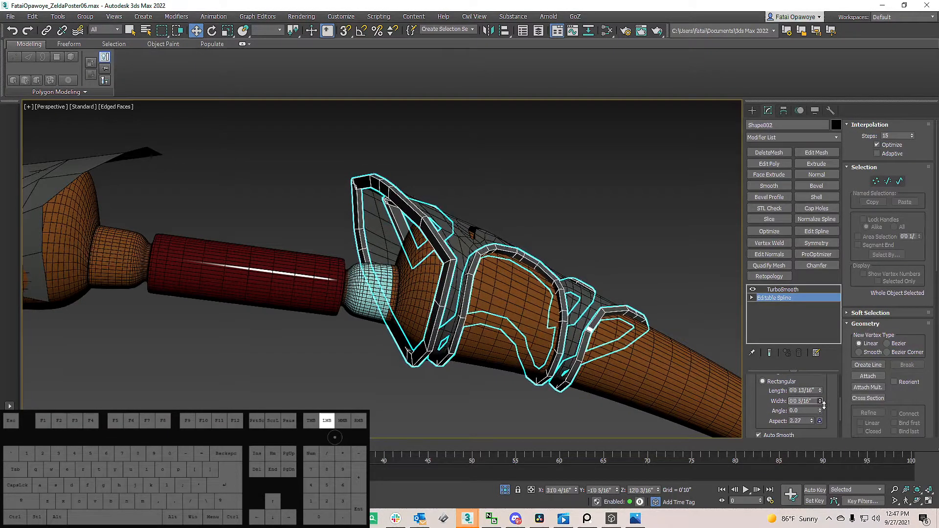
{"action": "mouse_move", "coordinate": [820, 401]}
{"action": "left_mouse_down"}
{"action": "mouse_move", "coordinate": [824, 413]}
{"action": "mouse_move", "coordinate": [835, 401]}
{"action": "left_mouse_up"}
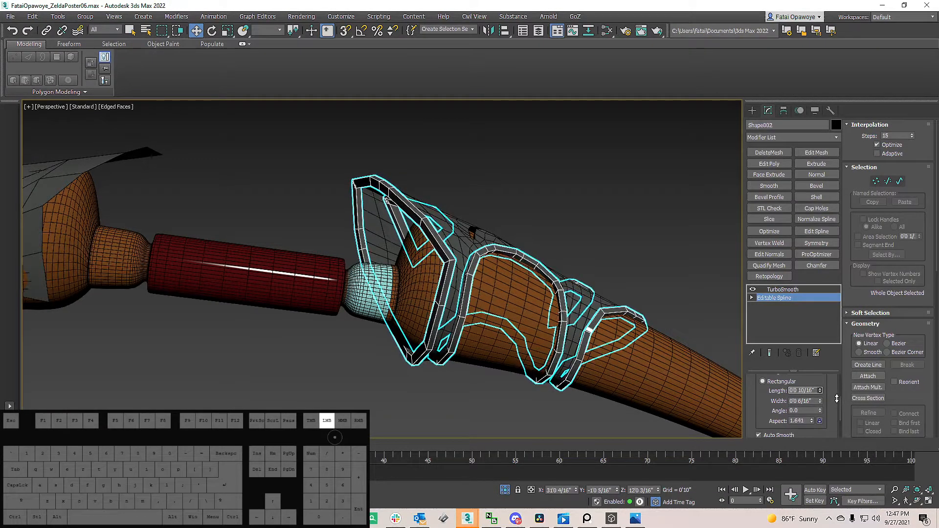
Step: Fine-tune the rectangular trim's width at about 0'0 6/16", examine the smoothed trim and clear the selection
{"action": "middle_click_drag", "start_coordinate": [606, 311], "coordinate": [478, 225], "text": "alt"}
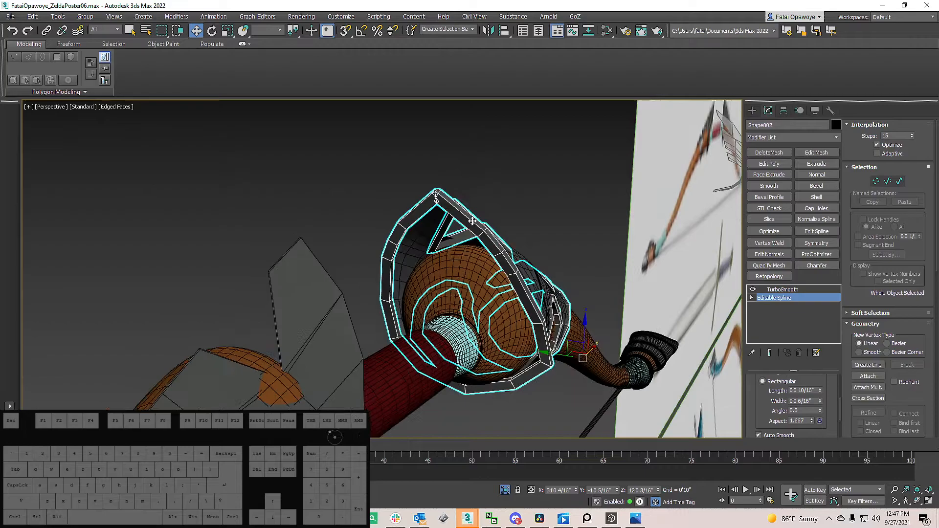
{"action": "scroll", "coordinate": [453, 210], "scroll_direction": "up", "scroll_amount": 5}
{"action": "scroll", "coordinate": [453, 210], "scroll_direction": "down", "scroll_amount": 4}
{"action": "left_click_drag", "start_coordinate": [820, 401], "coordinate": [822, 390]}
{"action": "left_click", "coordinate": [782, 290]}
{"action": "middle_click_drag", "start_coordinate": [651, 275], "coordinate": [558, 244], "text": "alt"}
{"action": "left_click", "coordinate": [555, 243]}
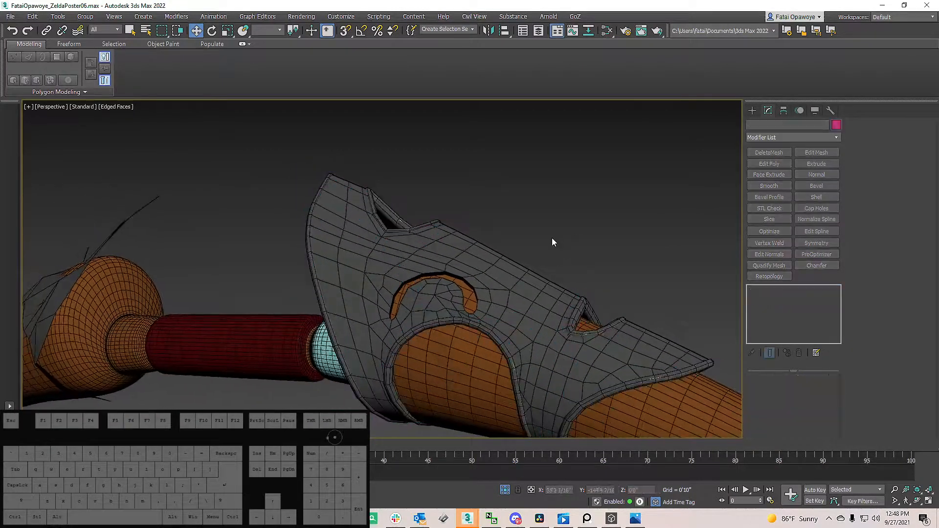
Step: Turn off the mesh edge display, reselect the border shape and set its rectangular length to 0'0 12/16" and width to 0'0 8/16"
{"action": "key", "text": "F4"}
{"action": "mouse_move", "coordinate": [545, 279]}
{"action": "middle_mouse_down", "text": "alt"}
{"action": "mouse_move", "coordinate": [538, 262]}
{"action": "mouse_move", "coordinate": [519, 276]}
{"action": "mouse_move", "coordinate": [529, 305]}
{"action": "mouse_move", "coordinate": [568, 307]}
{"action": "middle_mouse_up", "text": "alt"}
{"action": "scroll", "coordinate": [537, 258], "scroll_direction": "down", "scroll_amount": 5}
{"action": "scroll", "coordinate": [519, 276], "scroll_direction": "up", "scroll_amount": 3}
{"action": "left_click", "coordinate": [529, 282]}
{"action": "left_click", "coordinate": [570, 306]}
{"action": "left_click", "coordinate": [778, 298]}
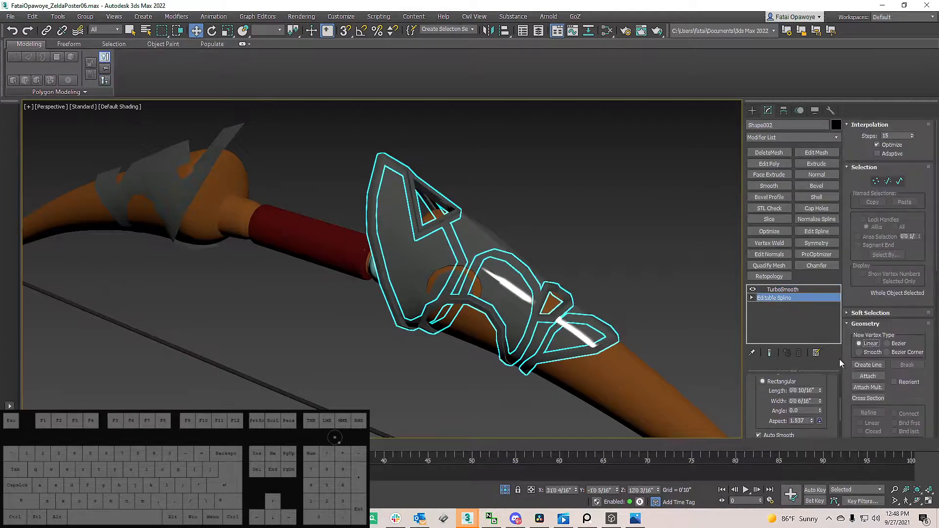
{"action": "left_click_drag", "start_coordinate": [823, 401], "coordinate": [823, 385]}
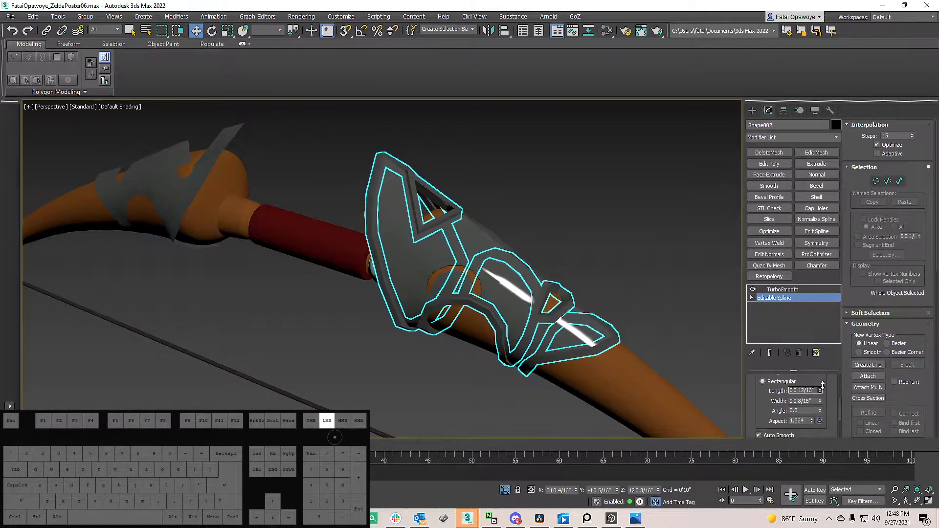
Step: Make the border shape's TurboSmooth separate by smoothing groups and display the mesh edges on the trim
{"action": "middle_click_drag", "start_coordinate": [551, 227], "coordinate": [576, 209], "text": "alt"}
{"action": "left_click", "coordinate": [495, 224]}
{"action": "middle_click_drag", "start_coordinate": [493, 225], "coordinate": [384, 226], "text": "alt"}
{"action": "left_click", "coordinate": [385, 233]}
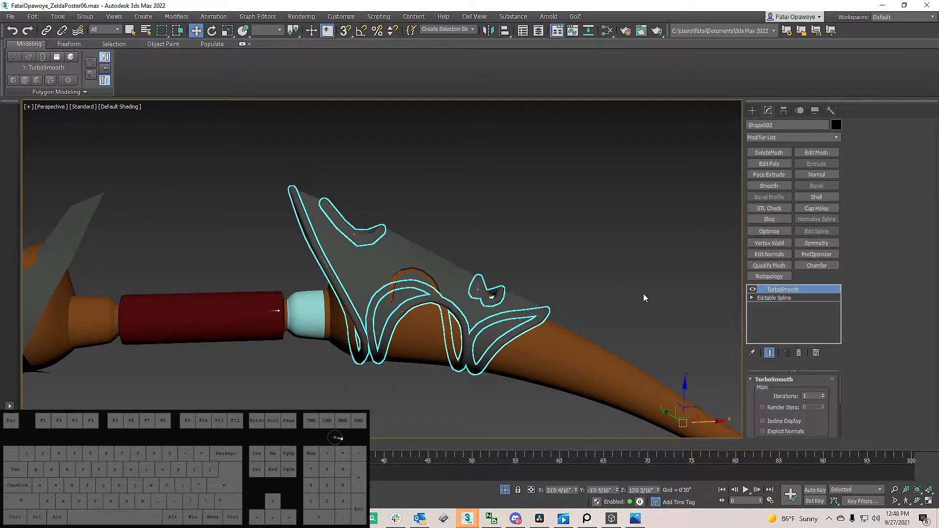
{"action": "left_click", "coordinate": [782, 298]}
{"action": "left_click_drag", "start_coordinate": [773, 405], "coordinate": [820, 418]}
{"action": "left_click", "coordinate": [782, 290]}
{"action": "left_click", "coordinate": [789, 396]}
{"action": "mouse_move", "coordinate": [579, 272]}
{"action": "middle_mouse_down", "text": "alt"}
{"action": "mouse_move", "coordinate": [538, 273]}
{"action": "mouse_move", "coordinate": [550, 279]}
{"action": "mouse_move", "coordinate": [494, 233]}
{"action": "middle_mouse_up", "text": "alt"}
{"action": "key", "text": "F4"}
{"action": "scroll", "coordinate": [494, 233], "scroll_direction": "up", "scroll_amount": 3}
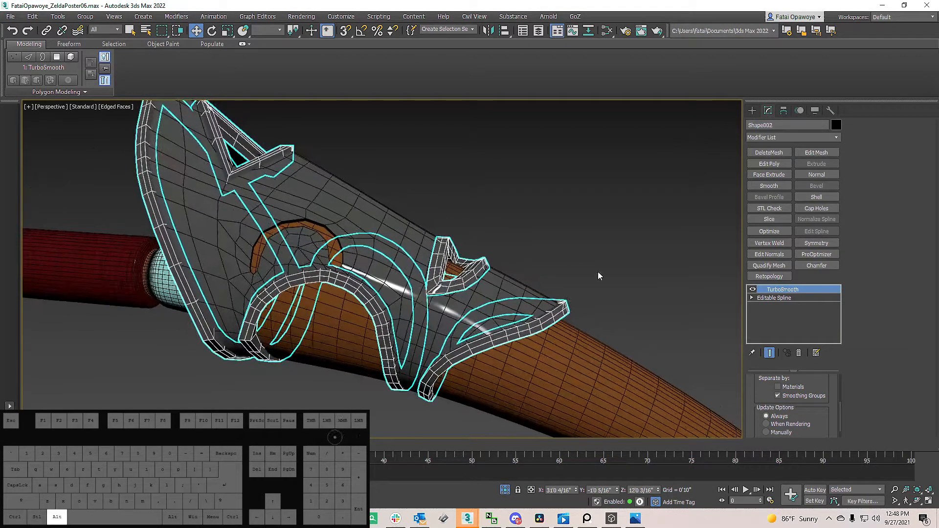
Step: Add a second TurboSmooth modifier to the border trim, clear the selection and turn off the mesh edge display
{"action": "left_click", "coordinate": [816, 143]}
{"action": "key", "text": "t"}
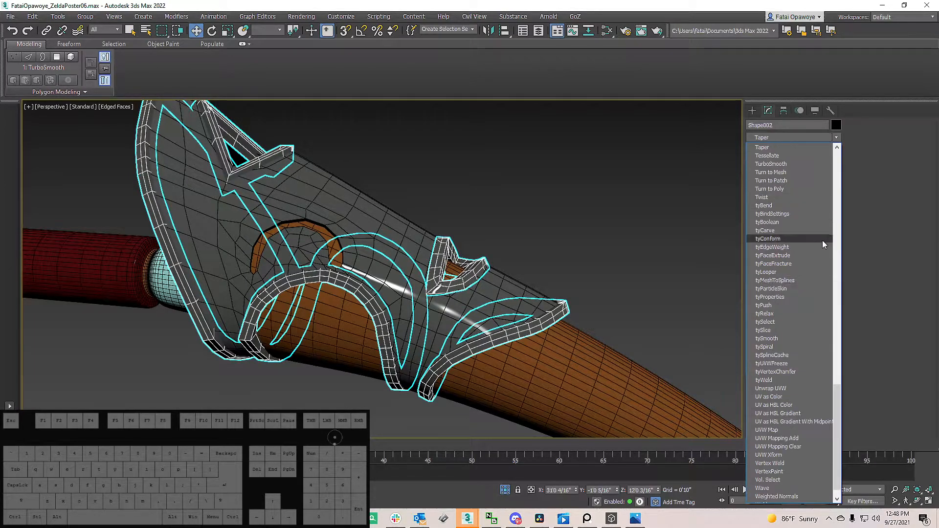
{"action": "left_click", "coordinate": [780, 164]}
{"action": "middle_click_drag", "start_coordinate": [527, 256], "coordinate": [548, 228], "text": "alt"}
{"action": "left_click", "coordinate": [515, 222]}
{"action": "key", "text": "F4"}
{"action": "key", "text": "z"}
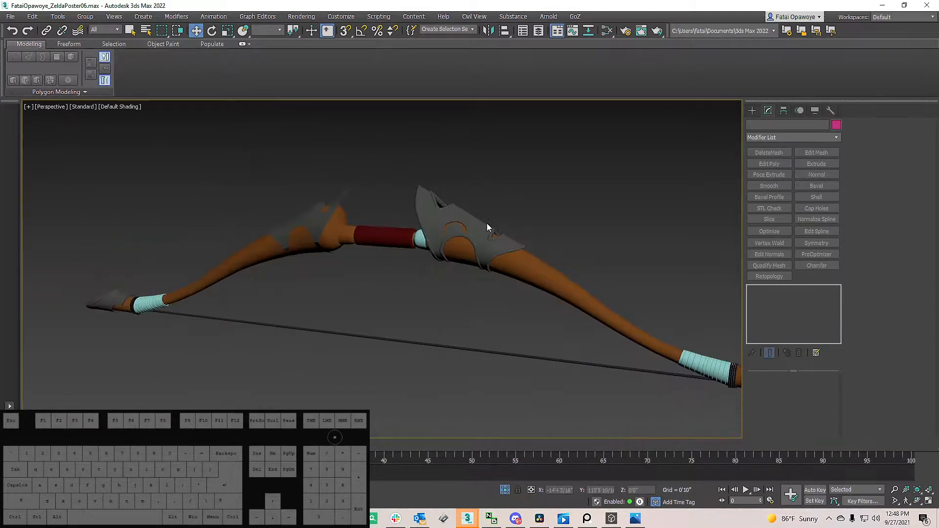
Step: Examine the smoothed trim on the armour plate and compare it with the bow's armour in the reference images
{"action": "middle_click_drag", "start_coordinate": [486, 223], "coordinate": [501, 209], "text": "alt"}
{"action": "scroll", "coordinate": [389, 292], "scroll_direction": "up", "scroll_amount": 5}
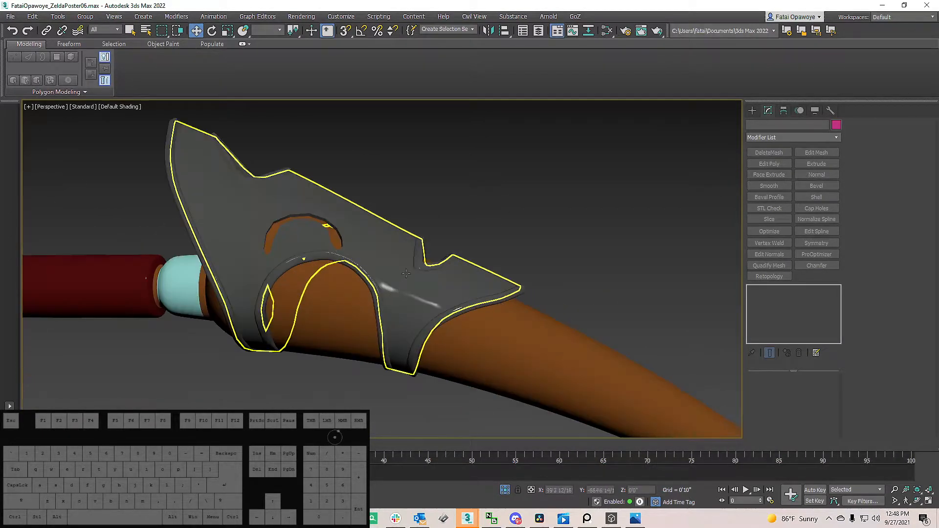
{"action": "scroll", "coordinate": [412, 262], "scroll_direction": "down", "scroll_amount": 4}
{"action": "middle_click_drag", "start_coordinate": [414, 261], "coordinate": [431, 259], "text": "alt"}
{"action": "middle_click_drag", "start_coordinate": [580, 356], "coordinate": [443, 264]}
{"action": "middle_click_drag", "start_coordinate": [310, 178], "coordinate": [325, 205]}
{"action": "scroll", "coordinate": [394, 228], "scroll_direction": "up", "scroll_amount": 5}
{"action": "scroll", "coordinate": [334, 257], "scroll_direction": "down", "scroll_amount": 6}
{"action": "scroll", "coordinate": [450, 240], "scroll_direction": "down", "scroll_amount": 4}
{"action": "scroll", "coordinate": [325, 204], "scroll_direction": "down", "scroll_amount": 2}
{"action": "middle_click_drag", "start_coordinate": [453, 189], "coordinate": [458, 142]}
{"action": "middle_click_drag", "start_coordinate": [494, 189], "coordinate": [421, 197]}
{"action": "scroll", "coordinate": [562, 195], "scroll_direction": "up", "scroll_amount": 5}
{"action": "scroll", "coordinate": [562, 208], "scroll_direction": "down", "scroll_amount": 2}
{"action": "middle_click_drag", "start_coordinate": [555, 357], "coordinate": [527, 212]}
{"action": "scroll", "coordinate": [553, 255], "scroll_direction": "down", "scroll_amount": 4}
{"action": "middle_click_drag", "start_coordinate": [604, 306], "coordinate": [482, 216]}
{"action": "scroll", "coordinate": [632, 261], "scroll_direction": "up", "scroll_amount": 7}
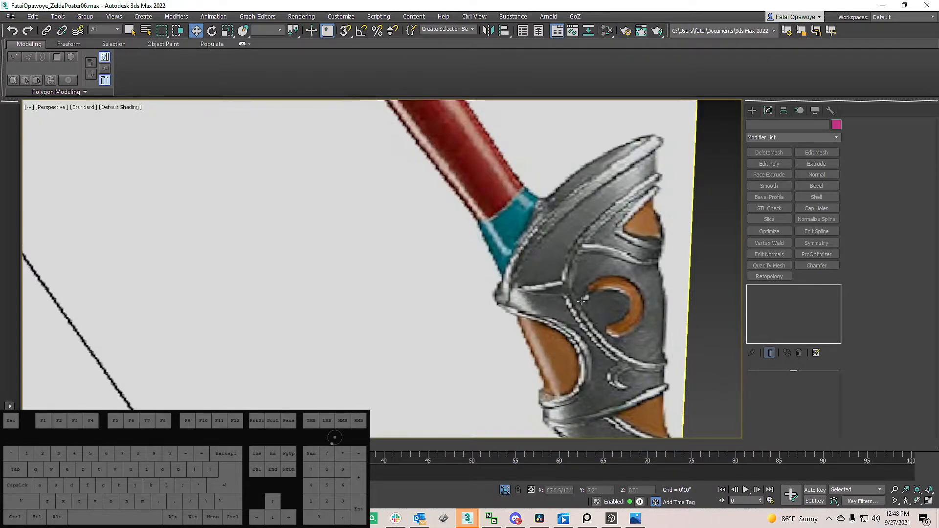
Step: Return to the bow model, select the limb under the armour plate and examine it with and without mesh edges
{"action": "scroll", "coordinate": [541, 239], "scroll_direction": "down", "scroll_amount": 10}
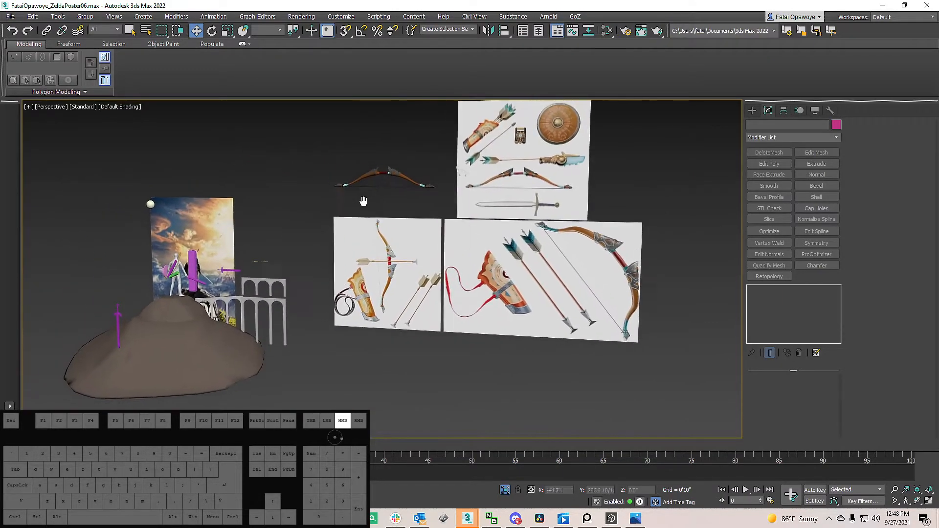
{"action": "middle_click_drag", "start_coordinate": [409, 191], "coordinate": [433, 202], "text": "alt"}
{"action": "scroll", "coordinate": [395, 172], "scroll_direction": "up", "scroll_amount": 10}
{"action": "left_click", "coordinate": [344, 182]}
{"action": "scroll", "coordinate": [345, 182], "scroll_direction": "down", "scroll_amount": 3}
{"action": "middle_click_drag", "start_coordinate": [345, 181], "coordinate": [375, 172], "text": "alt"}
{"action": "scroll", "coordinate": [375, 172], "scroll_direction": "up", "scroll_amount": 3}
{"action": "scroll", "coordinate": [386, 175], "scroll_direction": "down", "scroll_amount": 5}
{"action": "key", "text": "F4"}
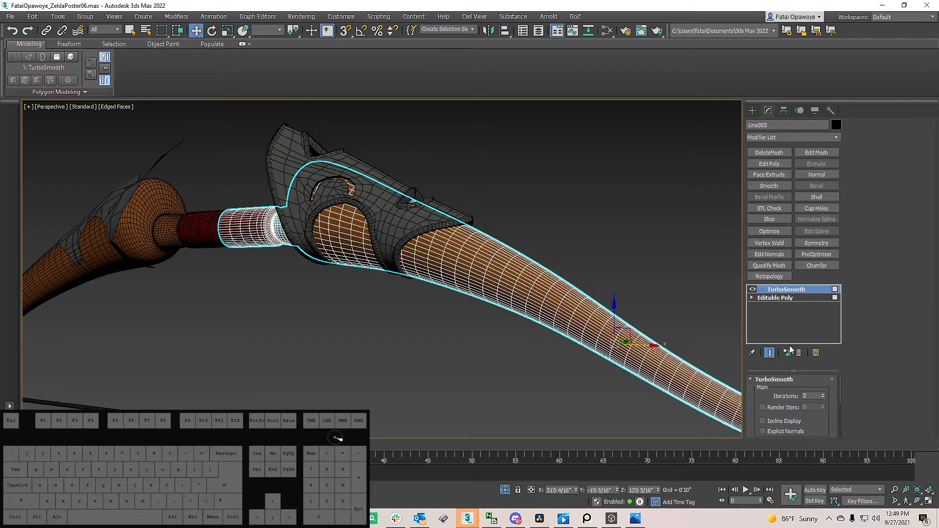
{"action": "scroll", "coordinate": [549, 280], "scroll_direction": "up", "scroll_amount": 4}
{"action": "key", "text": "F4"}
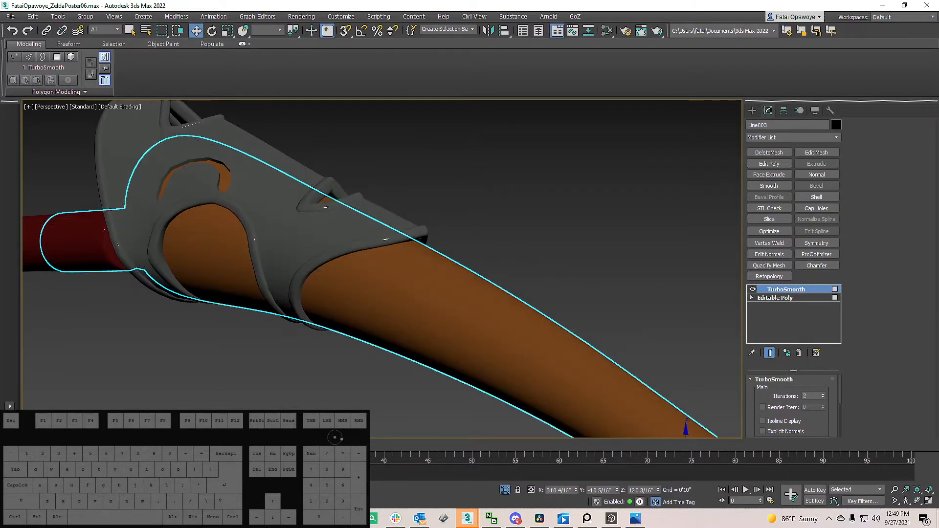